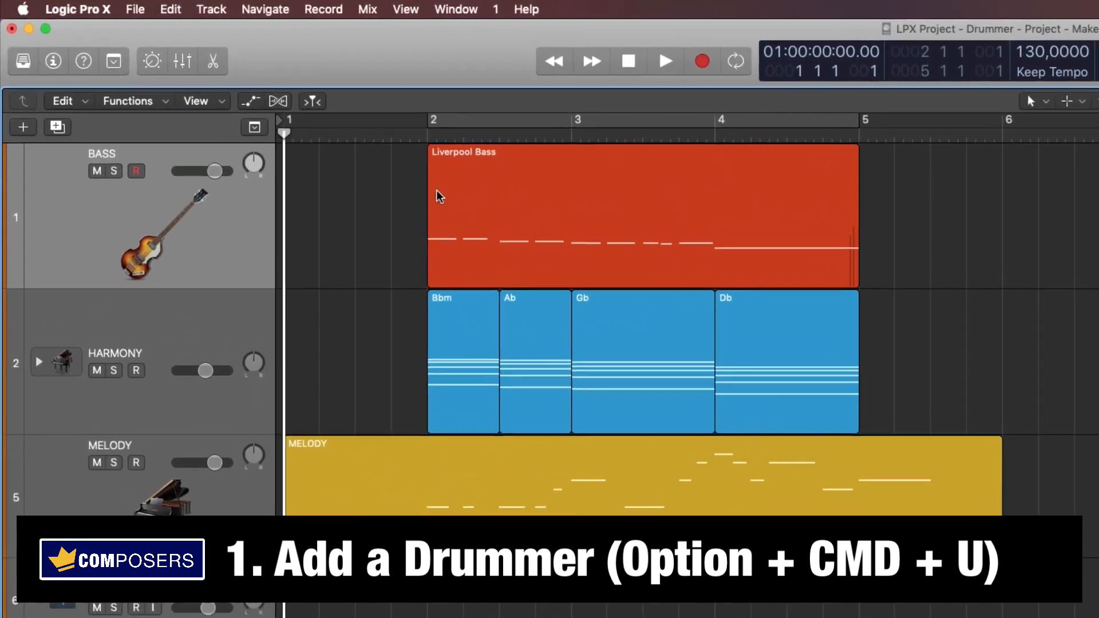
Add a new Drummer track and move it above the BASS track.
left_click(211, 9)
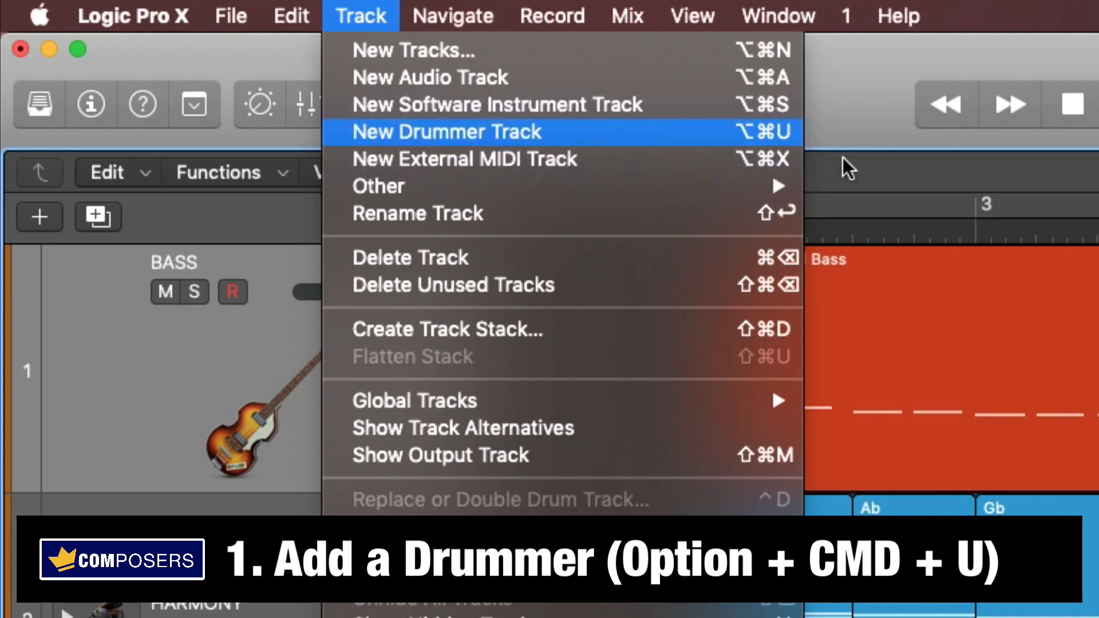
left_click(421, 131)
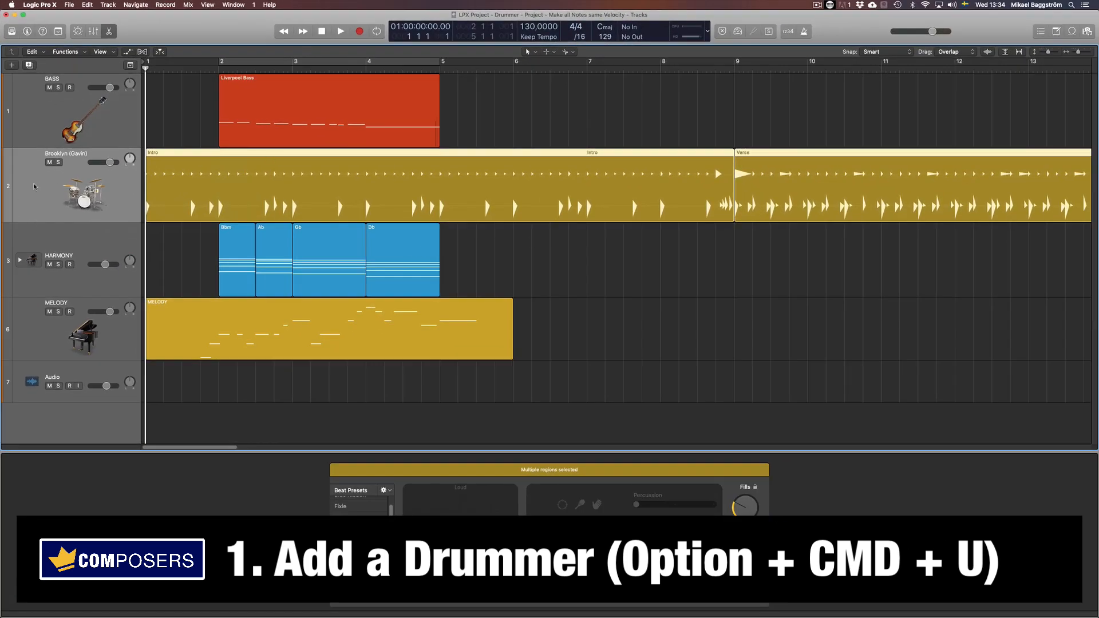
left_click_drag(34, 186, 91, 86)
left_click(607, 211)
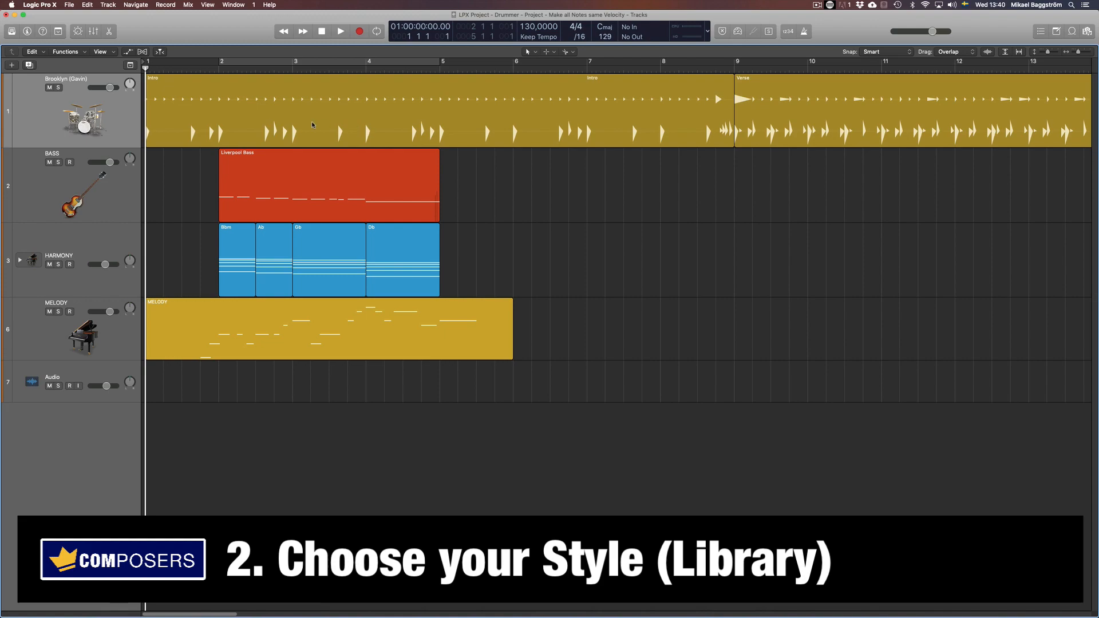
Open the Library for the drummer track and browse the drummer genres, ending on Rock.
left_click(26, 102)
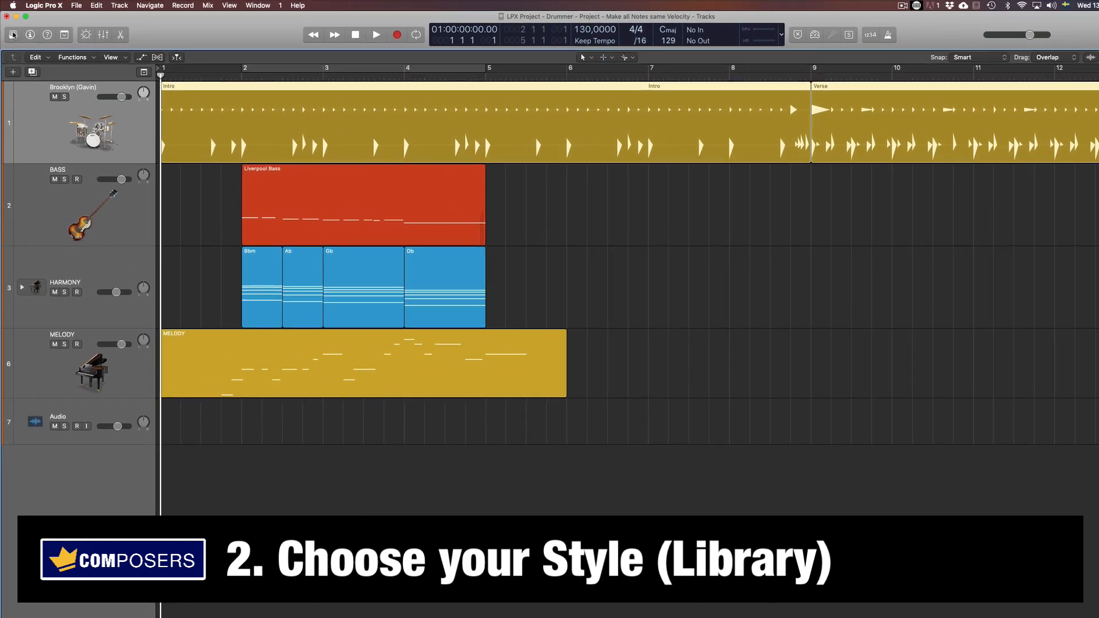
left_click(12, 35)
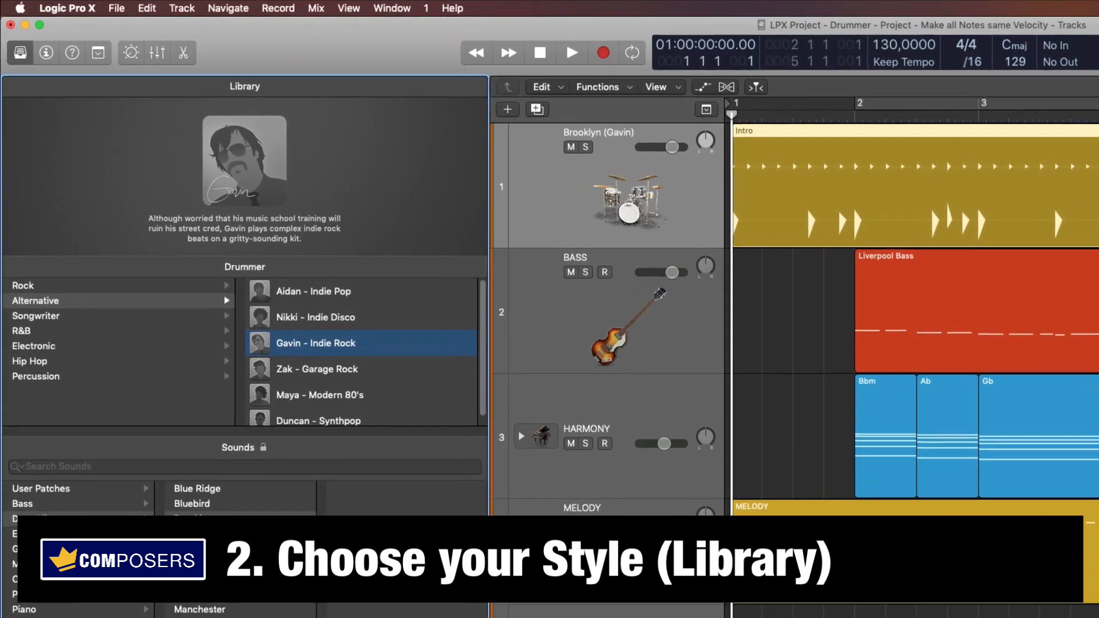
left_click(37, 290)
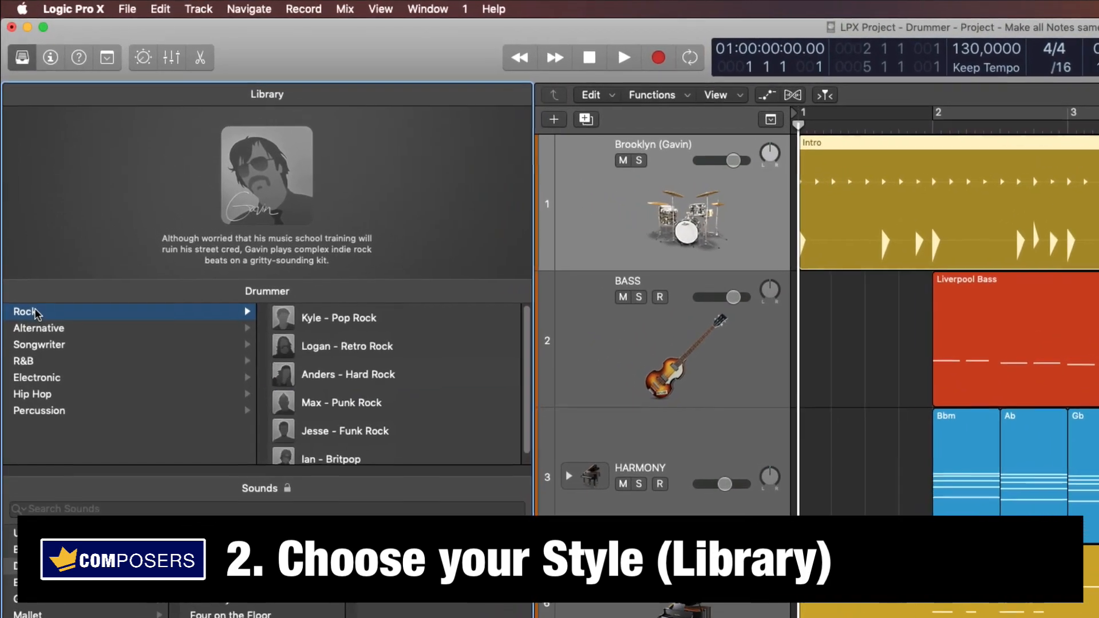
left_click(52, 336)
left_click(54, 352)
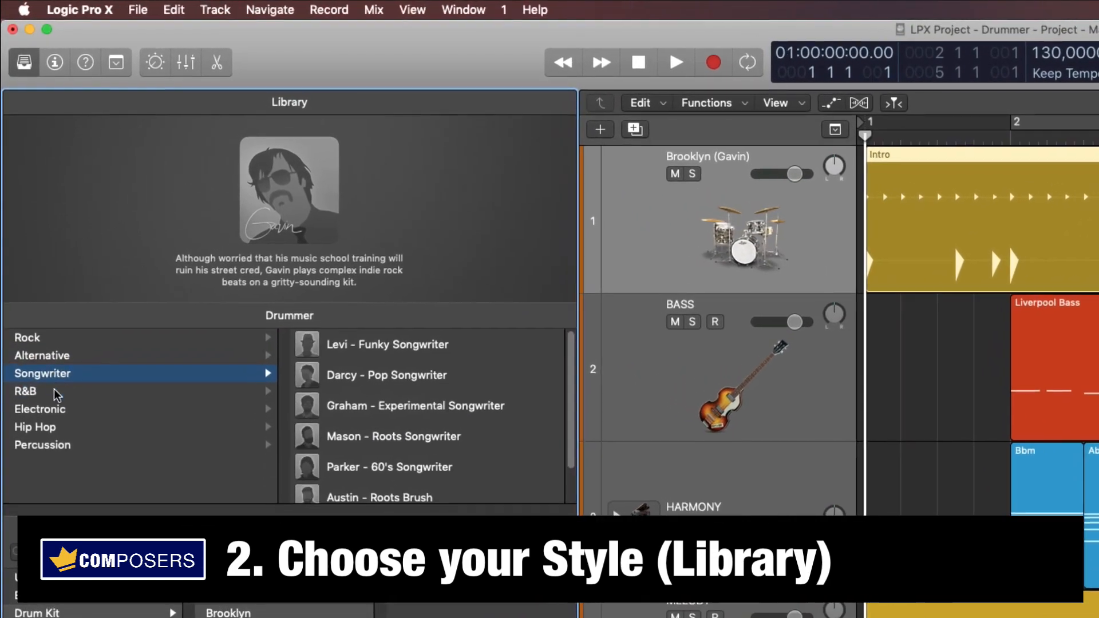
left_click(52, 369)
left_click(62, 318)
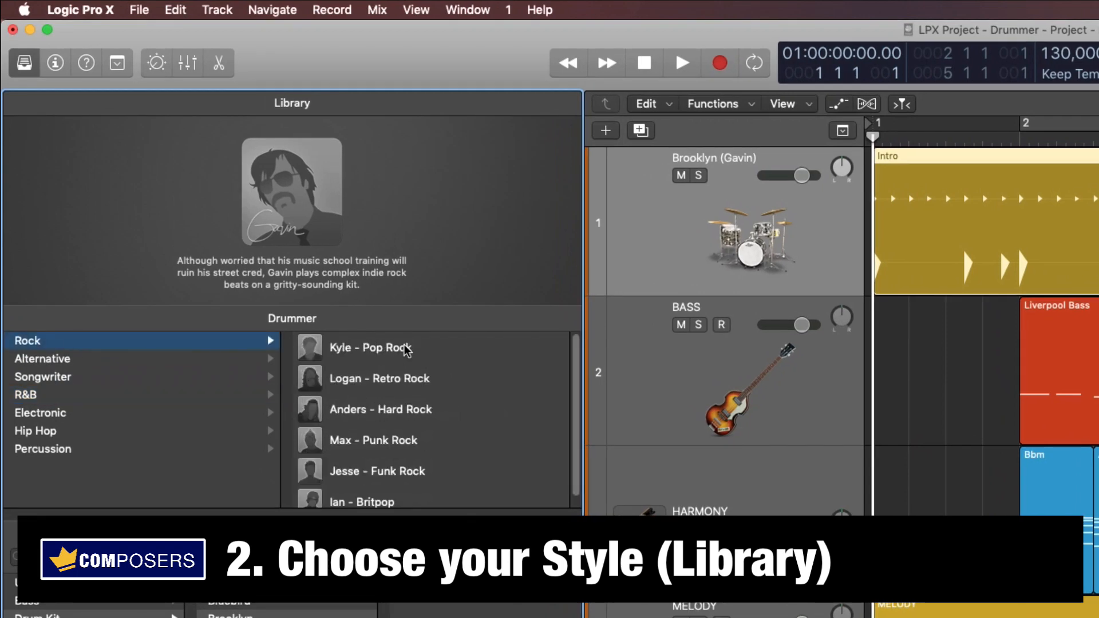
Try the Logan - Retro Rock drummer, look at the Electronic drummers, and settle on Kyle - Pop Rock for the drummer track.
left_click(406, 350)
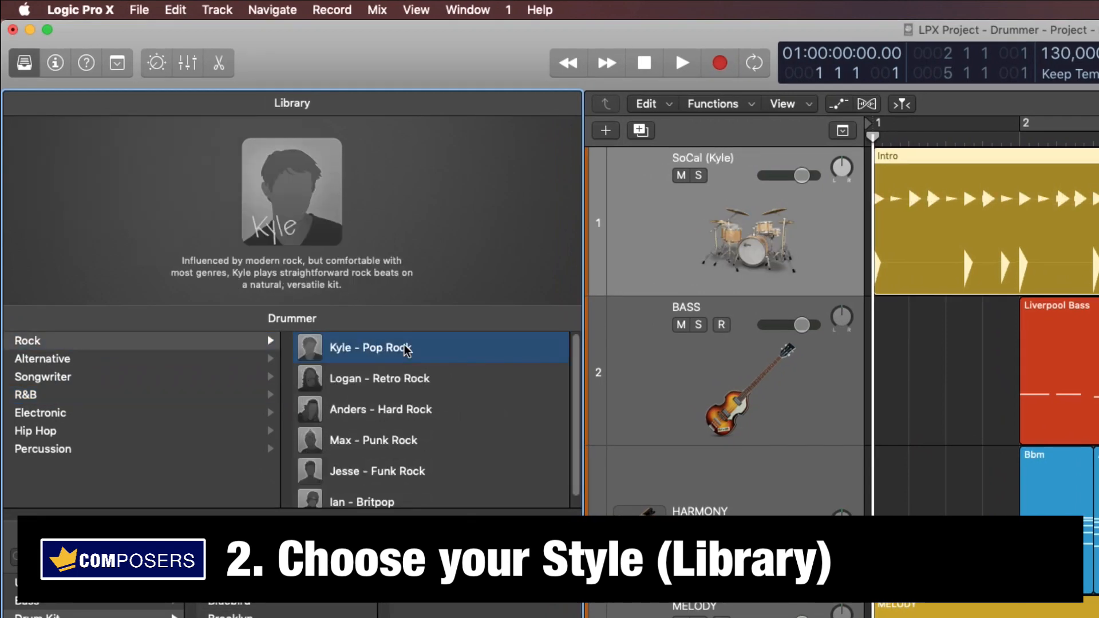
left_click(362, 378)
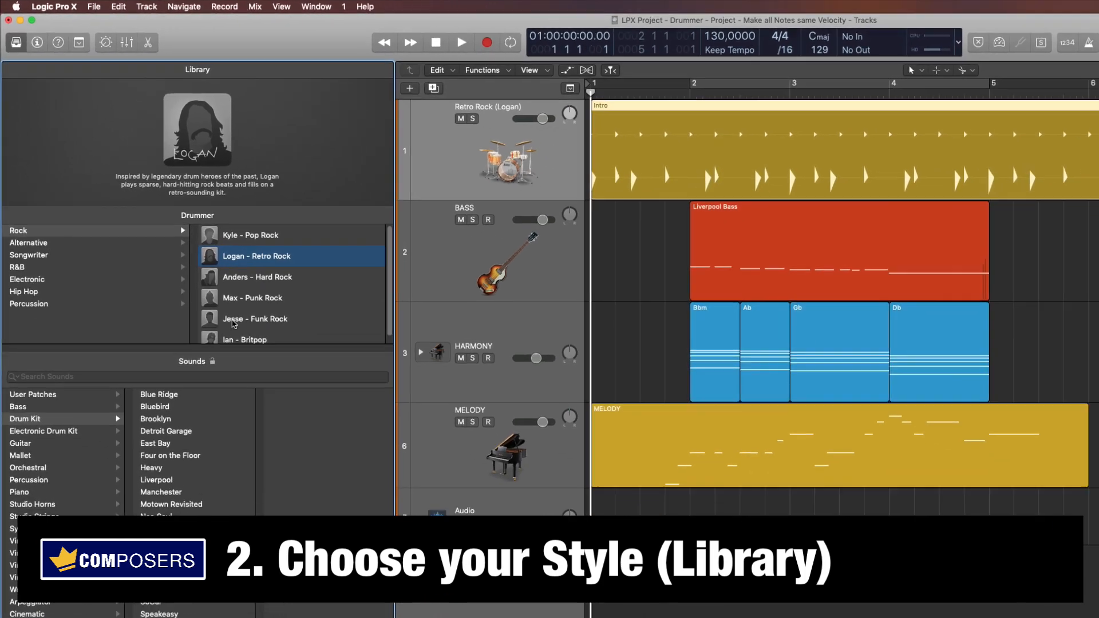
left_click(47, 308)
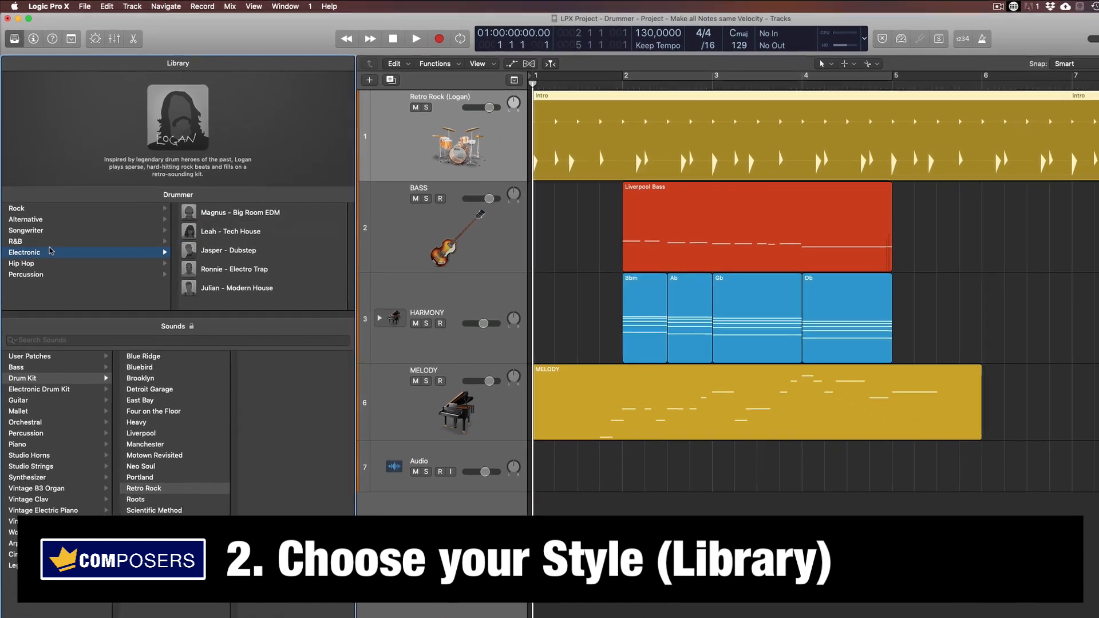
left_click(279, 305)
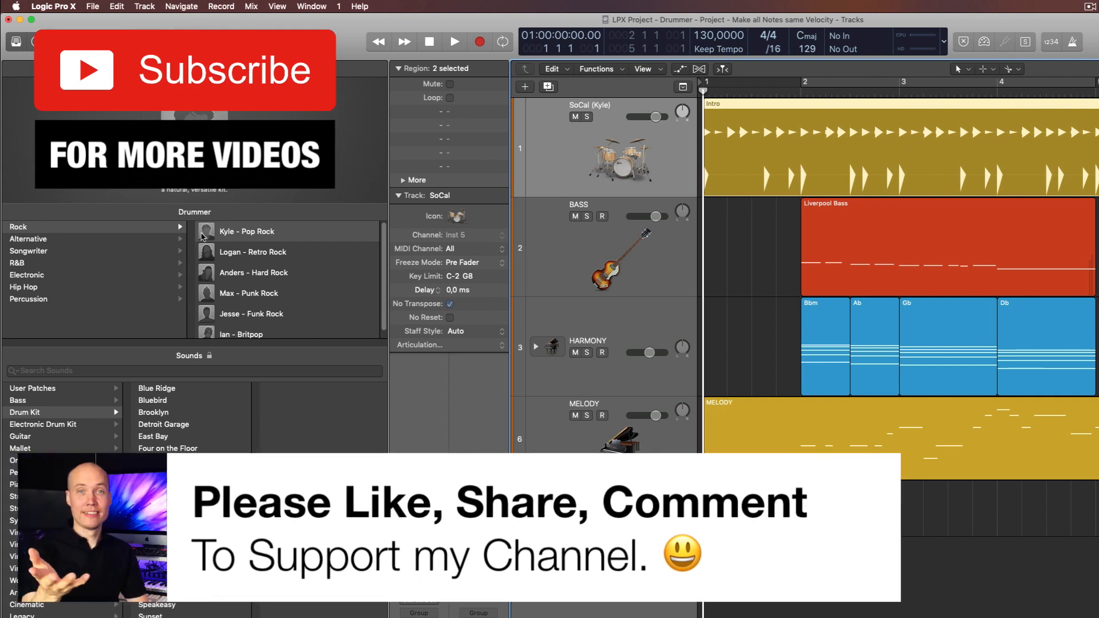
left_click(253, 234)
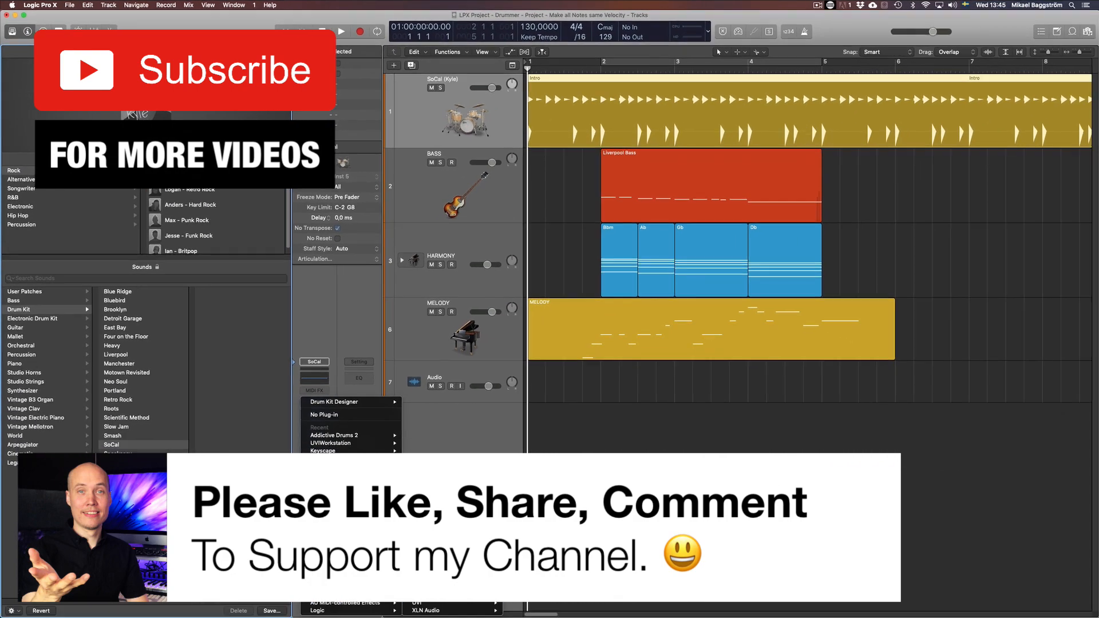
Load XLN Audio Addictive Drums 2 as the drummer track's instrument and view its kit page.
mouse_move(474, 610)
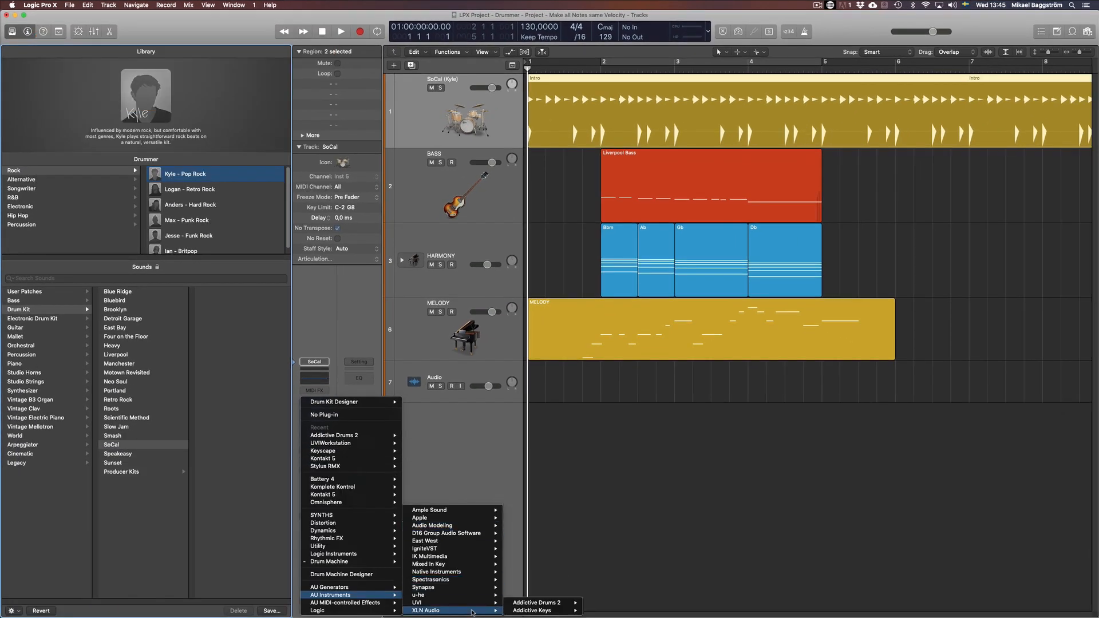
left_click(598, 604)
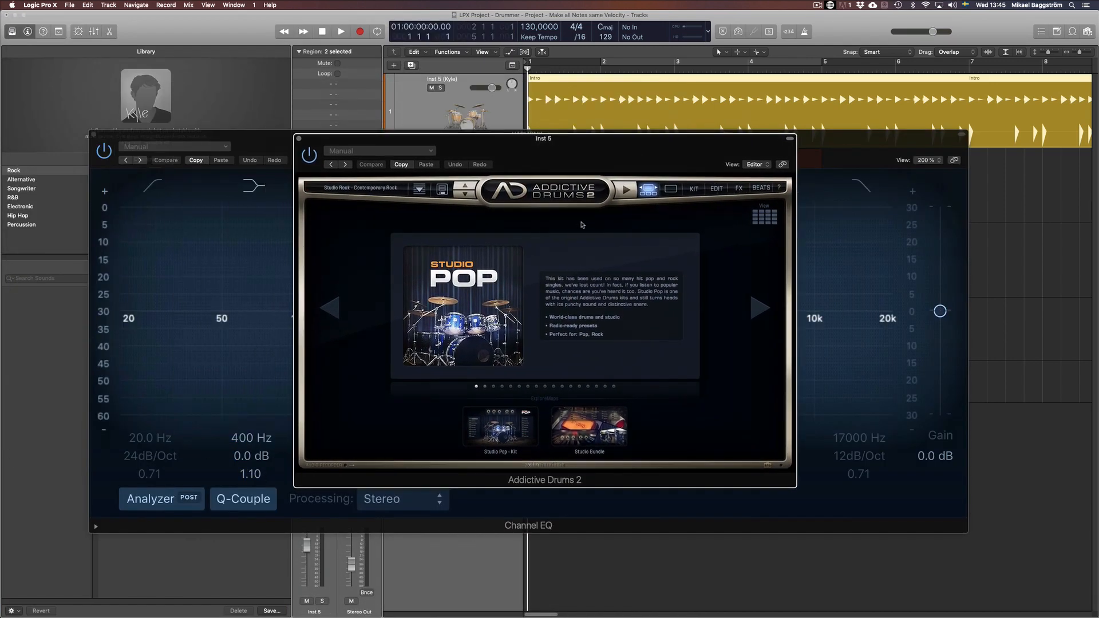
left_click(694, 189)
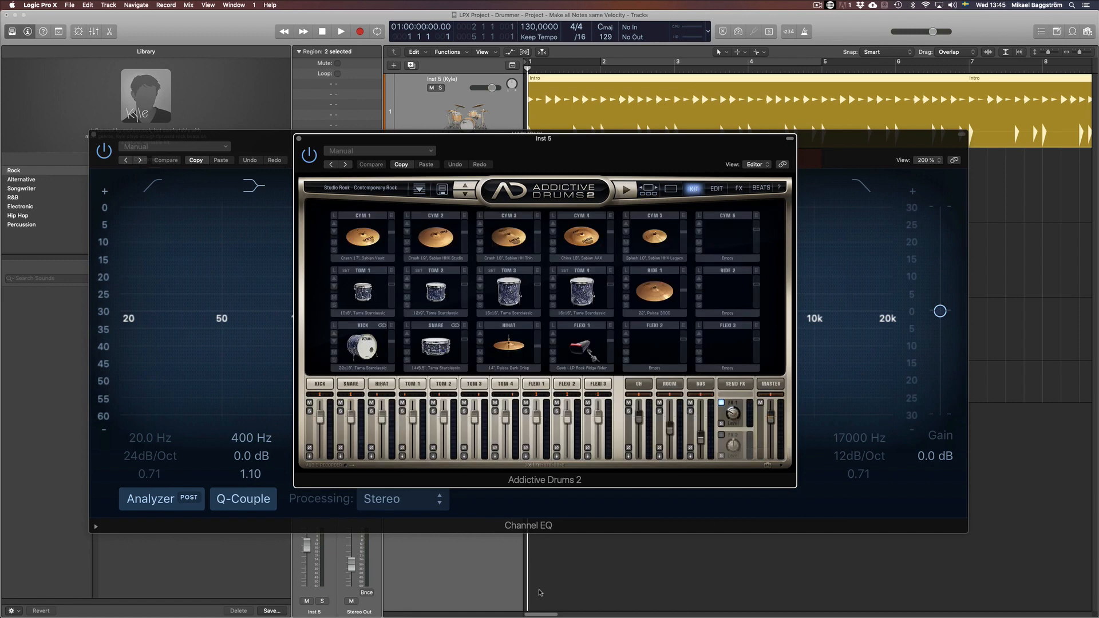
key("v")
left_click(411, 580)
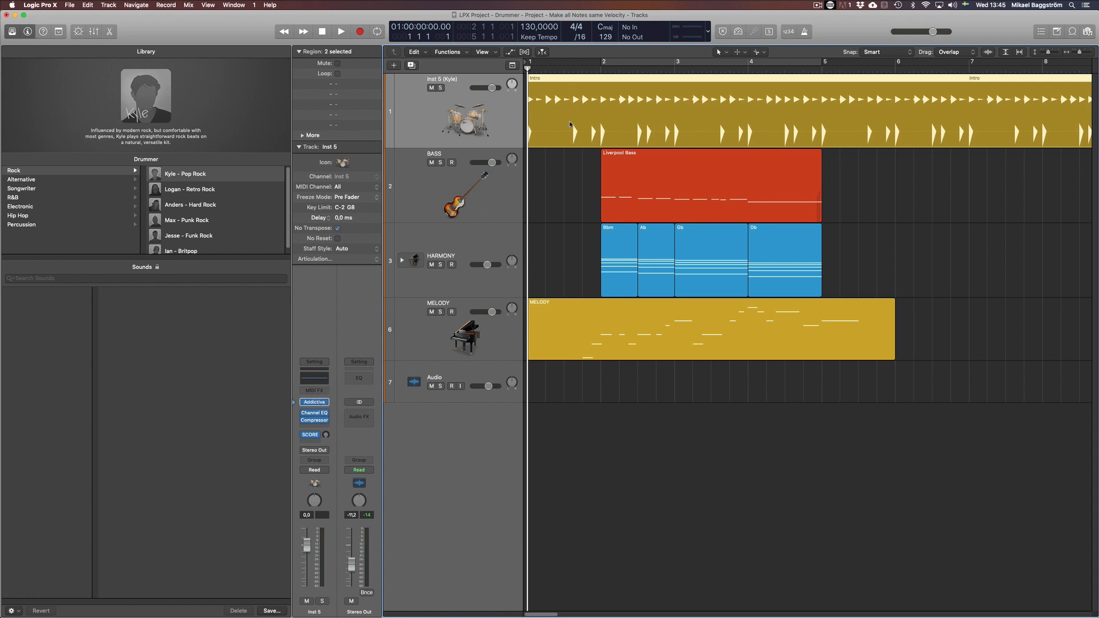
left_click(315, 402)
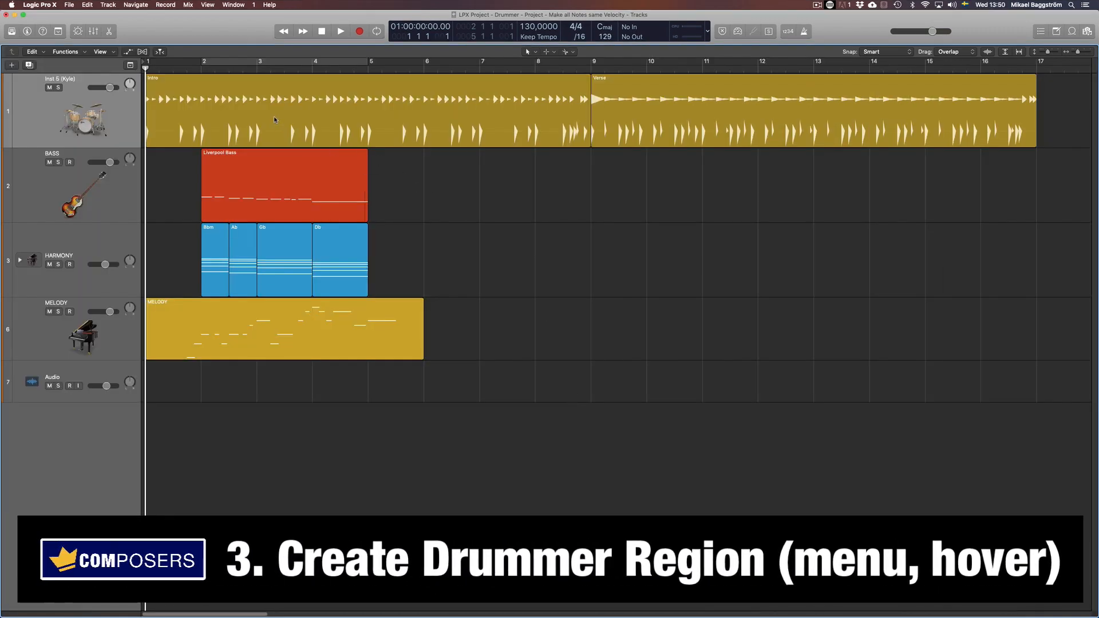
Select the Intro and Verse regions on the drummer track and show the Drummer Editor.
left_click(273, 120)
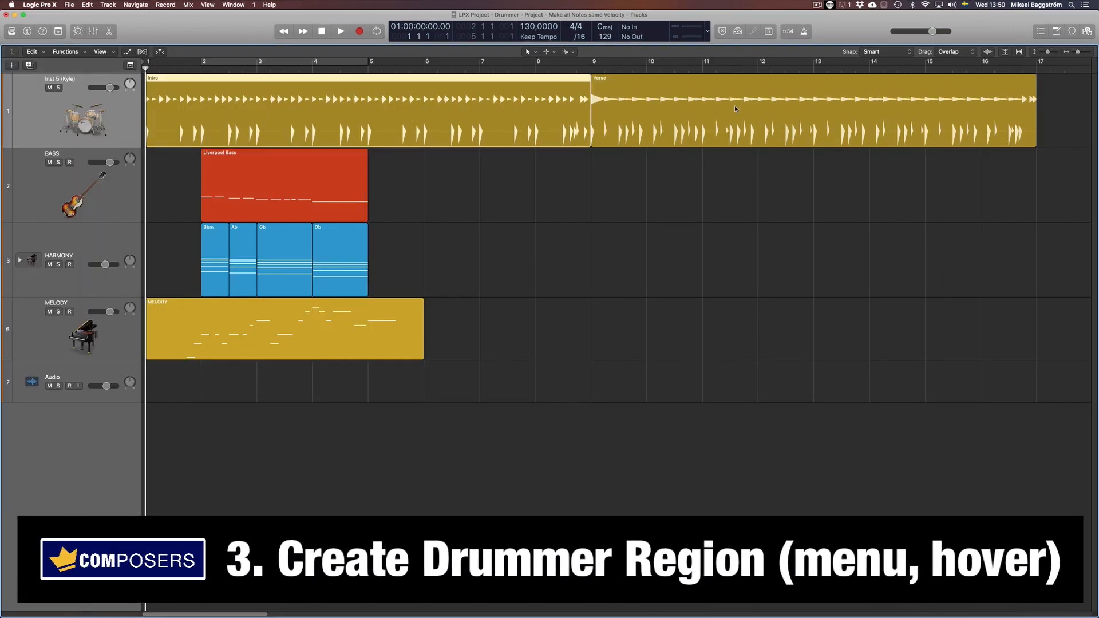
left_click(734, 105)
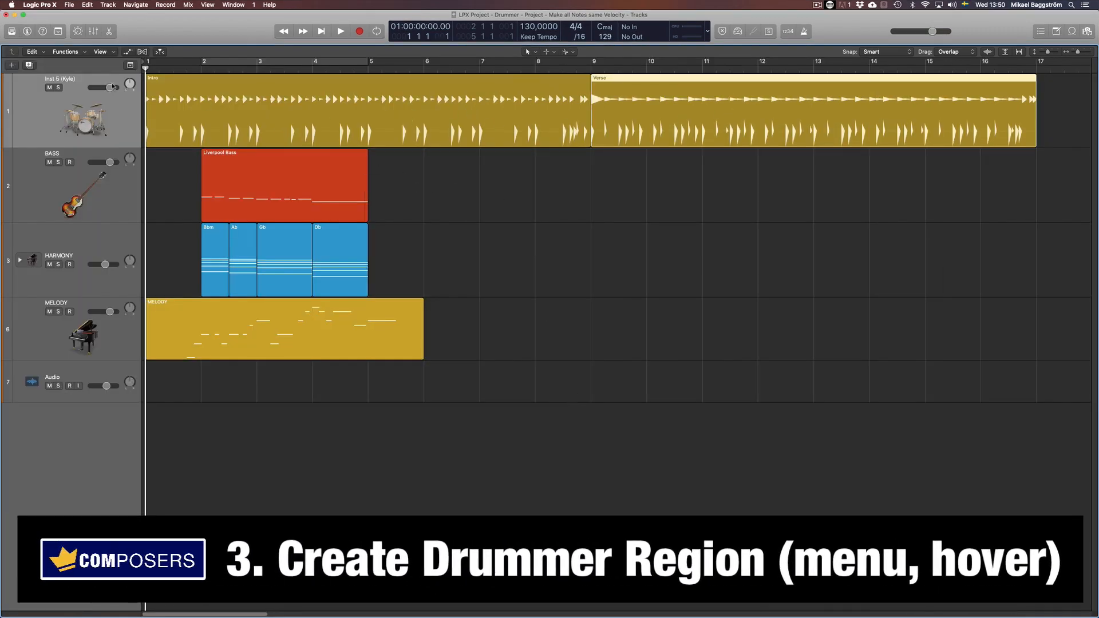
left_click(52, 122)
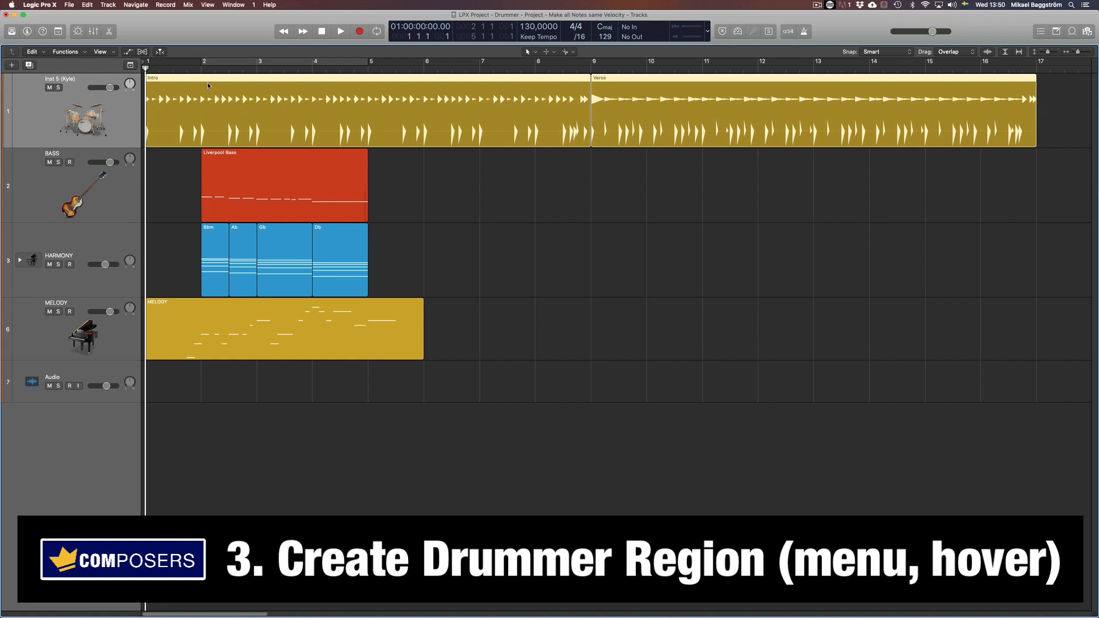
key("e")
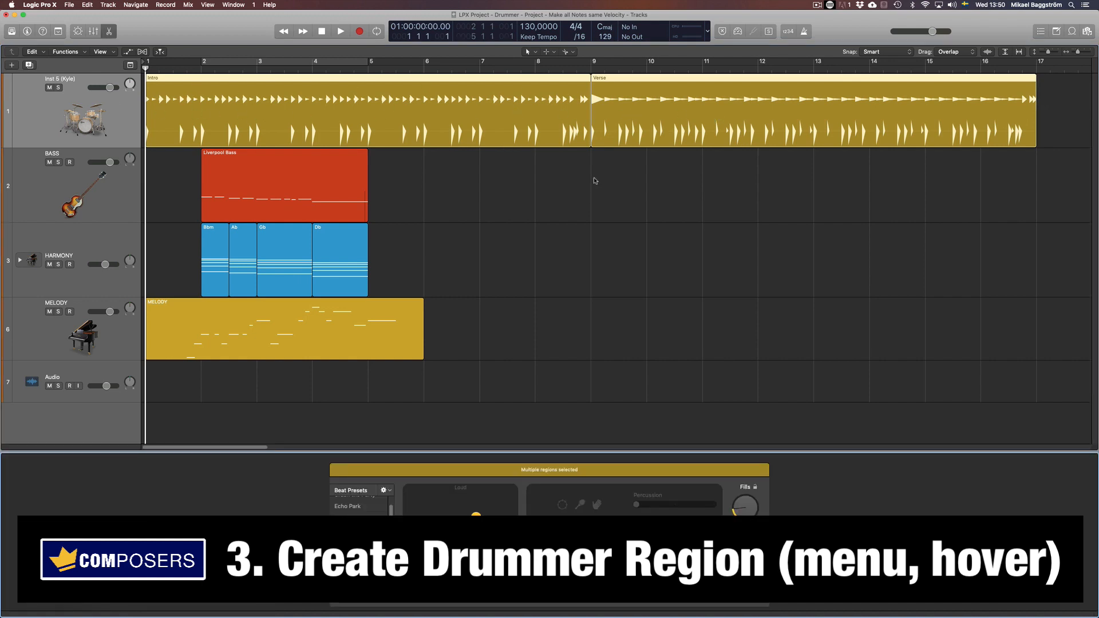
Try splitting the Intro drummer region shortly after bar 4 and undo the split.
mouse_move(592, 137)
left_mouse_down()
mouse_move(474, 144)
mouse_move(596, 135)
left_mouse_up()
left_click(508, 177)
right_click(332, 106)
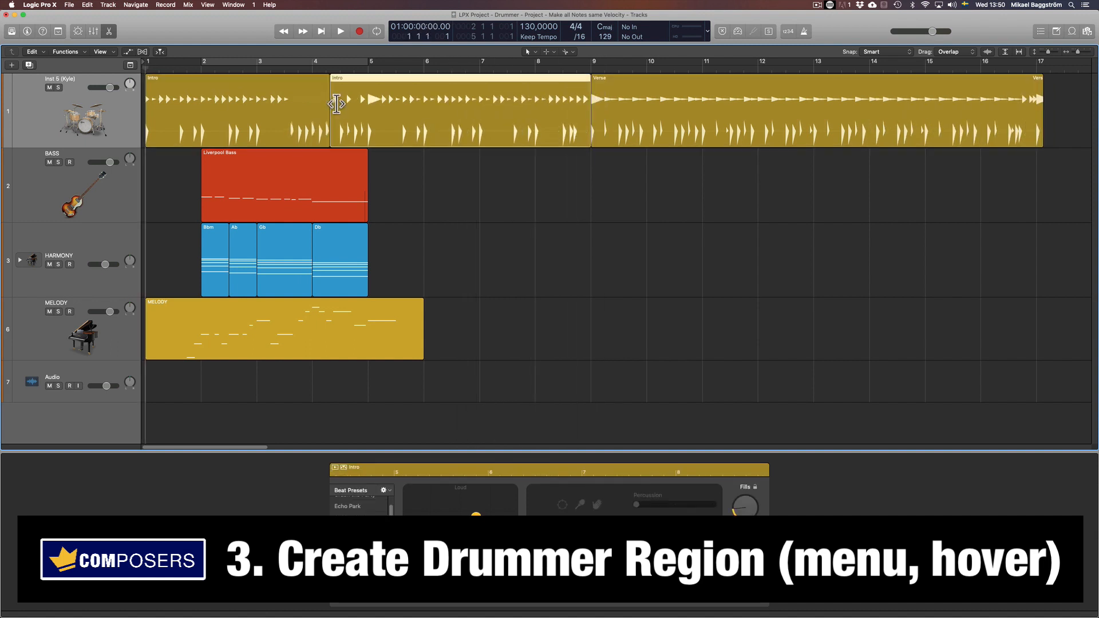
right_click(411, 108)
key("super+z")
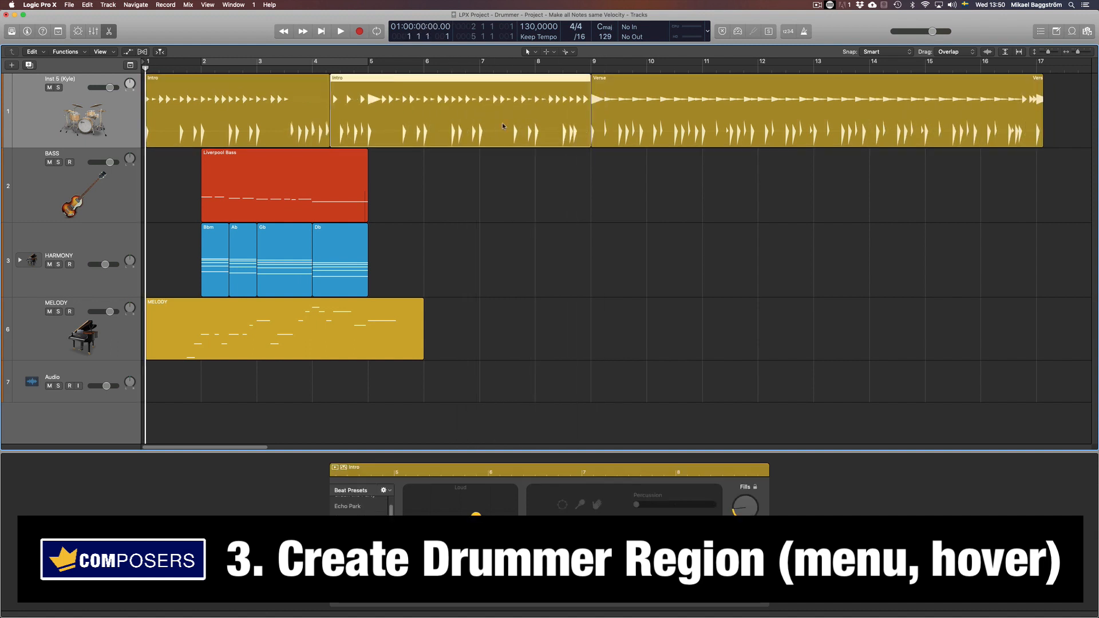
mouse_move(503, 126)
left_mouse_down()
mouse_move(693, 263)
mouse_move(655, 133)
mouse_move(503, 127)
left_mouse_up()
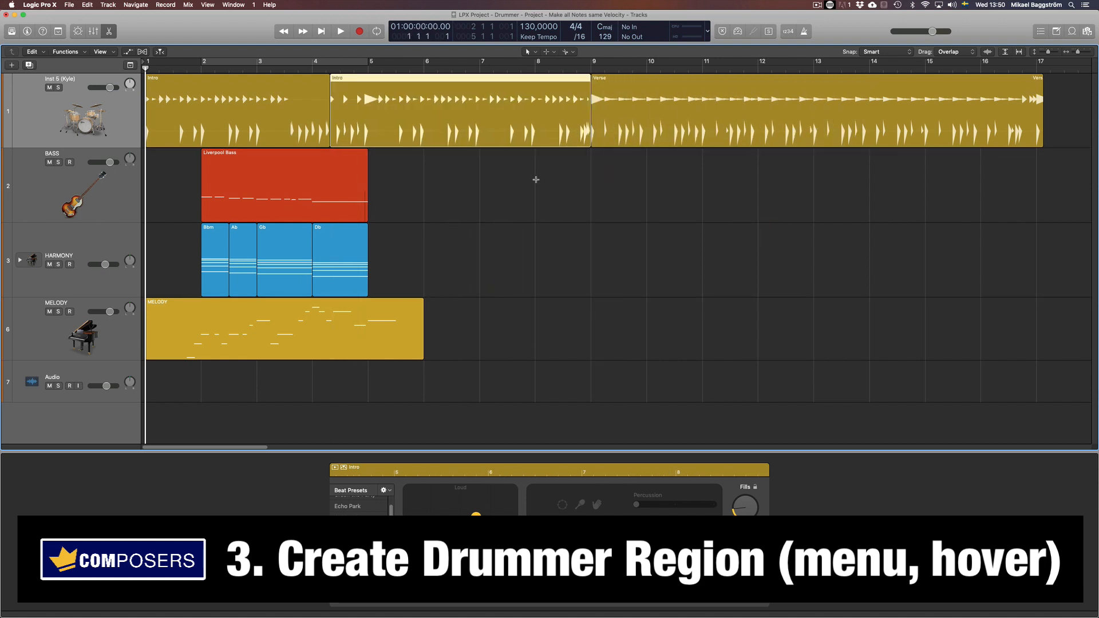
key("super+z")
Delete the Verse and Intro regions so the drummer track is empty.
left_click(626, 177)
left_click(660, 123)
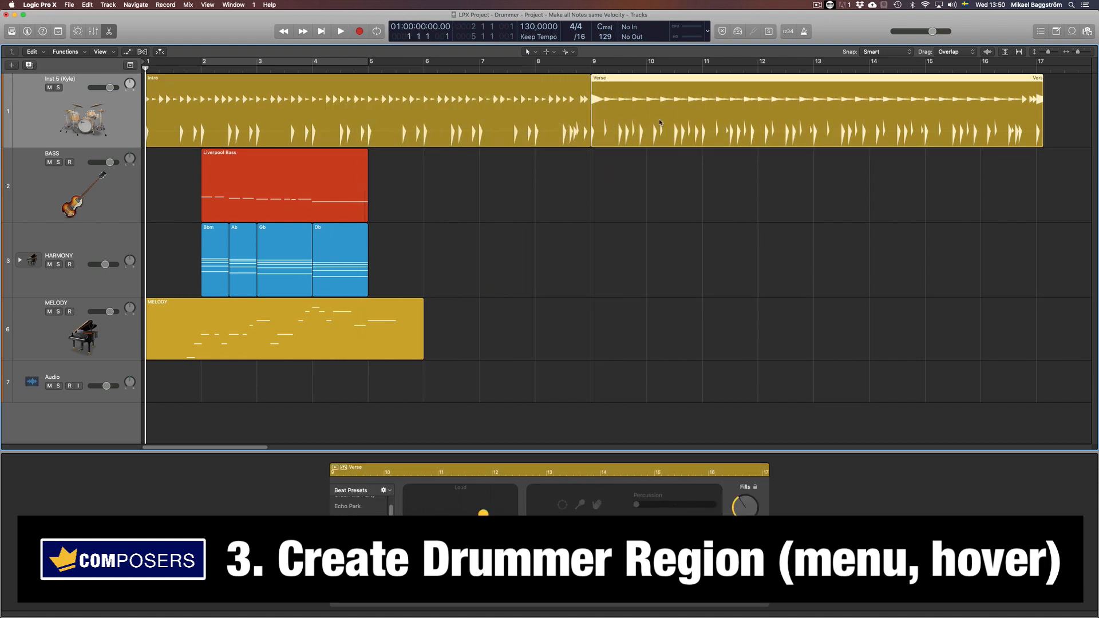
key("Delete")
left_click(235, 104)
key("Delete")
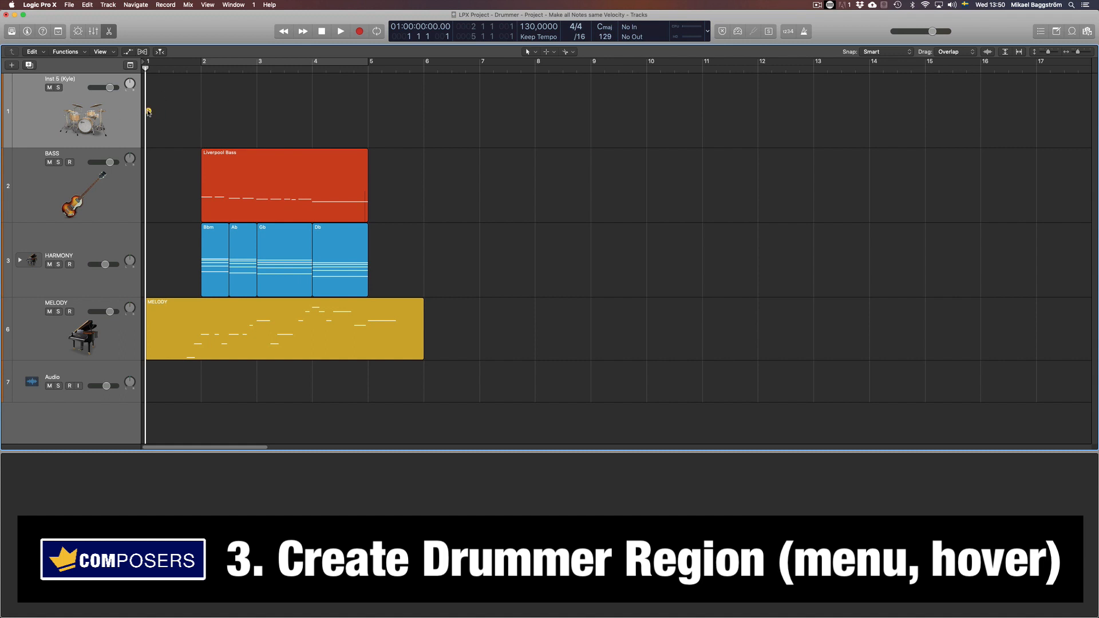
Add an eight-bar drummer region at bar 1 and a second one directly after it at bar 9.
left_click(148, 111)
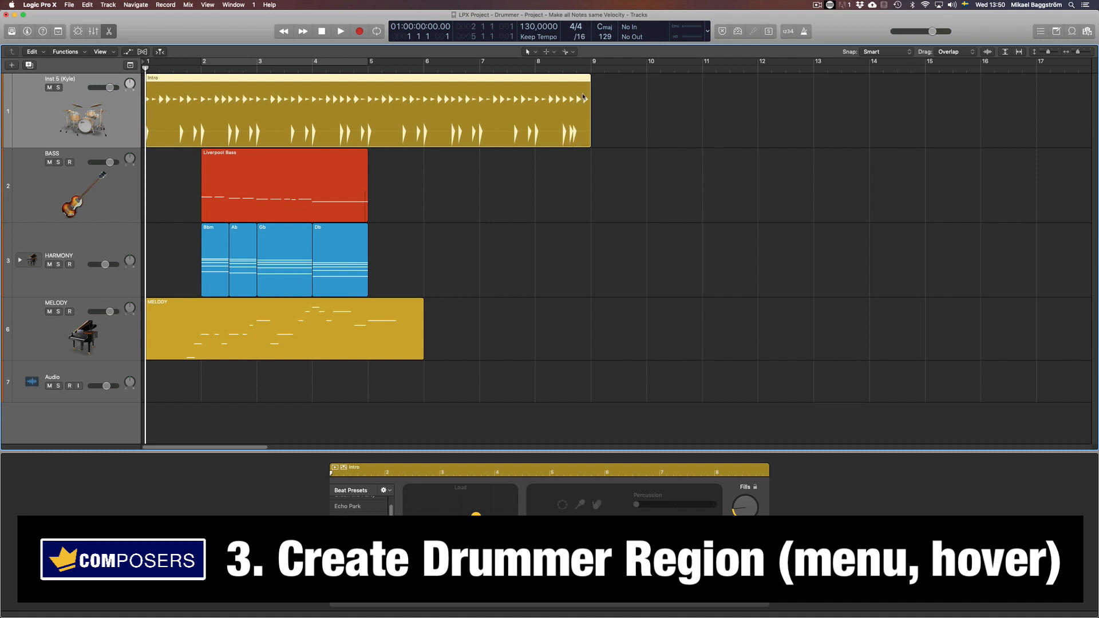
left_click(596, 112)
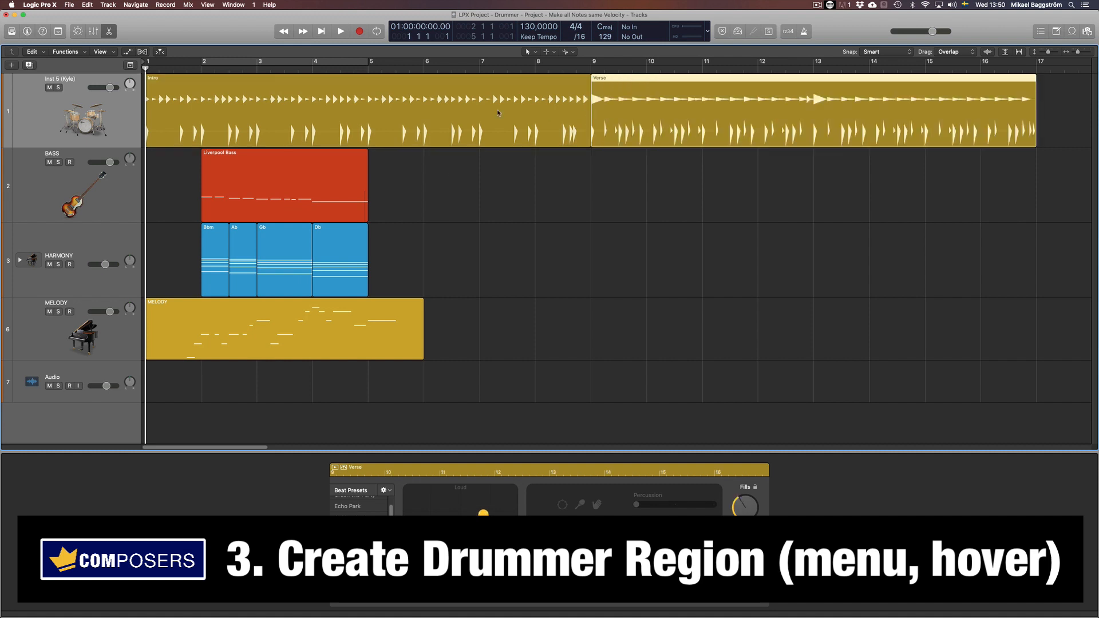
left_click(436, 113)
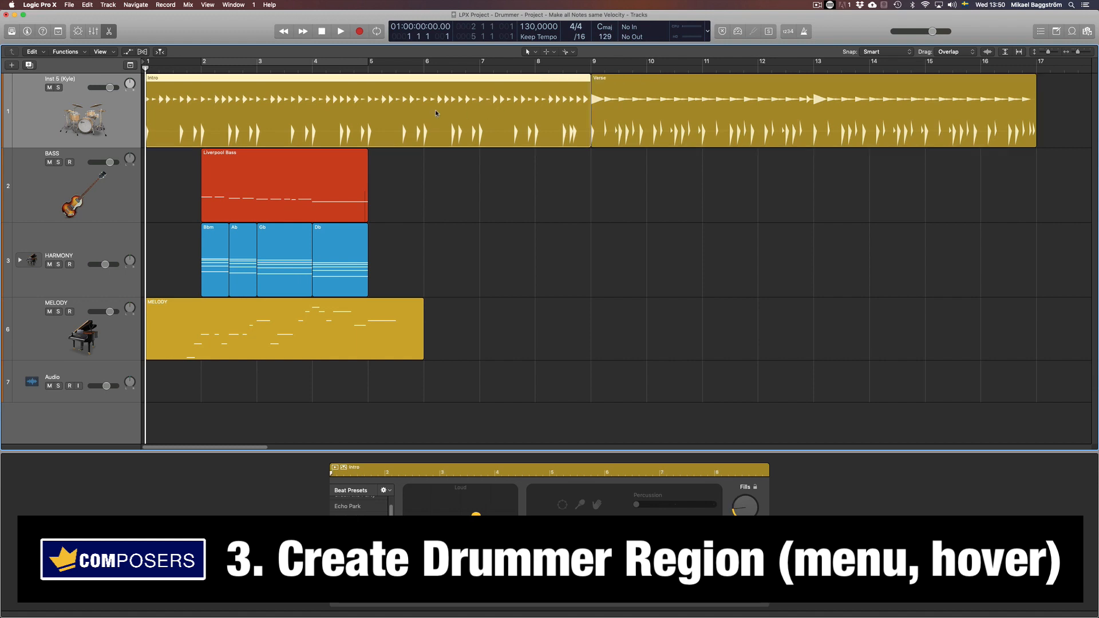
Delete both newly added drummer regions from the drummer track.
left_click(826, 136)
key("Delete")
left_click(424, 129)
key("Delete")
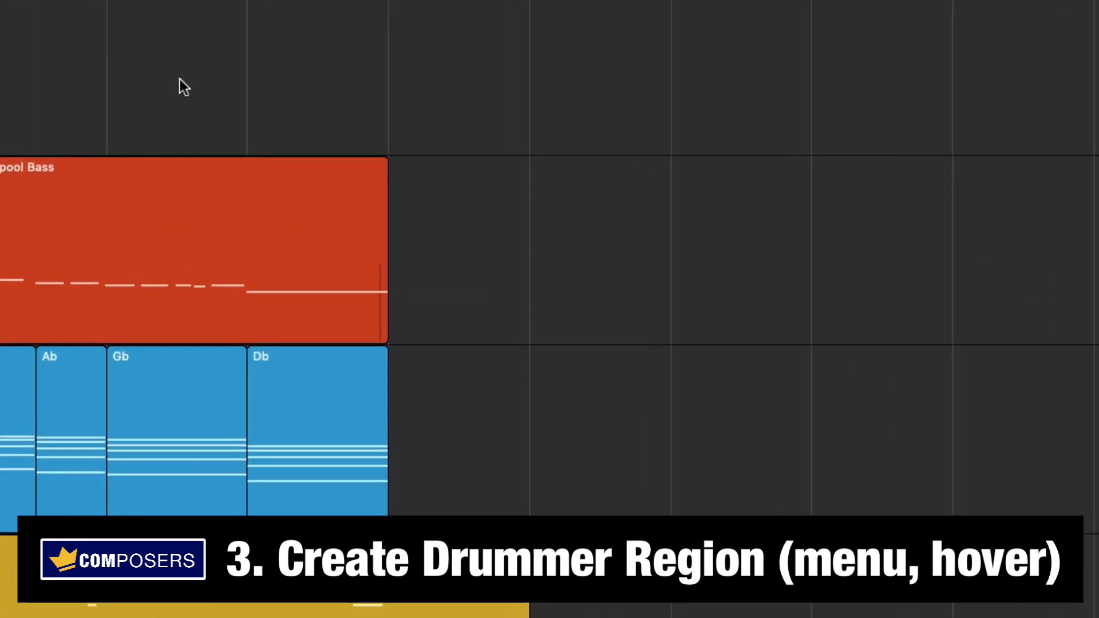
Create a single drummer region starting at bar 3 on the empty drummer track and delete it again.
right_click(160, 73)
left_click(262, 84)
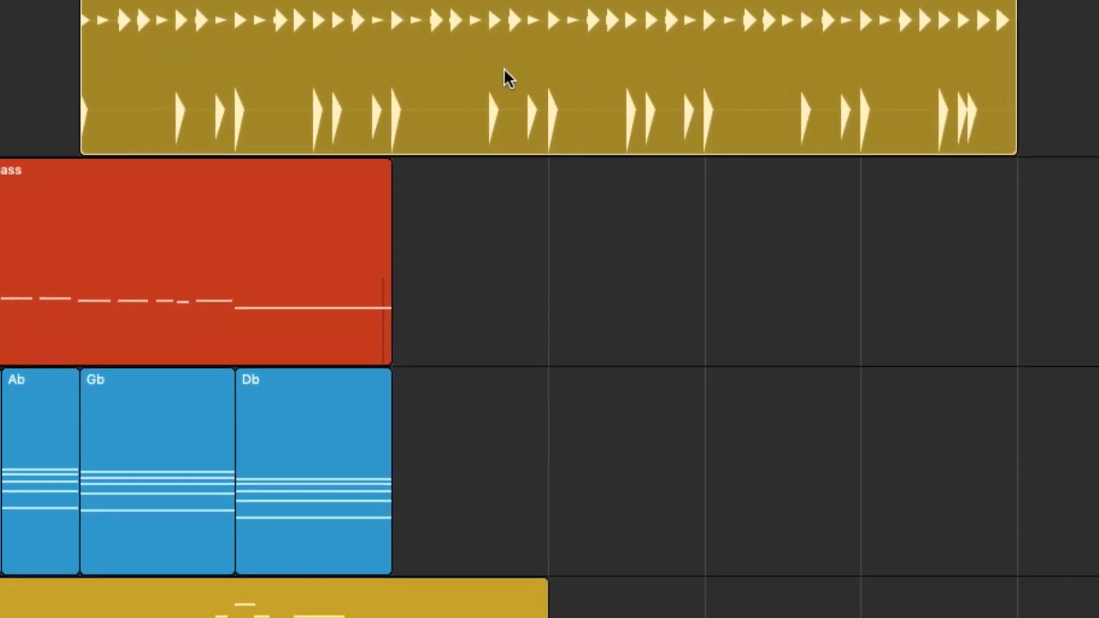
key("Delete")
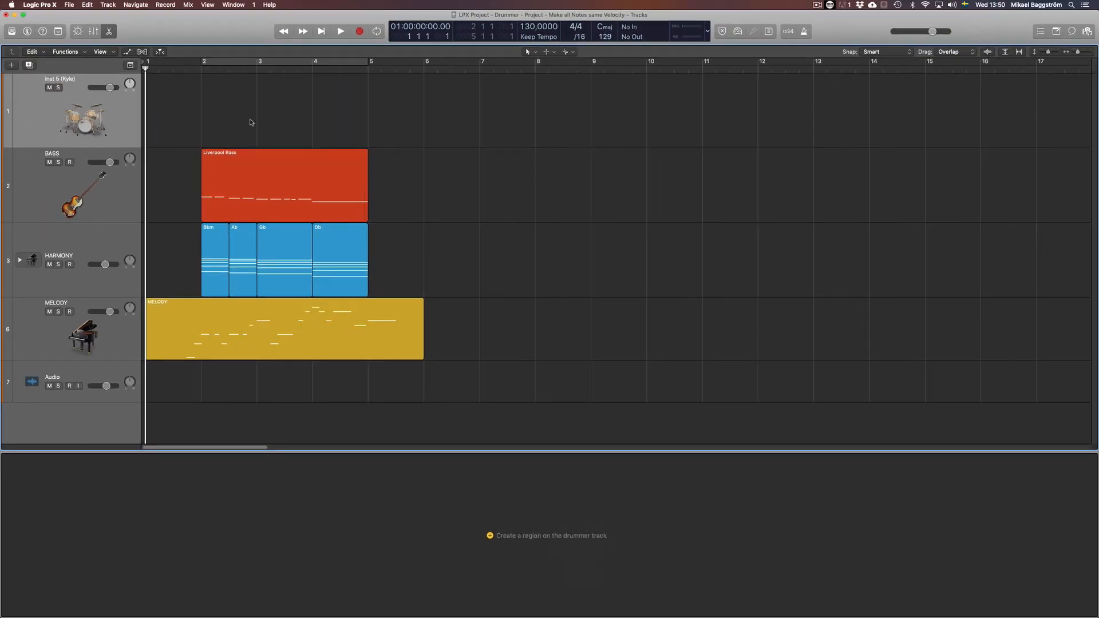
Populate the empty drummer track with drummer regions.
right_click(213, 111)
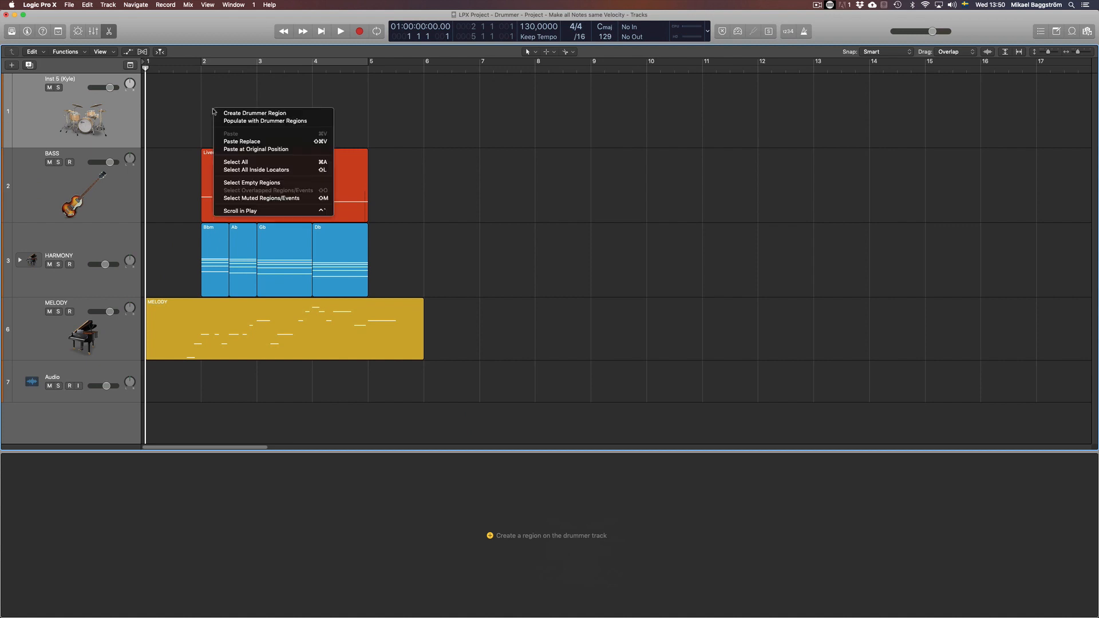
left_click(278, 121)
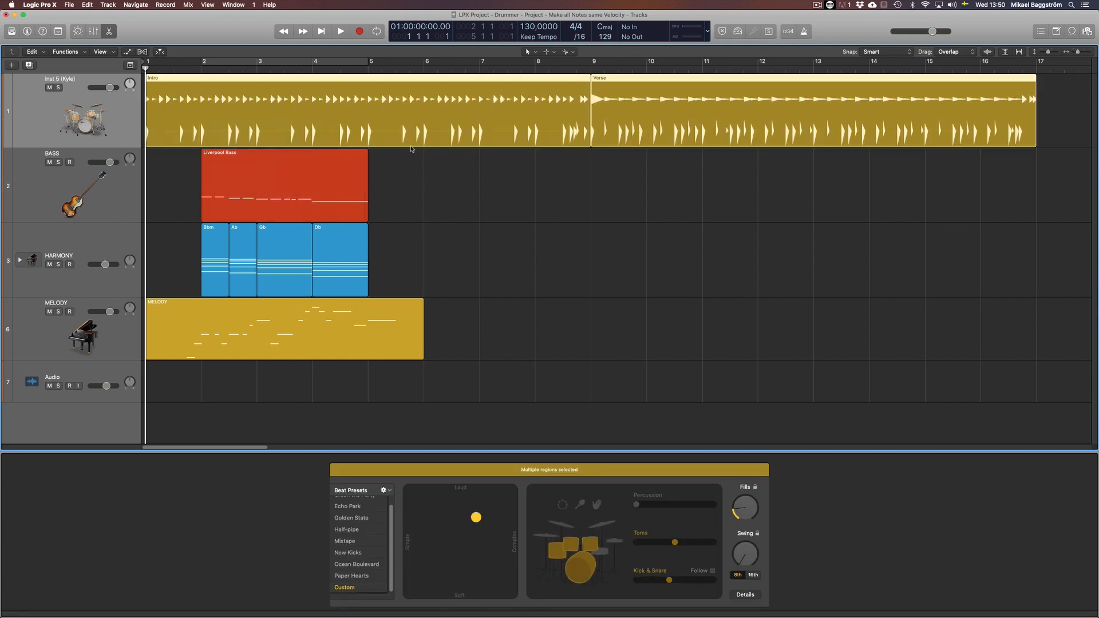
Delete both populated drummer regions so that the drummer track is empty.
left_click(897, 210)
left_click_drag(734, 210, 541, 139)
key("Delete")
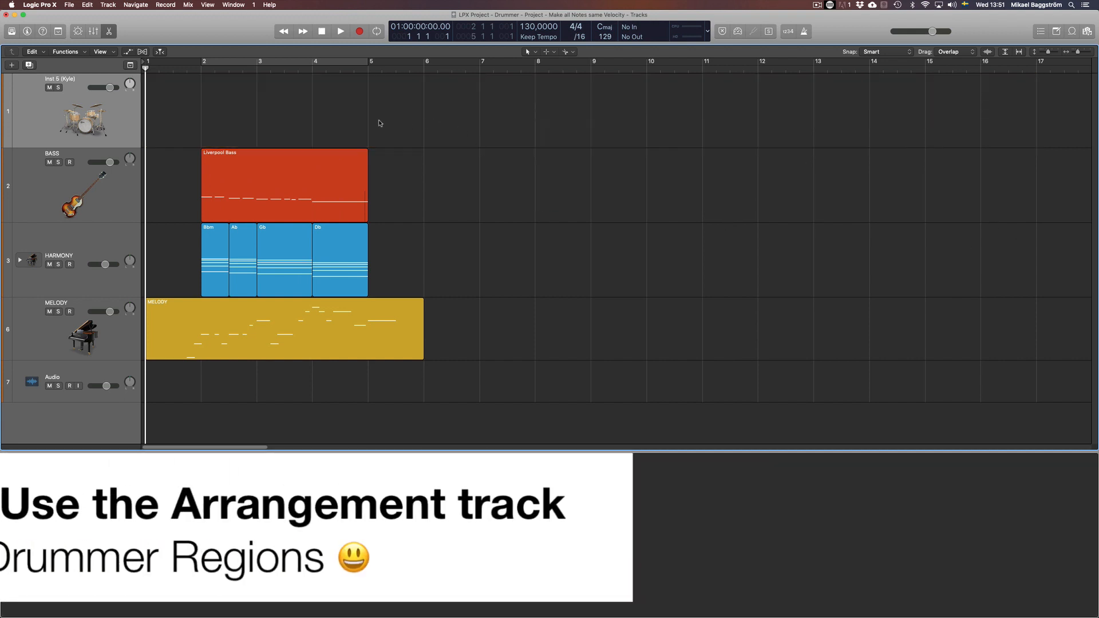
Show and enlarge the Arrangement track, and populate the drummer track with regions that follow its Intro and Verse sections.
key("g")
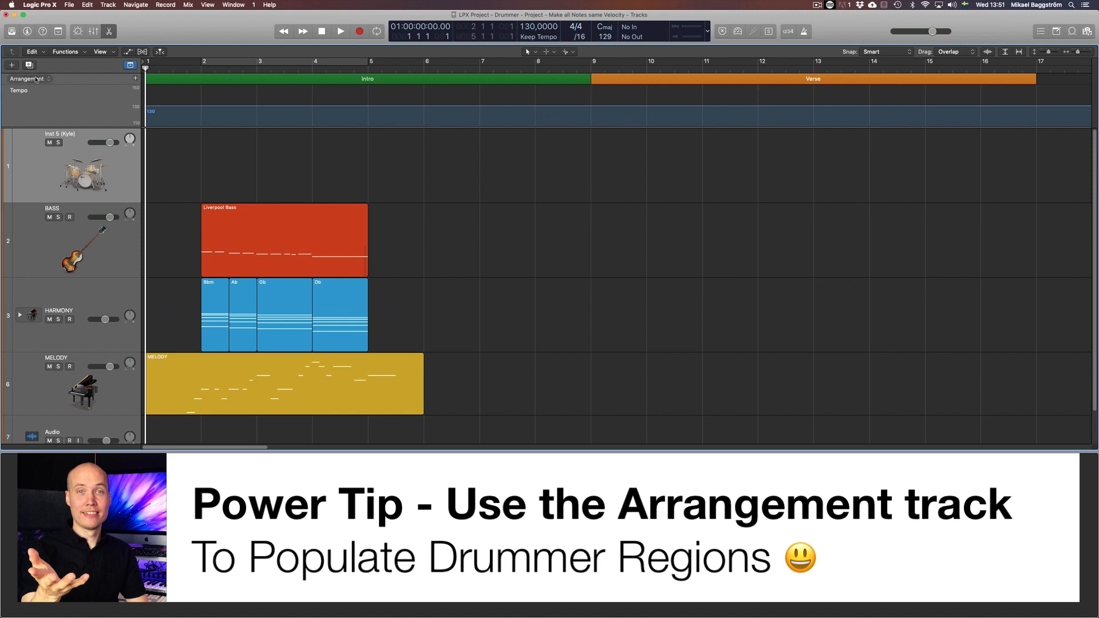
left_click_drag(68, 84, 68, 108)
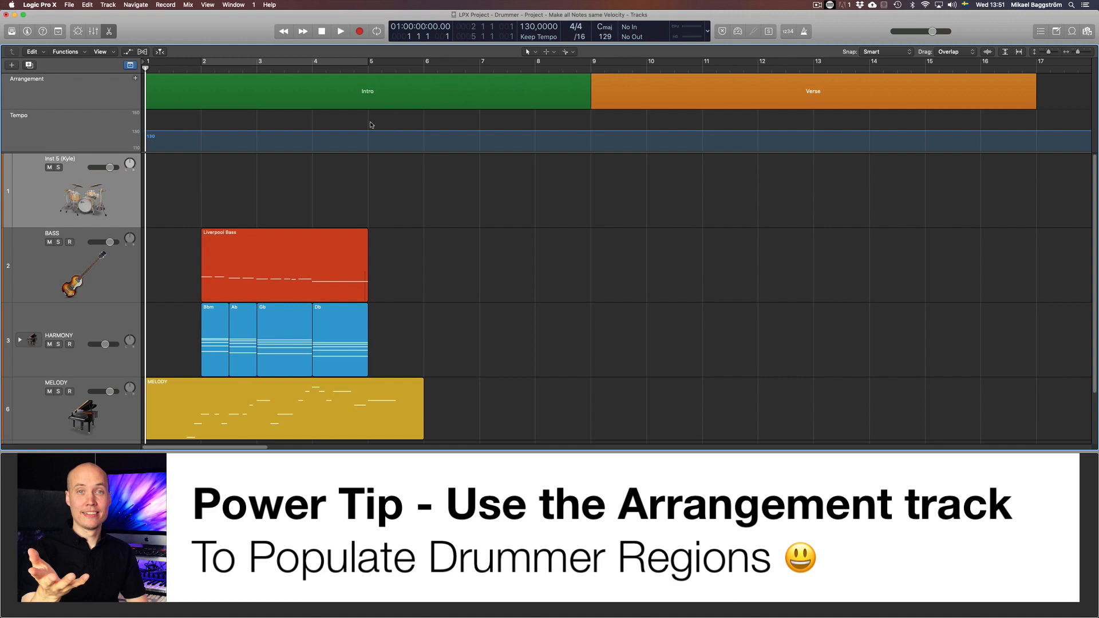
right_click(283, 182)
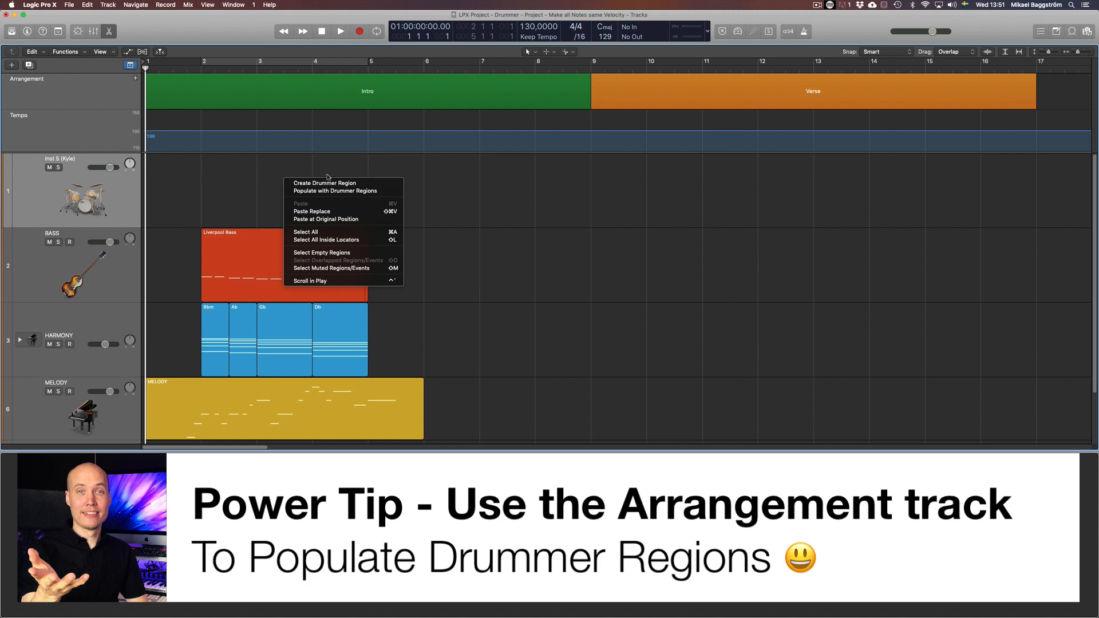
left_click(334, 190)
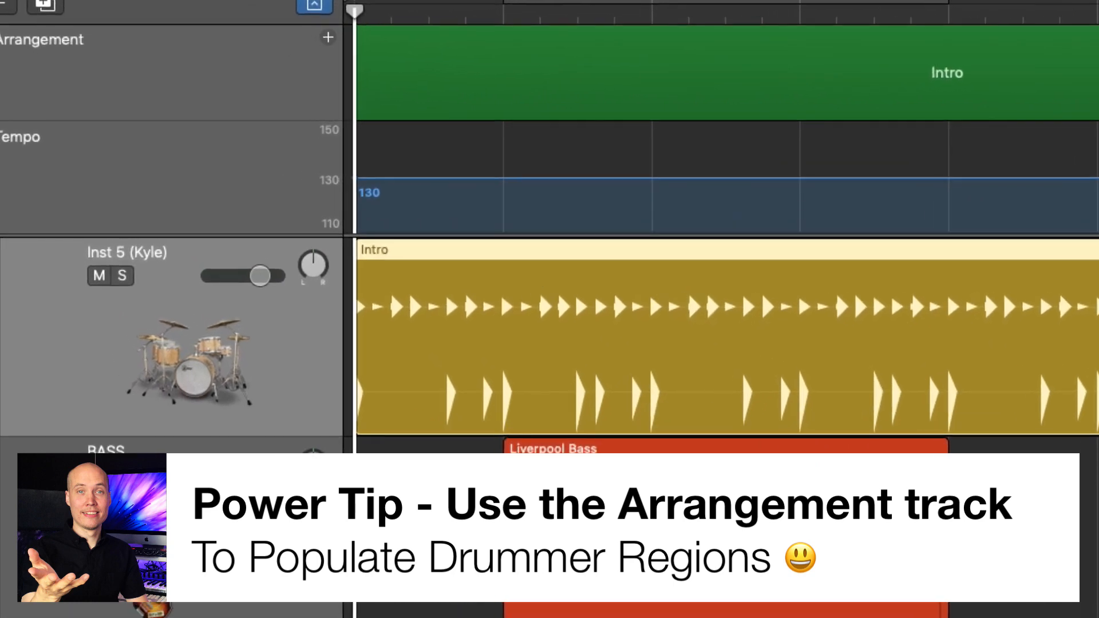
key("alt+shift+d")
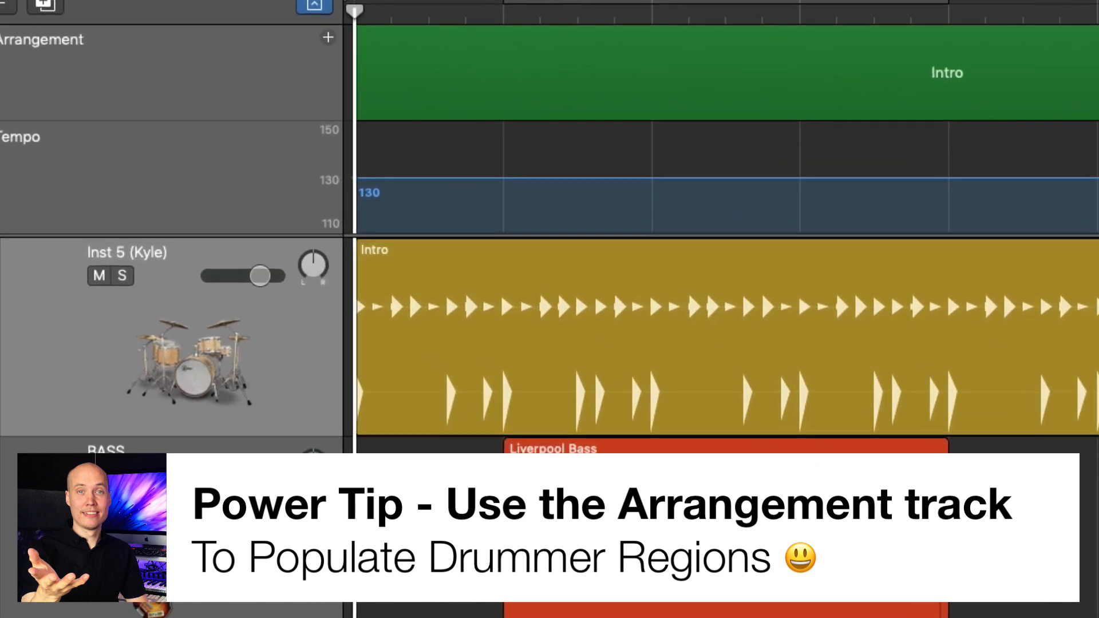
left_click(878, 373)
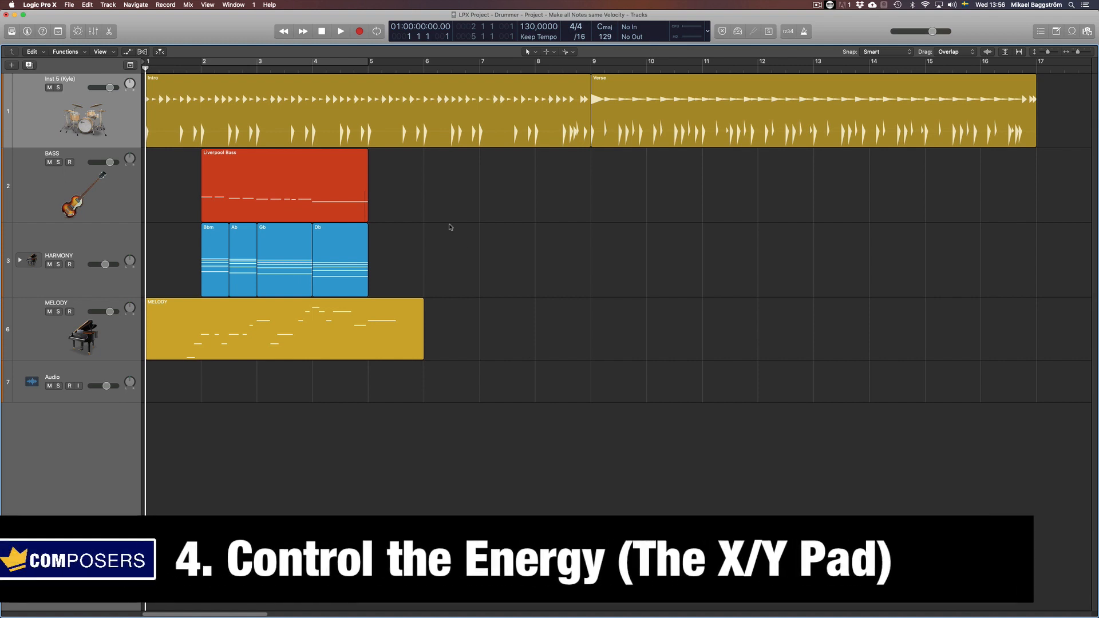
Open the Drummer Editor for the Intro region and switch it between the Intro and Verse regions.
left_click(298, 117)
key("e")
key("e")
left_click(509, 266)
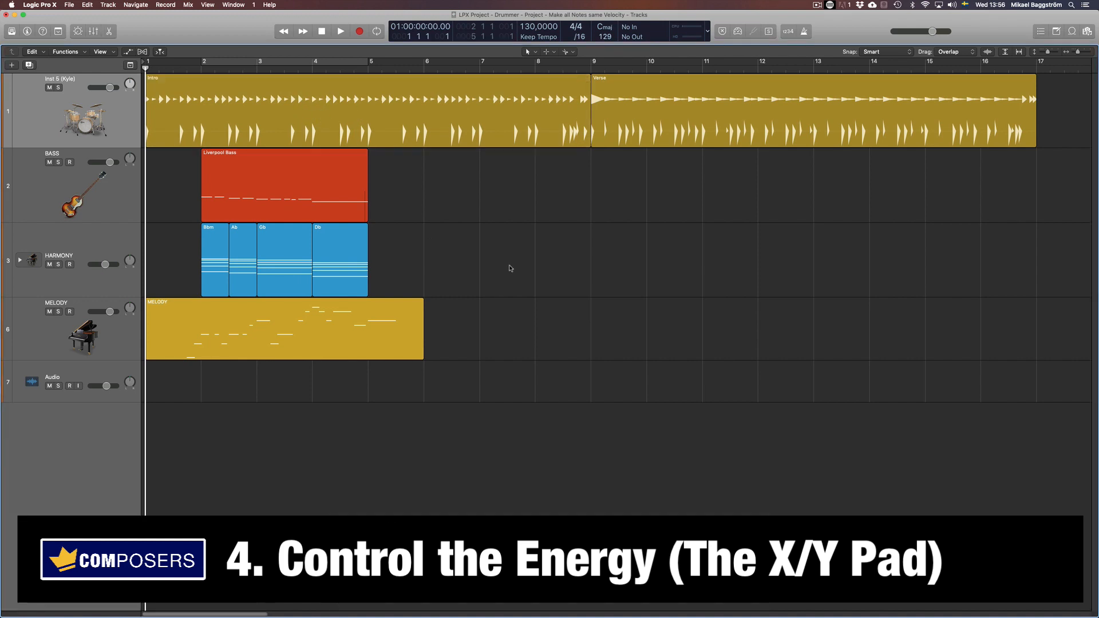
left_click(321, 117)
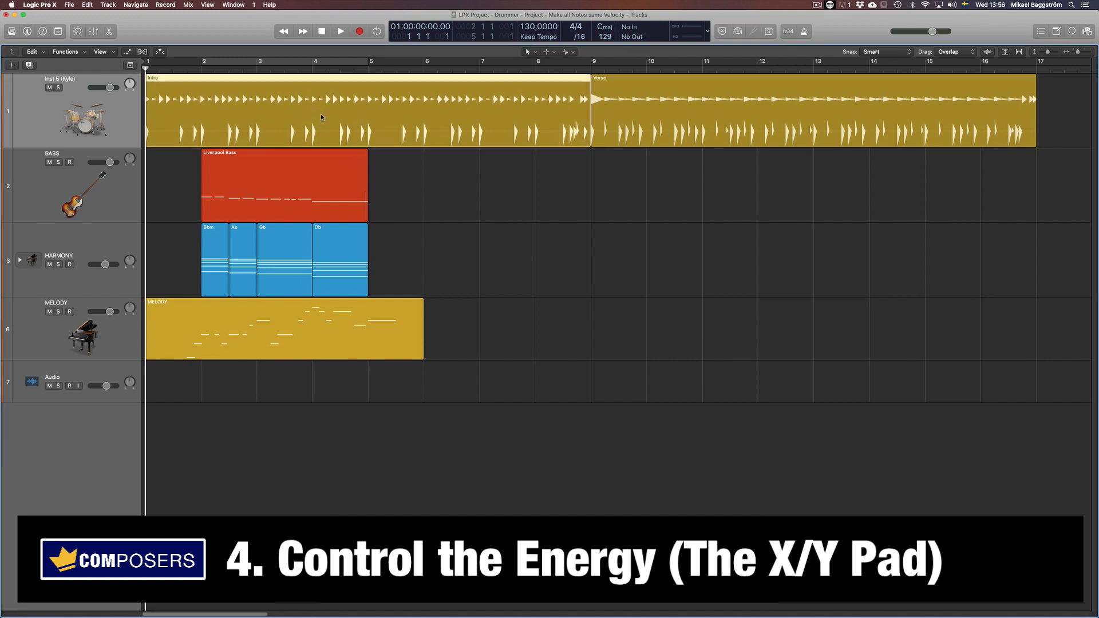
key("e")
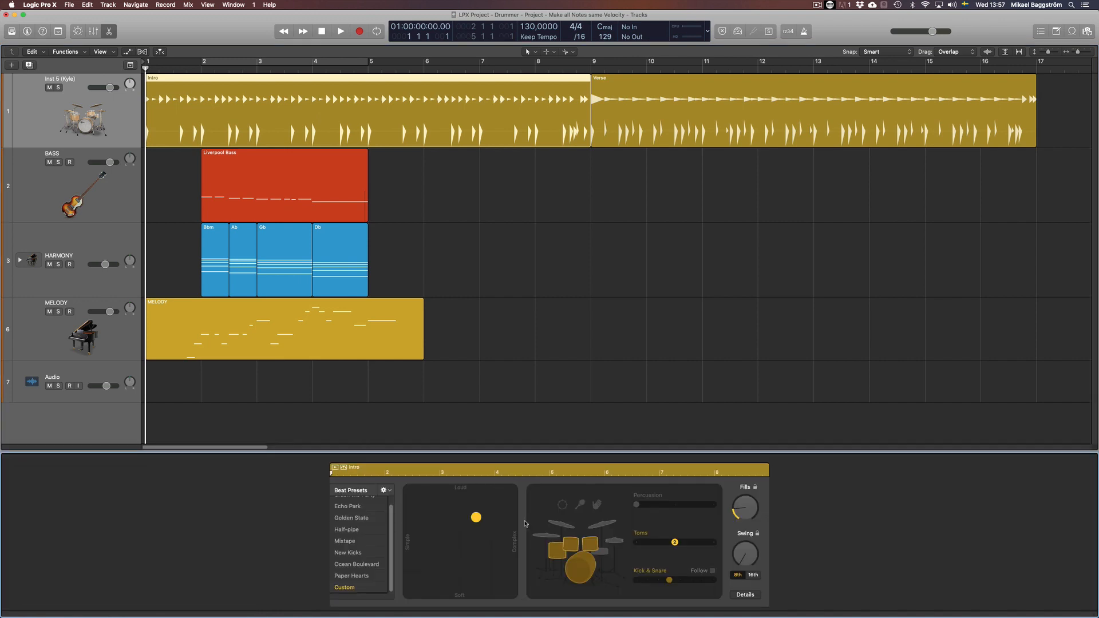
left_click(687, 93)
left_click(332, 108)
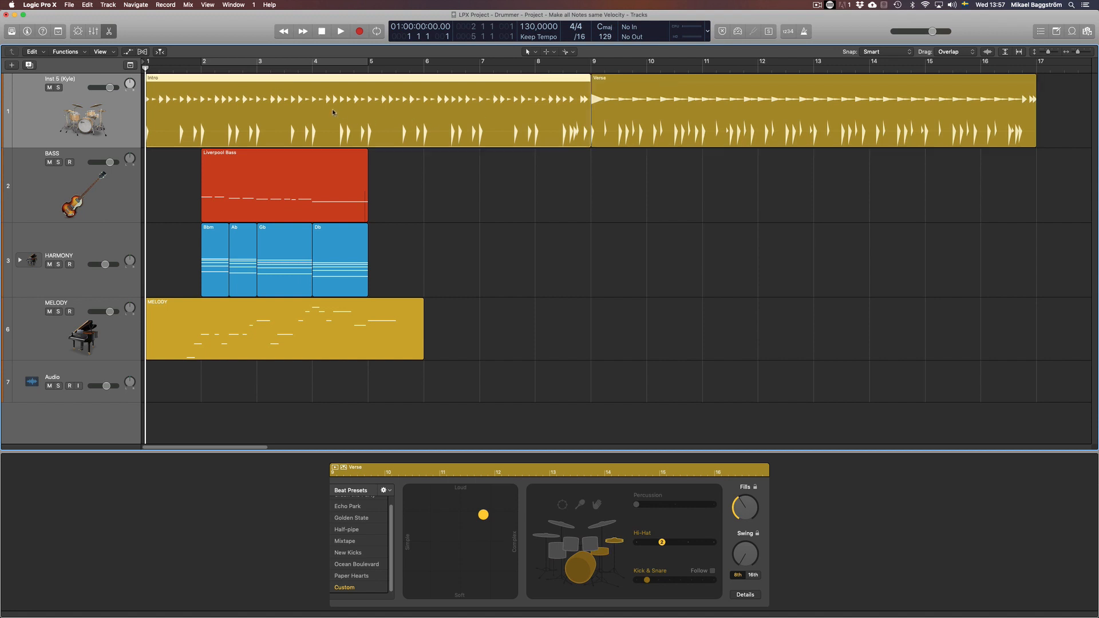
left_click(740, 112)
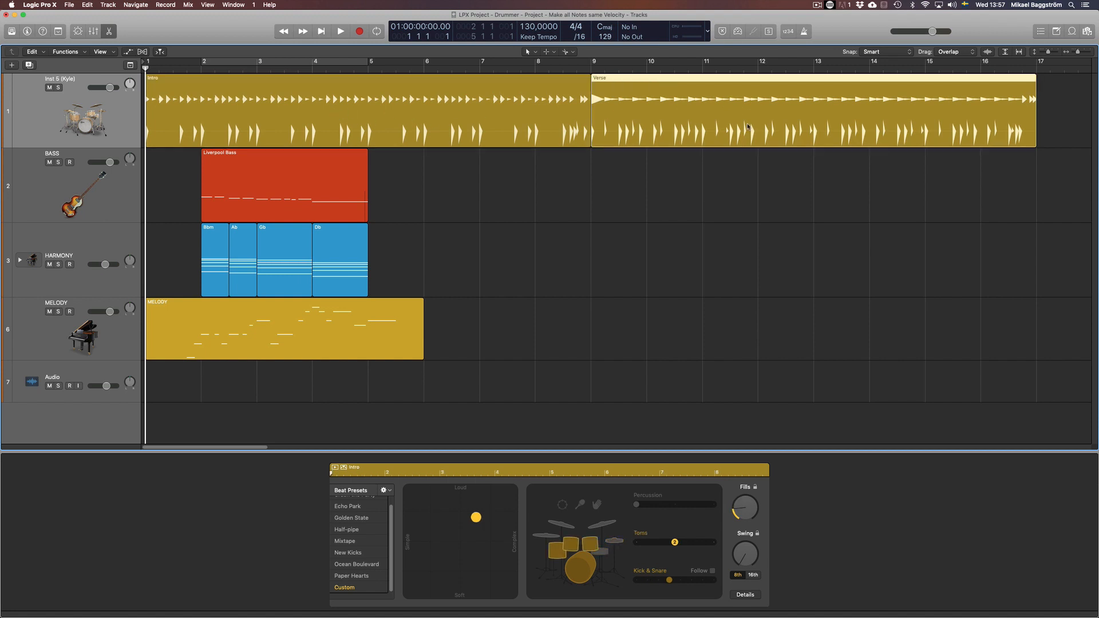
Try loud, complex and in-between positions for the Intro region's beat on the X/Y pad.
left_click(406, 109)
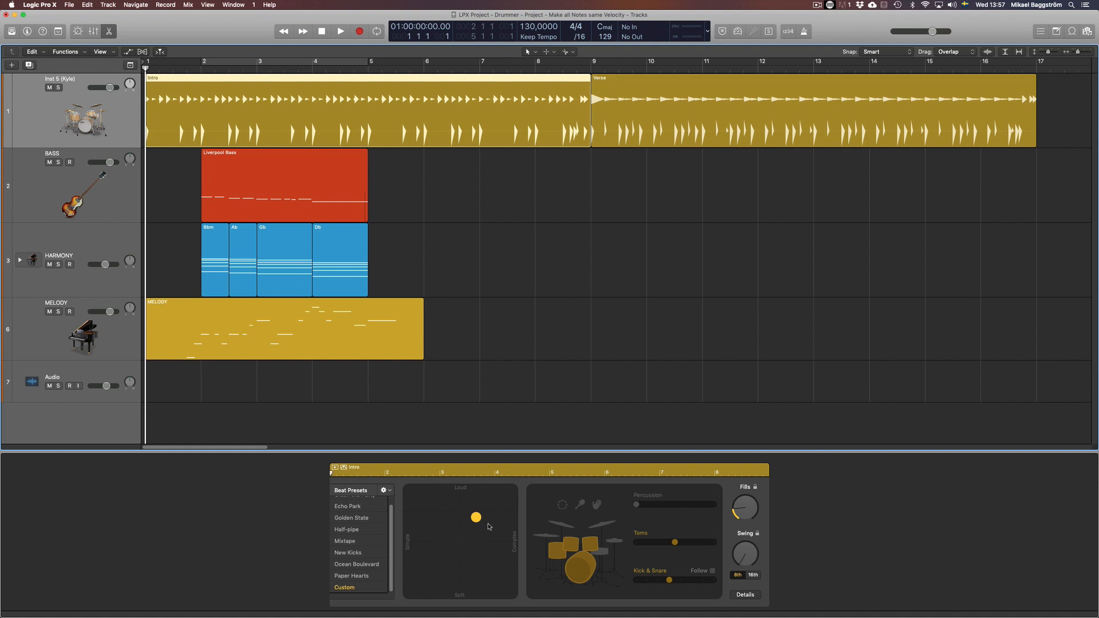
left_click_drag(478, 519, 459, 492)
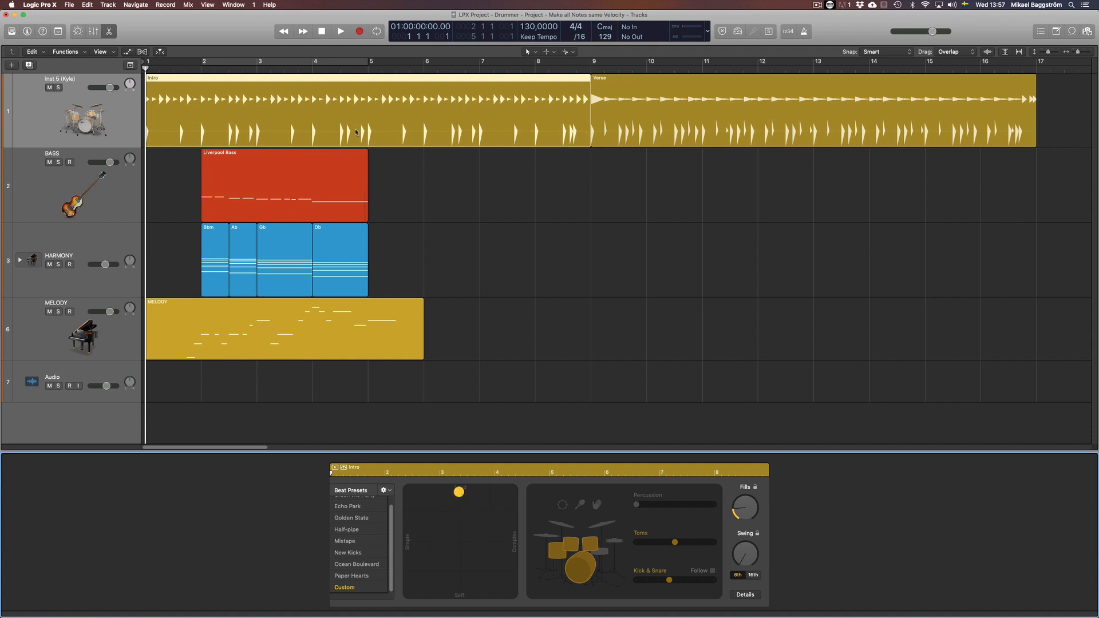
left_click_drag(458, 492, 508, 536)
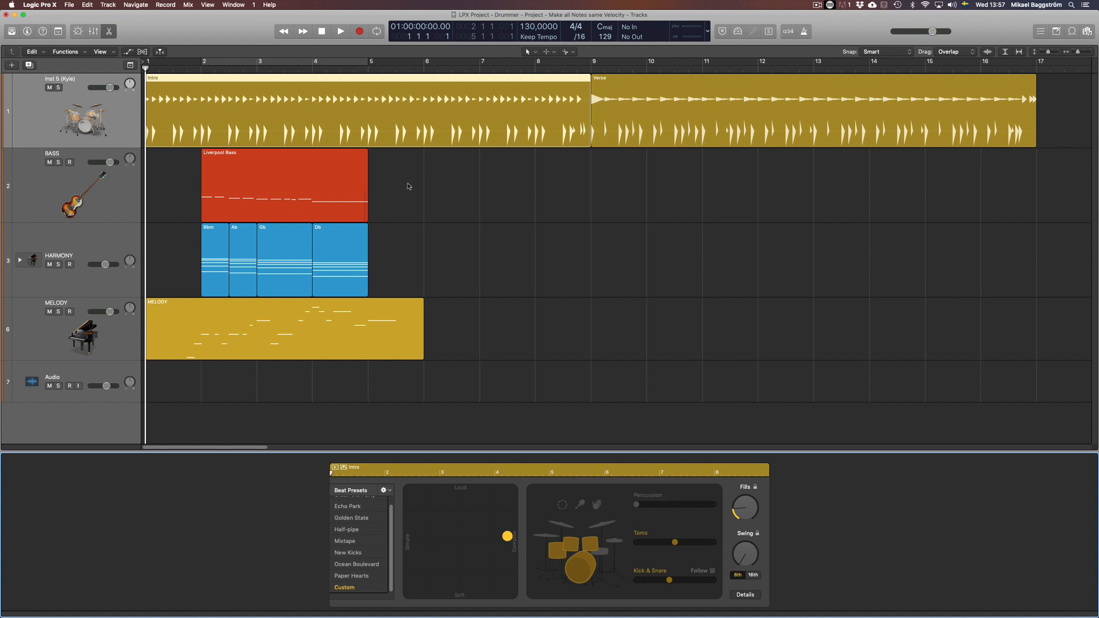
left_click_drag(511, 542, 492, 521)
Make the Verse region's beat louder and more complex on the X/Y pad, and the Intro region's beat simple at medium loudness.
left_click(644, 140)
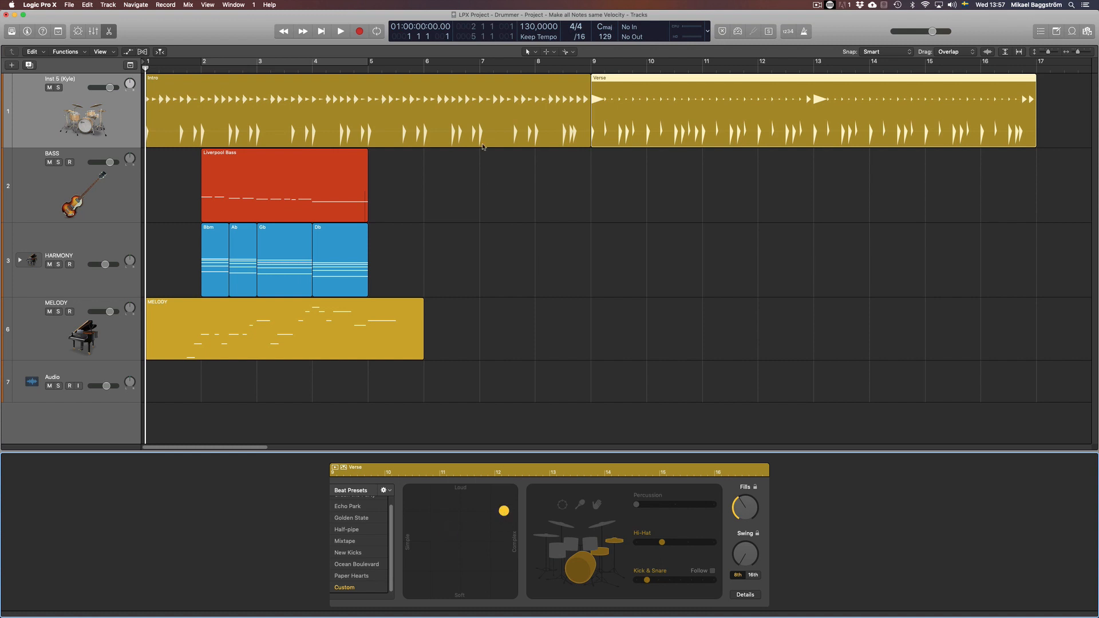
left_click(482, 143)
left_click(433, 540)
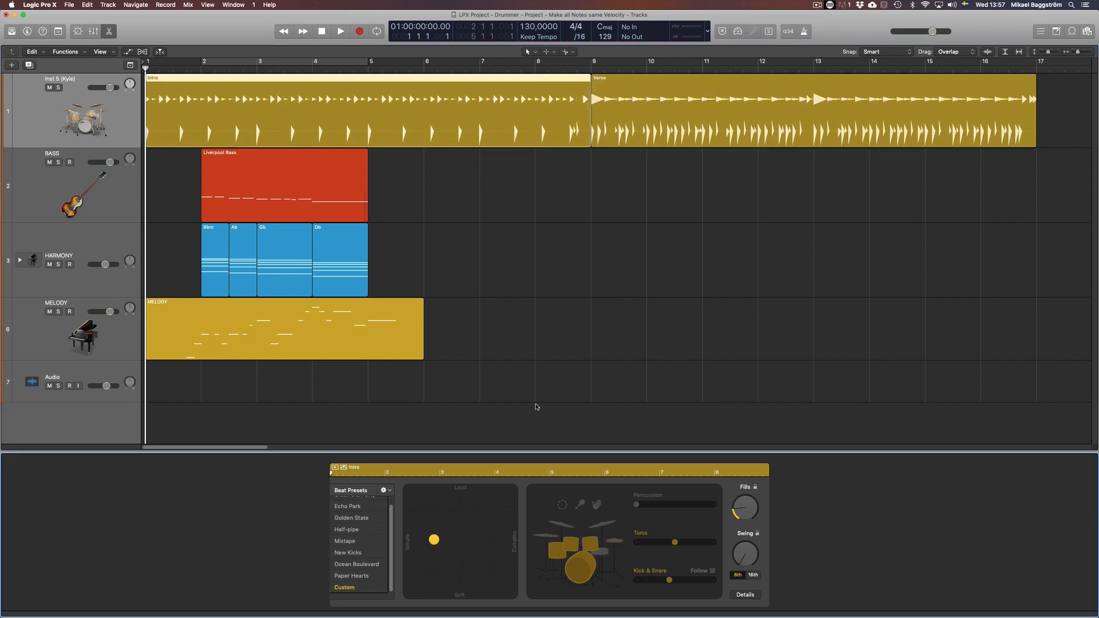
Split the Intro drummer region at bar 5 and set its second half near the centre of the X/Y pad.
right_click(369, 102)
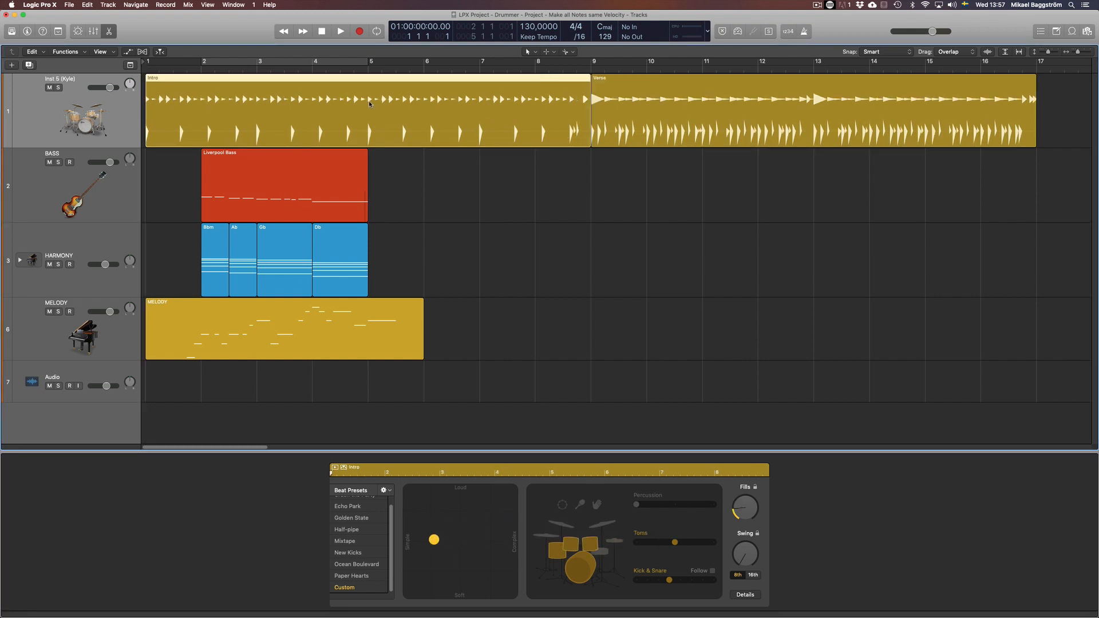
left_click(434, 539)
left_click_drag(434, 539, 456, 532)
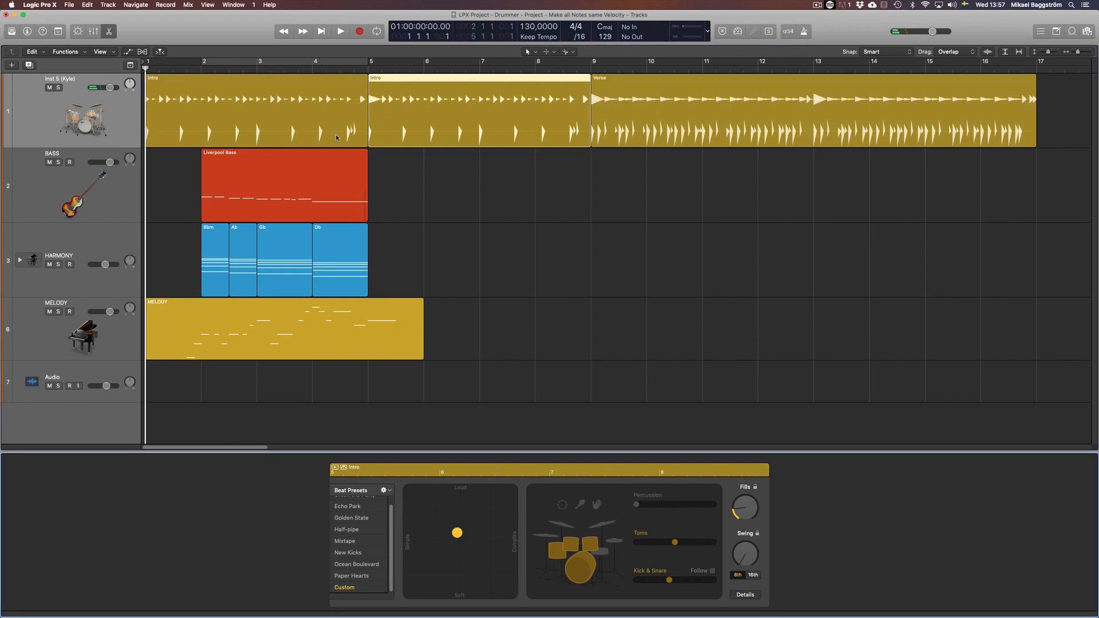
left_click(337, 132)
left_click(406, 132)
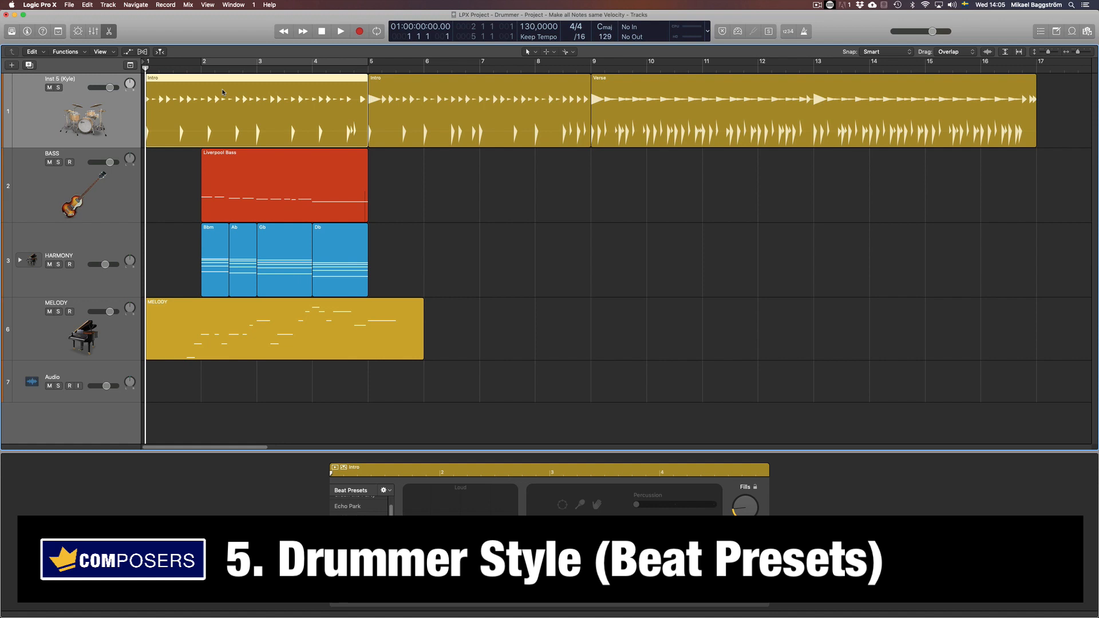
Apply a different beat preset to the first Intro region and the Echo Park preset to the second Intro region.
left_click(427, 111)
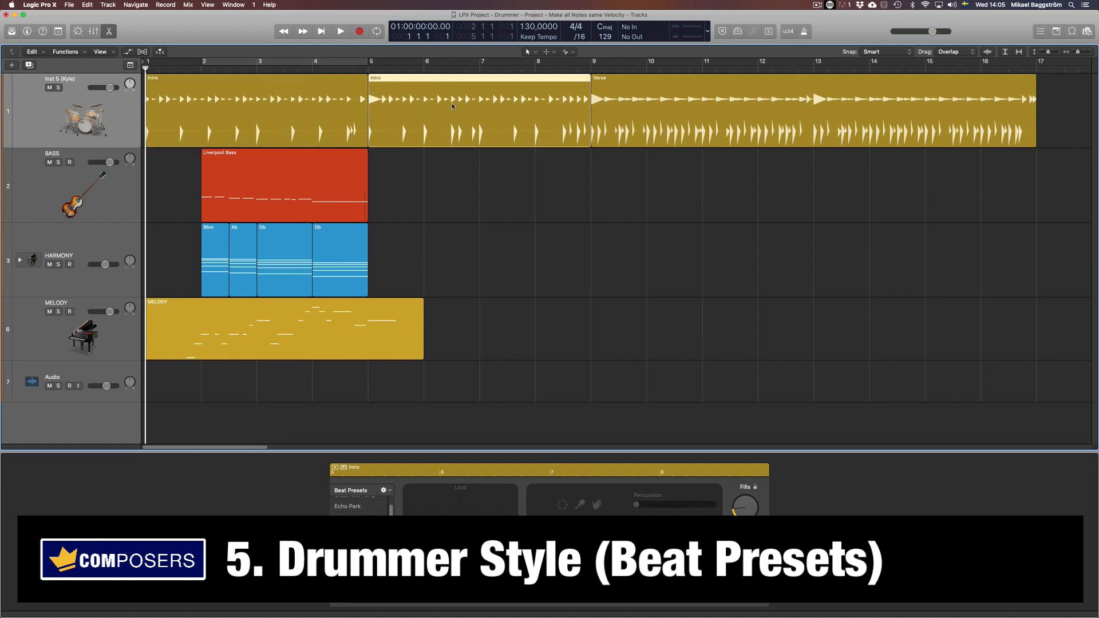
left_click(640, 118)
left_click(296, 125)
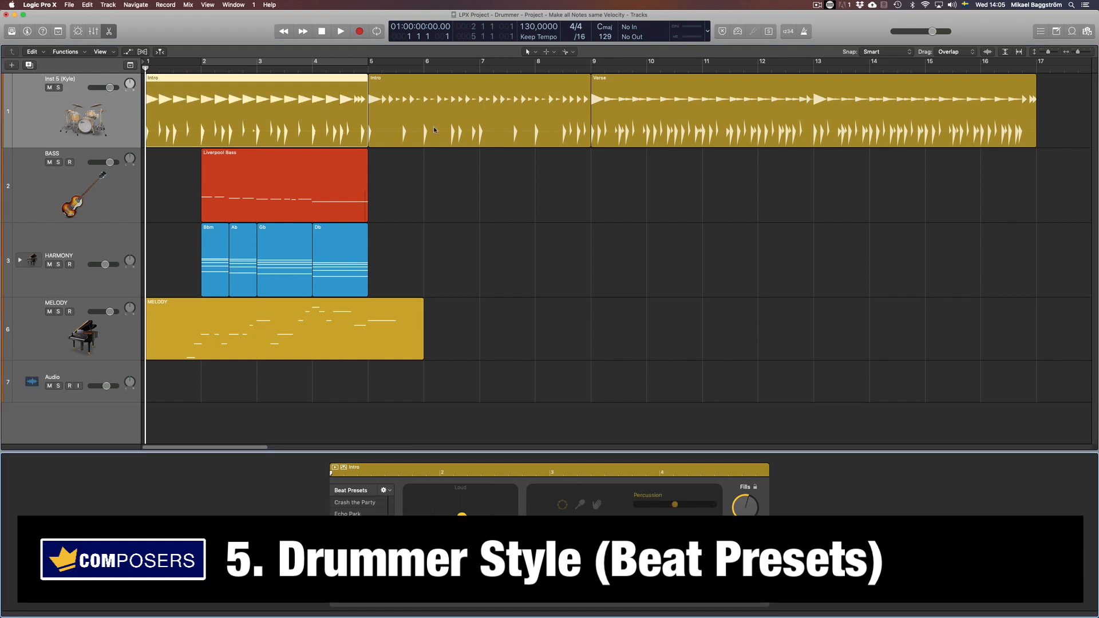
left_click(455, 119)
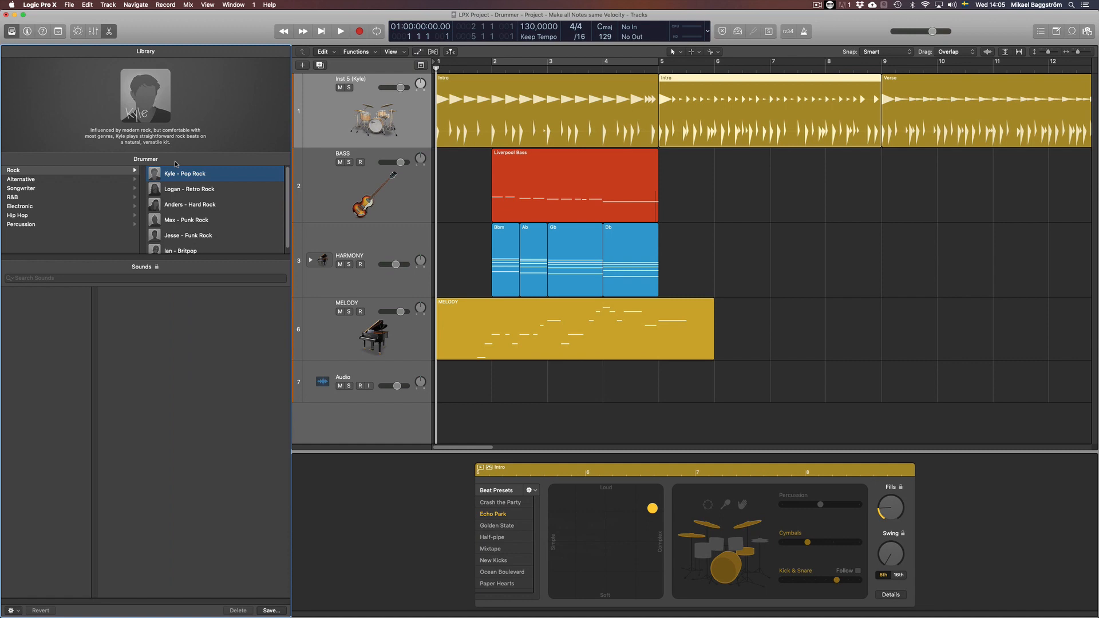
Switch the track's drummer to Logan - Retro Rock and choose the Long Haul beat preset for the second Intro region.
left_click(179, 190)
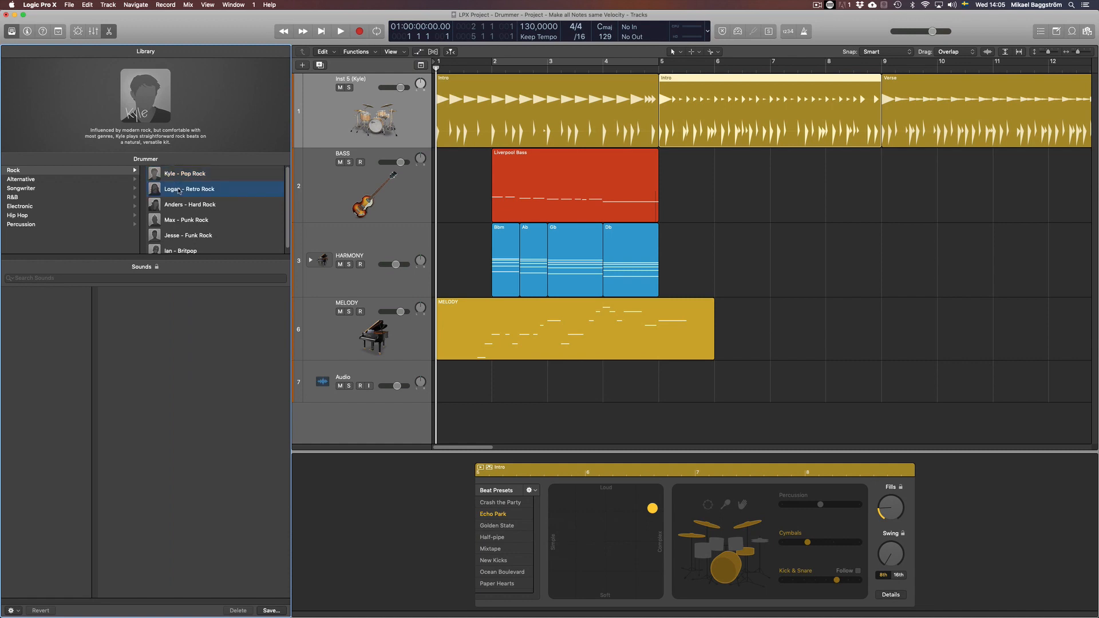
left_click(586, 221)
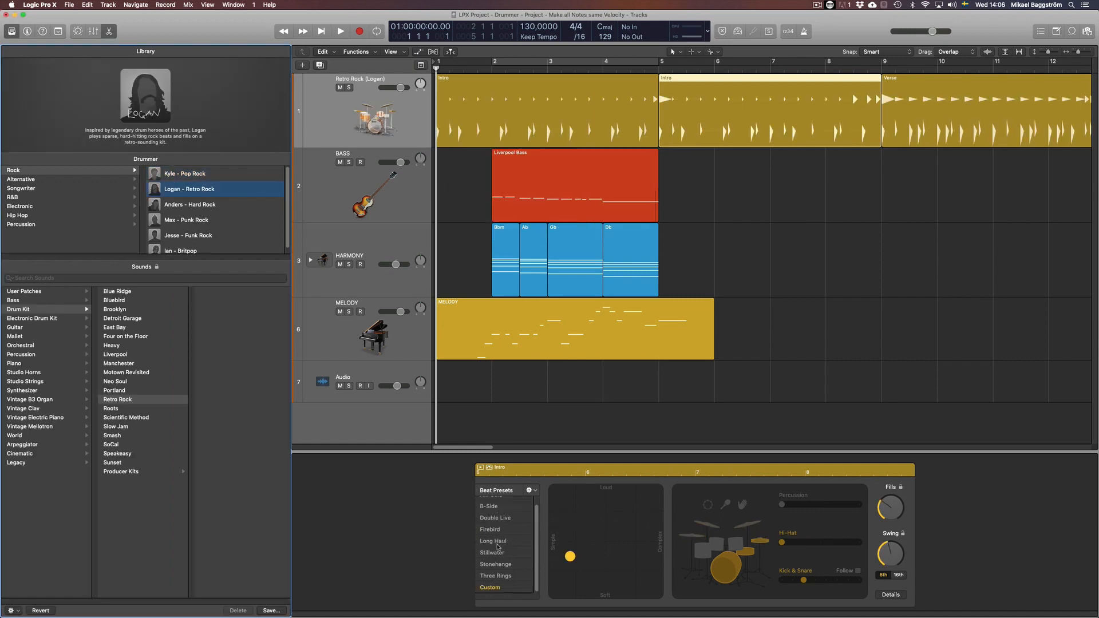
left_click(493, 541)
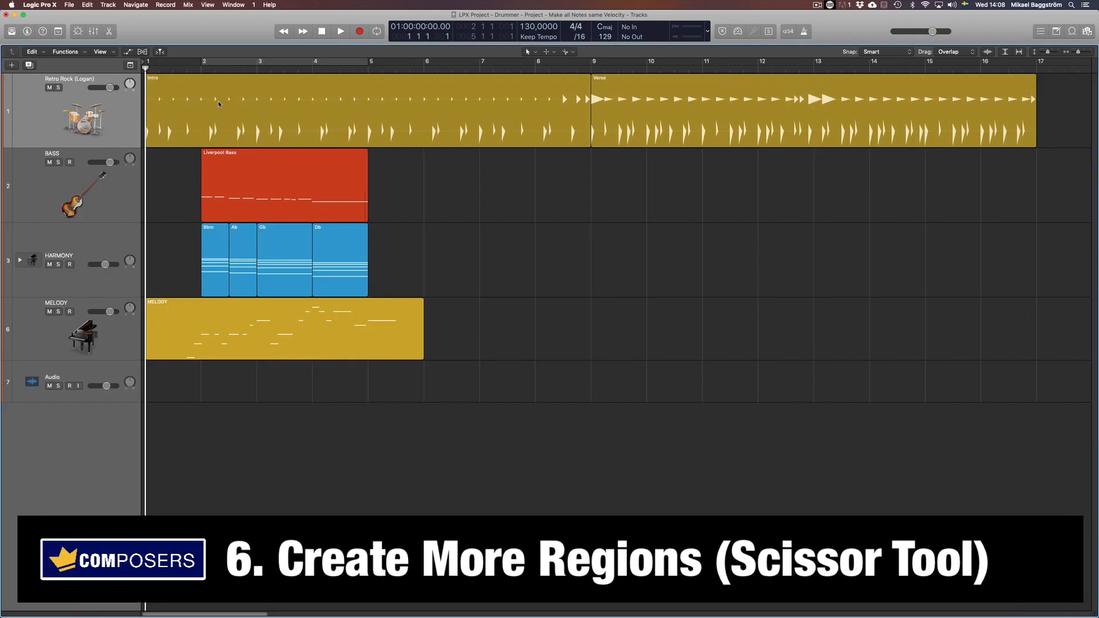
Split the Intro drummer region at bar 5 and the Verse drummer region at bar 13 with the Drummer Editor open.
left_click(352, 99)
double_click(510, 119)
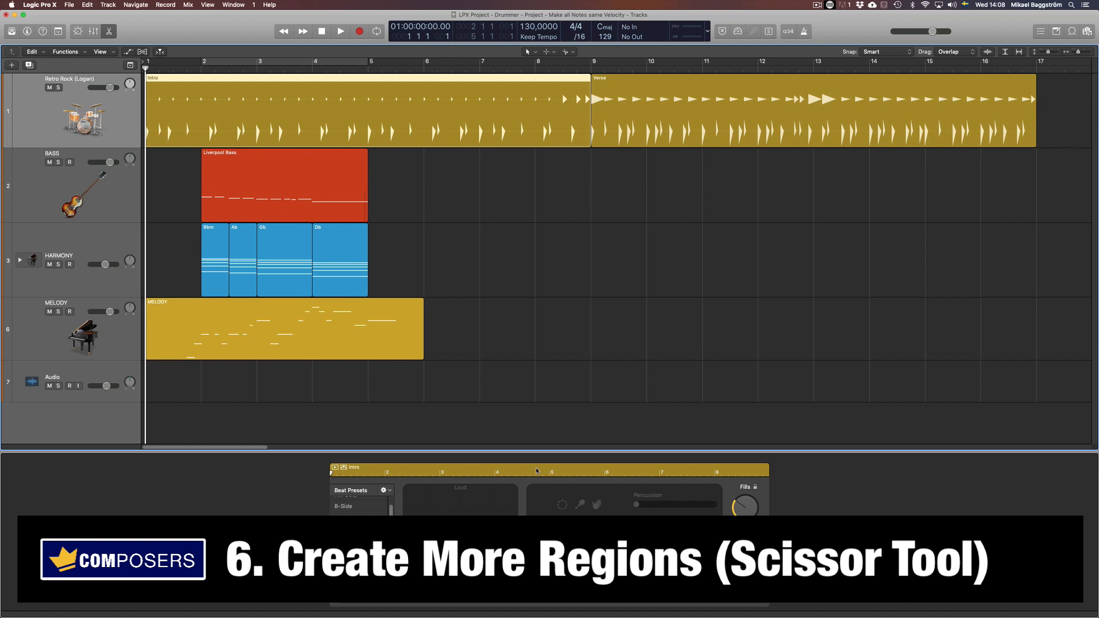
left_click(368, 91)
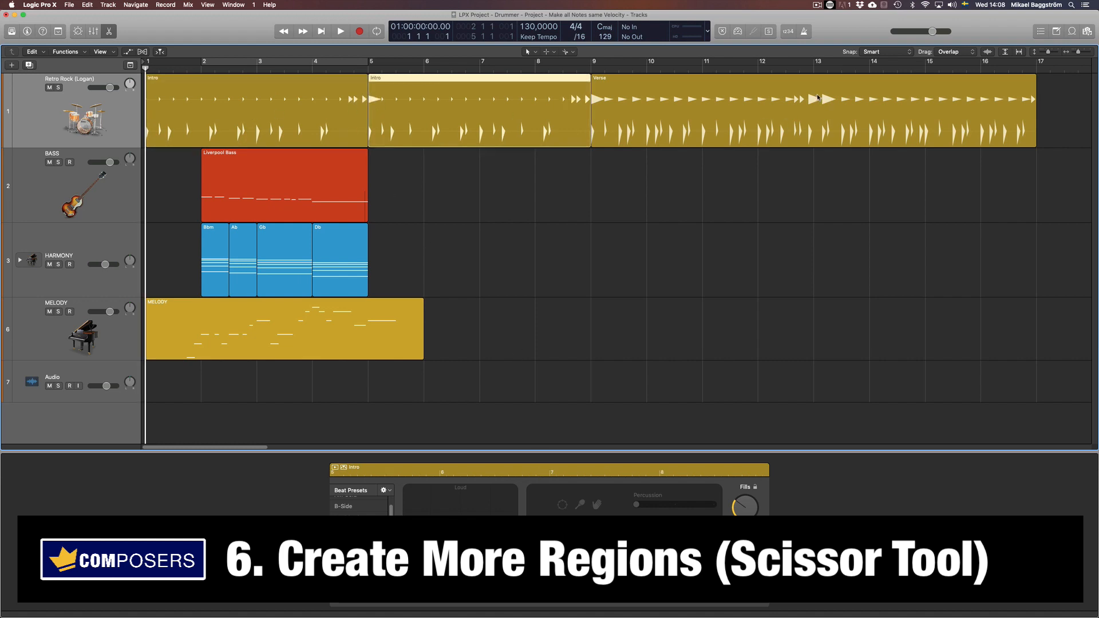
right_click(814, 91)
left_click(667, 109)
left_click(448, 115)
left_click(232, 116)
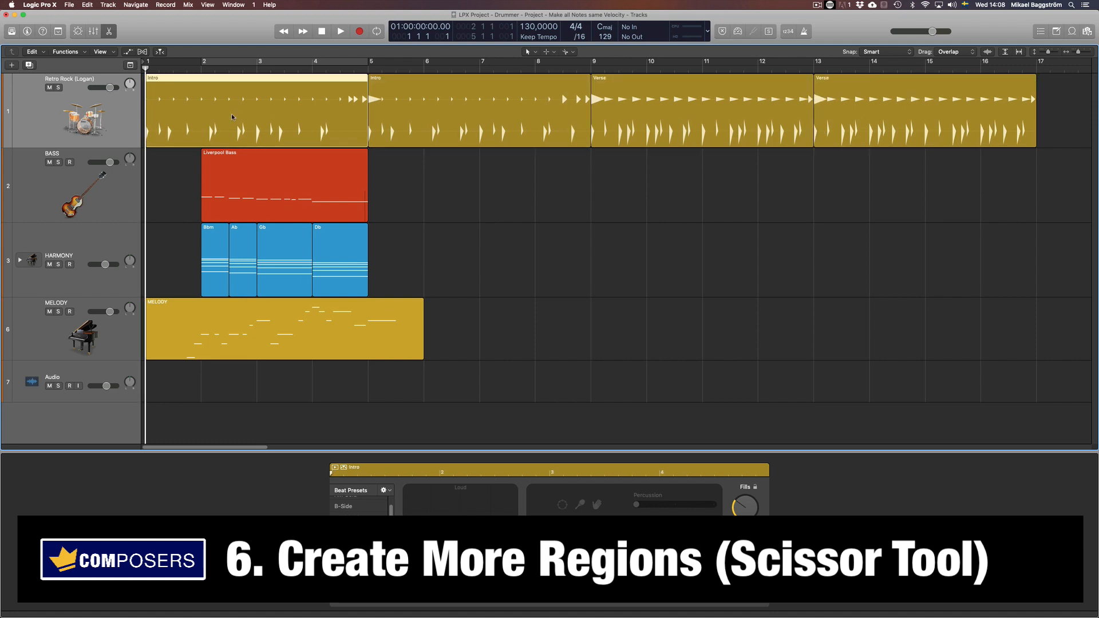
Vary the second Intro region at bar 5 by reducing its Swing, slightly increasing its Fills and switching on the toms.
left_click(562, 211)
left_click(333, 117)
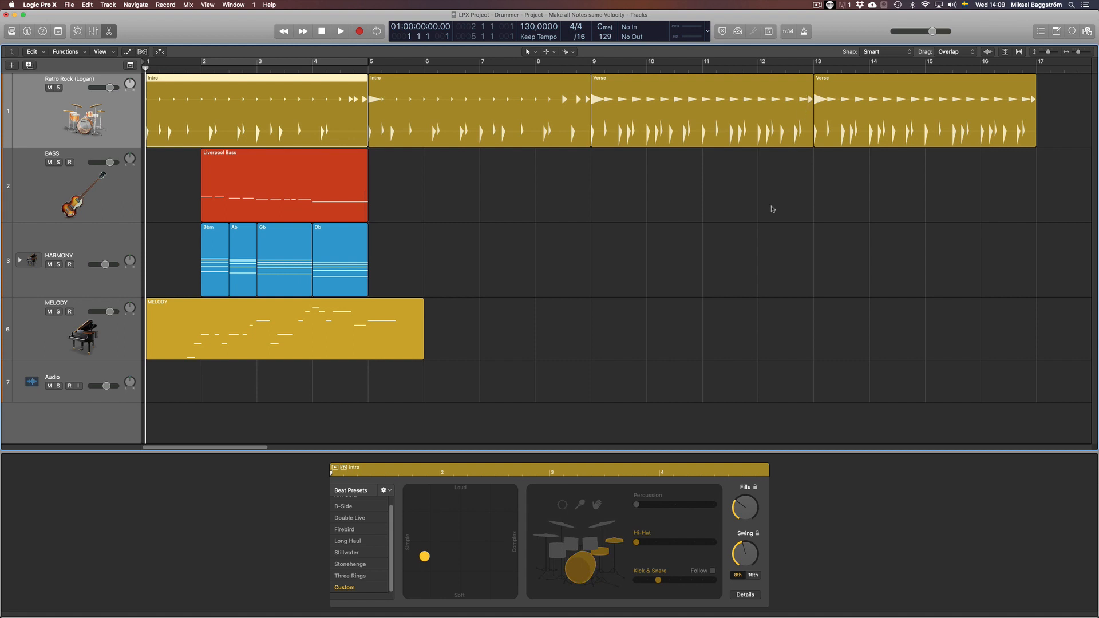
left_click(460, 114)
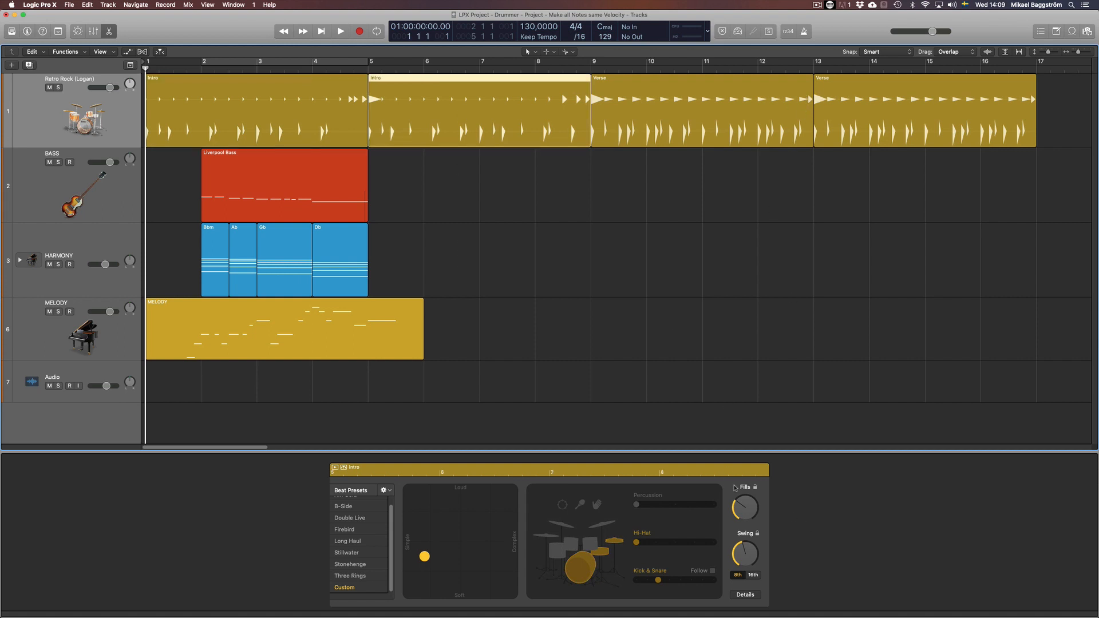
left_click_drag(748, 543, 748, 552)
left_click_drag(745, 512, 744, 505)
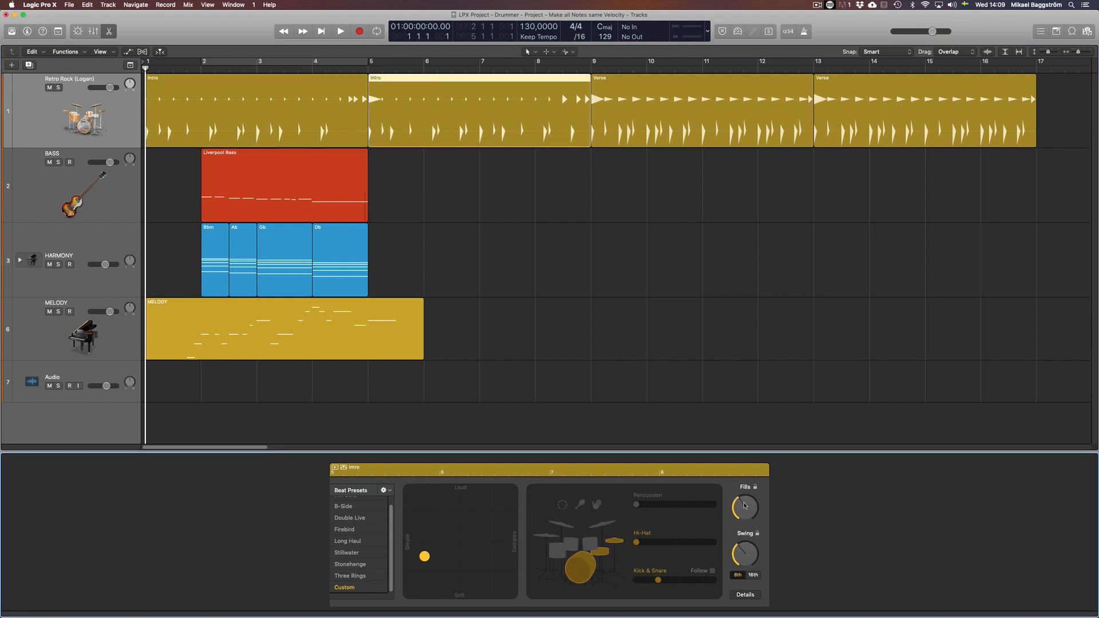
left_click(560, 553)
left_click(606, 315)
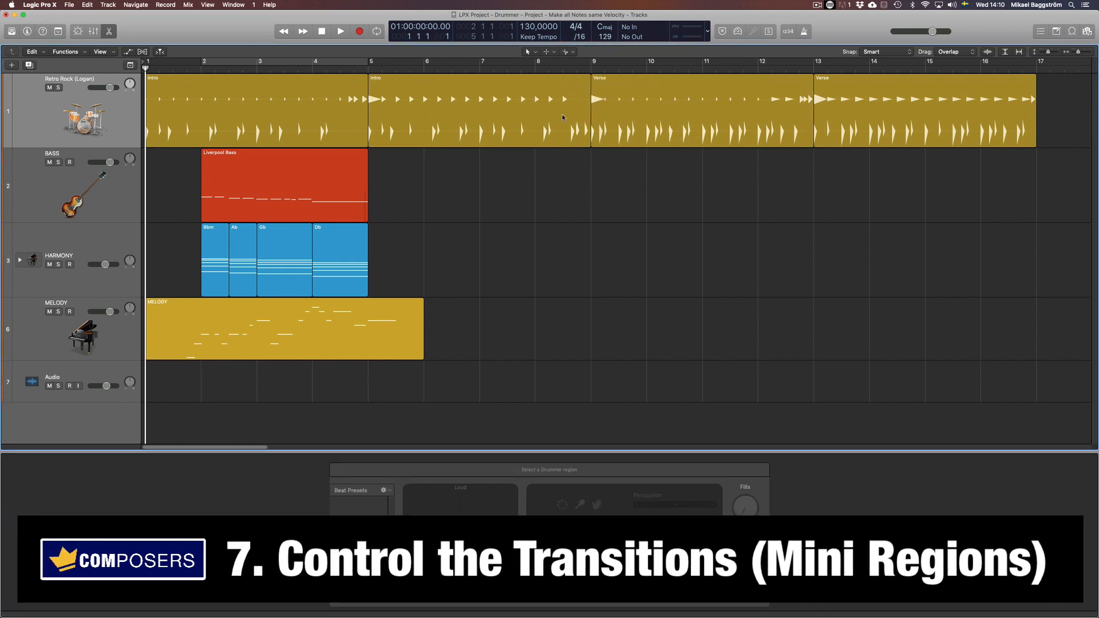
Split the first Intro drummer region at bar 4 and the second Intro region at bar 8 beat 3 to create short transition regions.
left_click(263, 113)
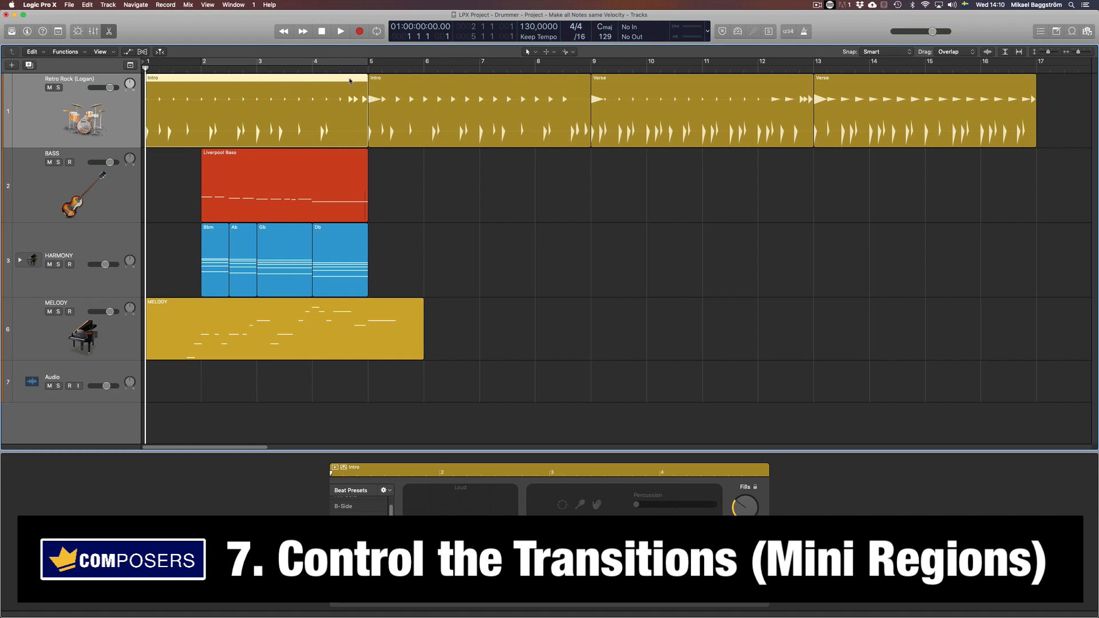
left_click(529, 107)
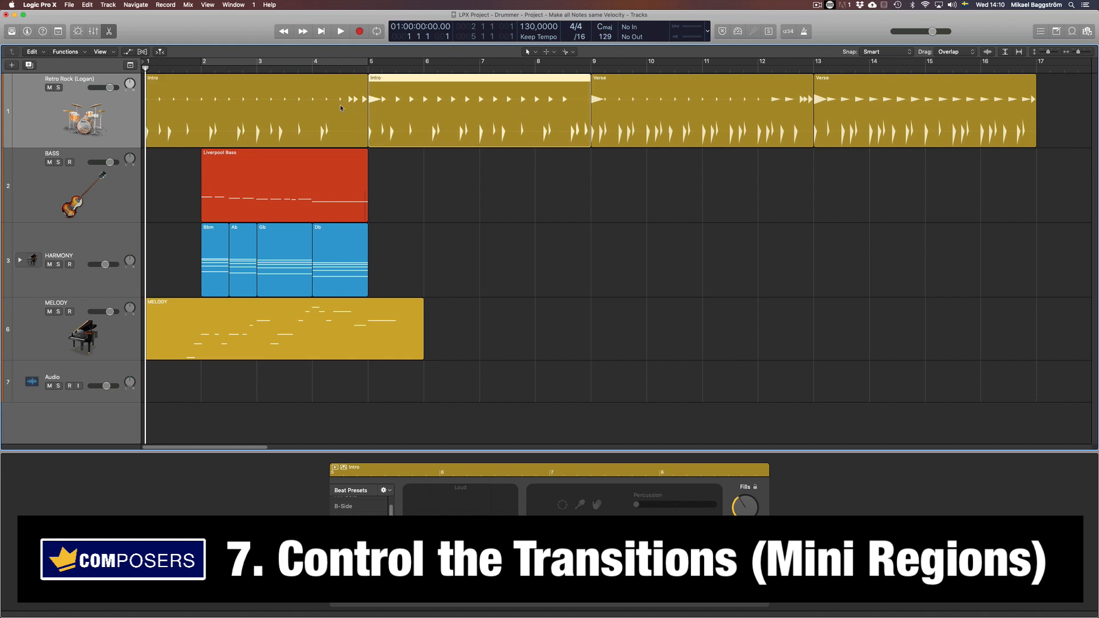
left_click(794, 126)
left_click(329, 107)
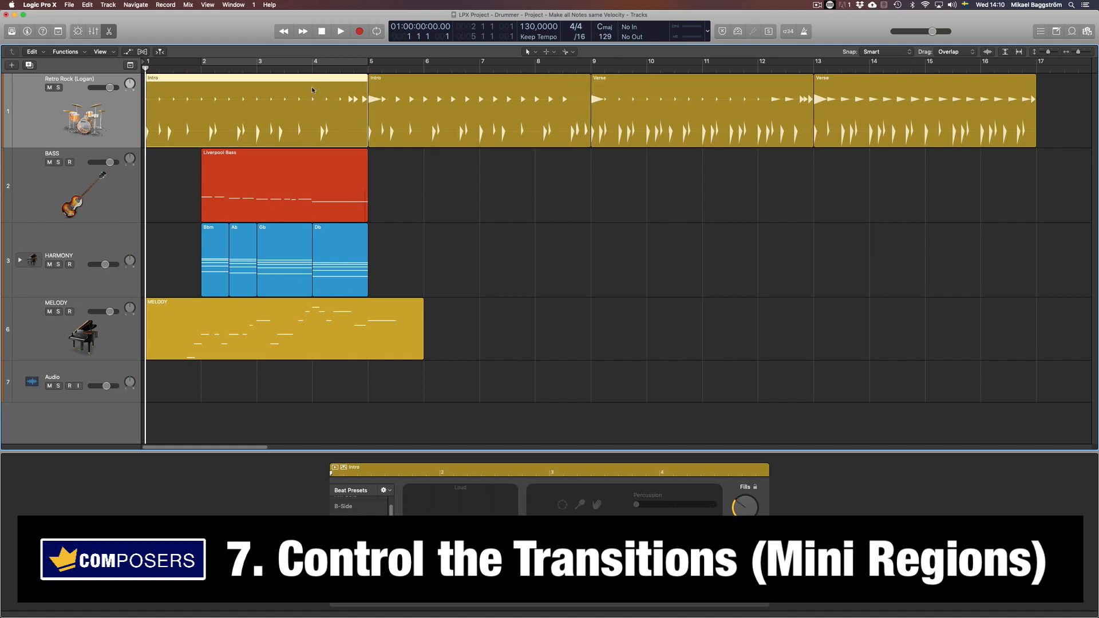
right_click(312, 90)
left_click(407, 111)
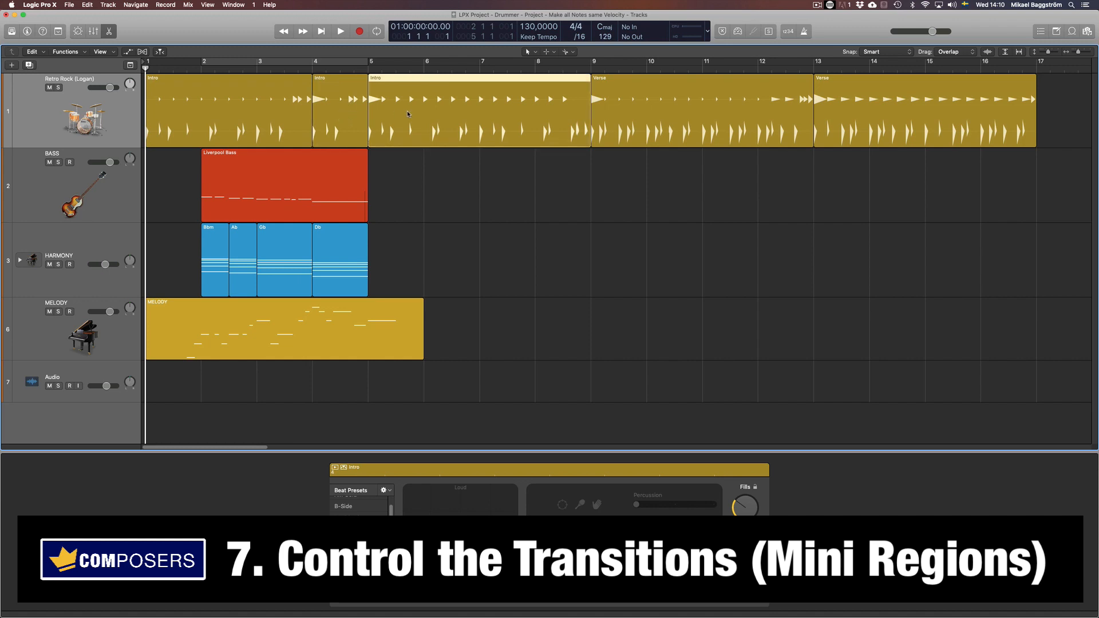
left_click(328, 113)
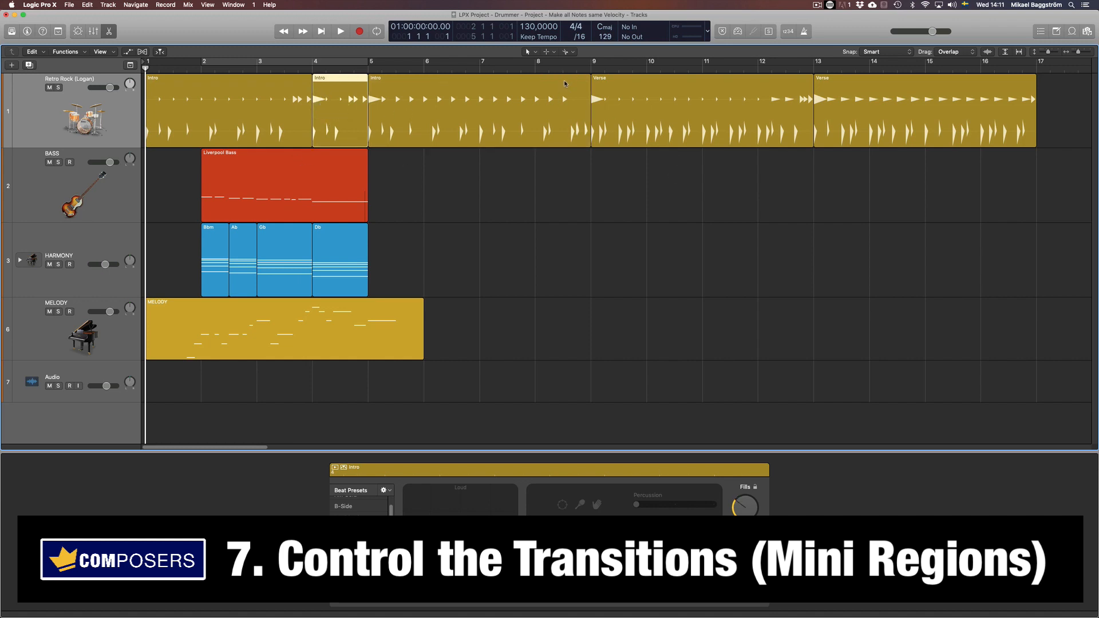
right_click(564, 92)
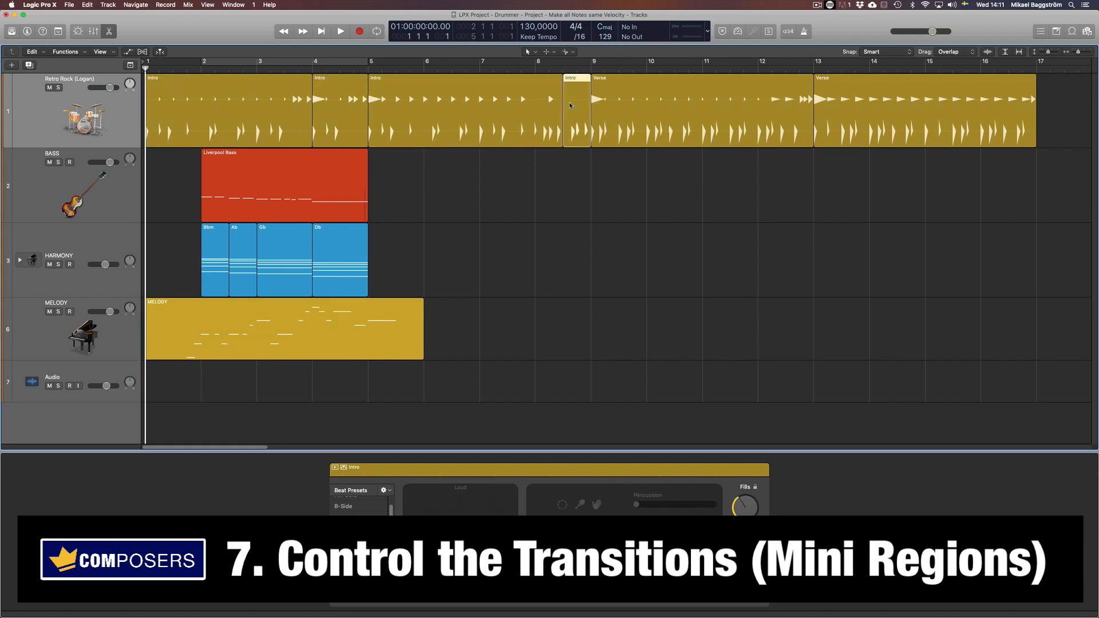
left_click(579, 268)
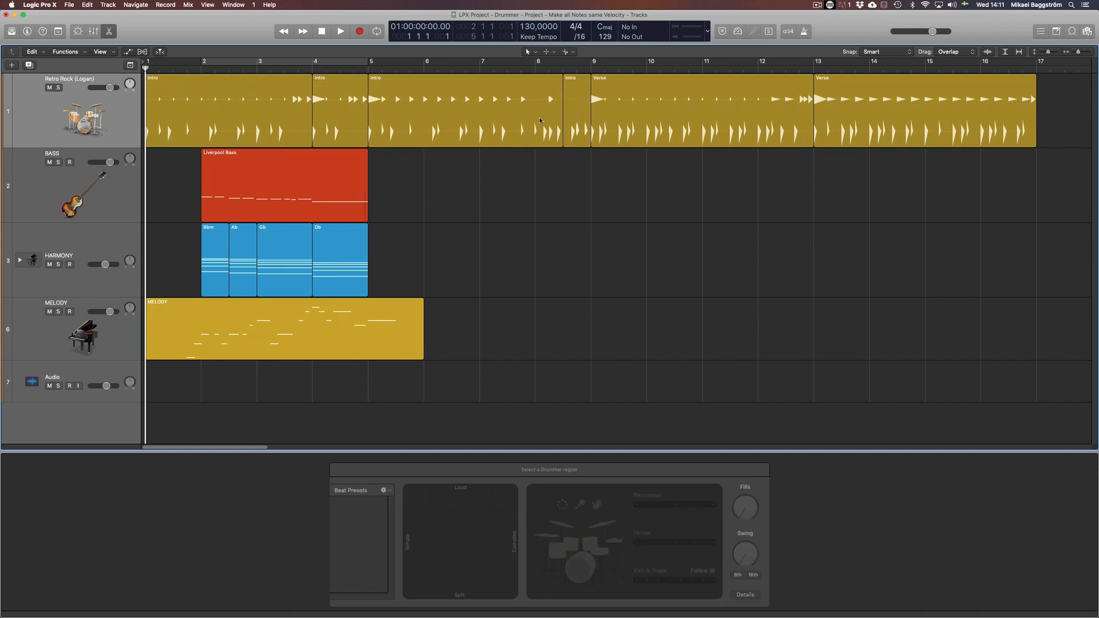
Lower the Fills of the Intro region at bar 5 and vary the half-bar transition region that follows it.
left_click(572, 112)
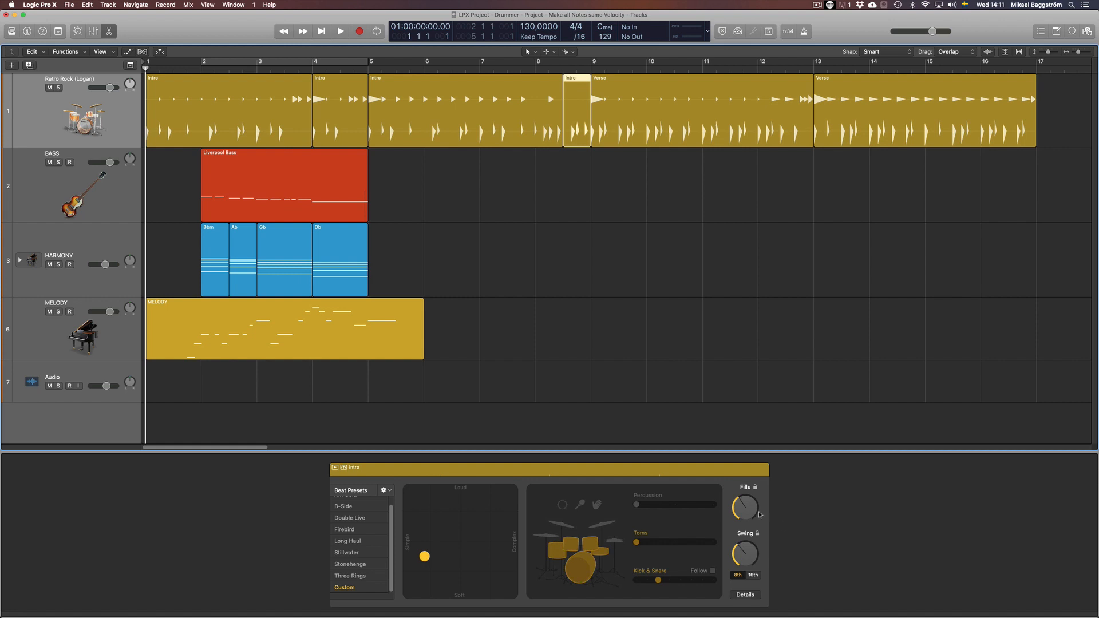
left_click(503, 93)
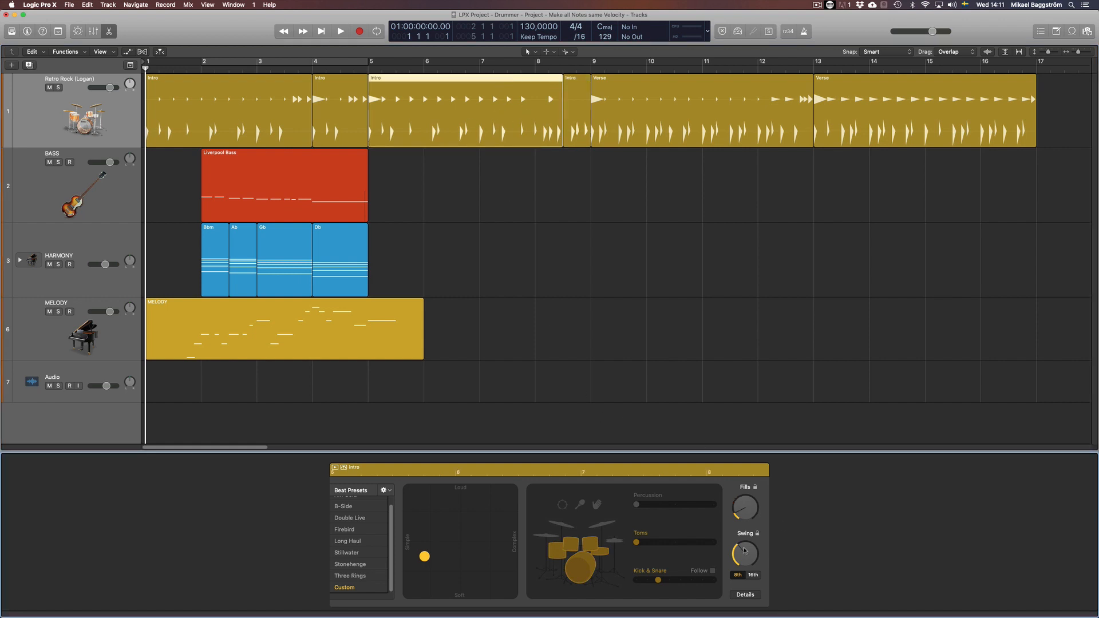
left_click(575, 111)
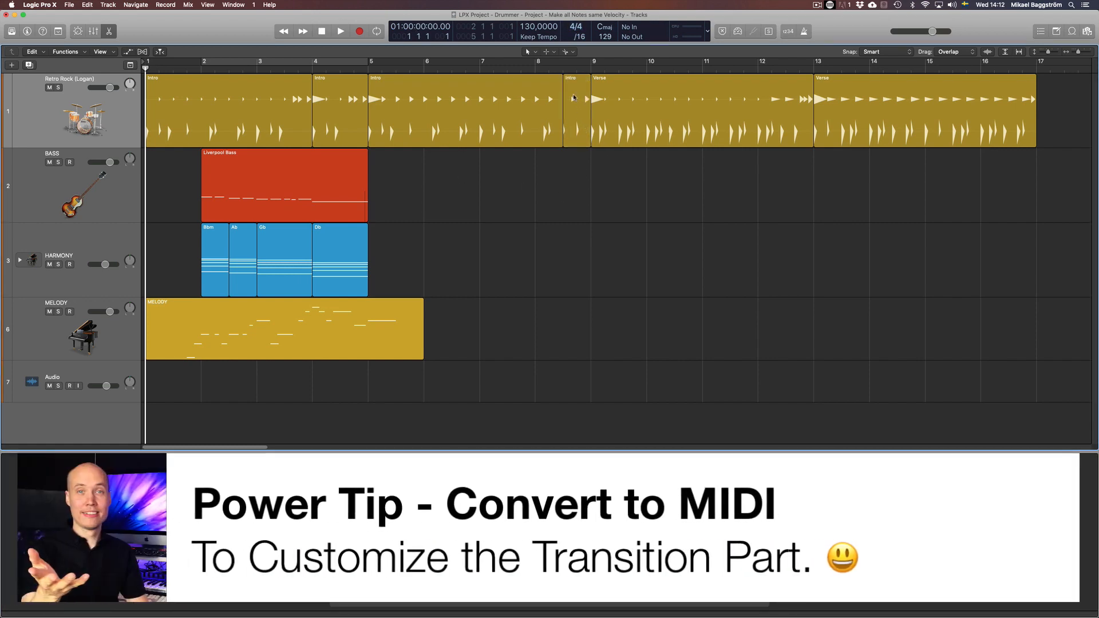
Convert the half-bar Intro transition region before bar 9 to a MIDI region.
left_click(588, 102)
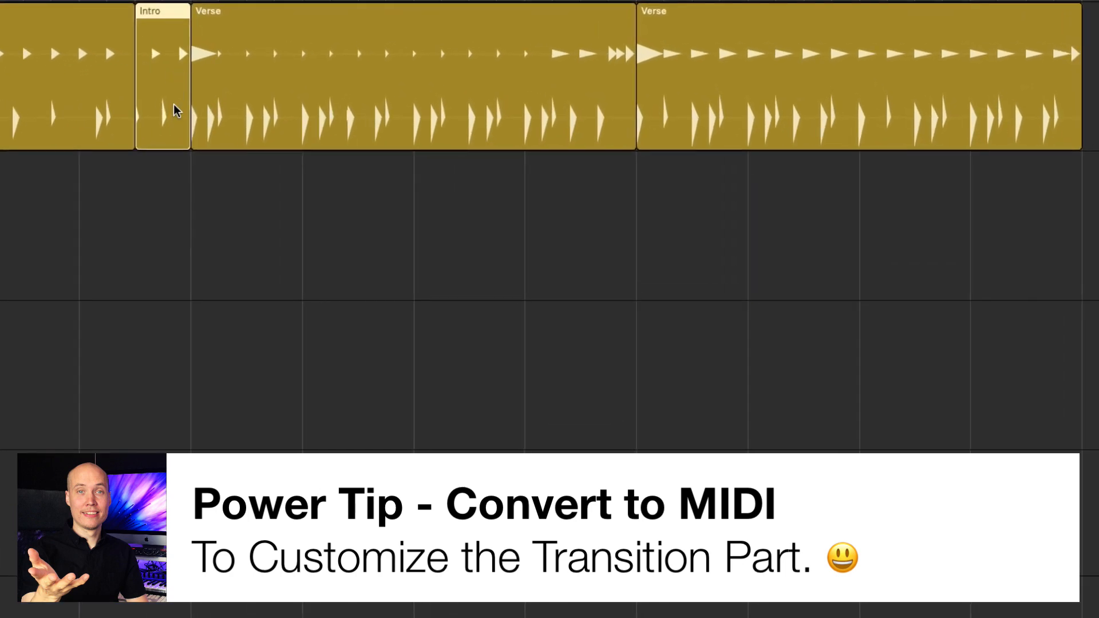
right_click(155, 64)
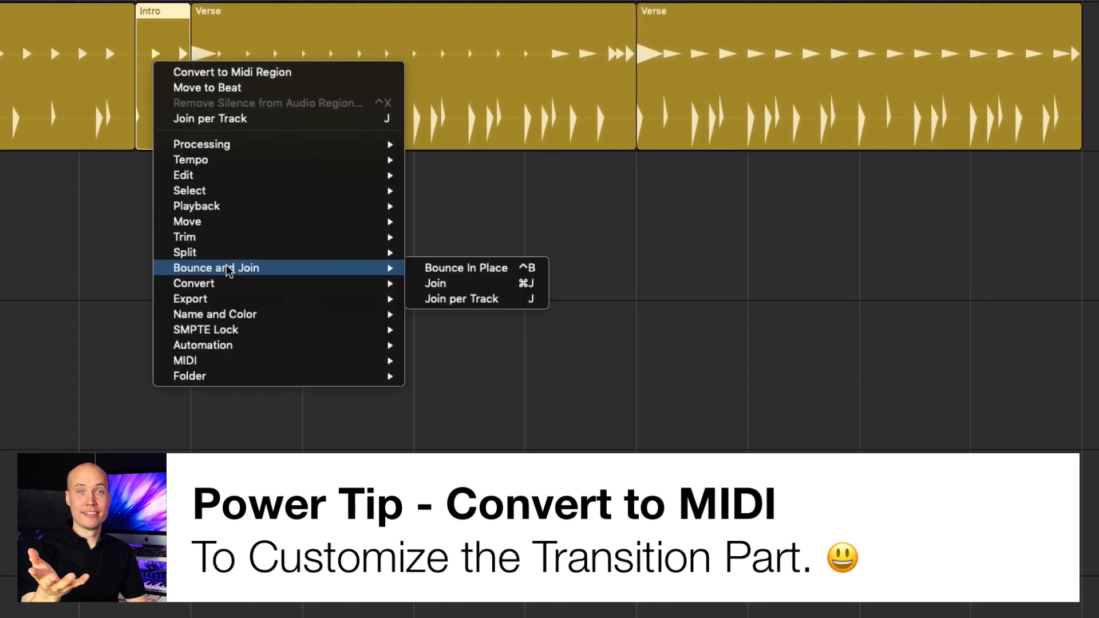
mouse_move(205, 282)
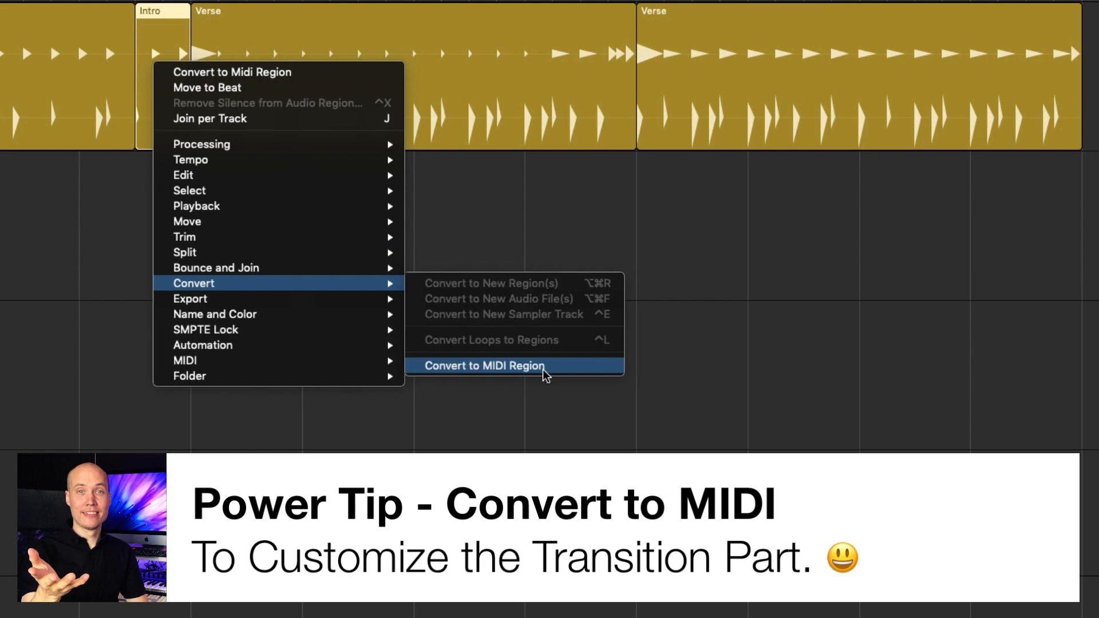
left_click(515, 367)
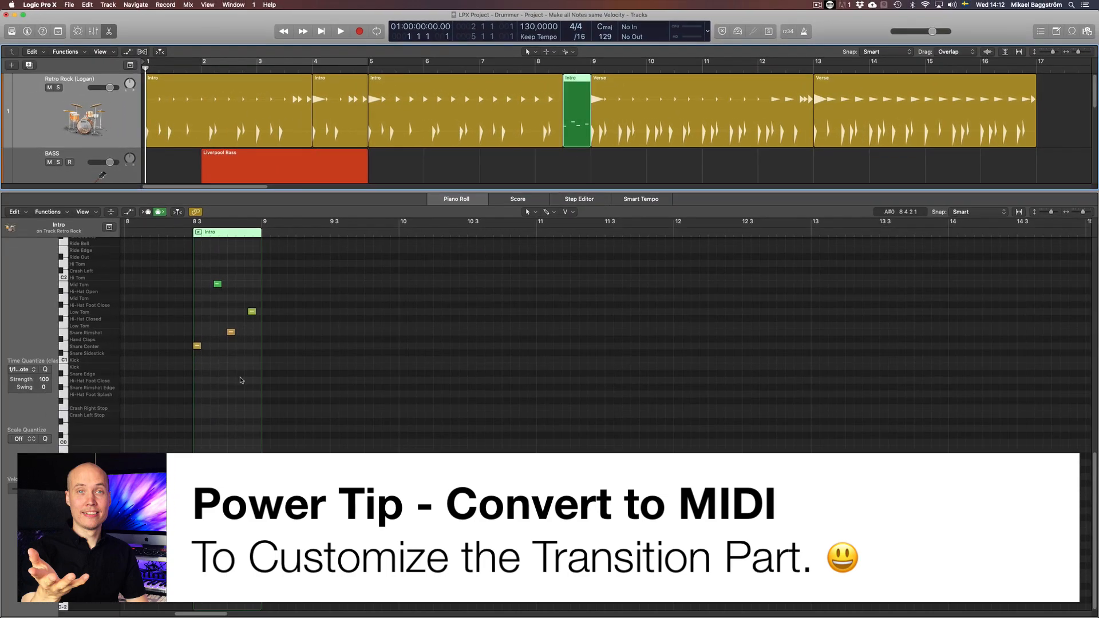
scroll(298, 385, "left", 3)
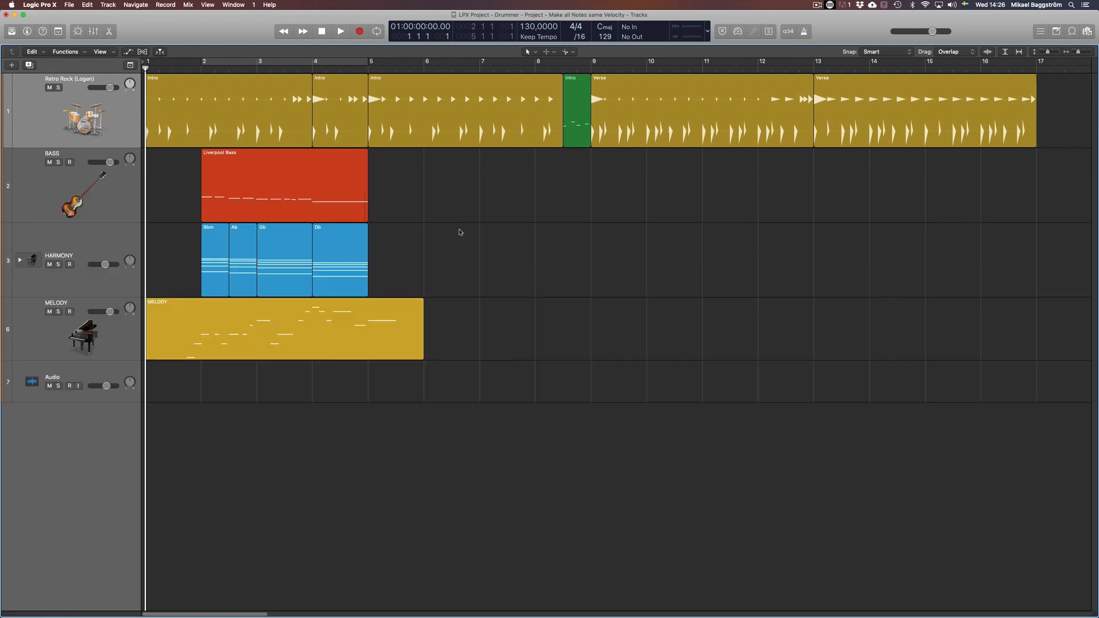
In the first Intro region, switch off the kick, replace the hi-hat with the toms and add handclaps.
double_click(263, 104)
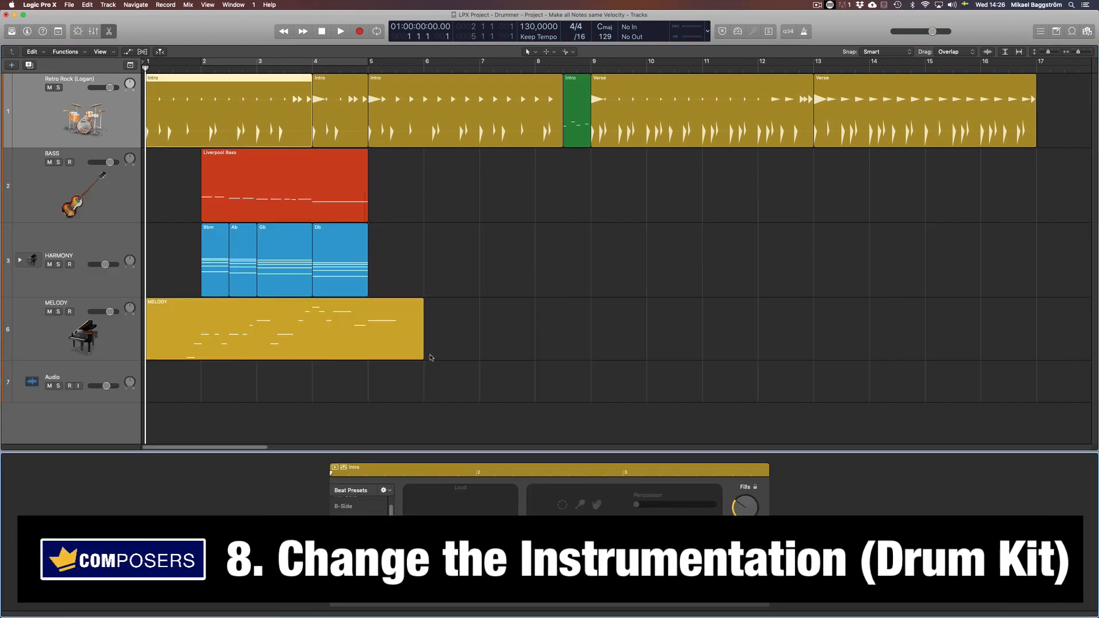
left_click(345, 122)
left_click(436, 127)
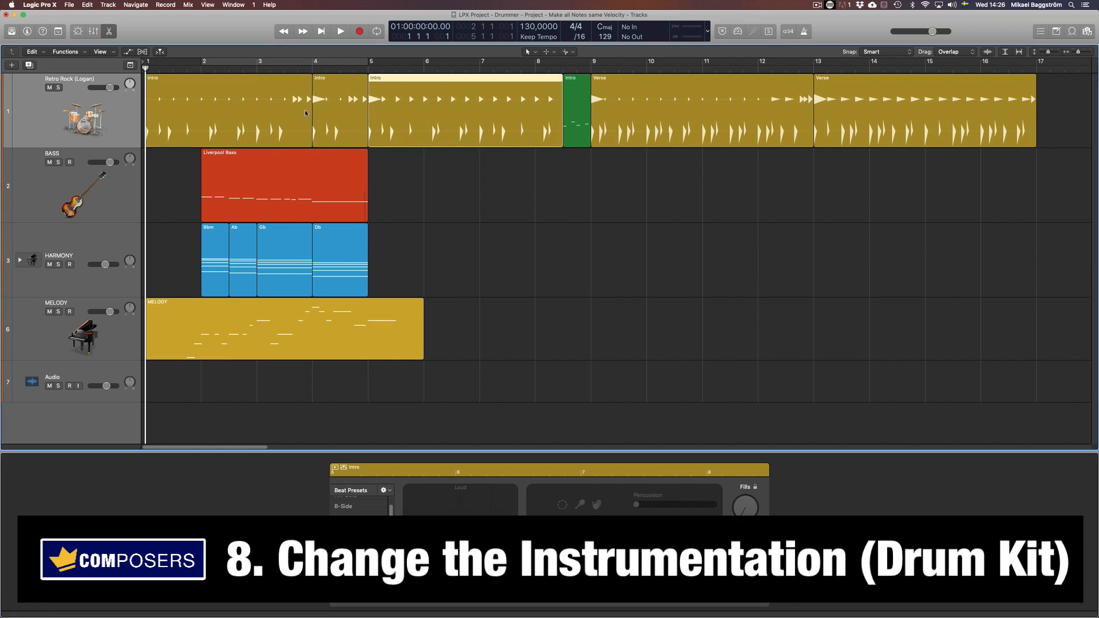
left_click(290, 114)
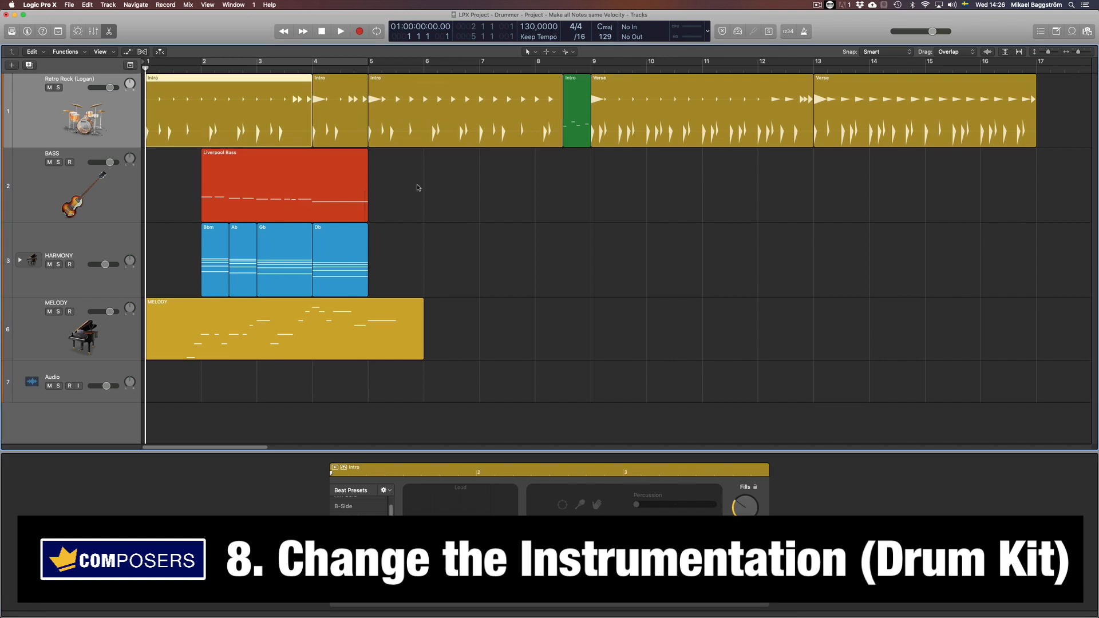
left_click(332, 125)
left_click(421, 117)
left_click(186, 110)
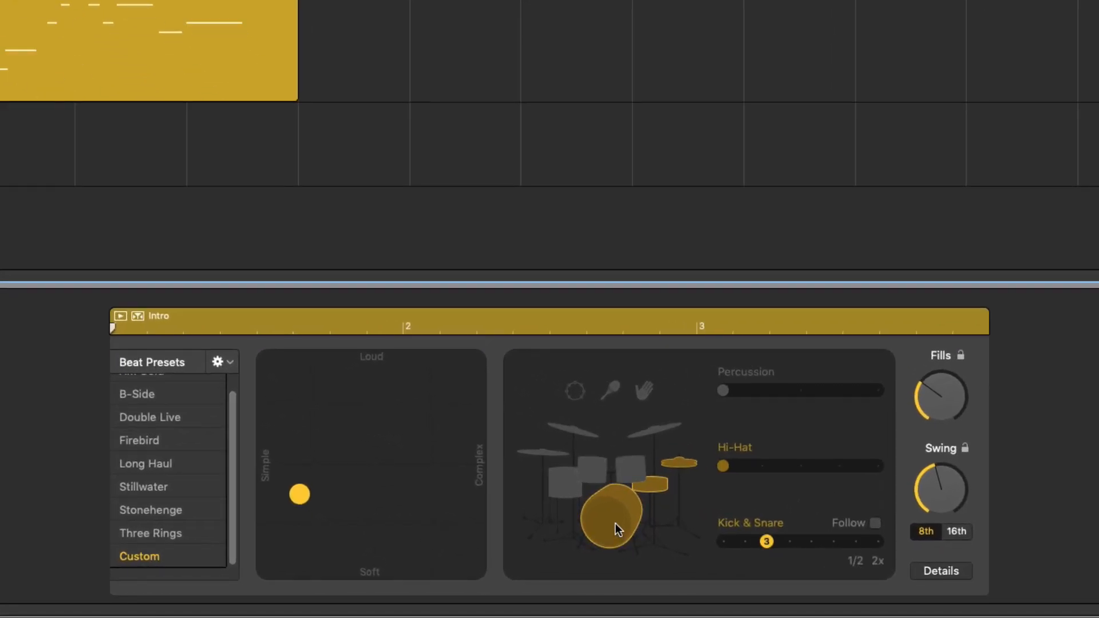
left_click(598, 512)
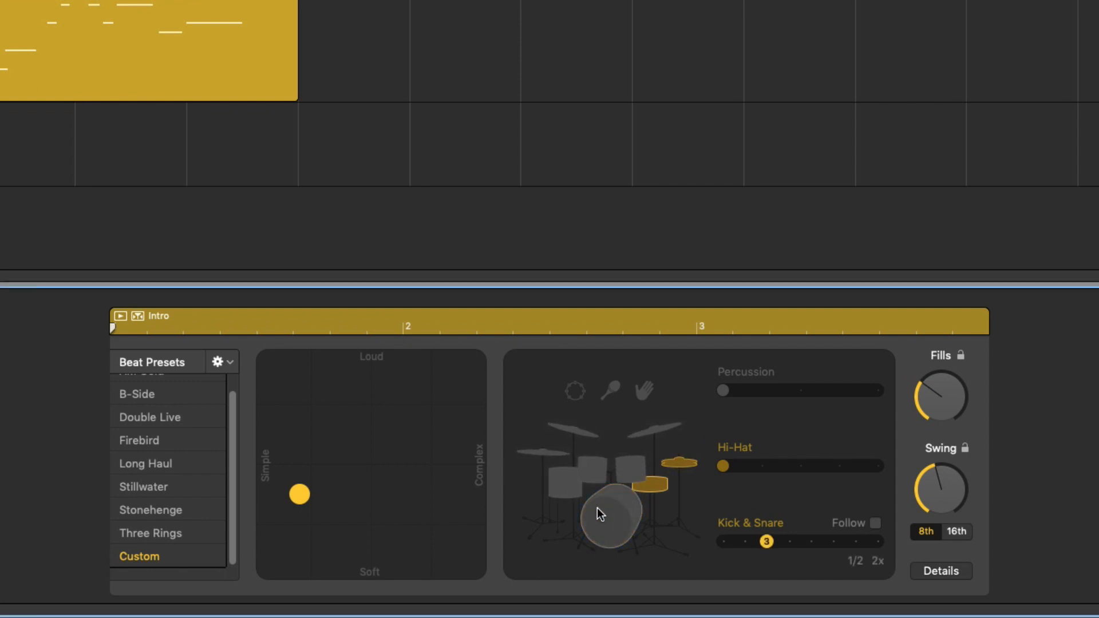
left_click(571, 483)
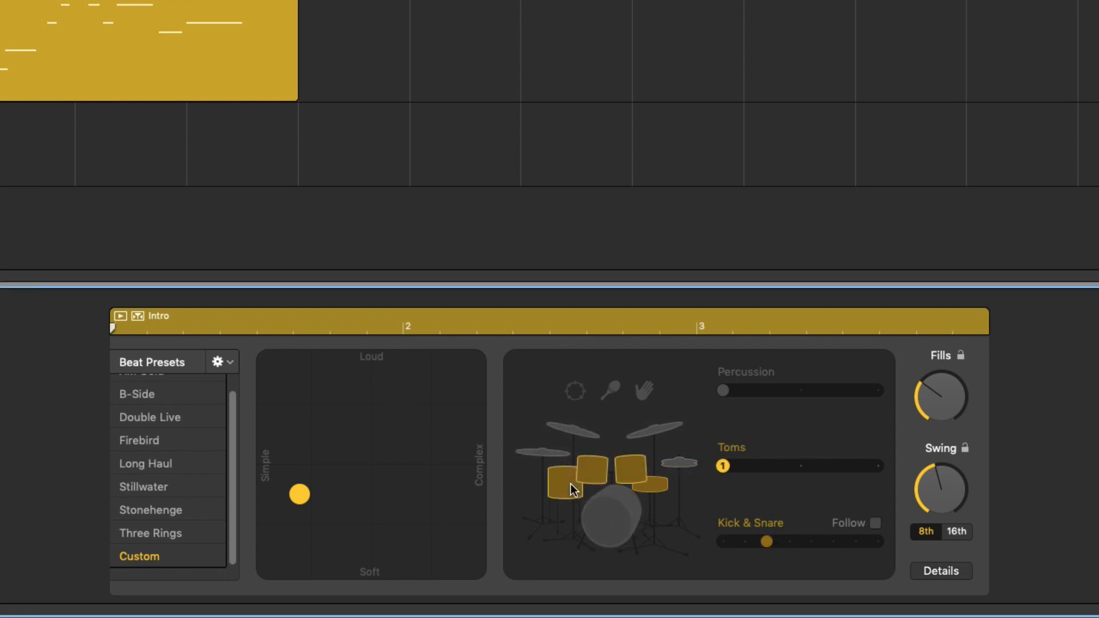
left_click(643, 395)
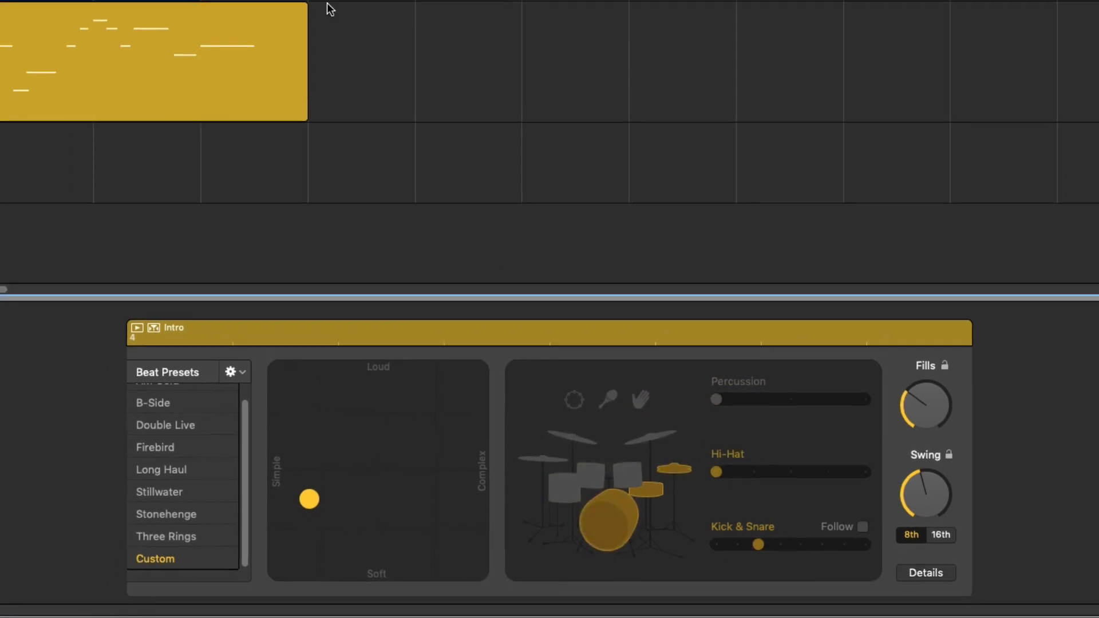
Use the cymbals in the Intro region at bar 4, and the hi-hat with a higher variation in the Intro region at bar 5.
left_click(569, 470)
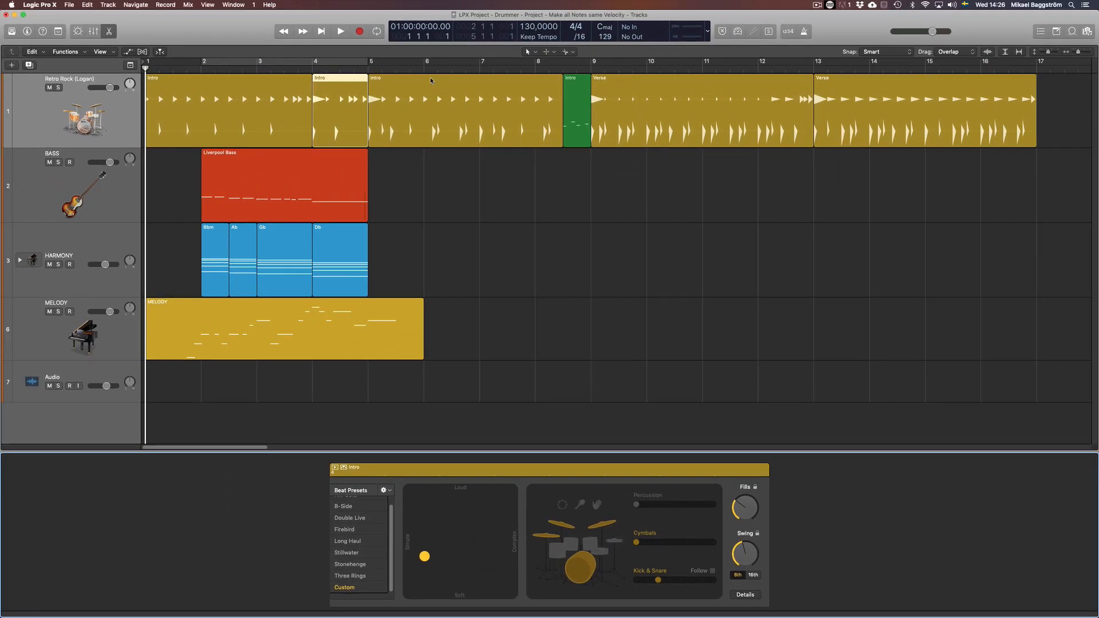
left_click(430, 80)
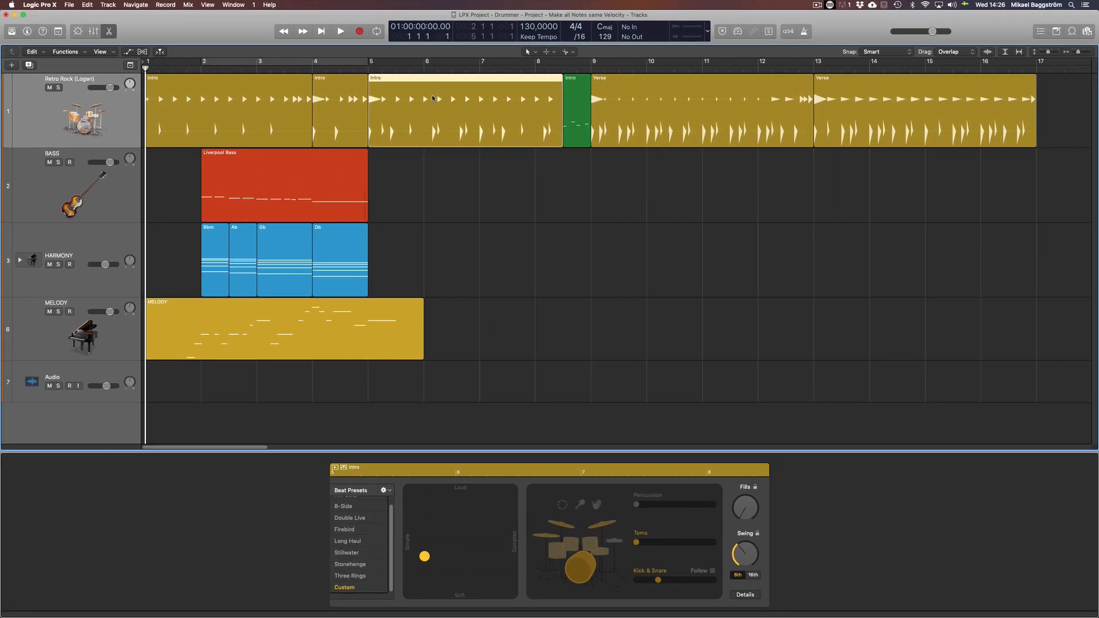
left_click(618, 540)
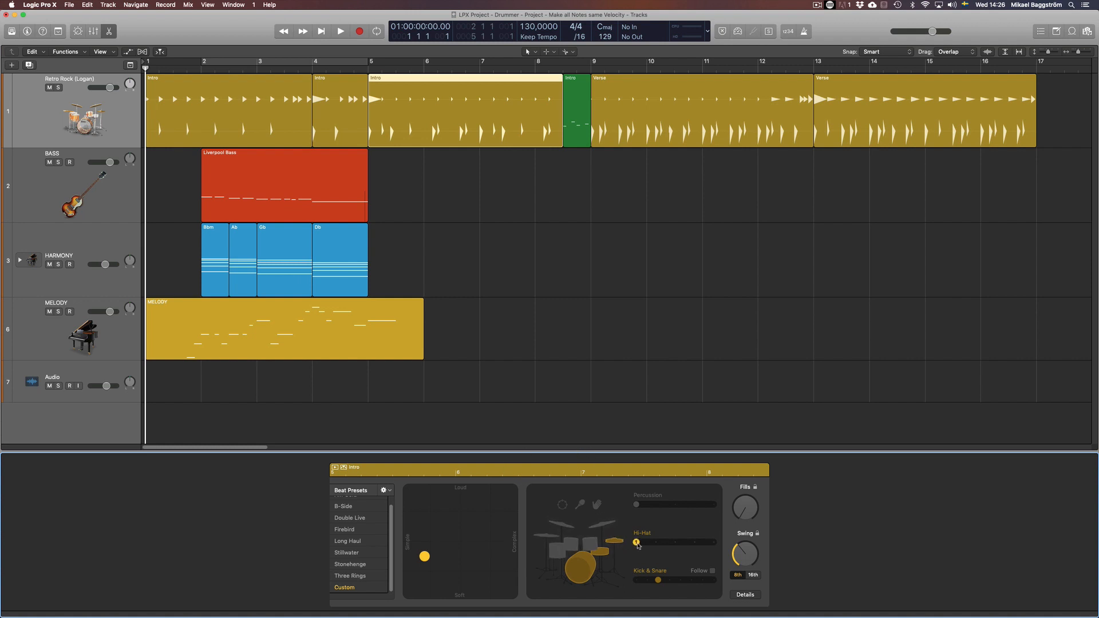
left_click_drag(635, 542, 678, 547)
left_click(339, 117)
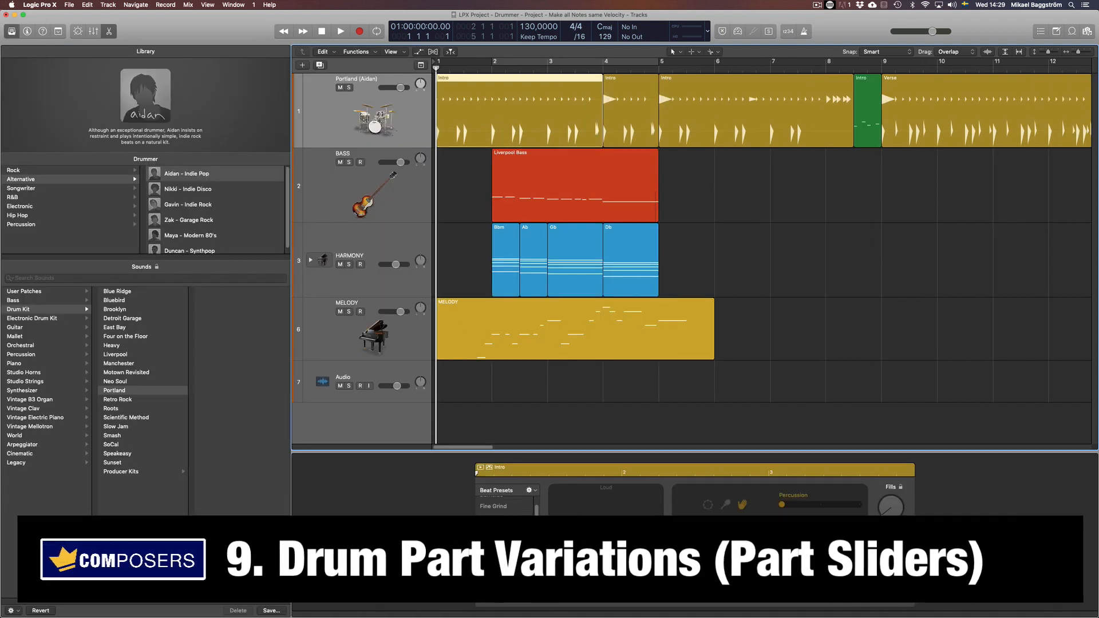
Vary the Percussion, Hi-Hat and Kick & Snare patterns of the first Intro region and lower the Hi-Hat variation of the bar 4 Intro region.
left_click(693, 112)
left_click(630, 112)
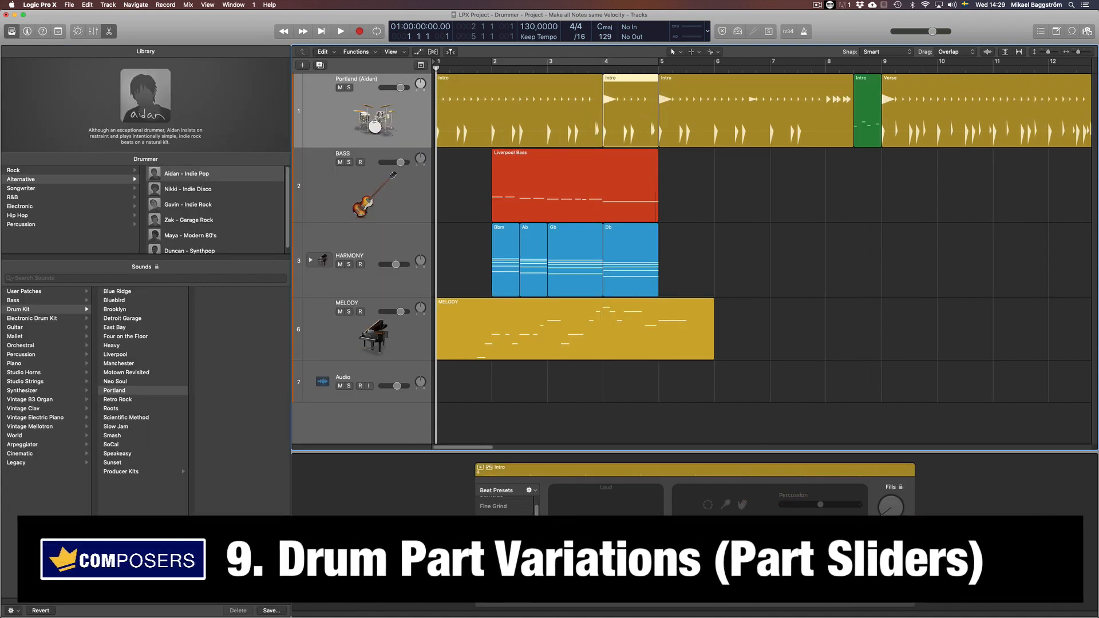
left_click(757, 122)
left_click(561, 116)
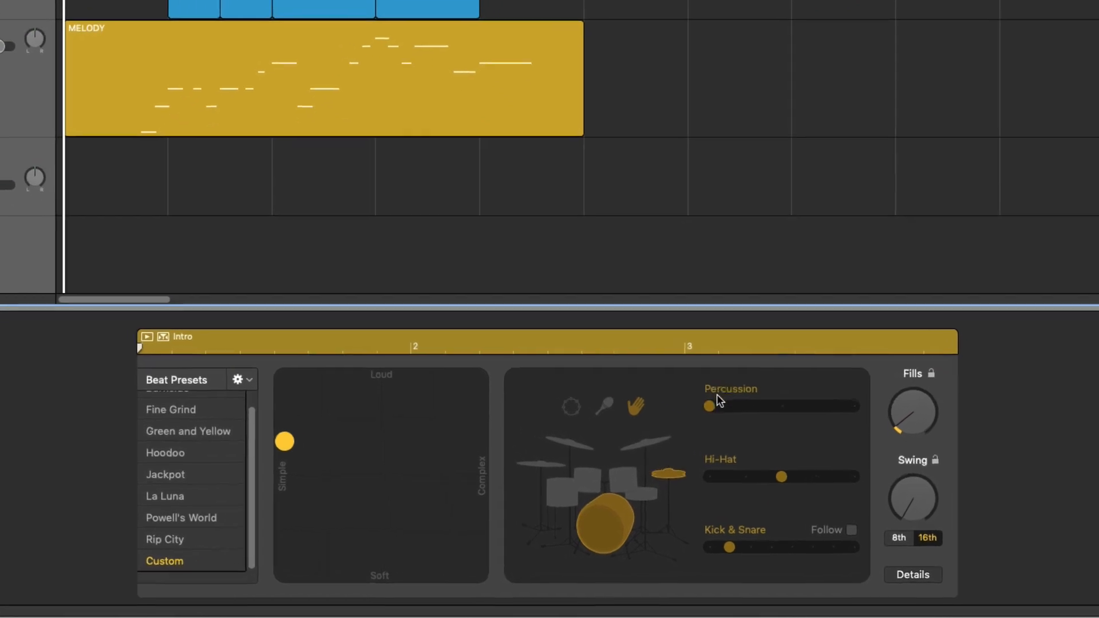
left_click_drag(739, 444, 737, 466)
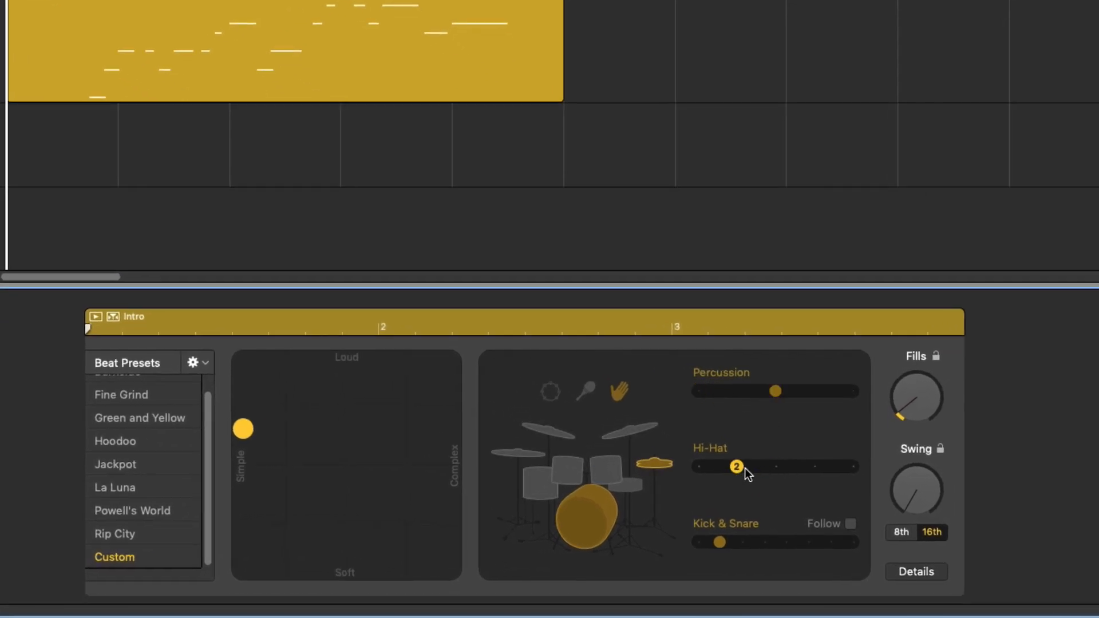
left_click_drag(719, 542, 807, 542)
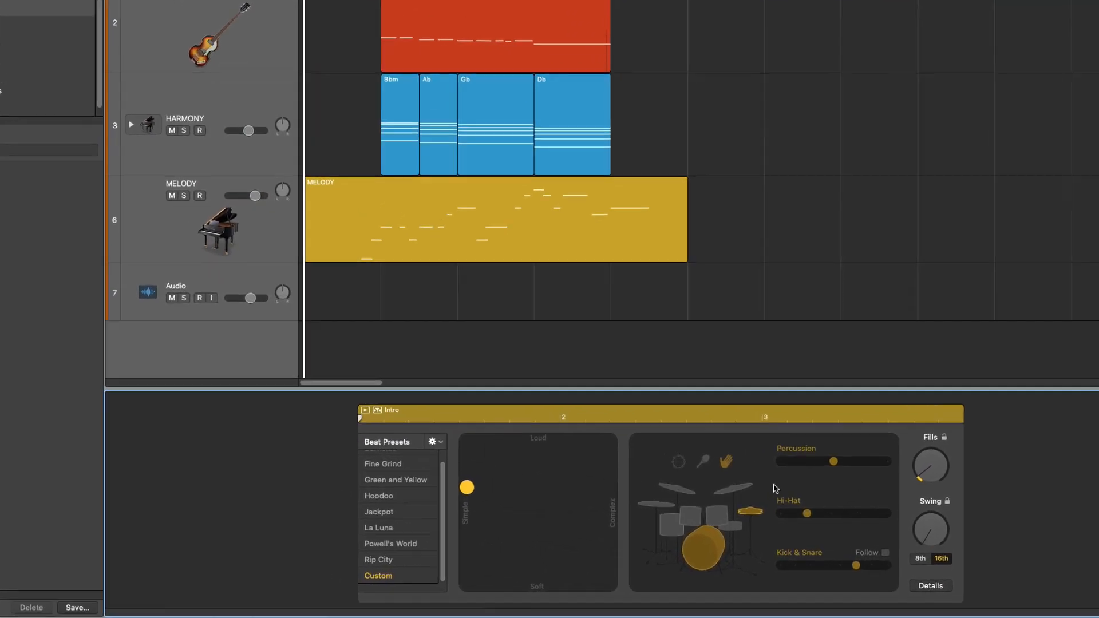
left_click_drag(839, 443, 894, 466)
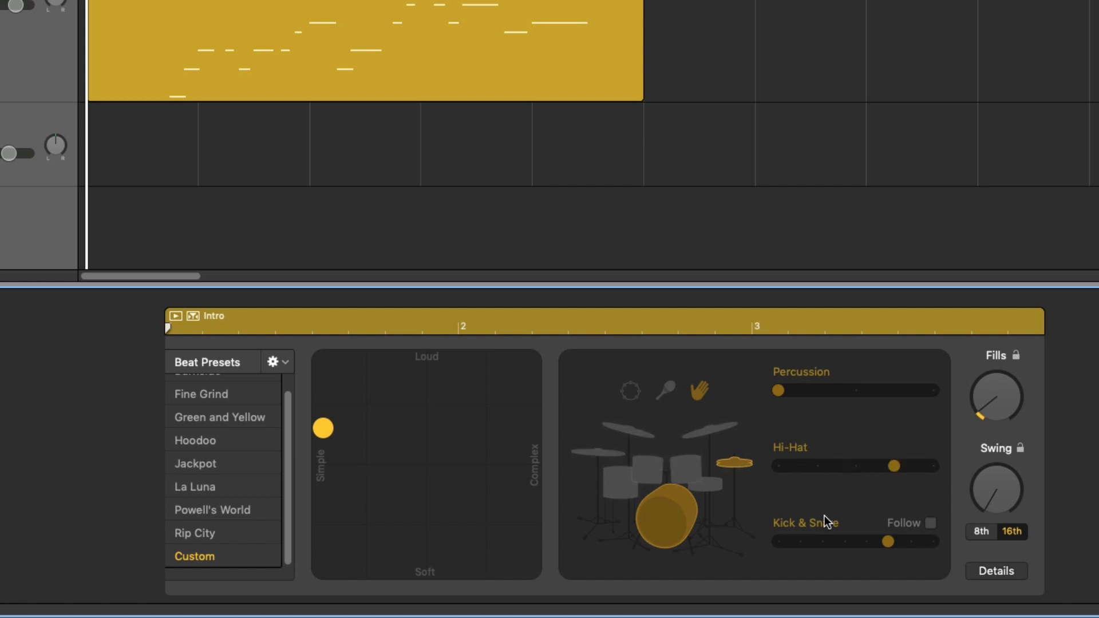
left_click_drag(888, 541, 822, 541)
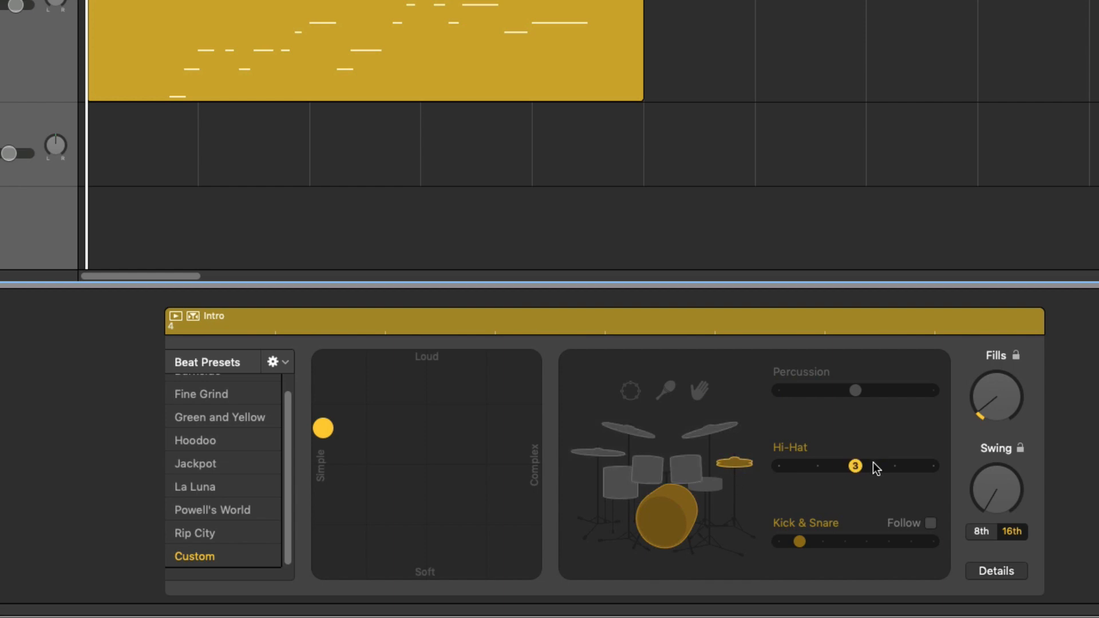
left_click_drag(870, 465, 817, 466)
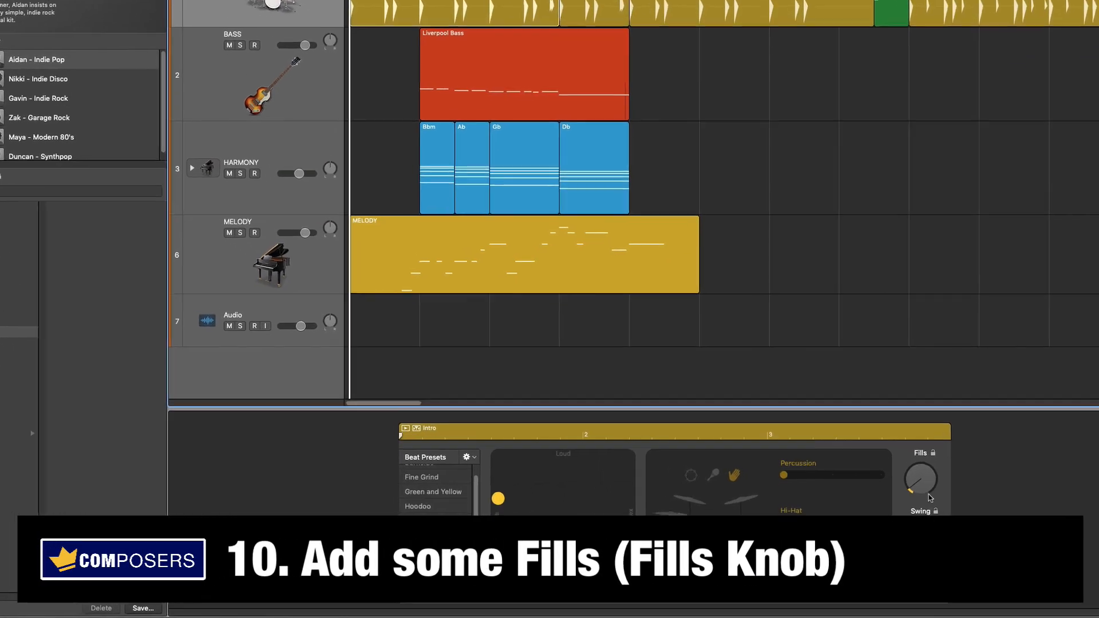
Increase the Fills amount for the Intro regions at bars 1, 5 and 4.
left_click_drag(976, 449, 966, 363)
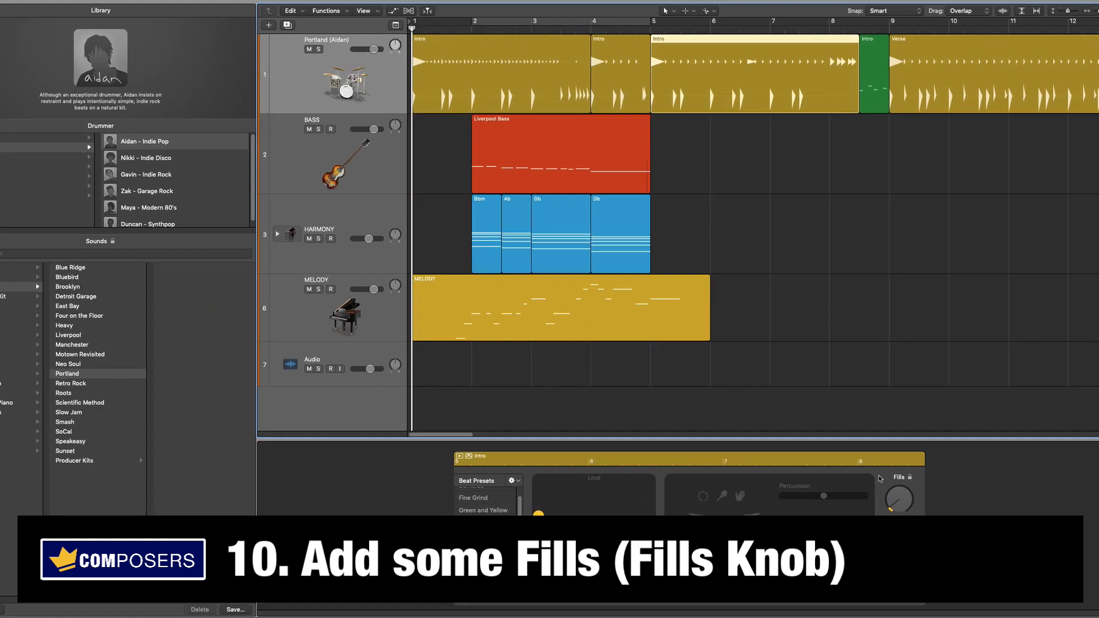
left_click_drag(899, 499, 896, 464)
left_click(625, 86)
left_click_drag(893, 508, 891, 470)
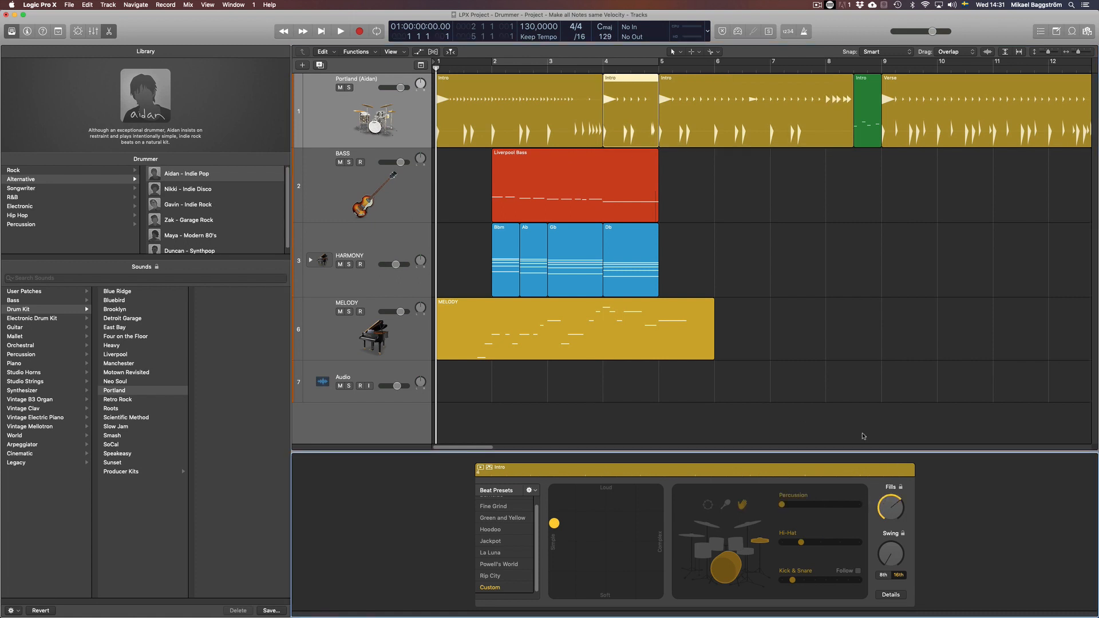
Raise the Fills amount further in the Intro regions at bars 1 and 4.
left_click(564, 109)
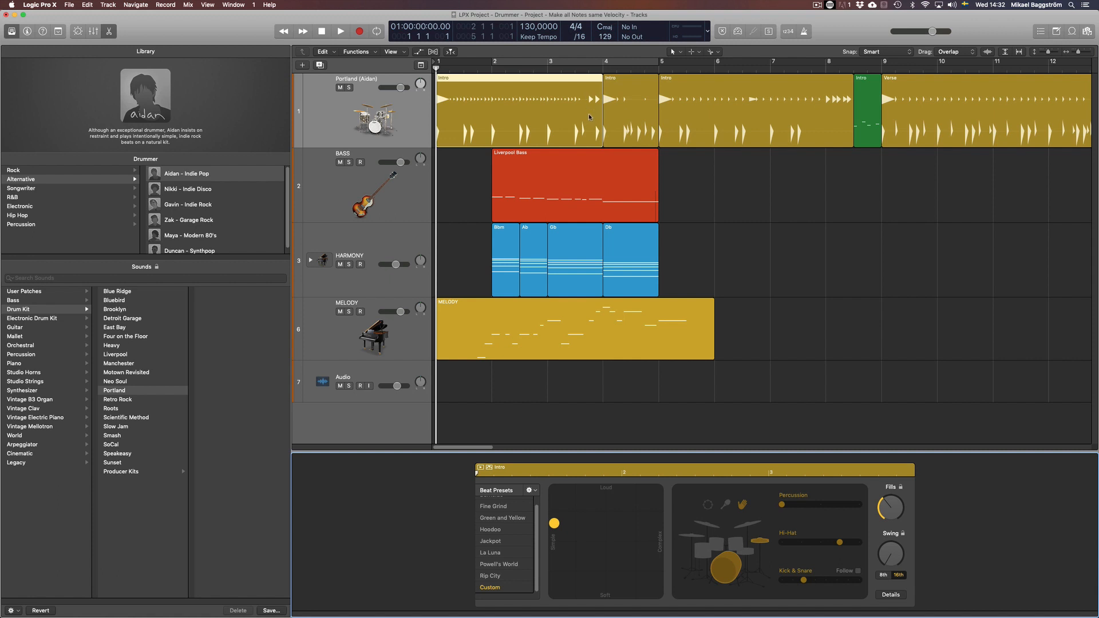
left_click_drag(890, 509, 891, 489)
left_click(609, 106)
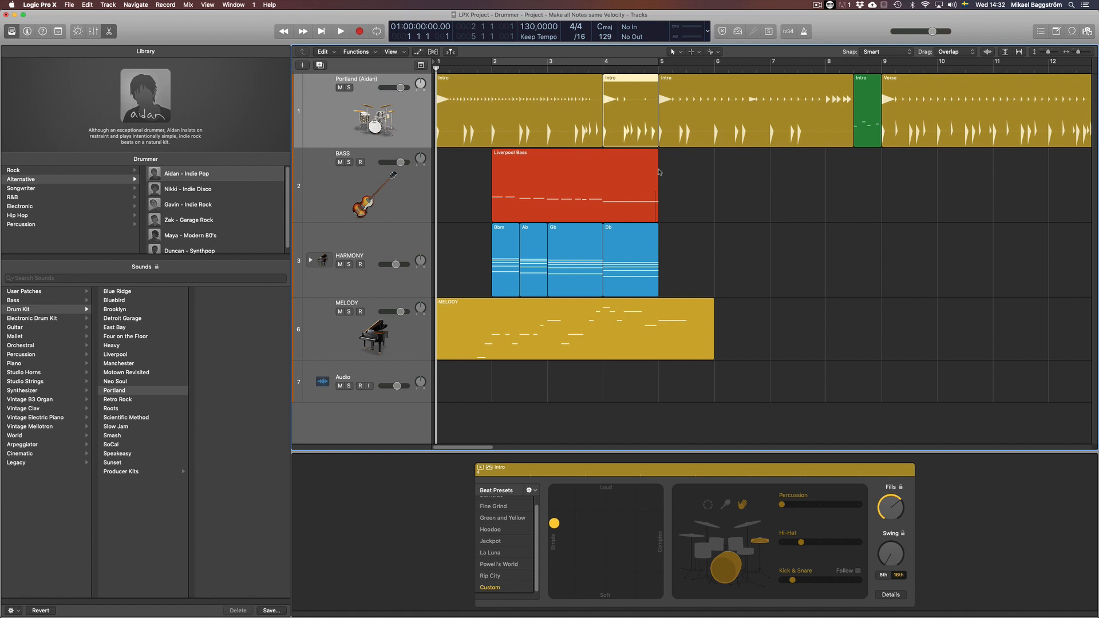
mouse_move(890, 509)
left_mouse_down()
mouse_move(862, 484)
mouse_move(887, 529)
mouse_move(893, 495)
left_mouse_up()
left_click(500, 120)
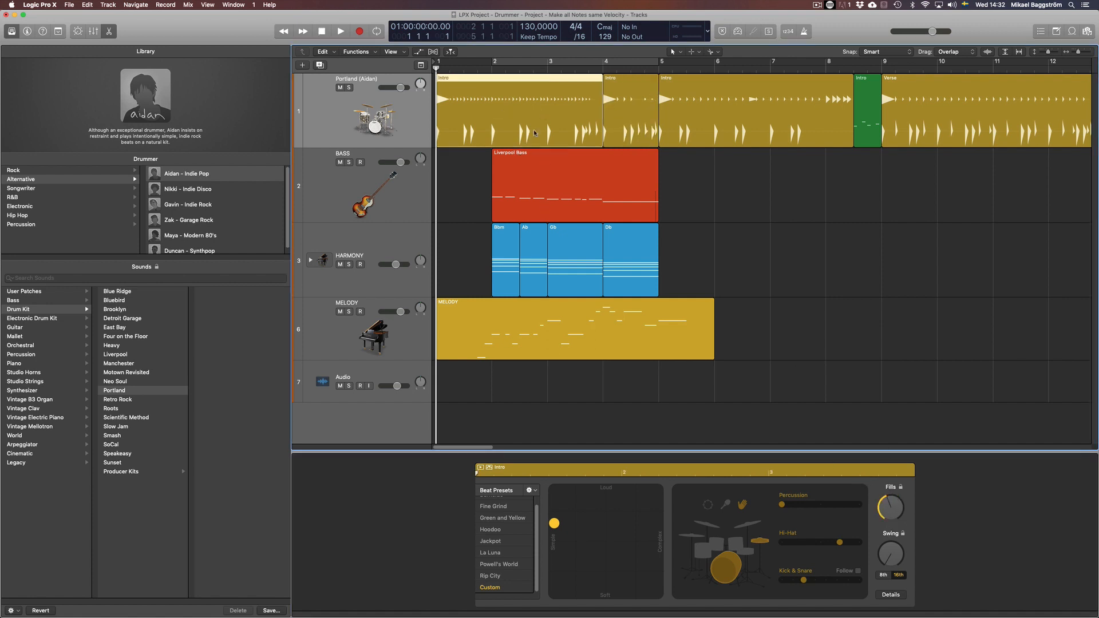
left_click_drag(891, 509, 891, 493)
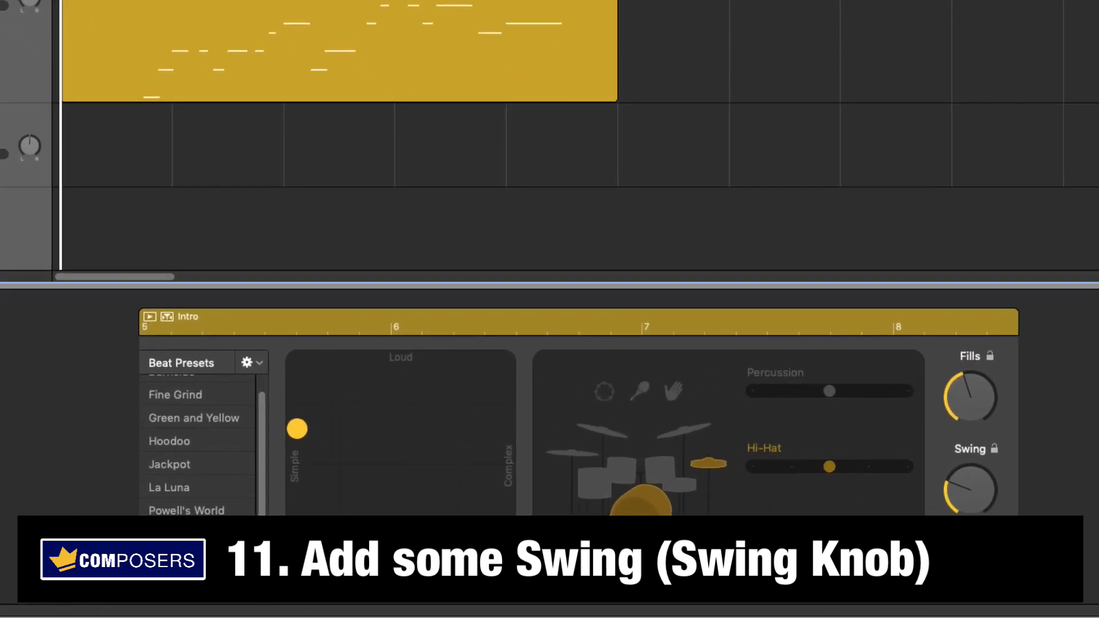
Set the first Intro region's Swing to about the middle of its range, trying 8th-note swing and ending on 16th.
left_click(957, 414)
left_click_drag(971, 490, 965, 521)
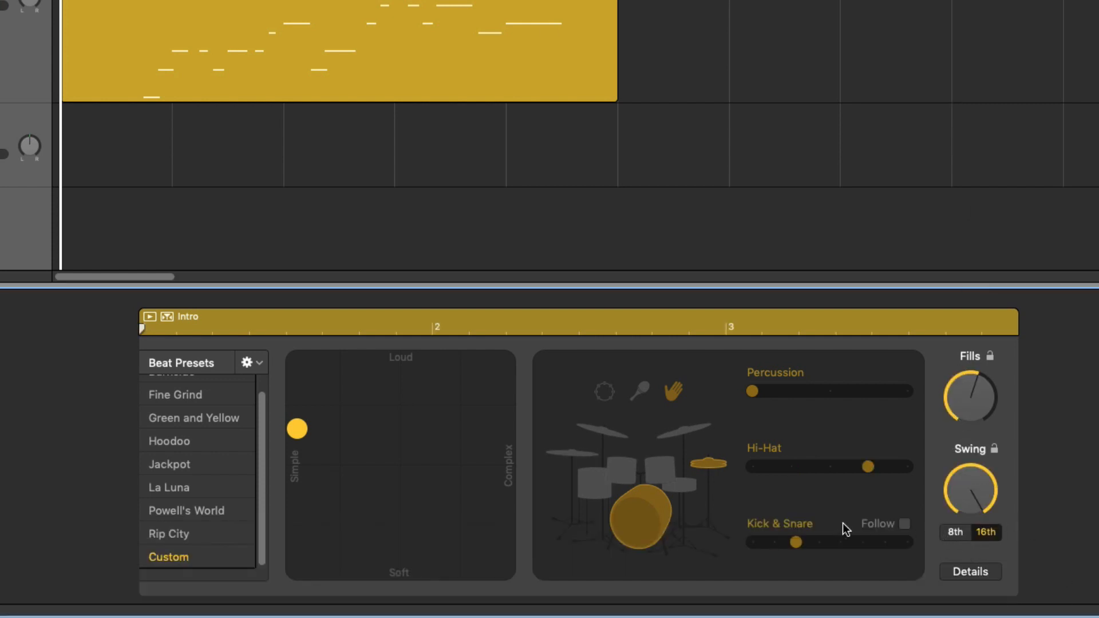
left_click_drag(973, 492, 978, 598)
mouse_move(976, 489)
left_mouse_down()
mouse_move(967, 514)
mouse_move(968, 488)
left_mouse_up()
left_click(956, 534)
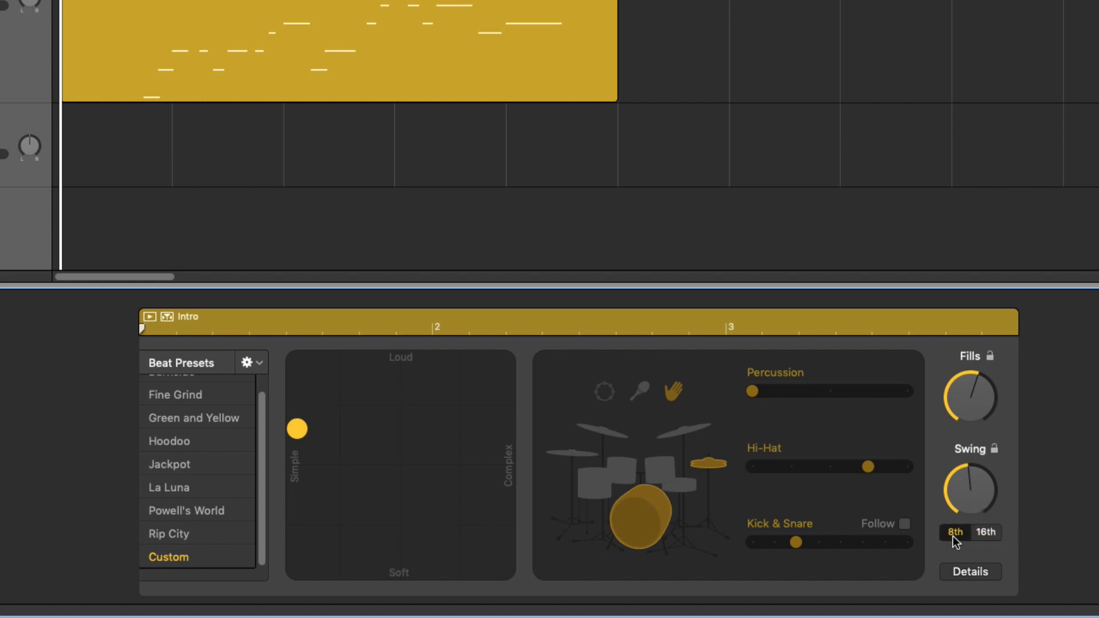
left_click(986, 532)
Lock the Fills and Swing settings and apply the Jackpot beat preset to the first Intro region.
left_click(990, 356)
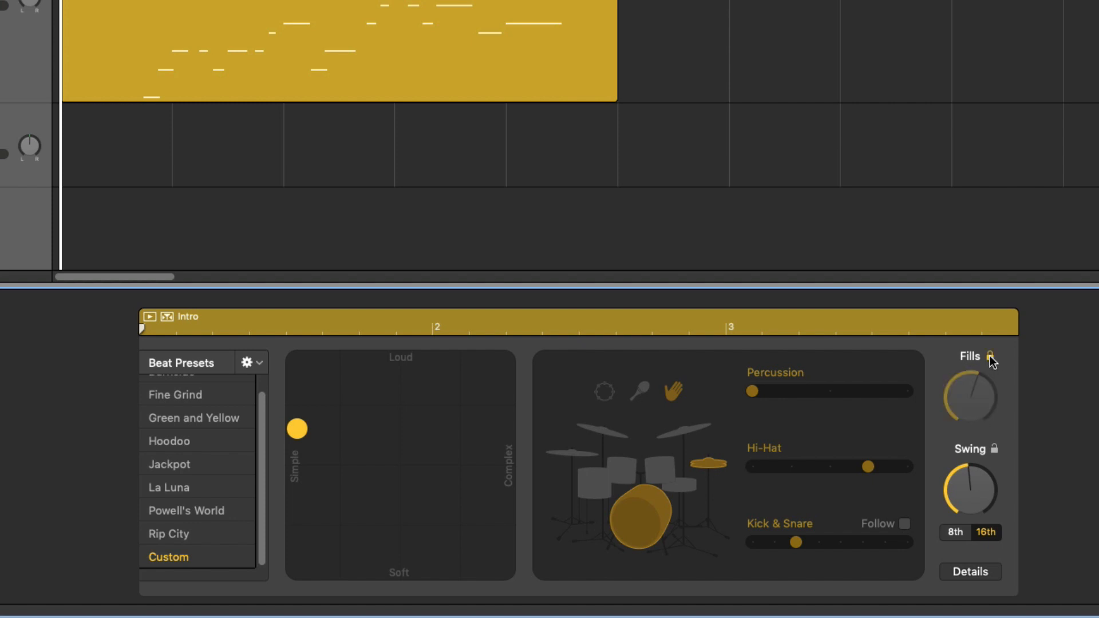
left_click(994, 449)
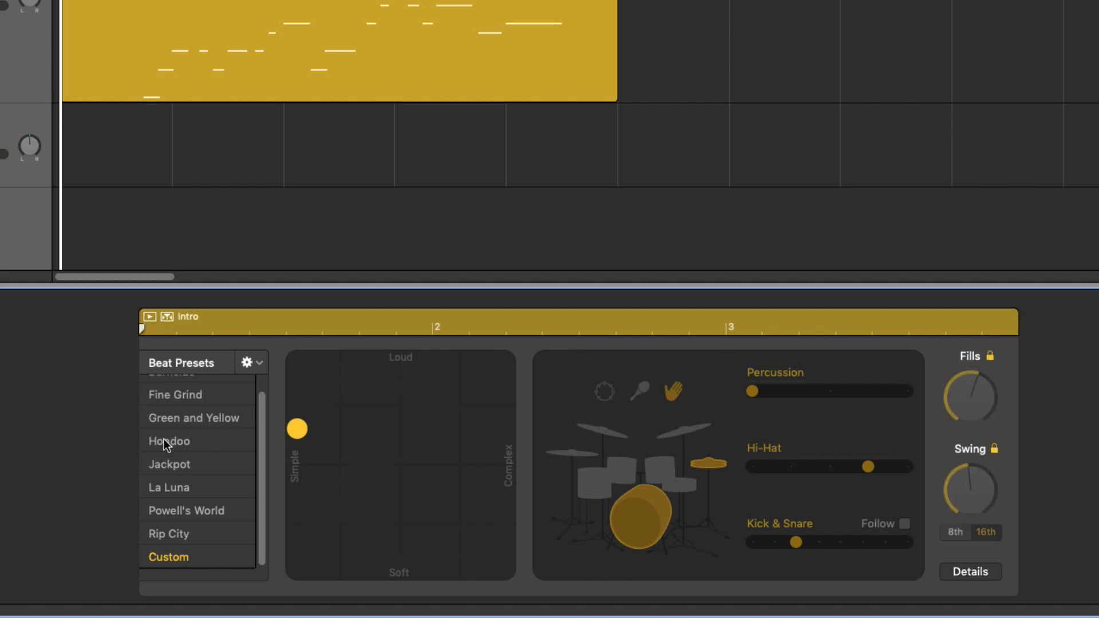
left_click(178, 470)
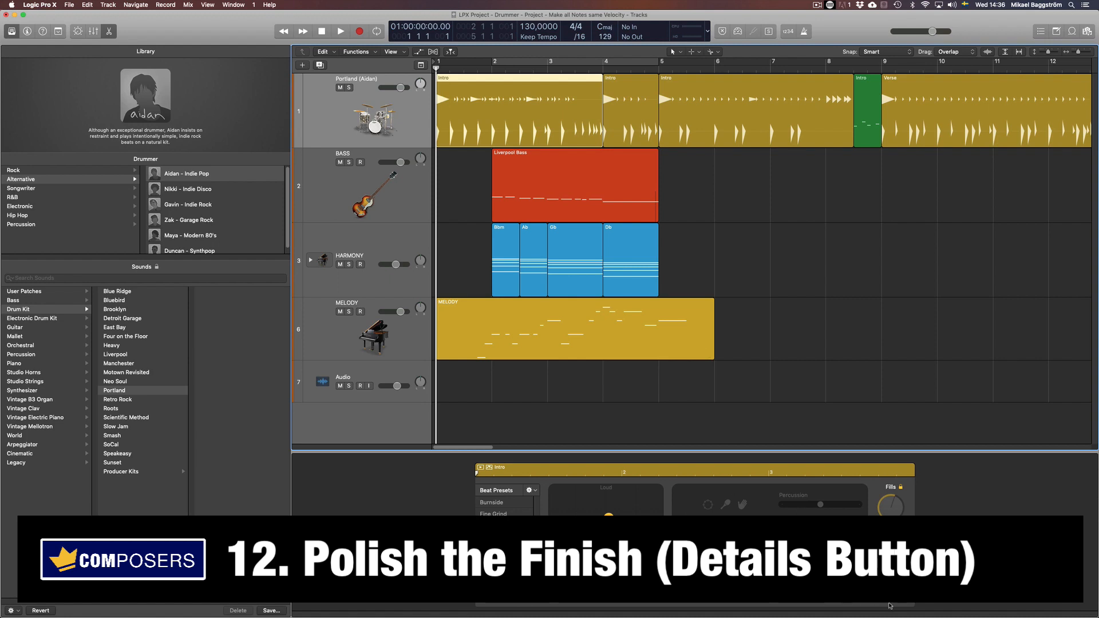
In the performance details, shift Feel towards Pull, increase Ghost Notes, and switch the Hi-Hat from Automatic to a manual opening amount.
left_click(890, 597)
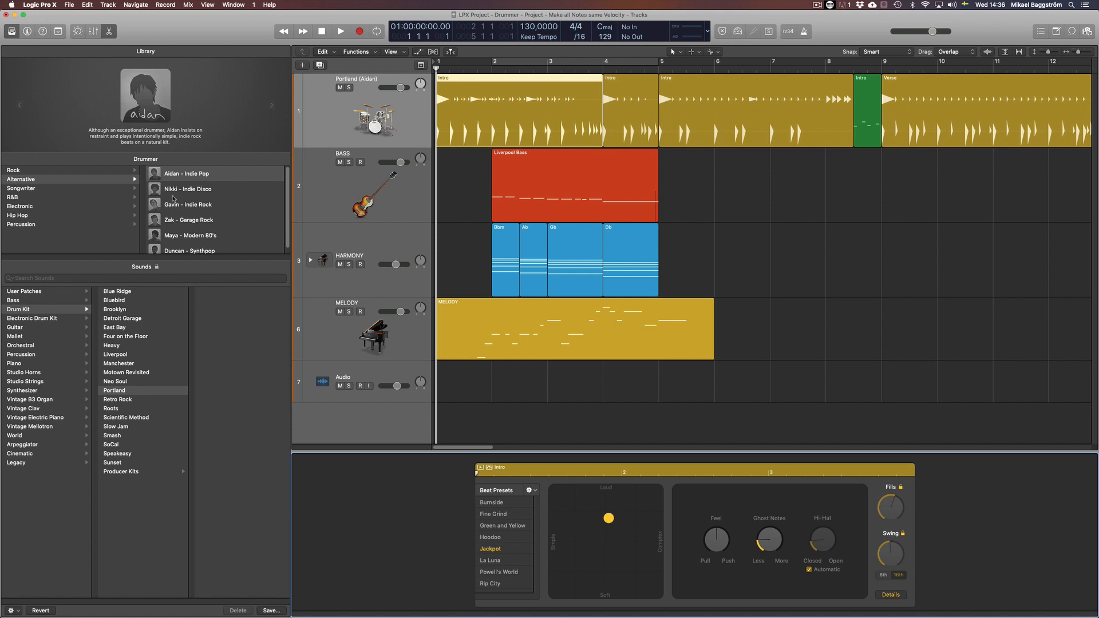
left_click_drag(717, 539, 719, 562)
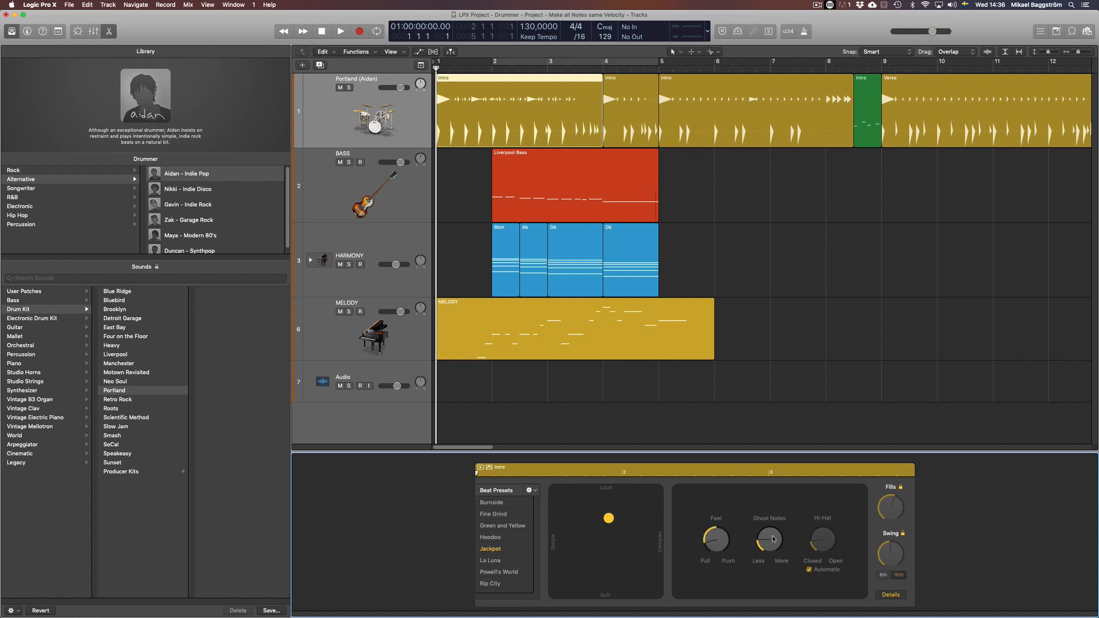
left_click_drag(773, 539, 768, 514)
left_click(809, 570)
mouse_move(822, 539)
left_mouse_down()
mouse_move(821, 478)
mouse_move(828, 541)
left_mouse_up()
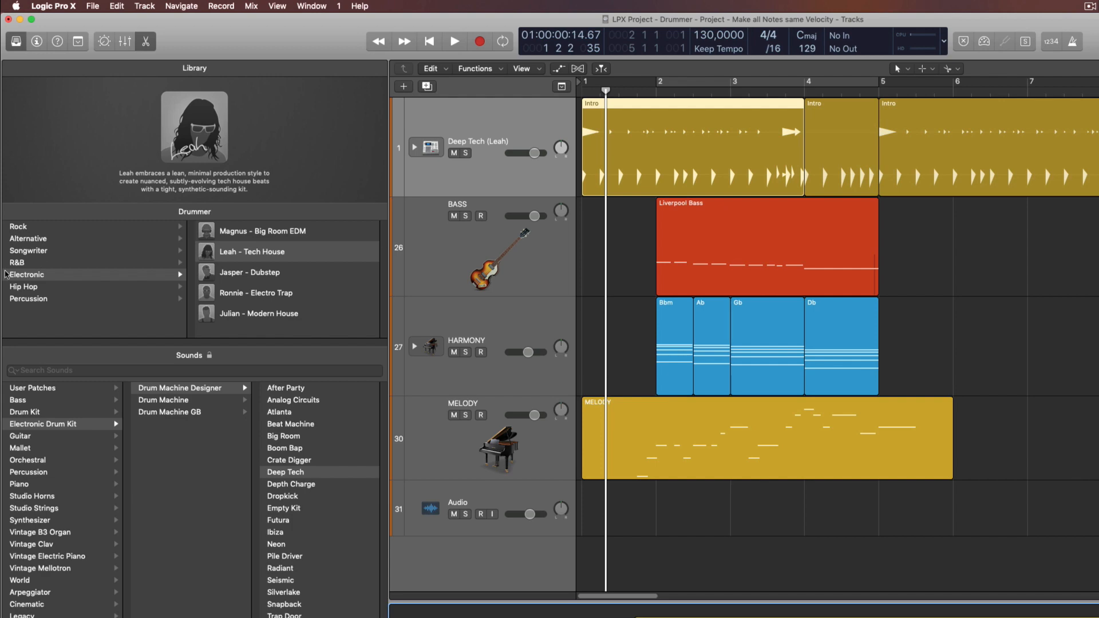
Choose the Electronic drummer Leah - Tech House for the drum track.
left_click(29, 274)
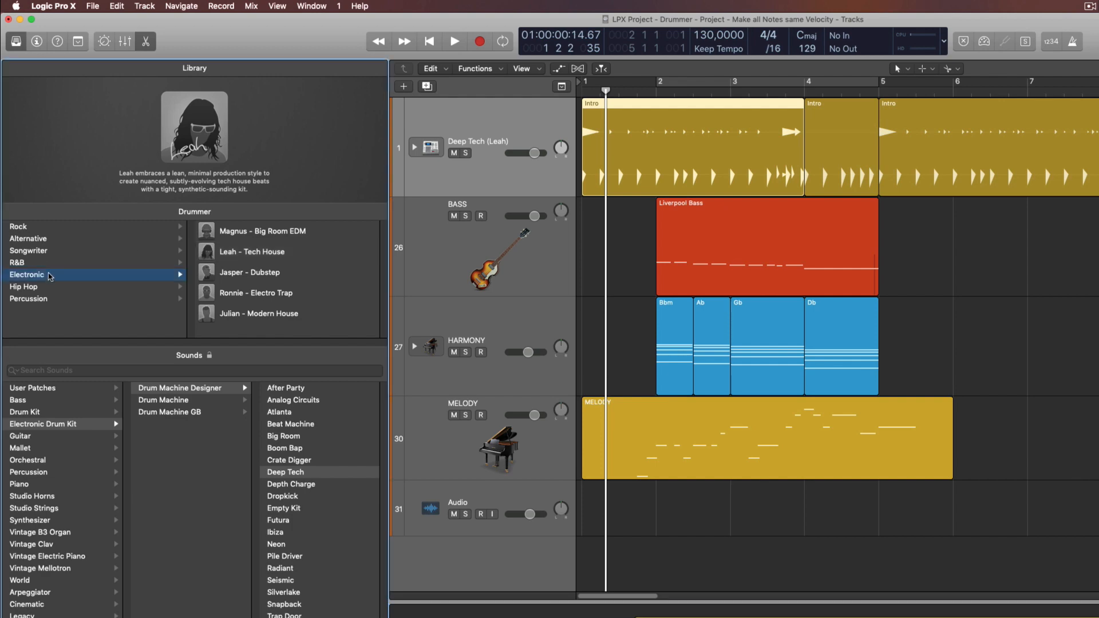
left_click(262, 250)
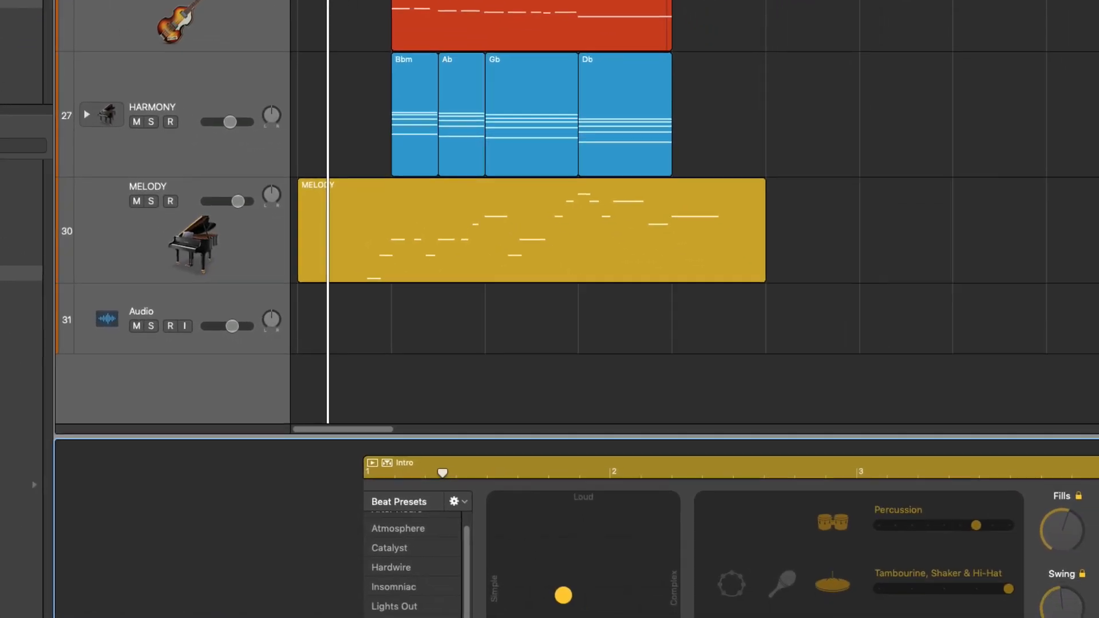
Raise Humanize and adjust Phrase Variation for the first Intro region, and shift the hi-hat's Complexity Range in the bar 4 Intro region.
left_click(959, 584)
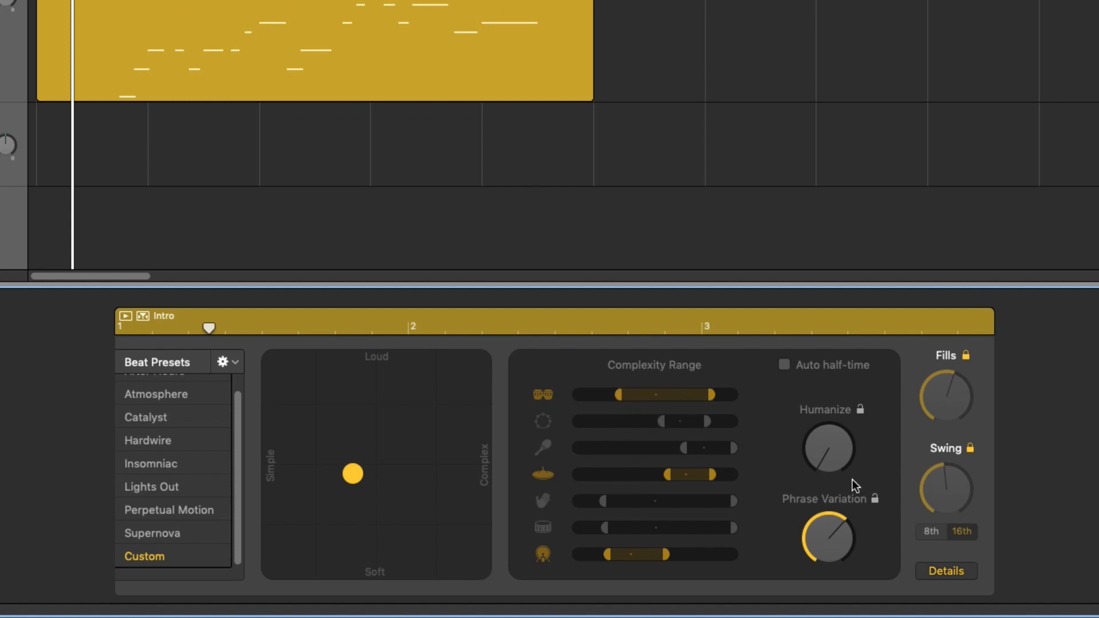
left_click_drag(831, 410, 831, 393)
mouse_move(828, 538)
left_mouse_down()
mouse_move(826, 550)
mouse_move(829, 536)
left_mouse_up()
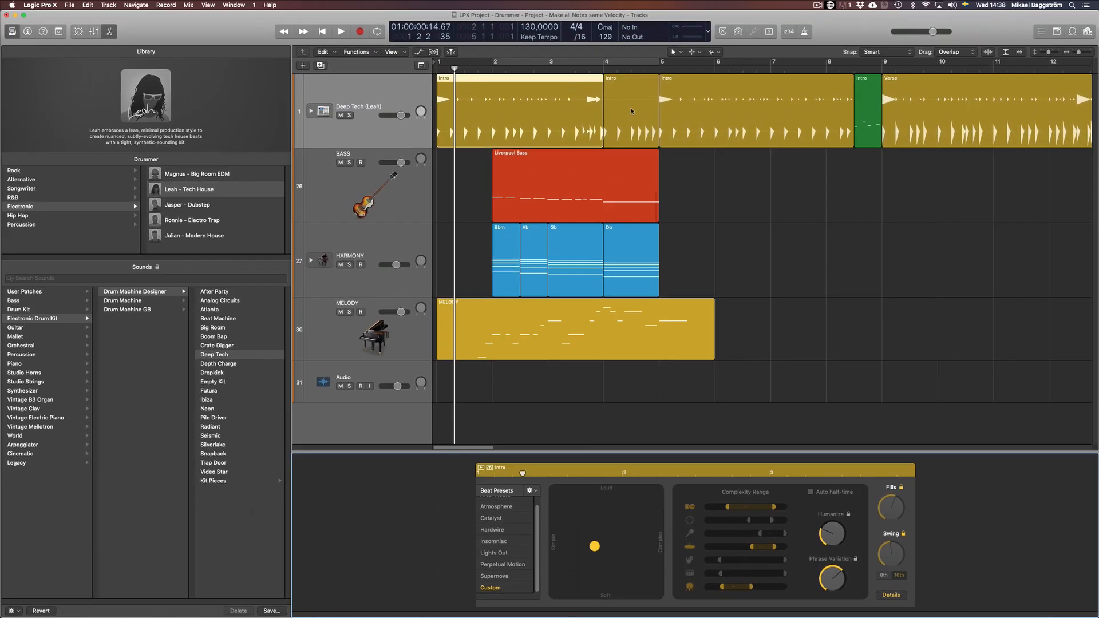
left_click(634, 98)
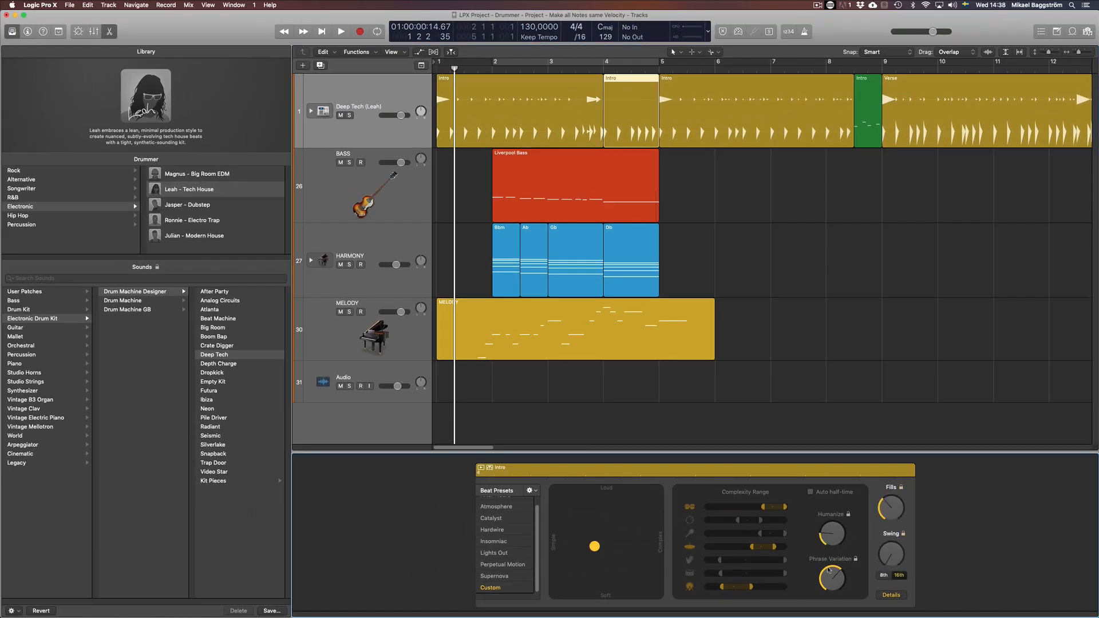
left_click_drag(763, 548, 732, 550)
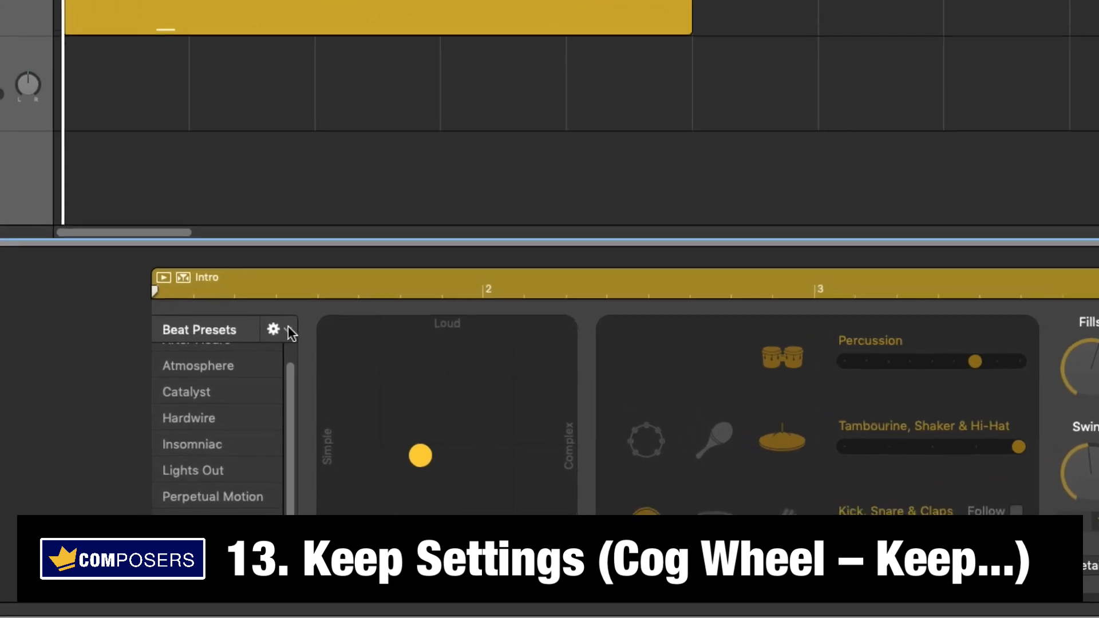
Set the Drummer options to keep both the settings and the drum kit when changing drummers.
left_click(386, 400)
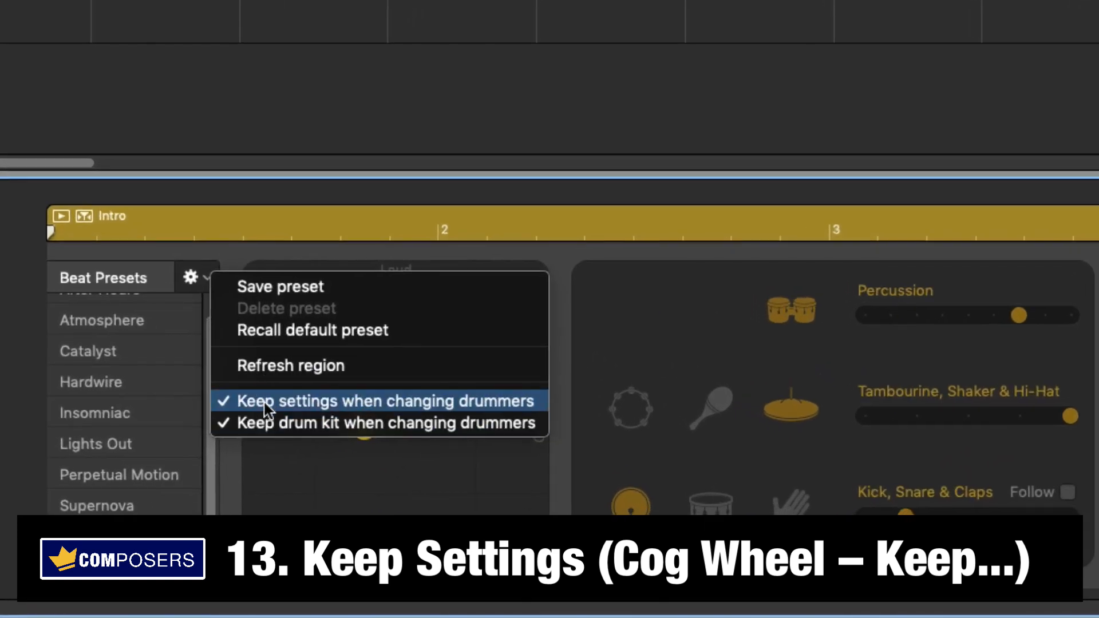
left_click(264, 407)
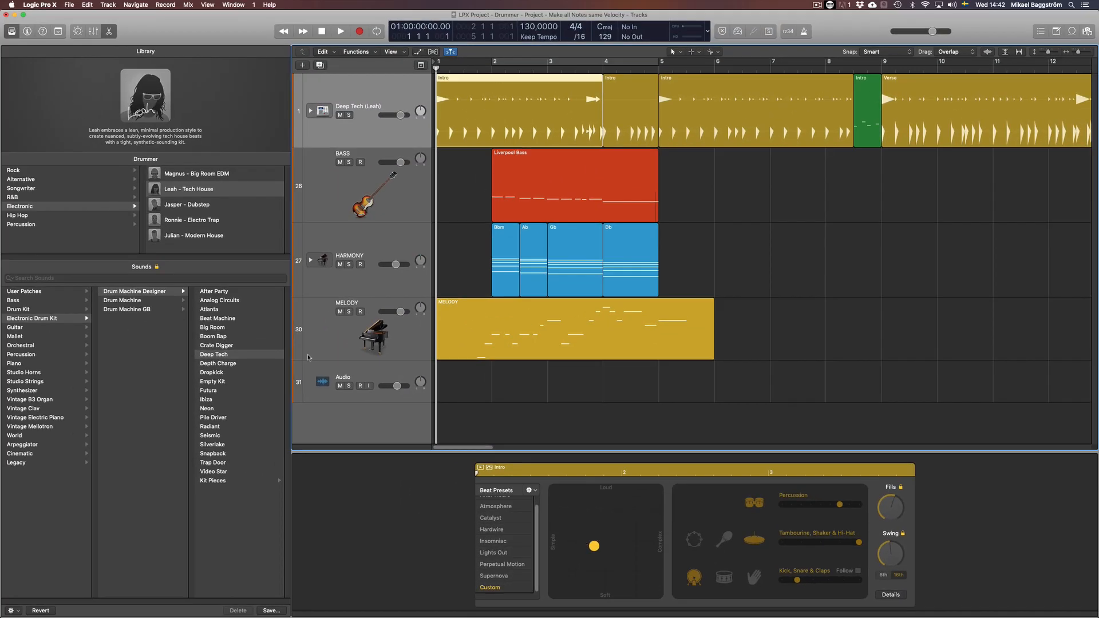
left_click(529, 490)
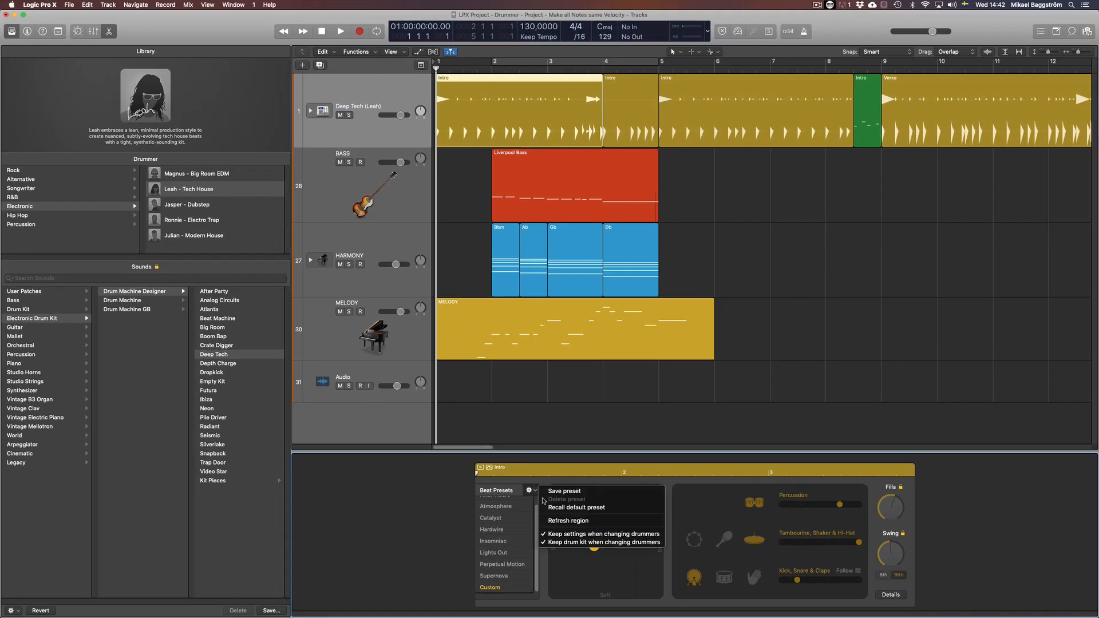
left_click(572, 543)
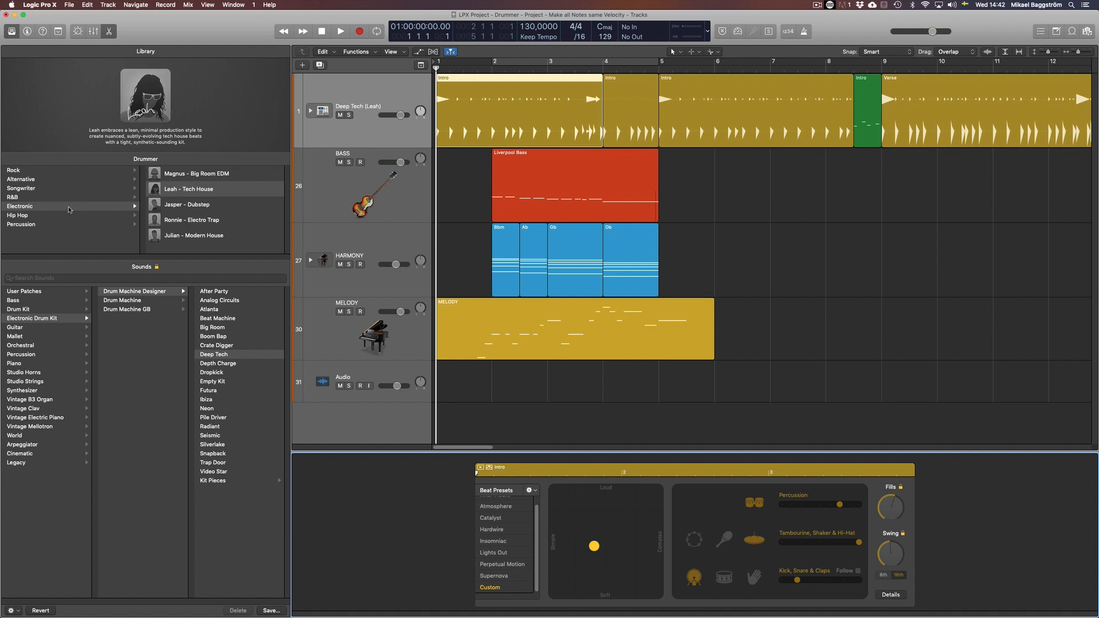
Change the drummer to Logan - Retro Rock from the Rock genre.
left_click(69, 170)
left_click(187, 189)
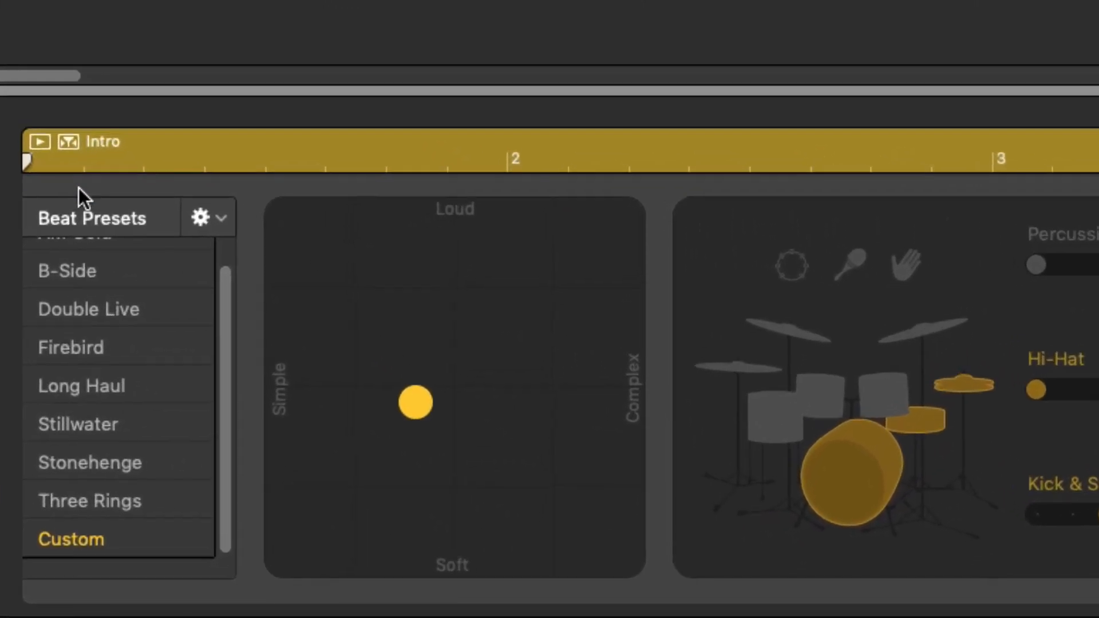
left_click(320, 310)
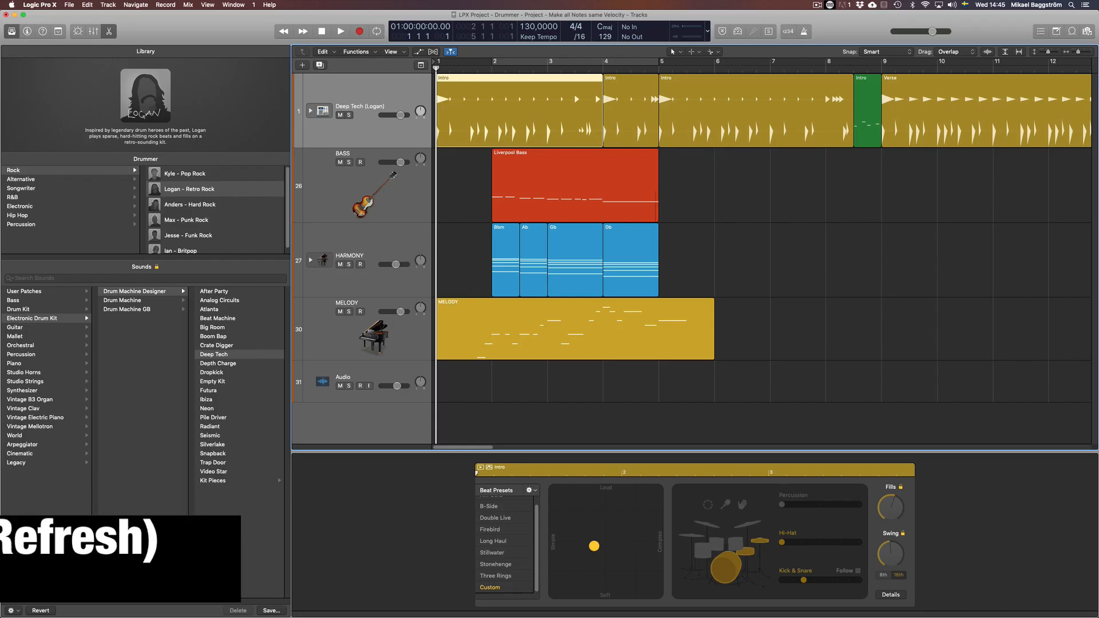
Refresh the first Intro region repeatedly to generate new variations of its drum performance.
left_click(792, 247)
left_click(561, 127)
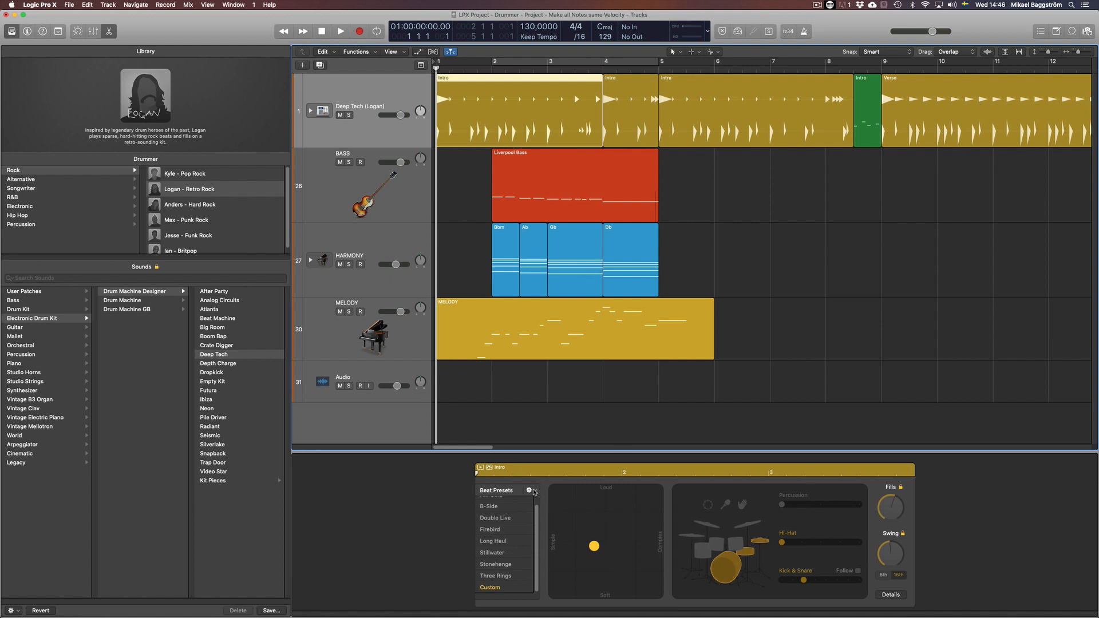
left_click(532, 493)
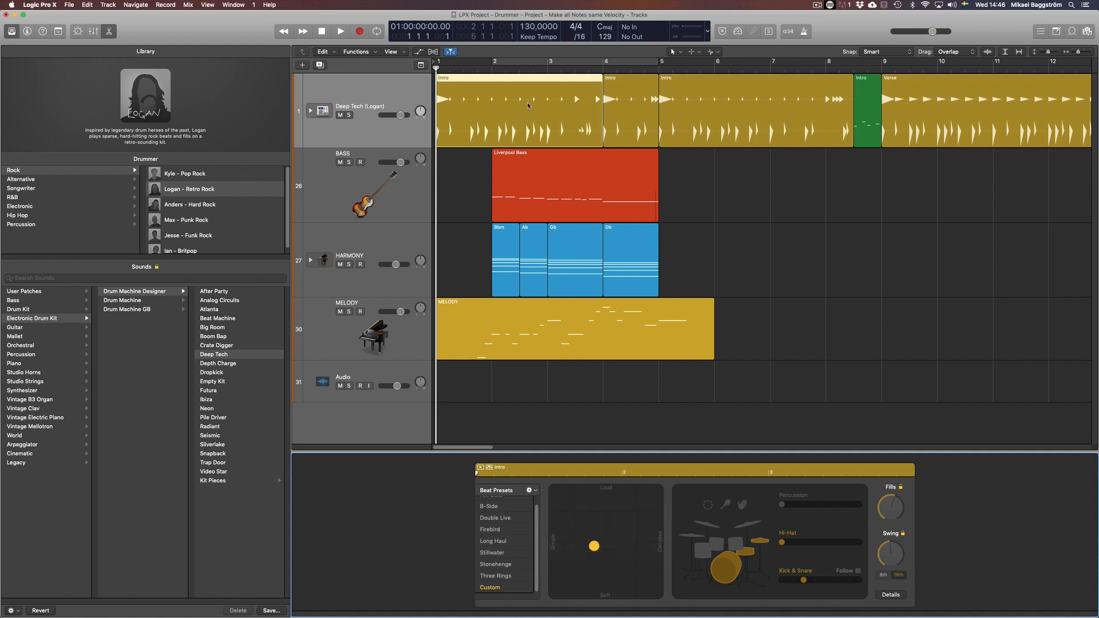
left_click(528, 489)
left_click(561, 523)
left_click(530, 490)
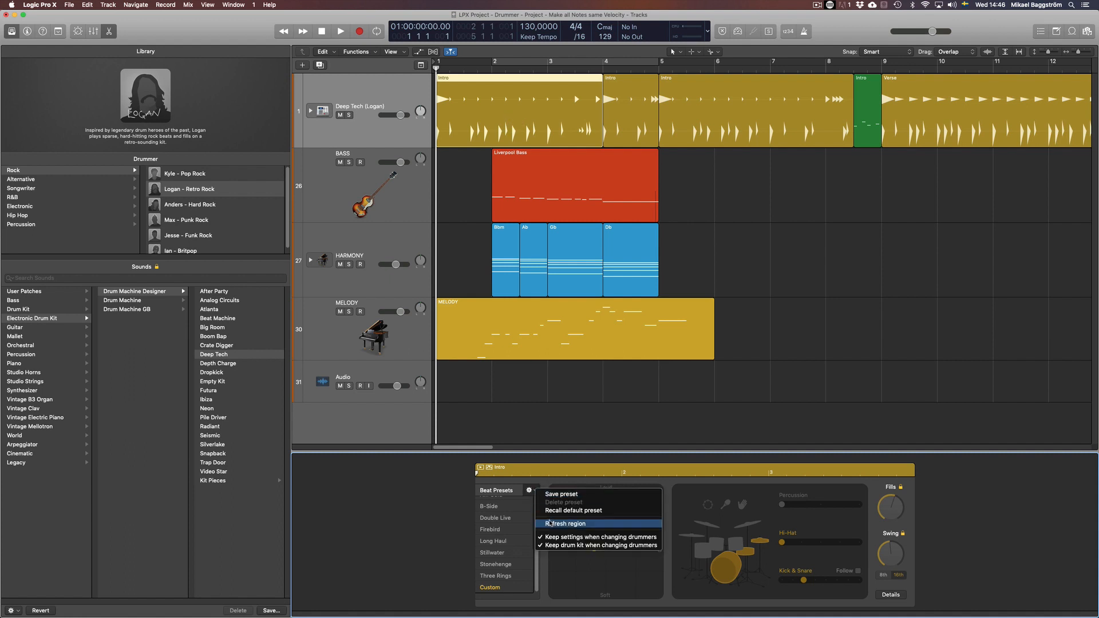
left_click(558, 522)
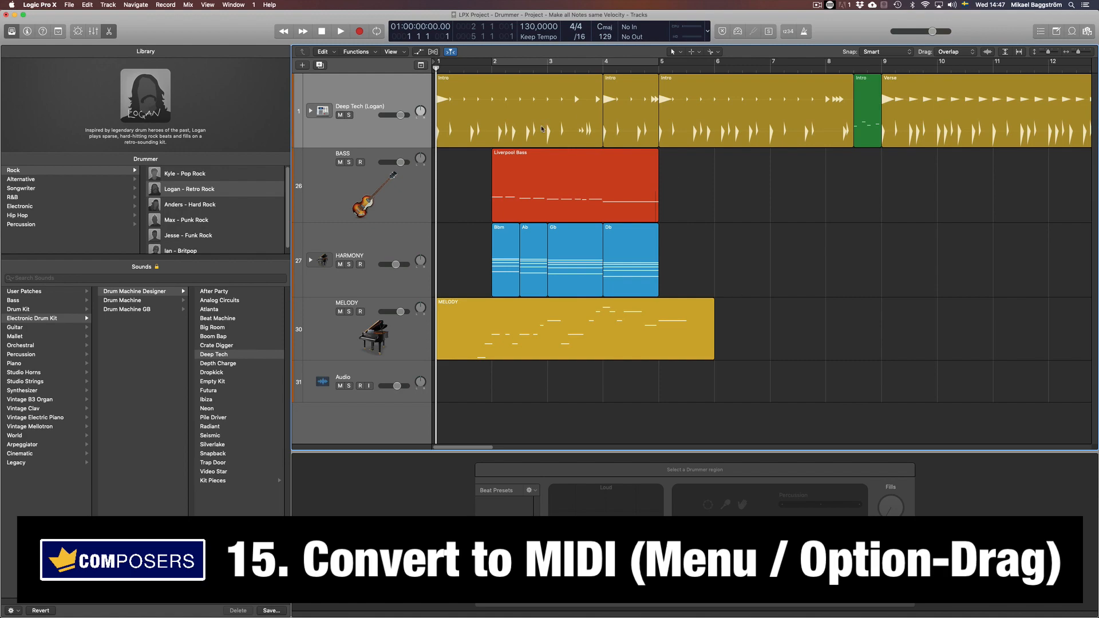
Convert the first Intro drummer region to a MIDI region.
left_click(490, 113)
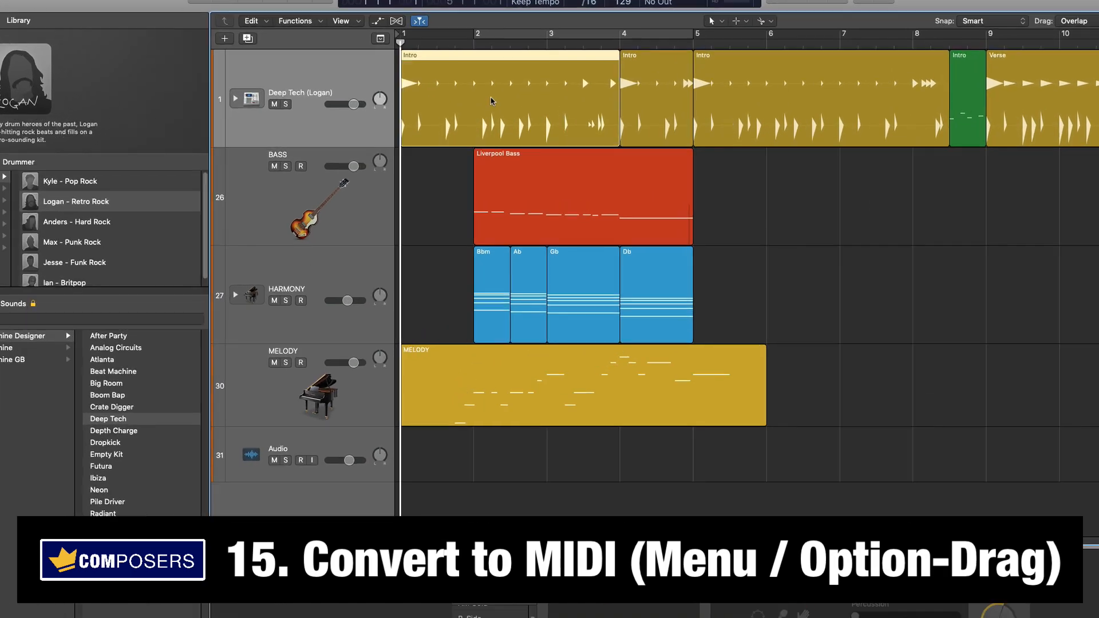
right_click(505, 109)
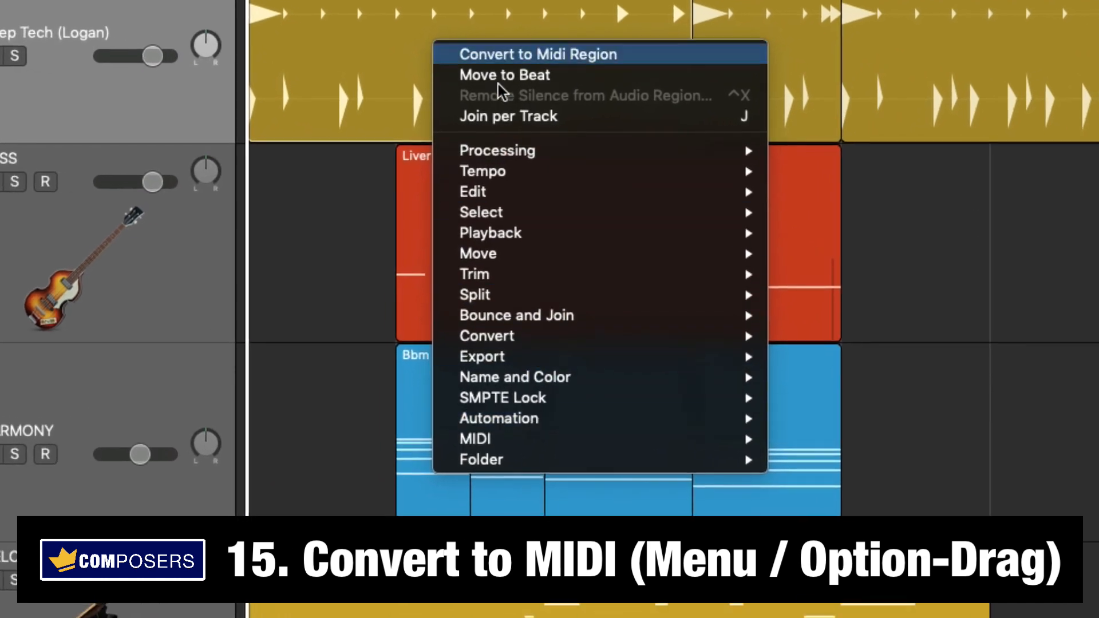
mouse_move(487, 341)
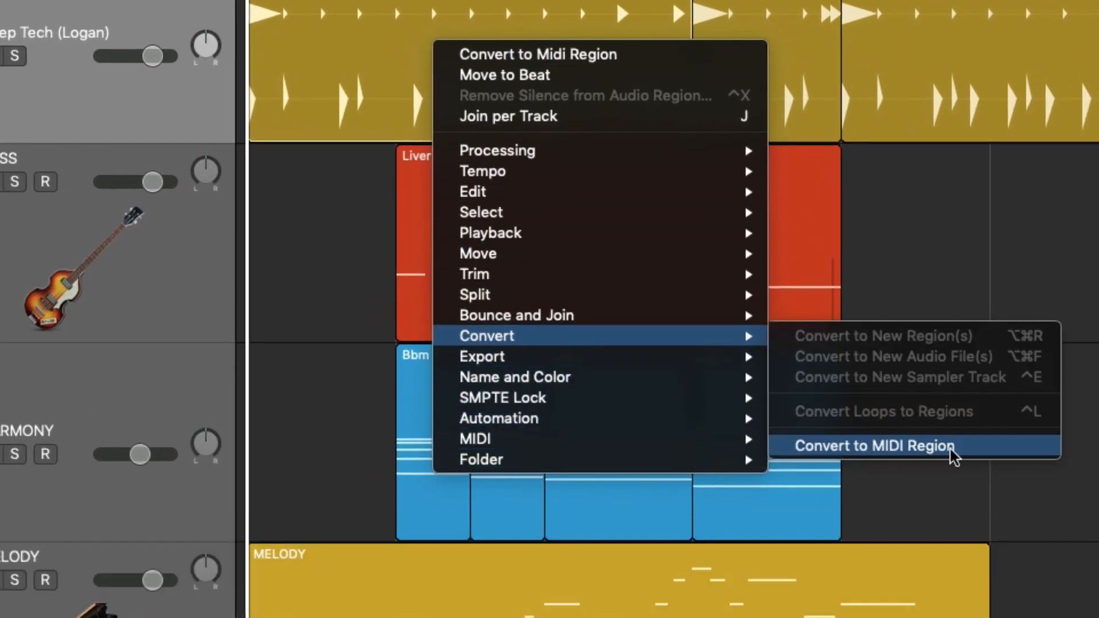
left_click(1008, 455)
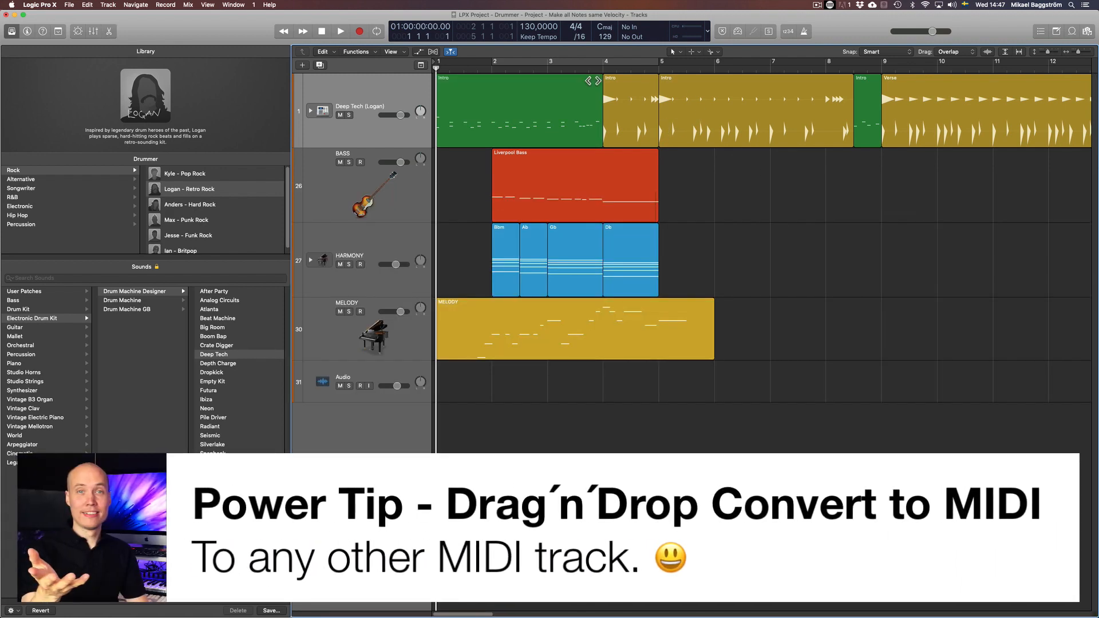
Copy the Intro drummer region at bar 5 onto the HARMONY track at bar 6, converting it to MIDI.
left_click(332, 99)
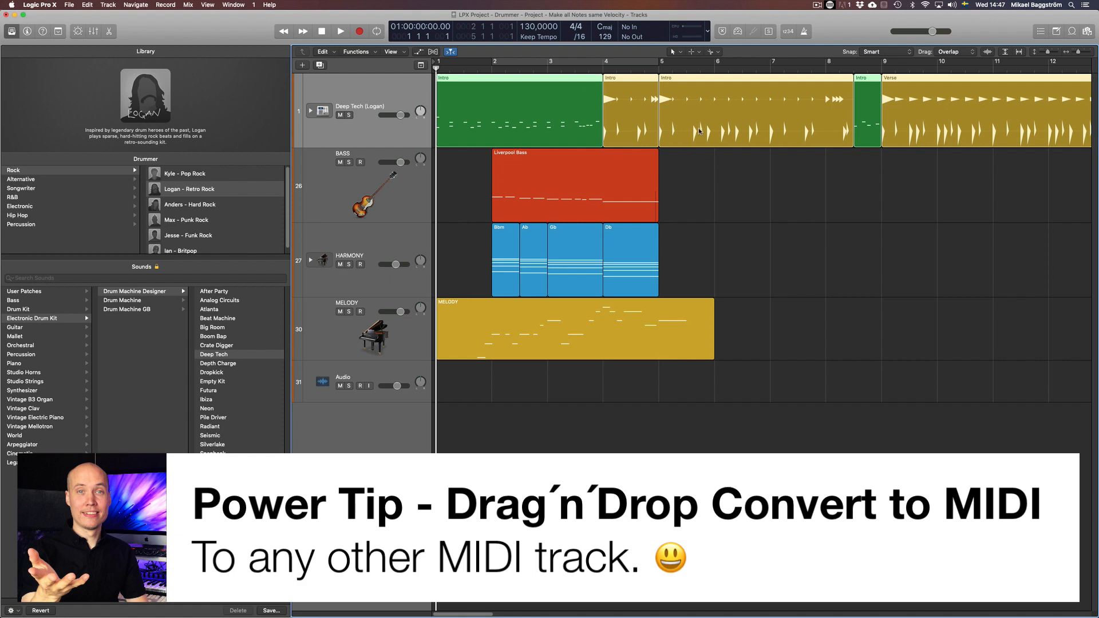
key("e")
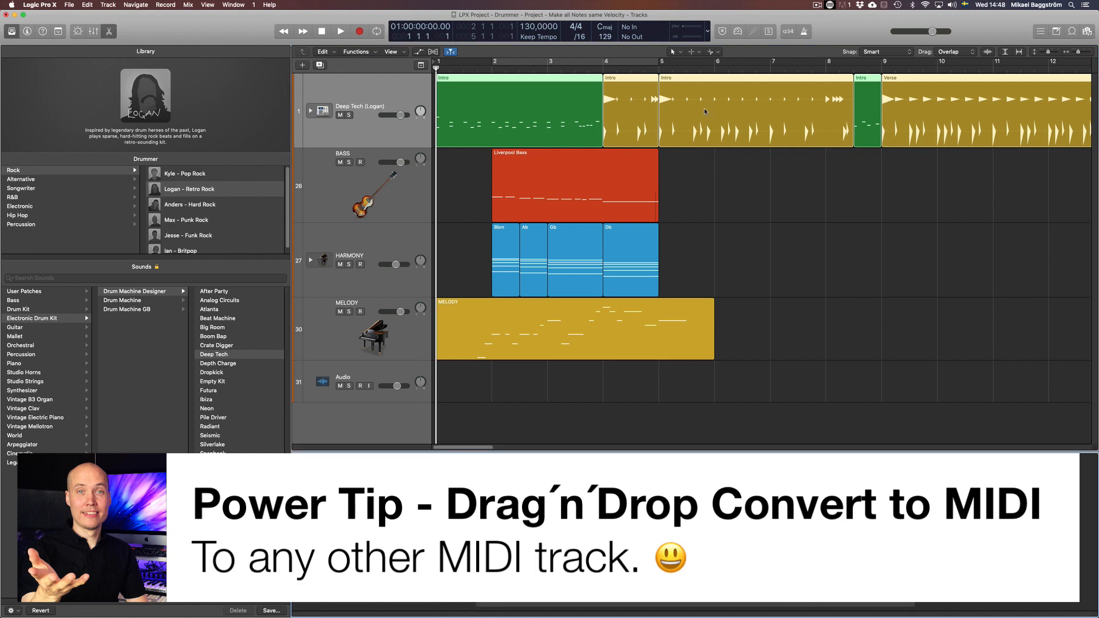
left_click(692, 99)
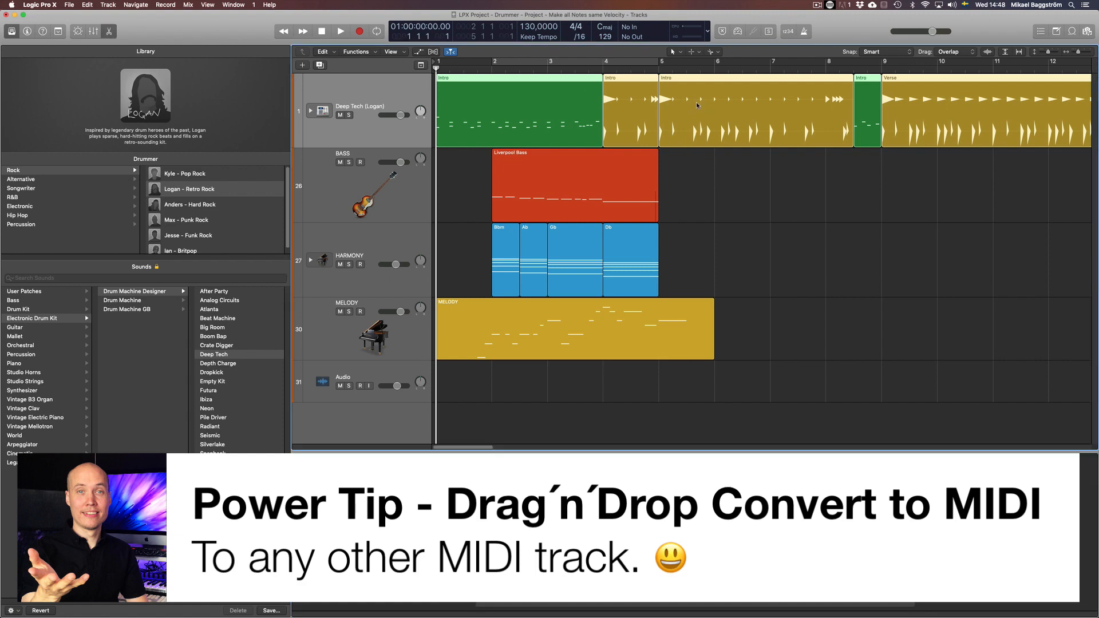
left_click_drag(698, 105, 784, 250)
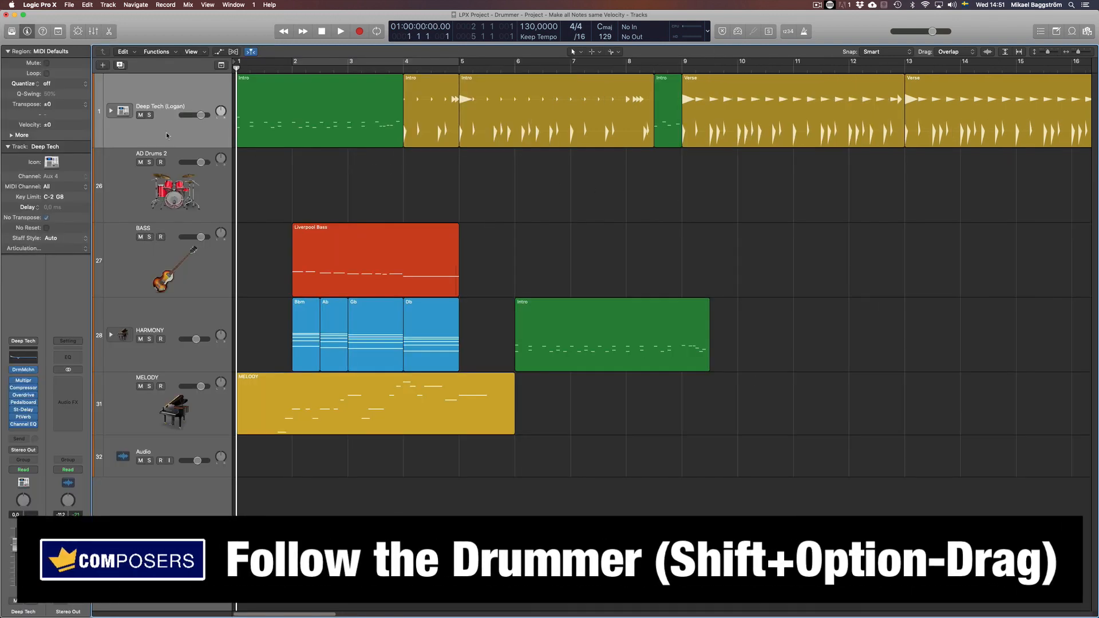
key("super+Left")
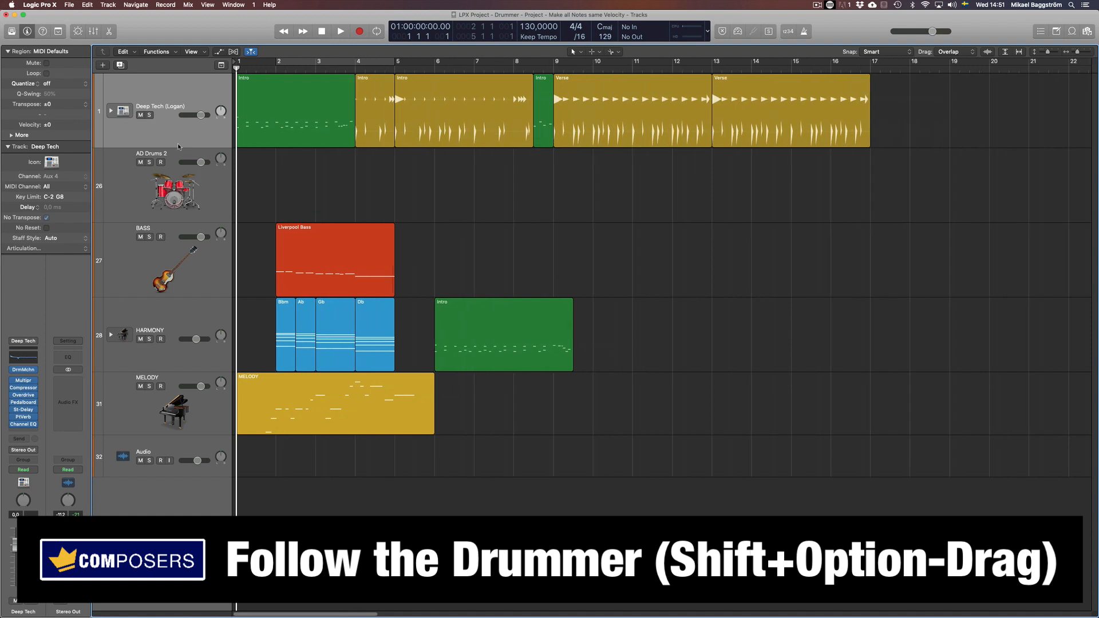
left_click(405, 201)
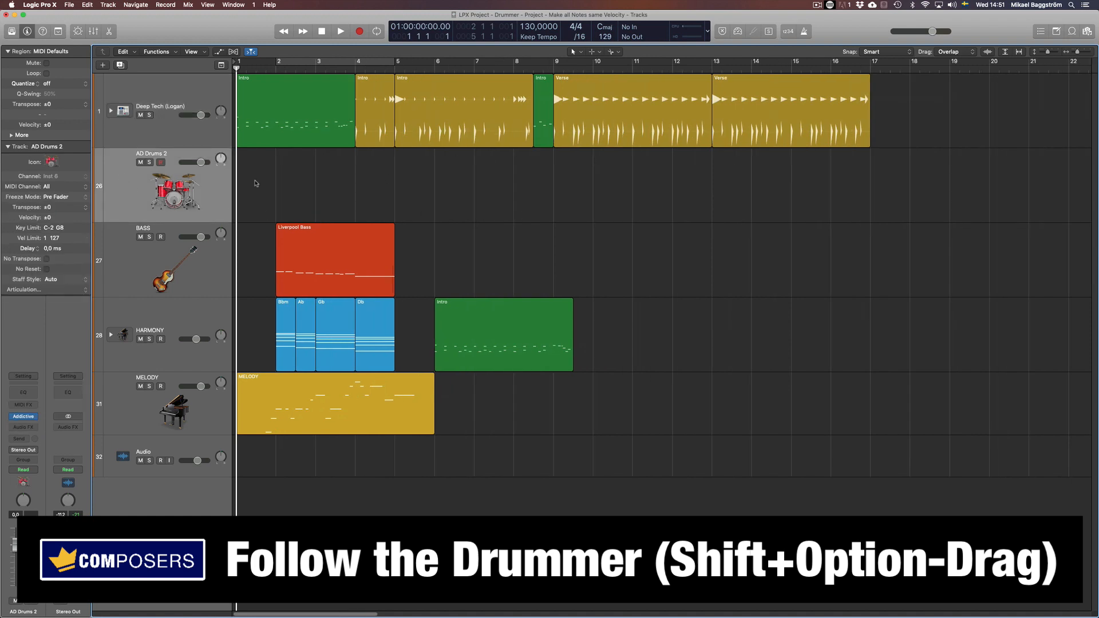
left_click(177, 135)
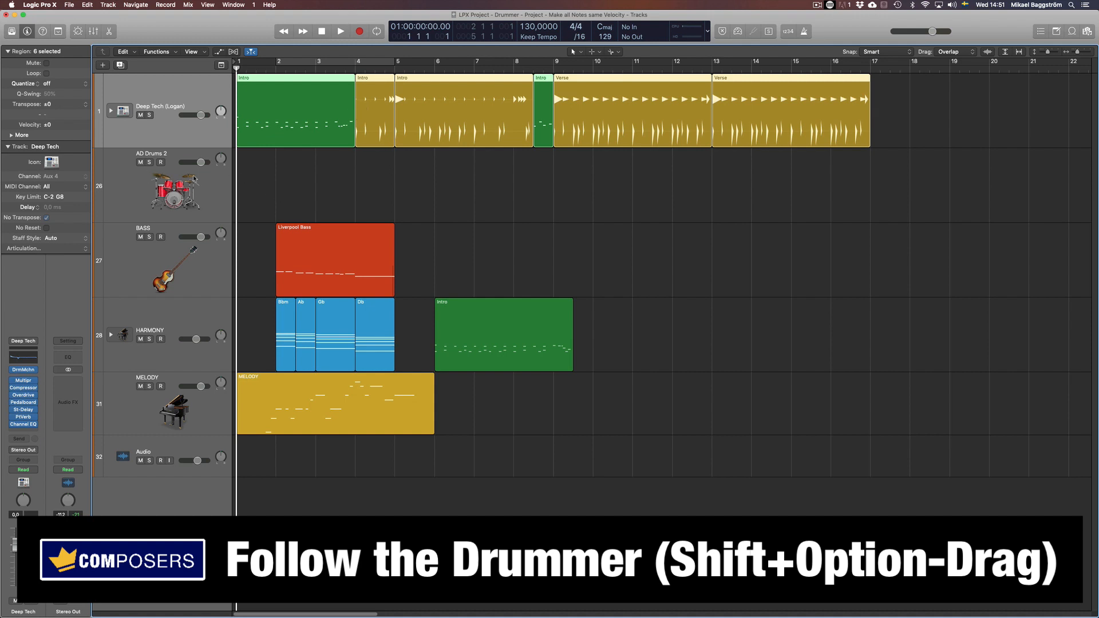
left_click(198, 194)
left_click(218, 137)
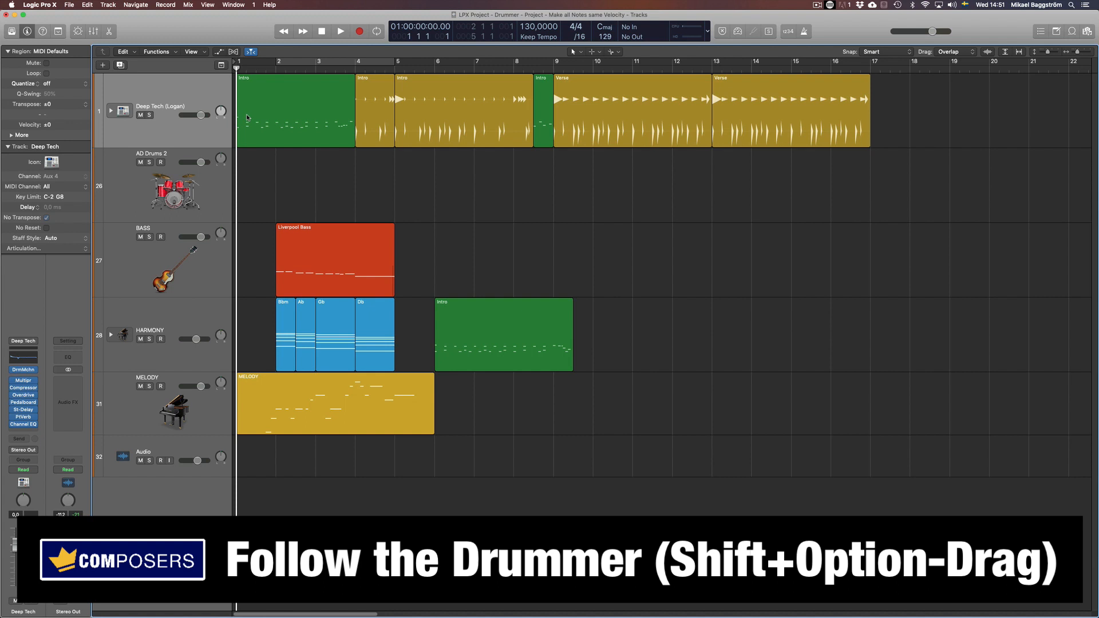
left_click(451, 116)
left_click(287, 104)
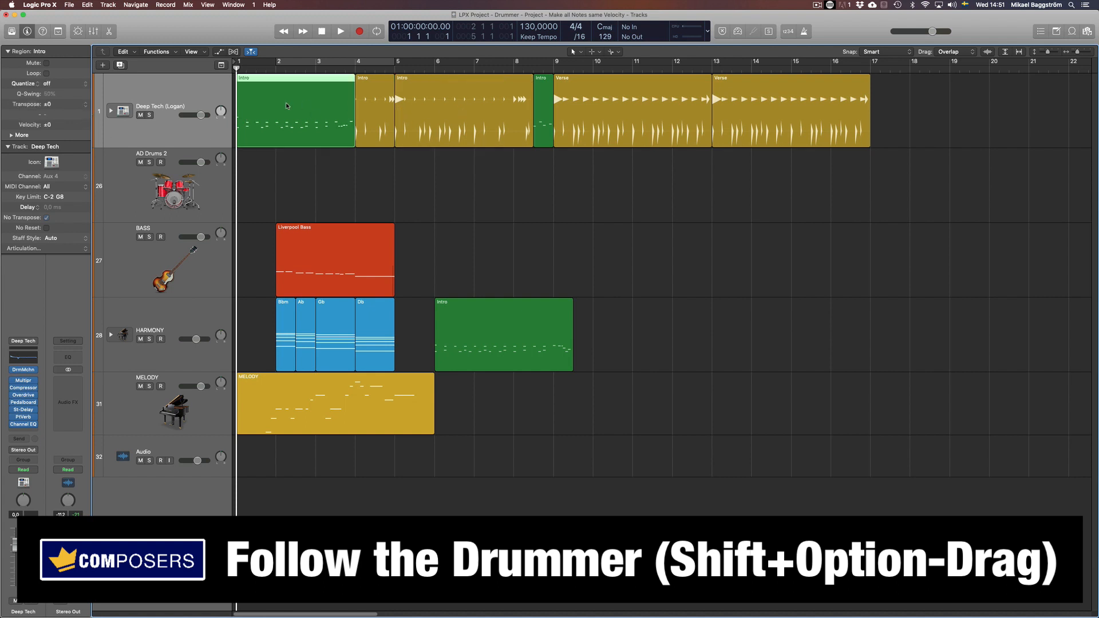
left_click(309, 163)
left_click_drag(972, 155, 252, 139)
View the Addictive Drums 2 instrument loaded on the AD Drums 2 track and close its window.
left_click(138, 190)
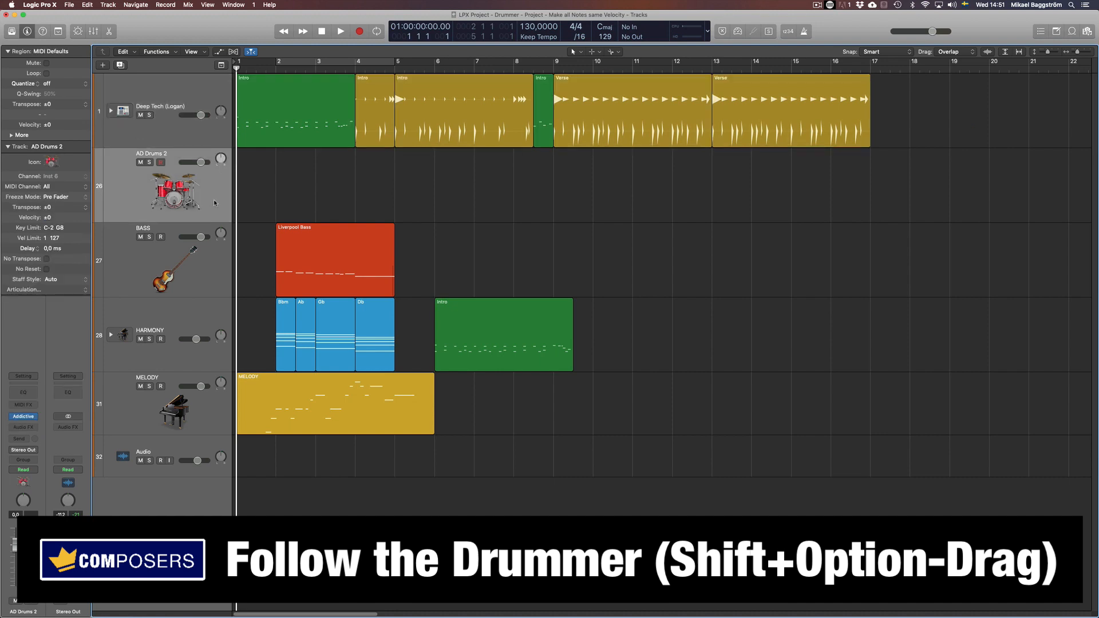
left_click(23, 416)
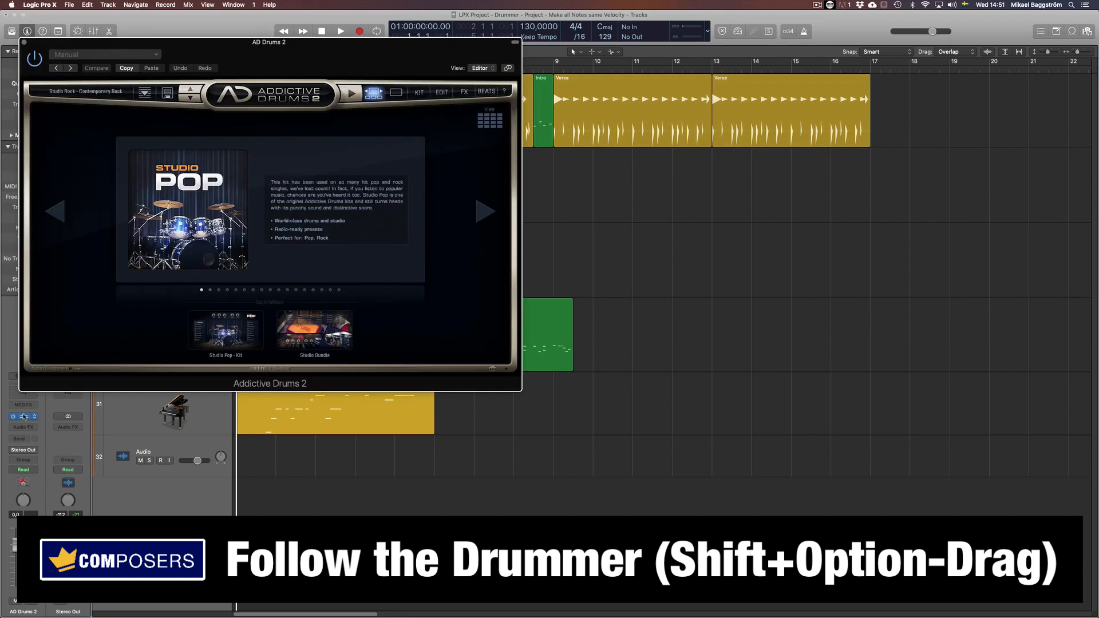
key("super+w")
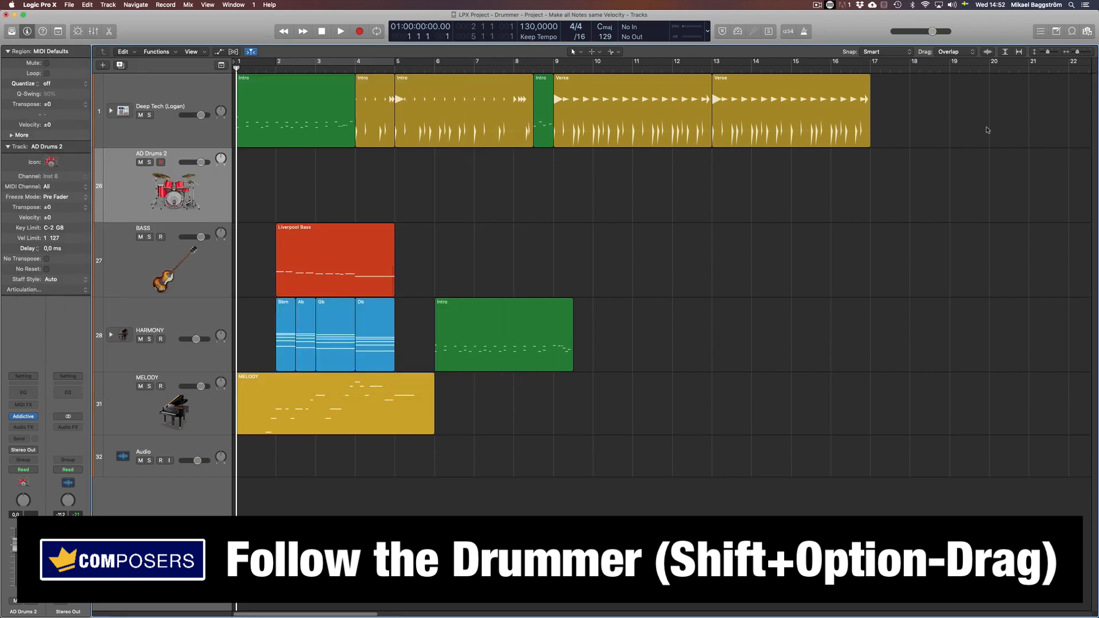
Create aliases of all Deep Tech drummer track regions on the AD Drums 2 track at the same positions, and mute the drummer track.
left_click_drag(987, 130, 230, 105)
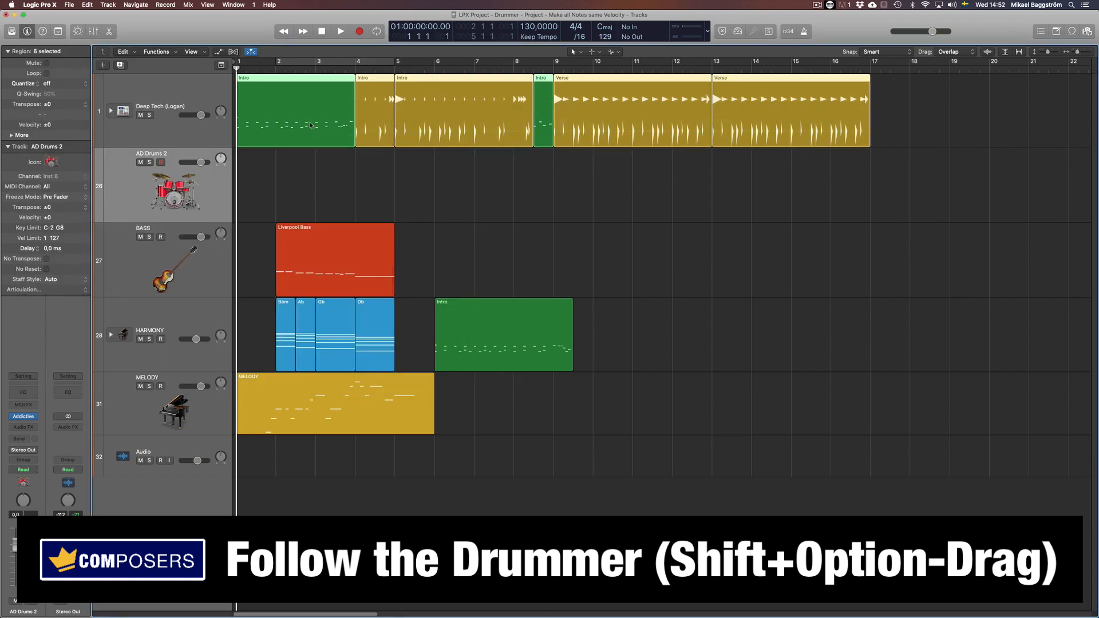
left_click_drag(284, 102, 281, 163)
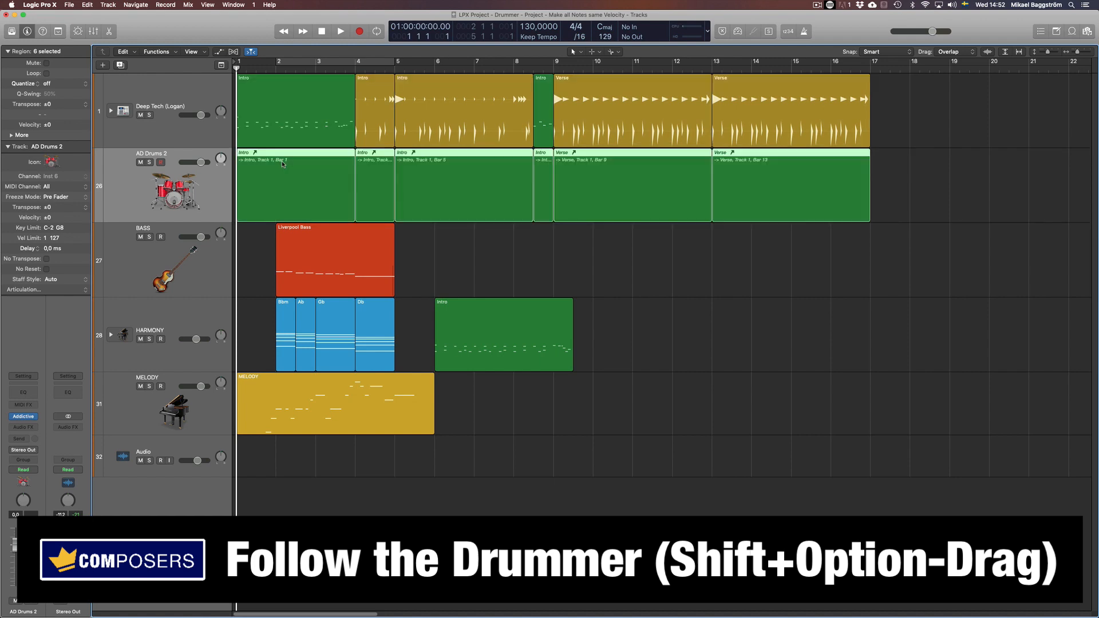
left_click(172, 123)
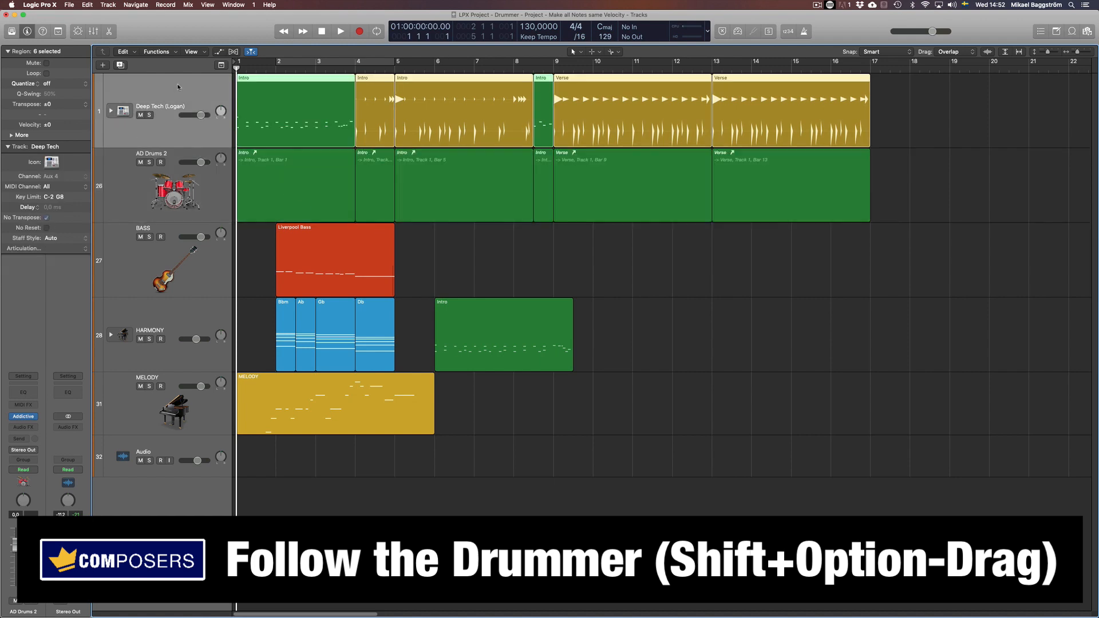
left_click(140, 115)
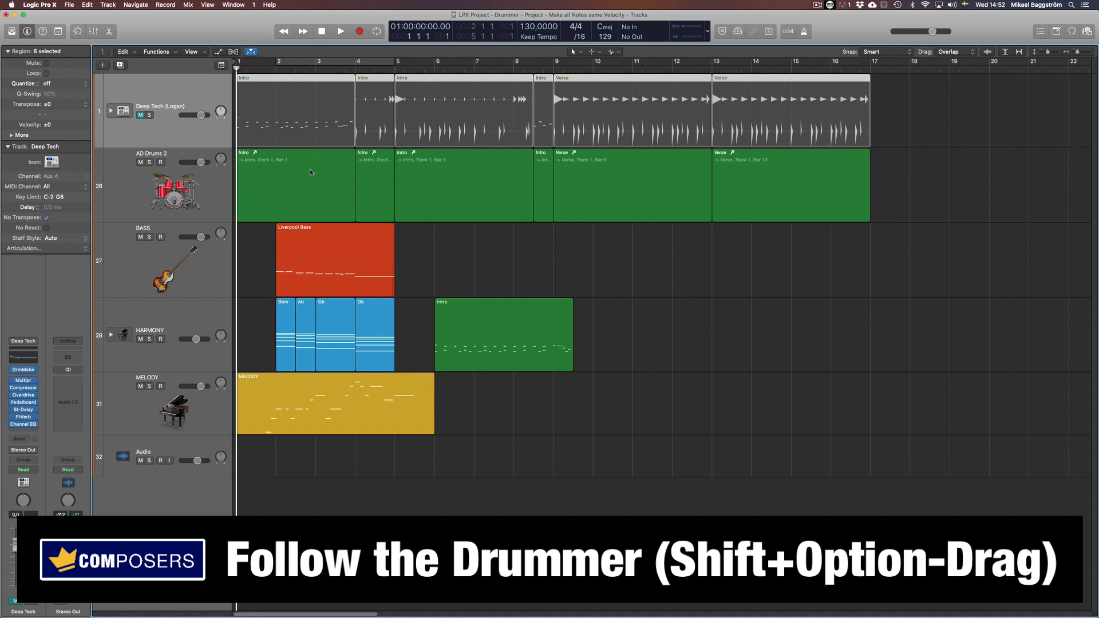
left_click(431, 243)
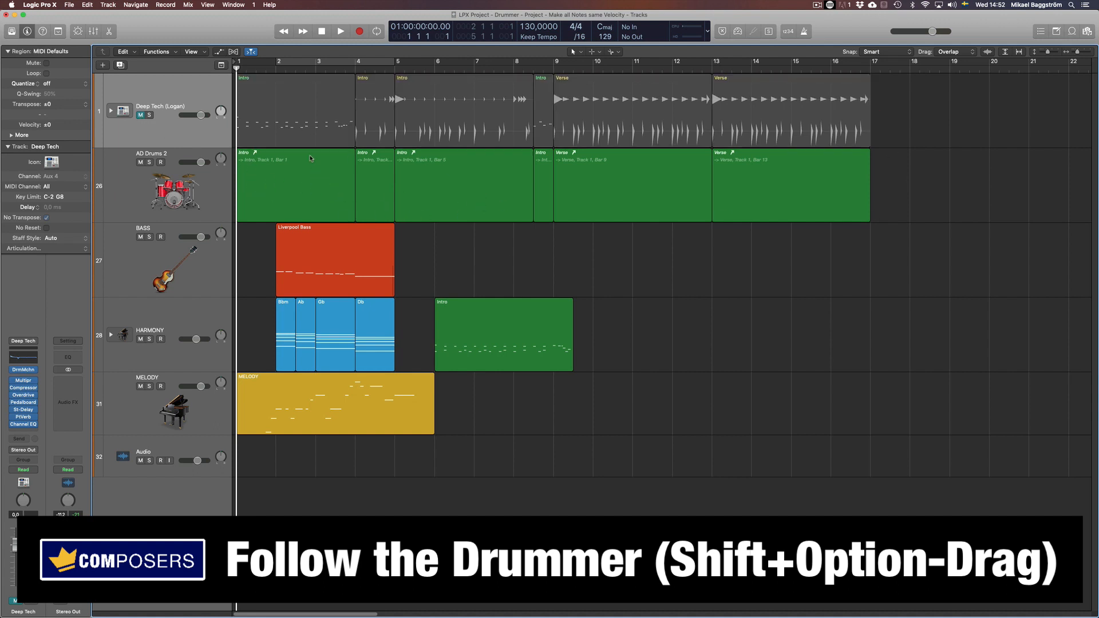
left_click(309, 129)
key("p")
key("p")
left_click(451, 115)
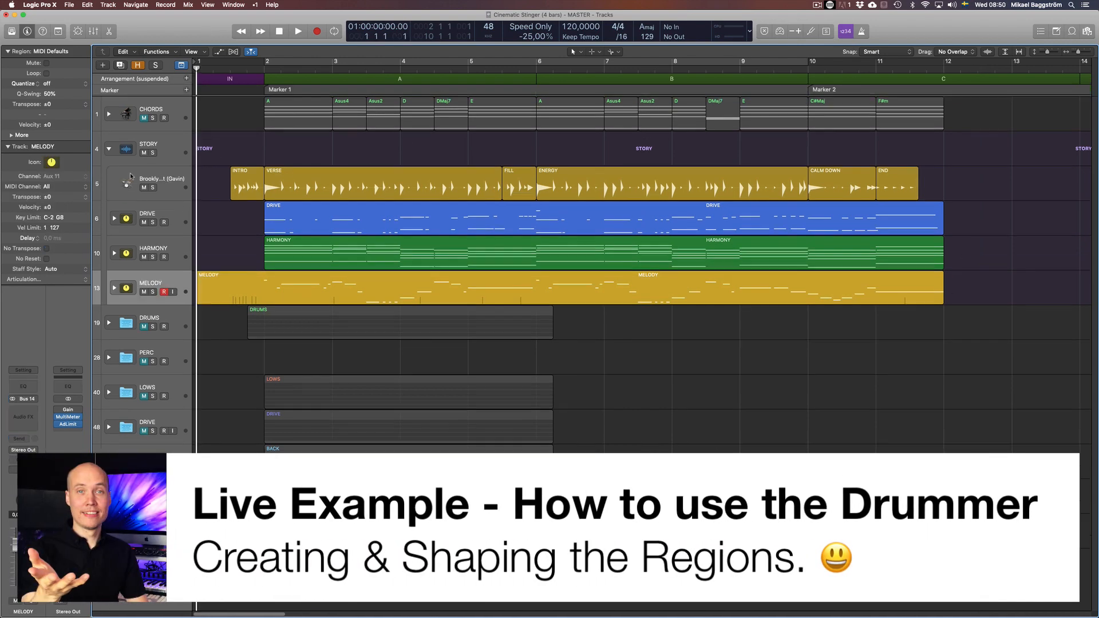
Examine the Brooklyn drummer, DRIVE, HARMONY and MELODY tracks and their regions in the Cinematic Stinger project.
left_click(165, 177)
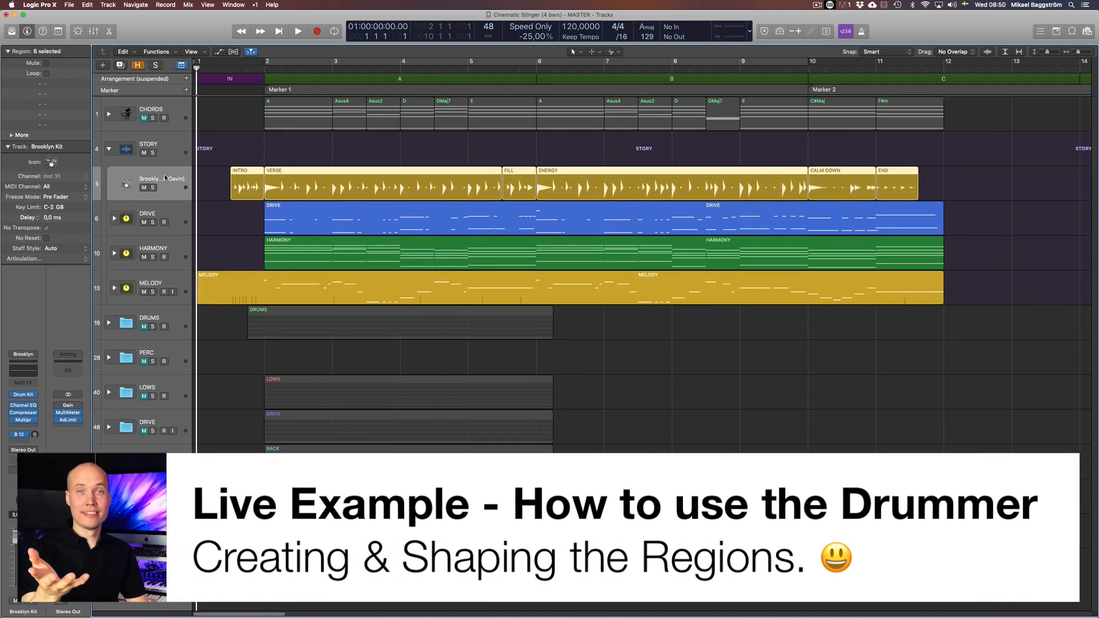
left_click(181, 217)
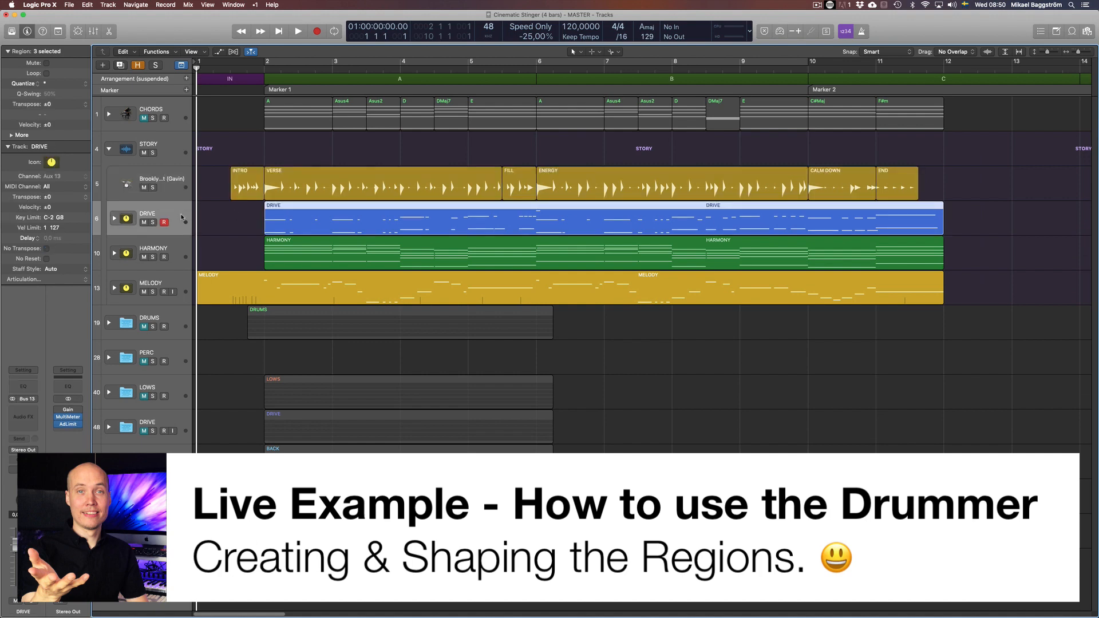
left_click(189, 252)
left_click(185, 280)
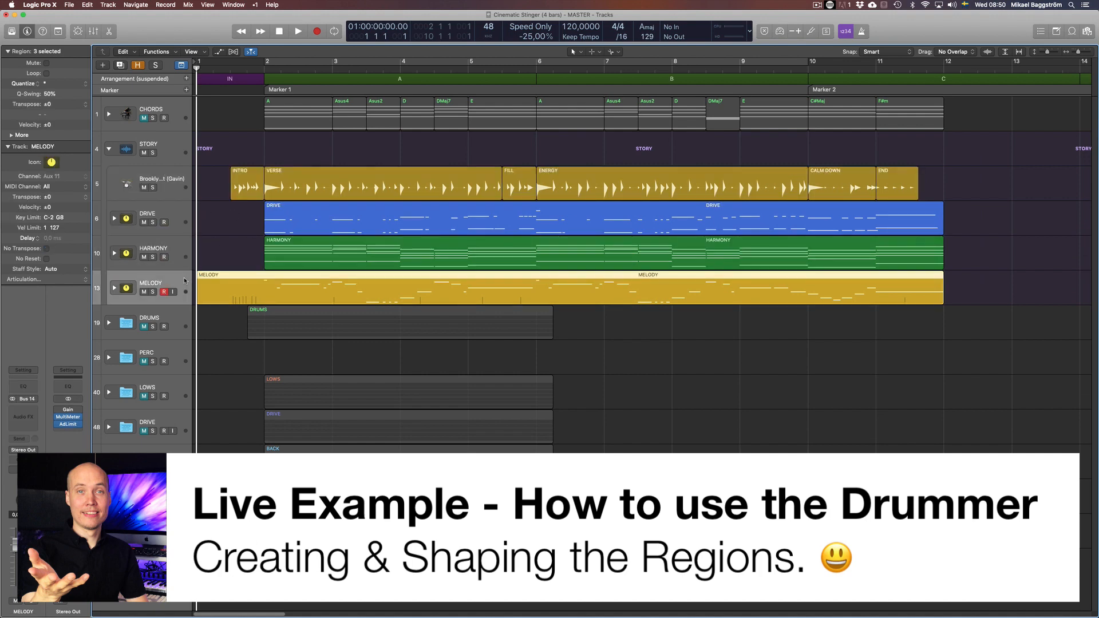
left_click(686, 401)
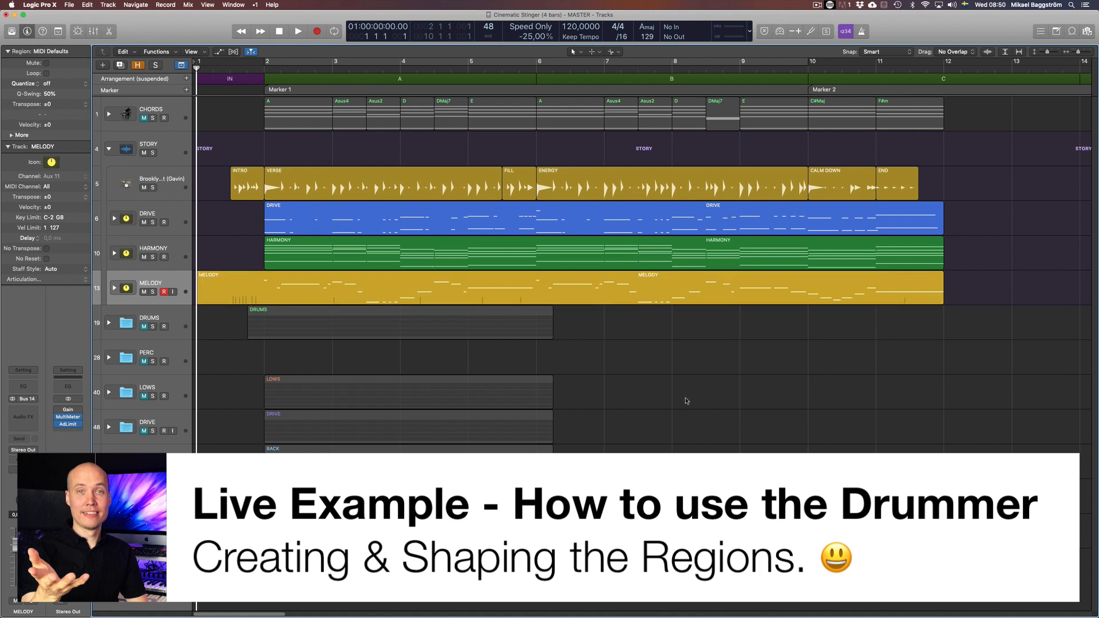
mouse_move(217, 187)
left_click(163, 180)
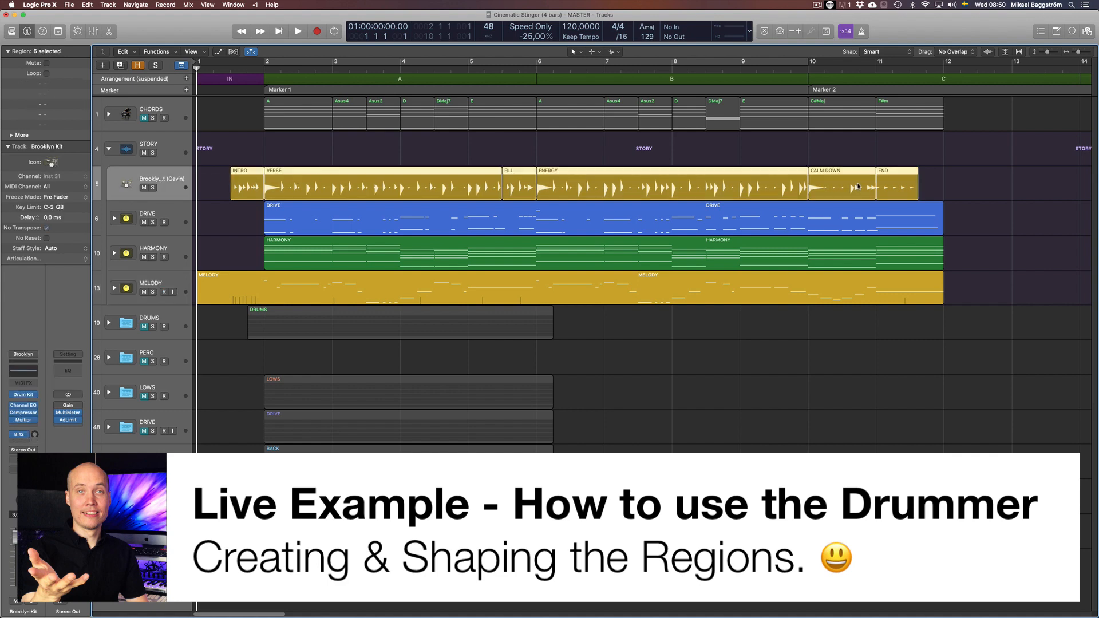
mouse_move(934, 187)
left_click(253, 106)
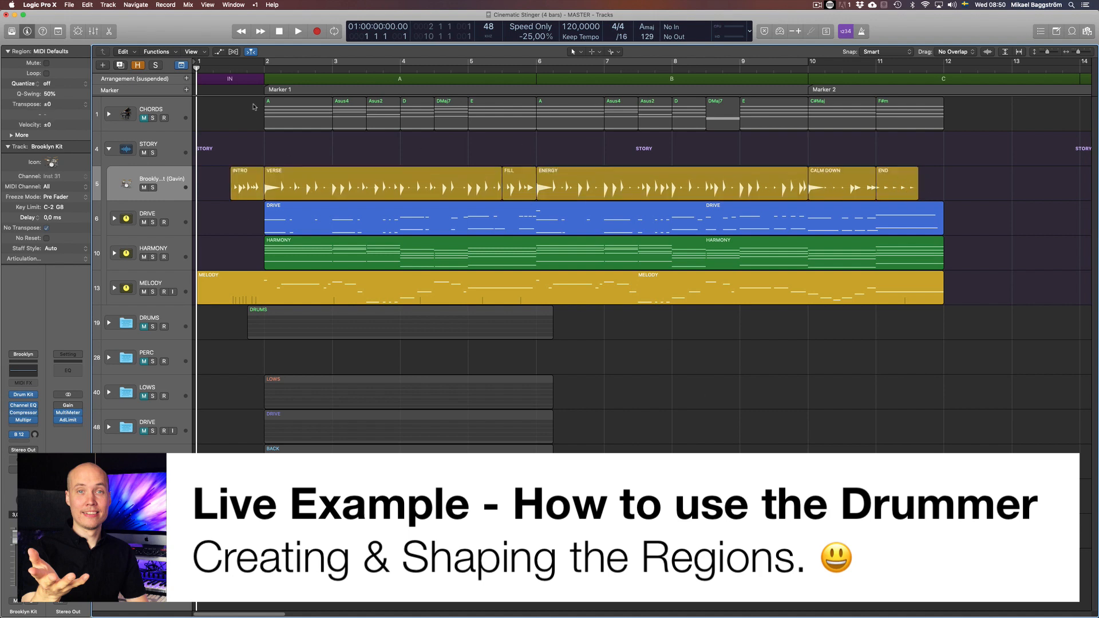
Play the arrangement from the start through the end of the drummer regions and return the playhead to the beginning.
left_click(229, 75)
key("space")
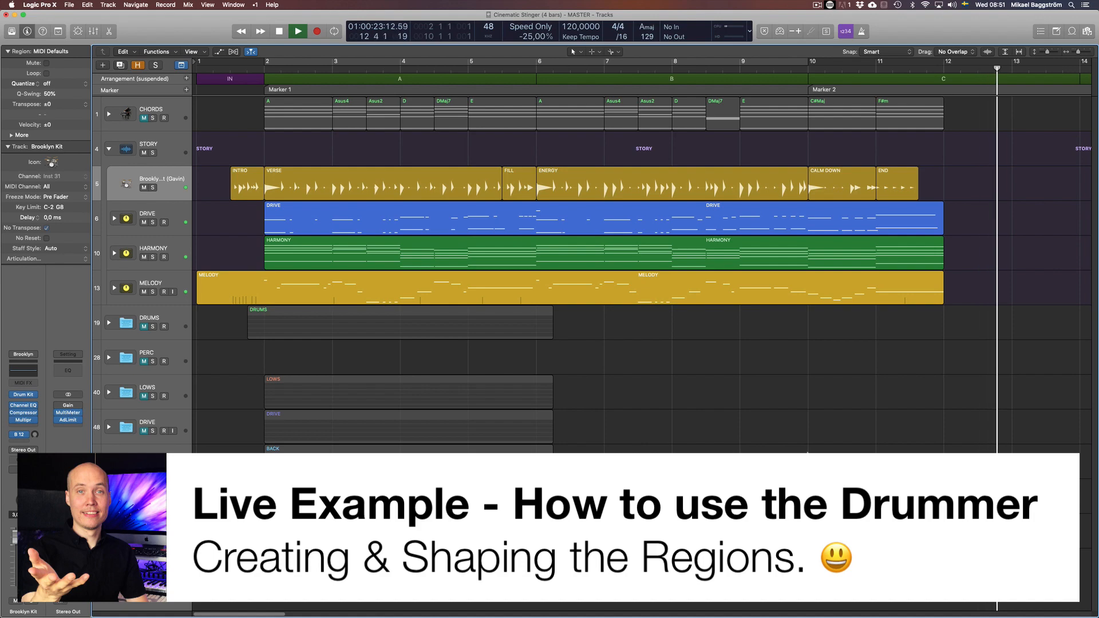
key("space")
key("Return")
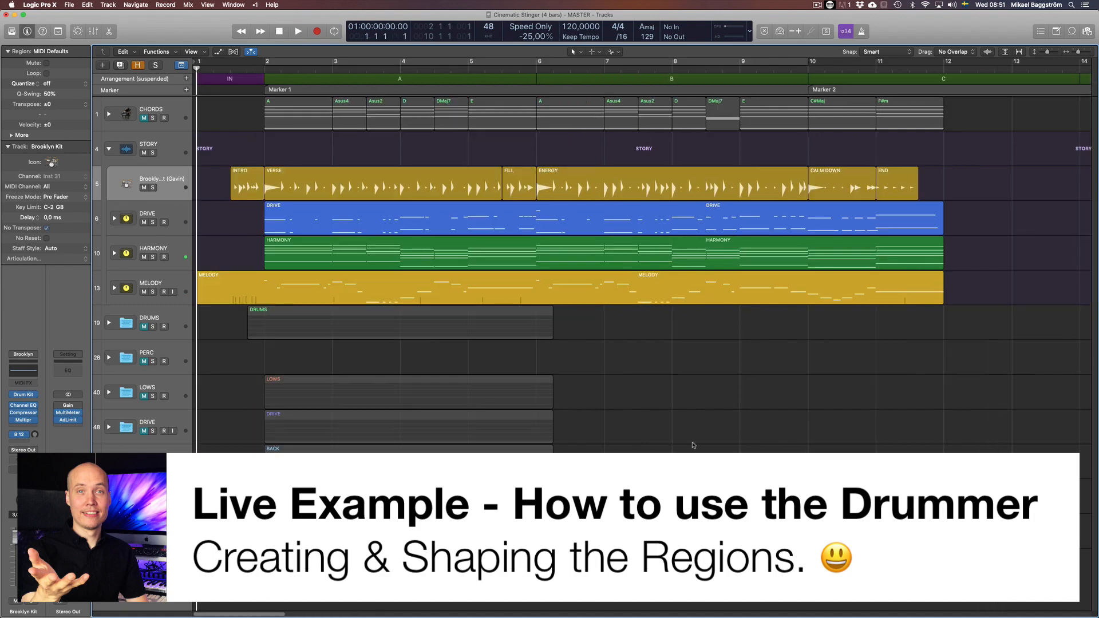
Check the drummer and drum kit assigned to the Brooklyn drummer track in the Library, and close the Library.
left_click(164, 179)
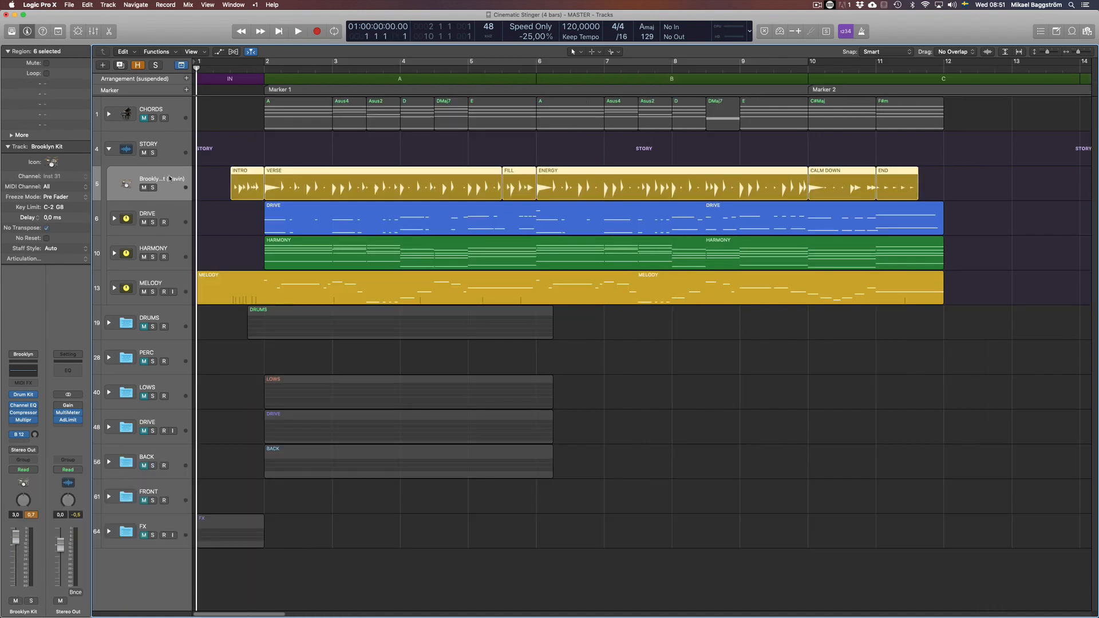
key("y")
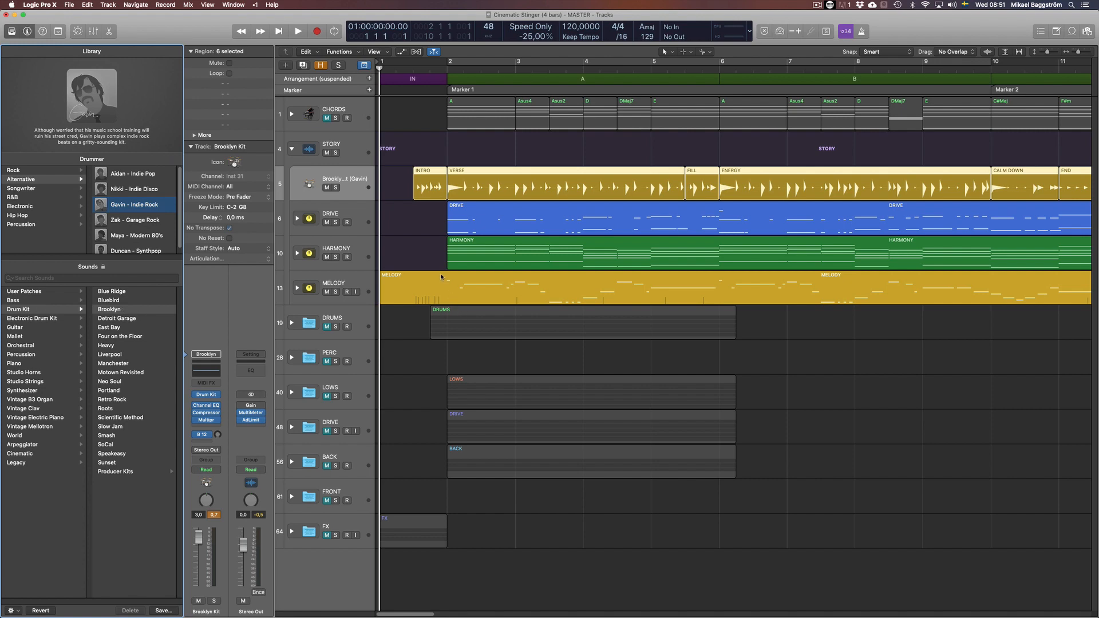
key("y")
left_click(818, 479)
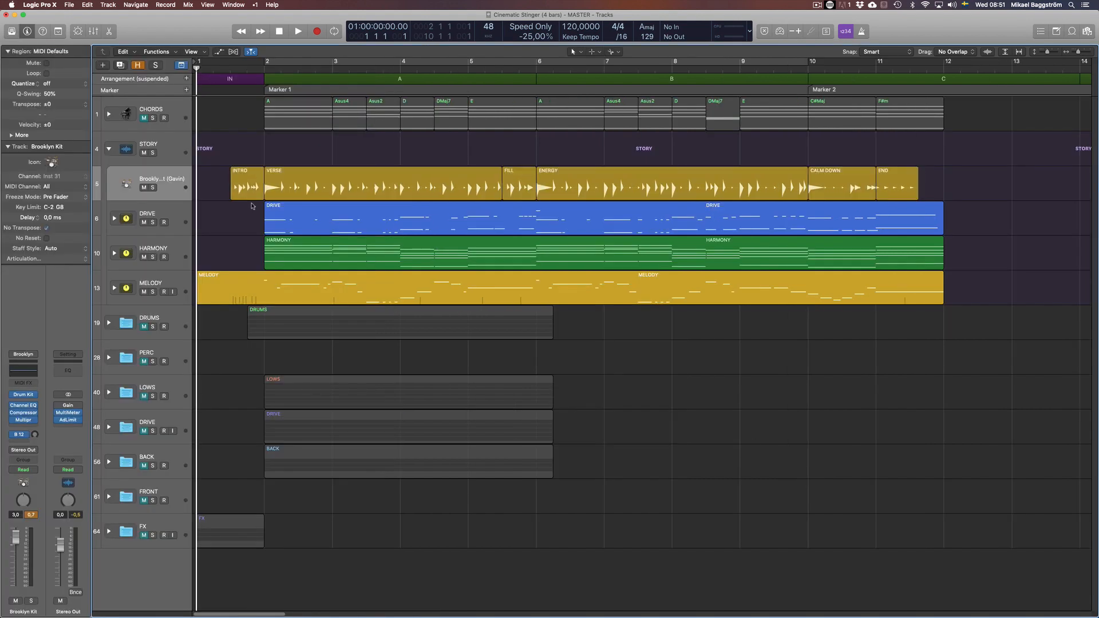
Inspect the Drummer Editor settings of the INTRO, VERSE, FILL, CALM DOWN and END regions, and deselect the regions.
left_click(252, 184)
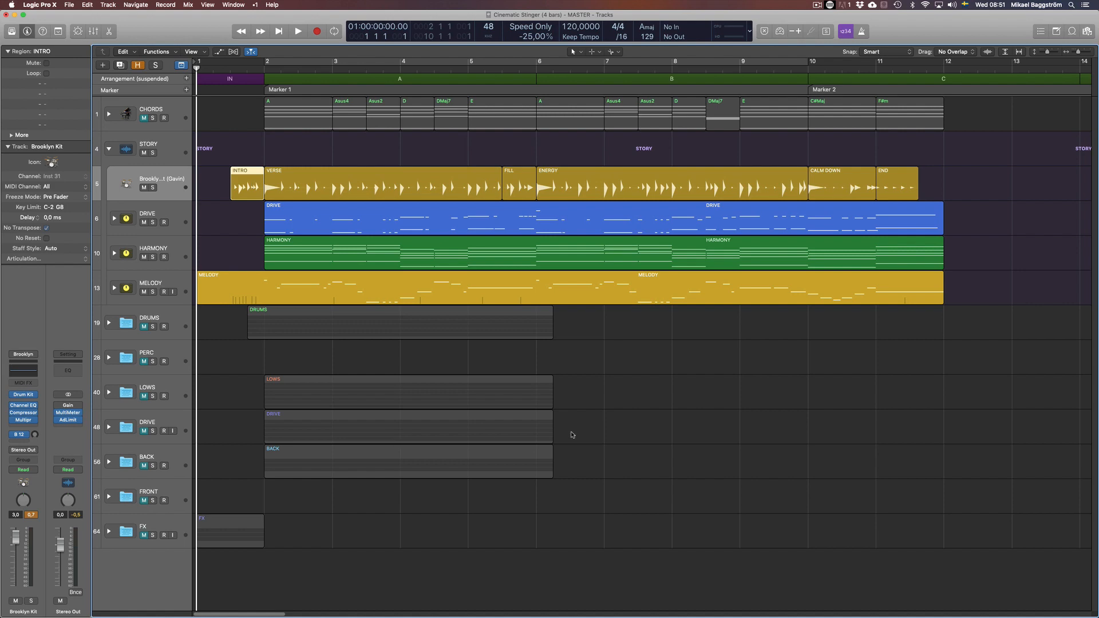
double_click(251, 185)
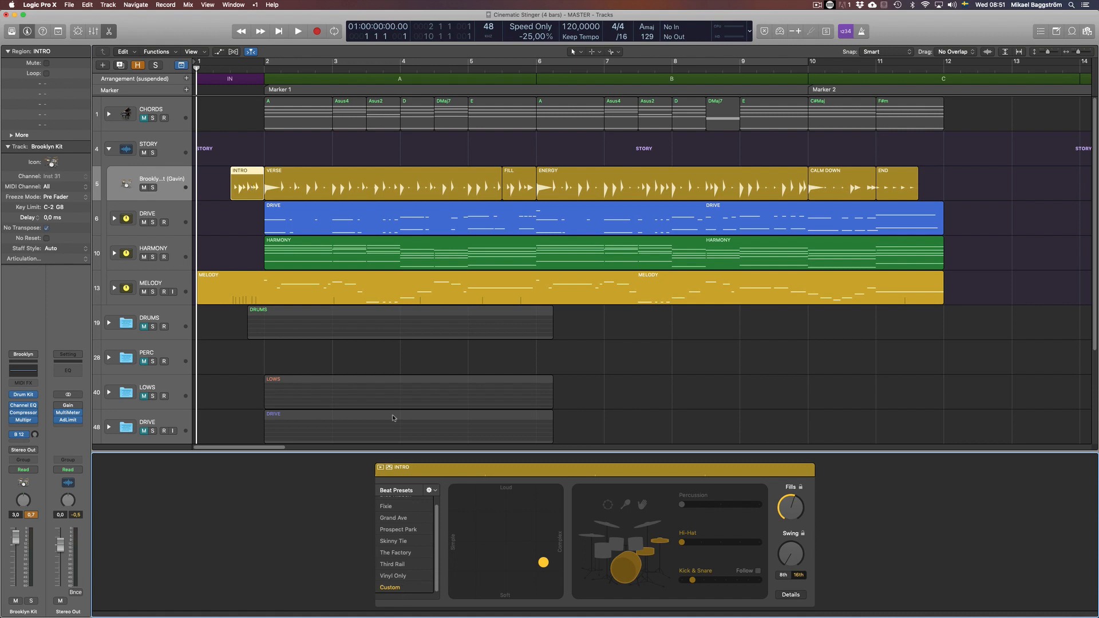
left_click(390, 187)
left_click(545, 189)
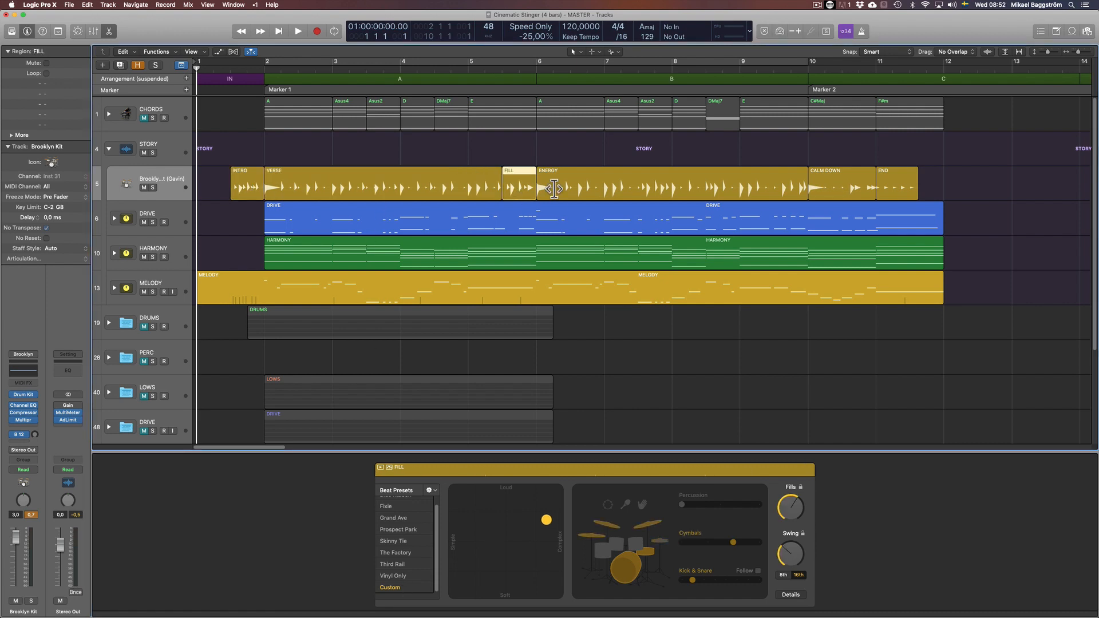
left_click(824, 195)
left_click(893, 183)
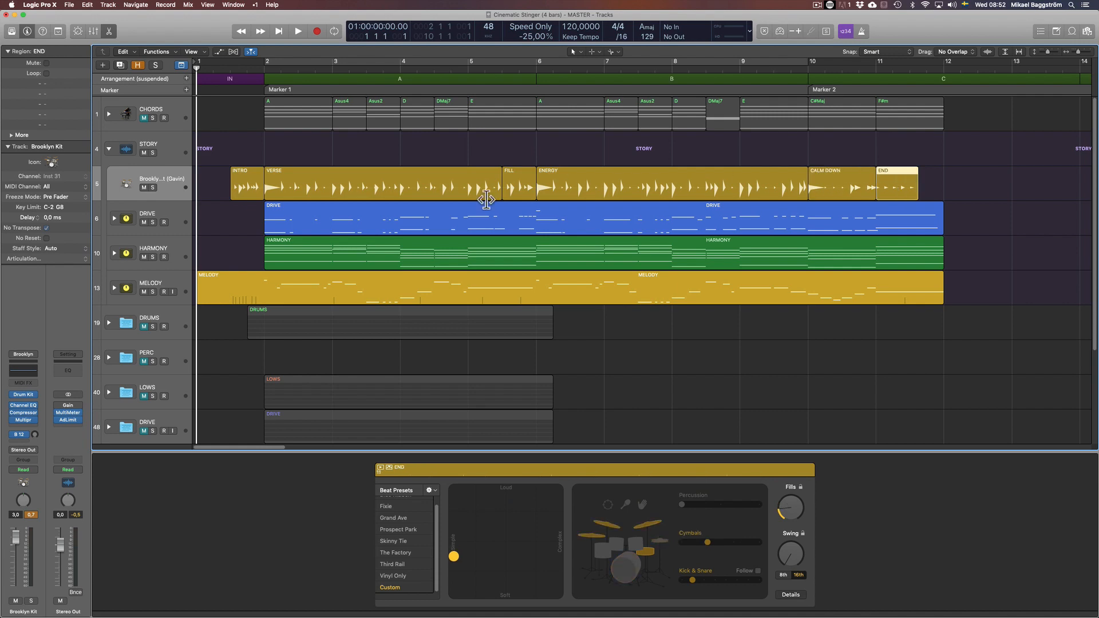
left_click(248, 175)
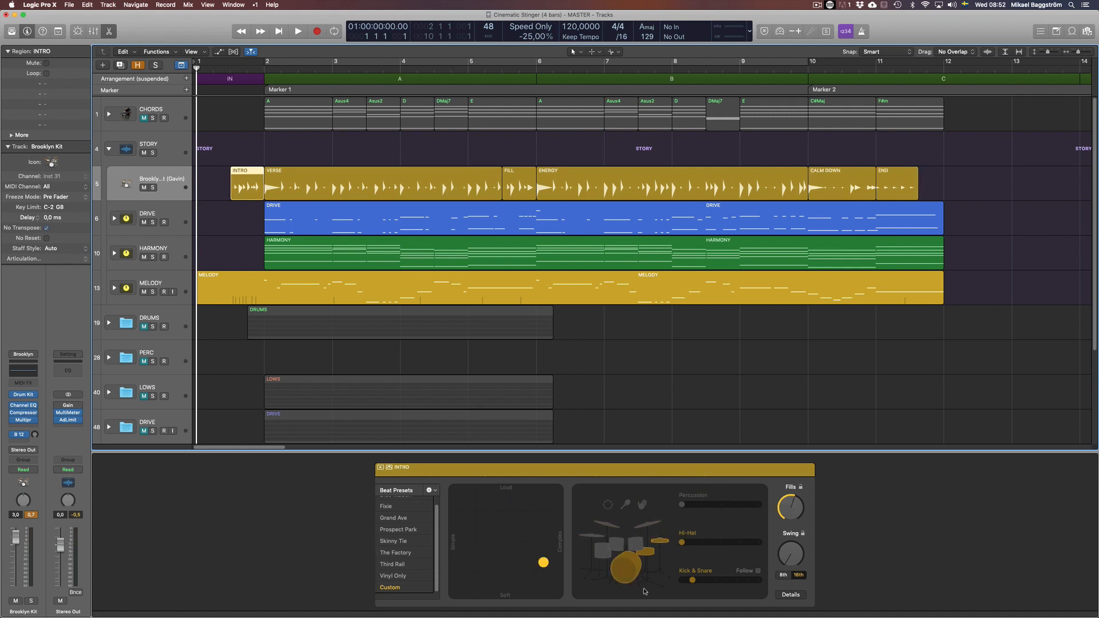
left_click(639, 379)
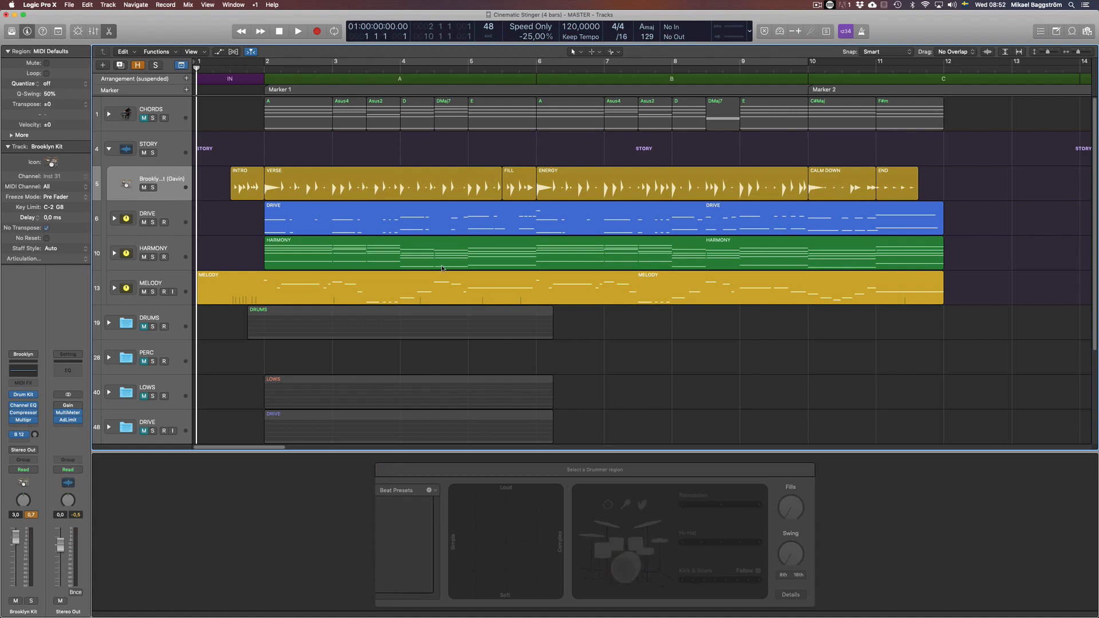
Slightly raise the Fills amount of the INTRO drummer region and deselect the region.
left_click(248, 185)
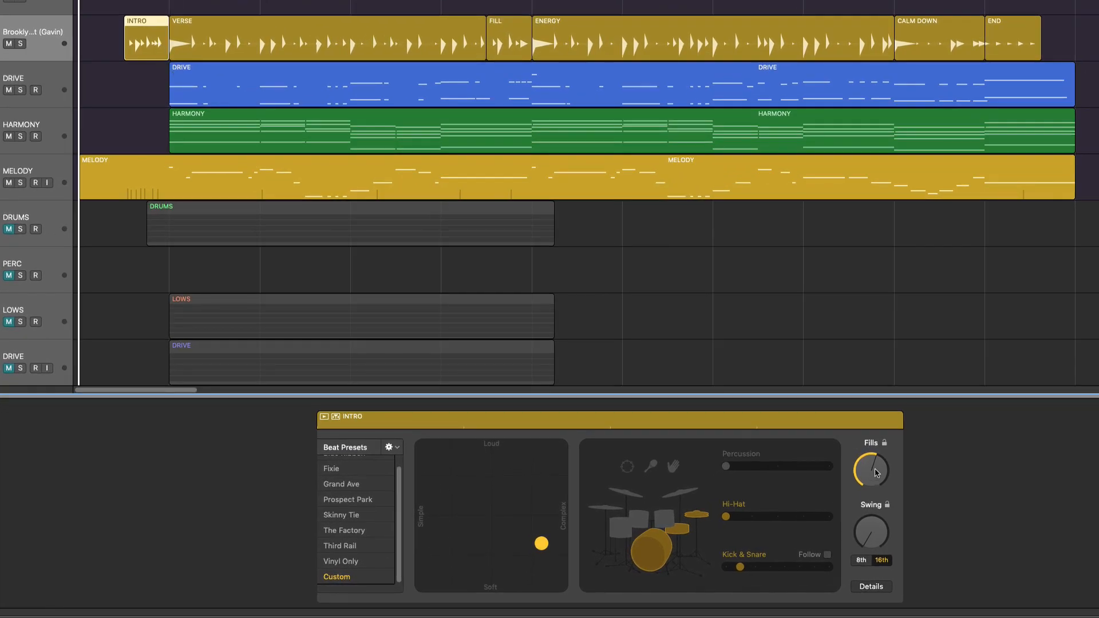
left_click_drag(874, 478, 873, 468)
left_click(785, 273)
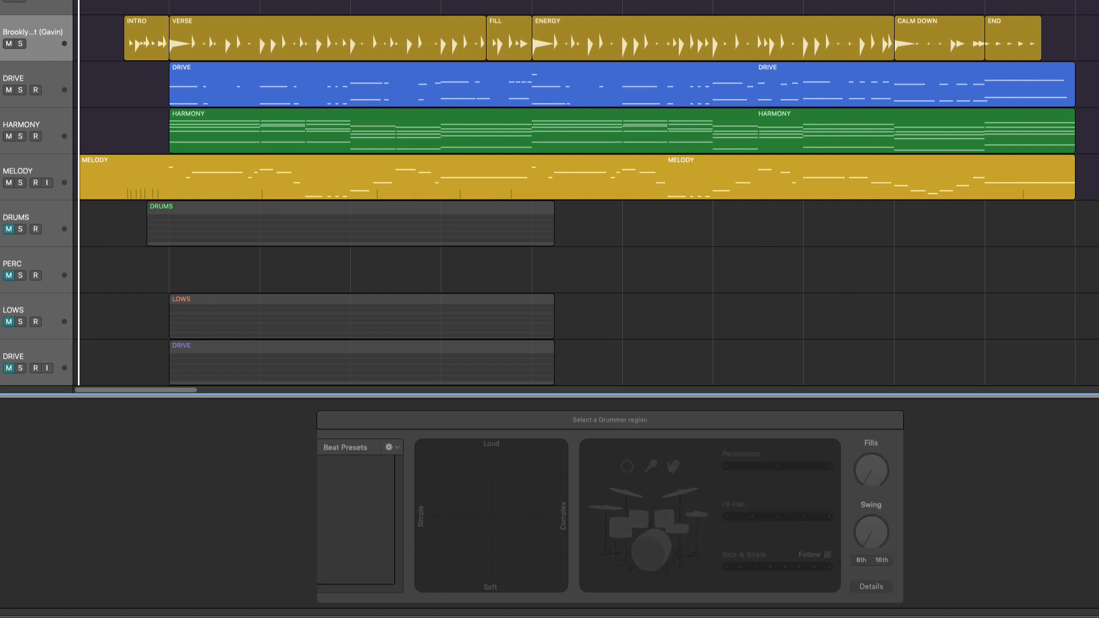
Solo the Brooklyn drummer track, select the INTRO region and play through it.
left_click(20, 44)
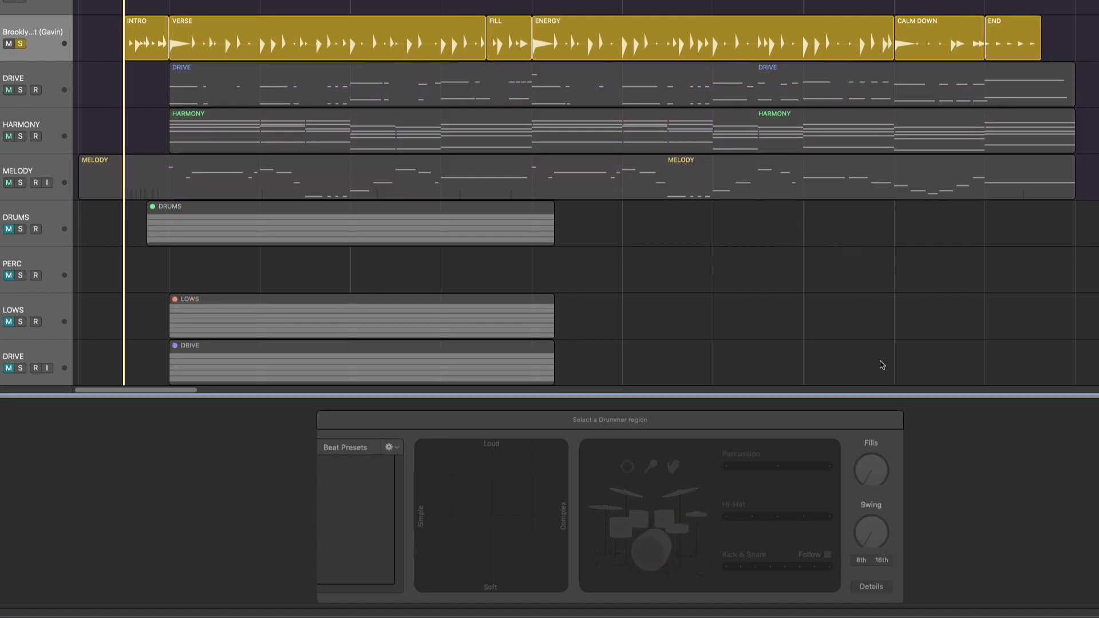
left_click(142, 36)
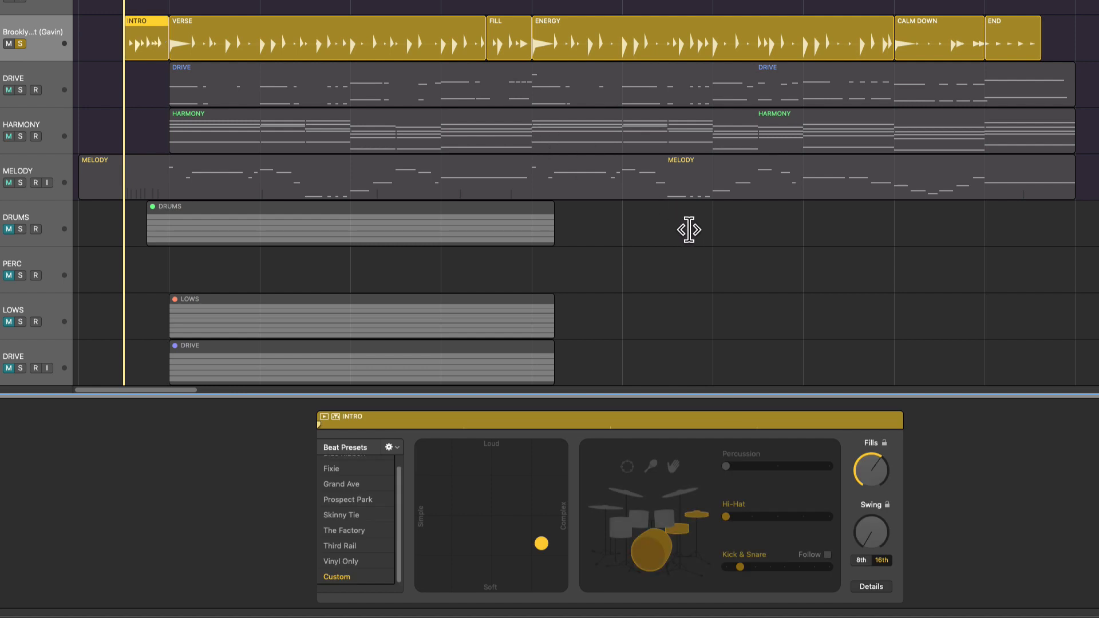
key("space")
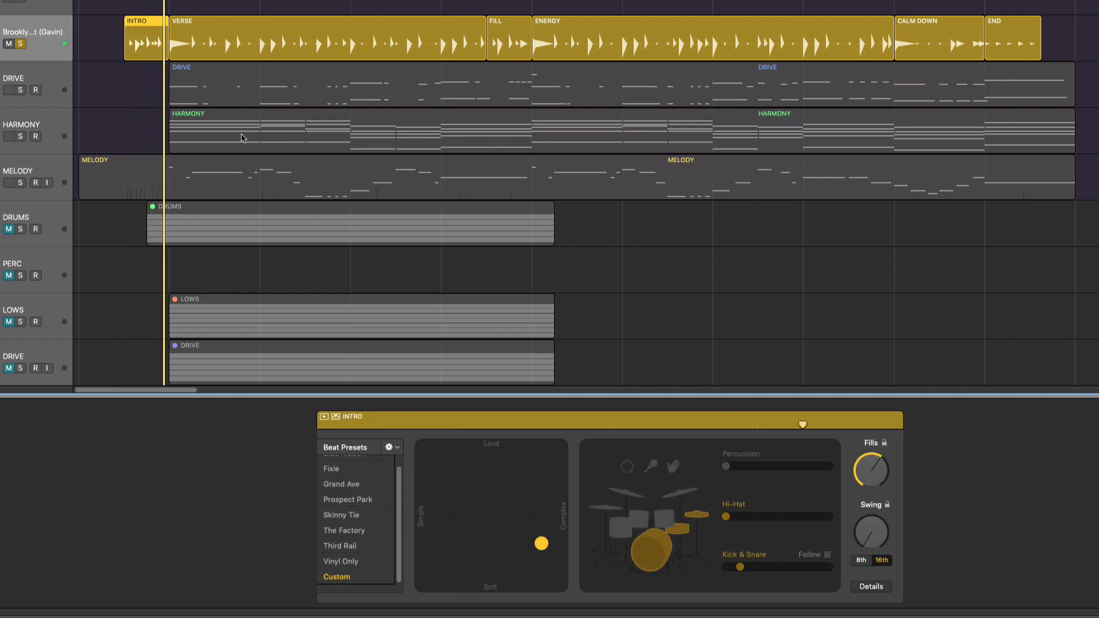
key("space")
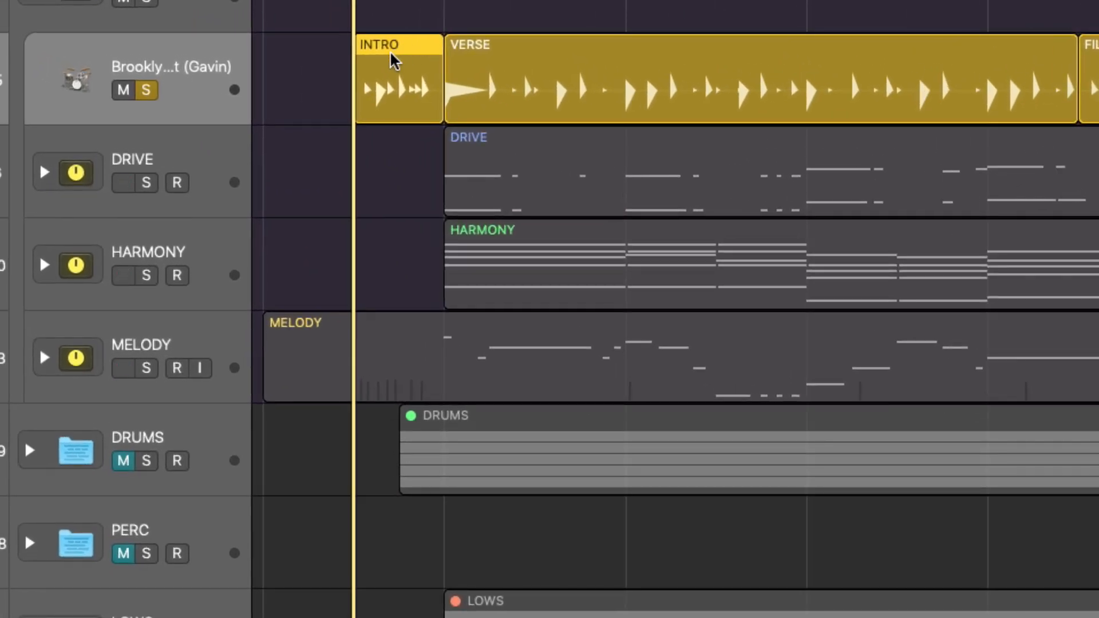
Check the INTRO region's name and compare the VERSE, ENERGY, CALM DOWN, END and INTRO regions in the Drummer Editor.
double_click(398, 51)
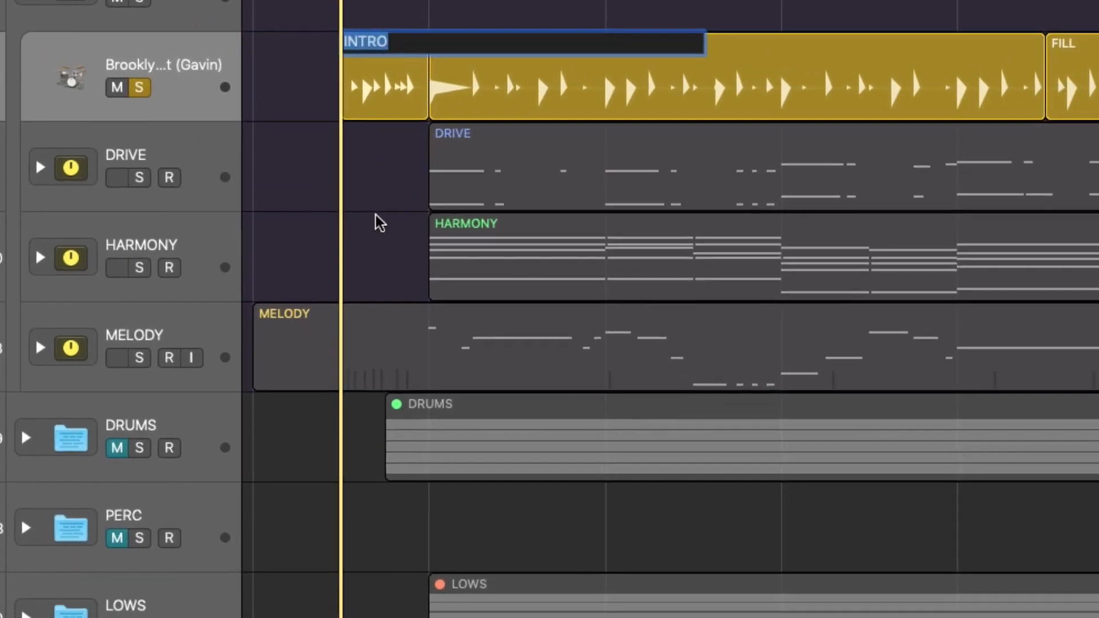
key("Return")
left_click(535, 89)
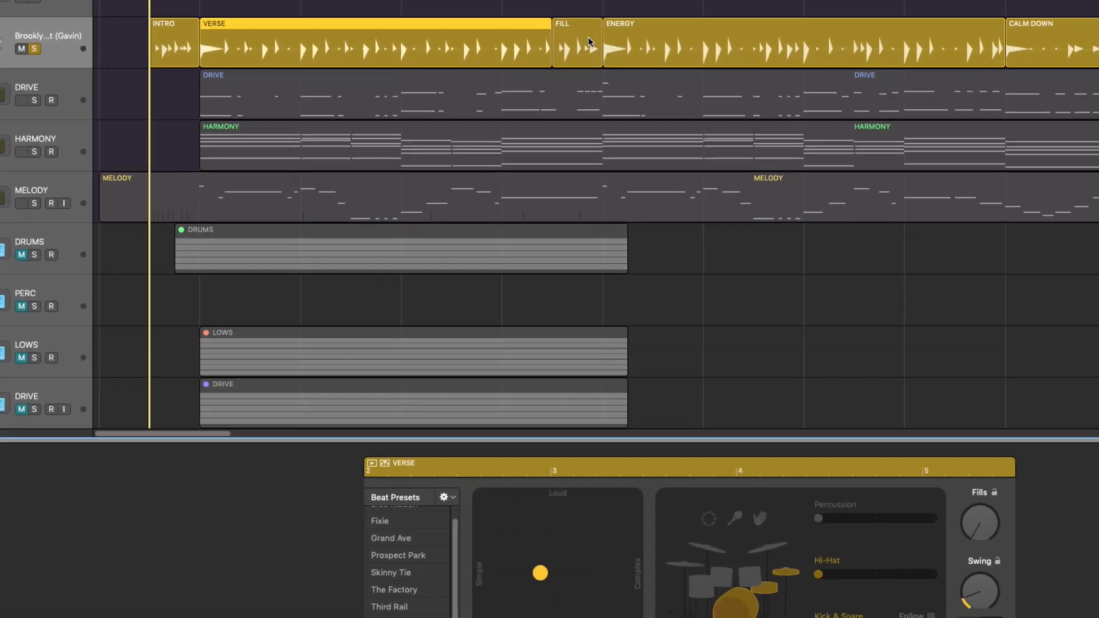
left_click(782, 57)
left_click(554, 39)
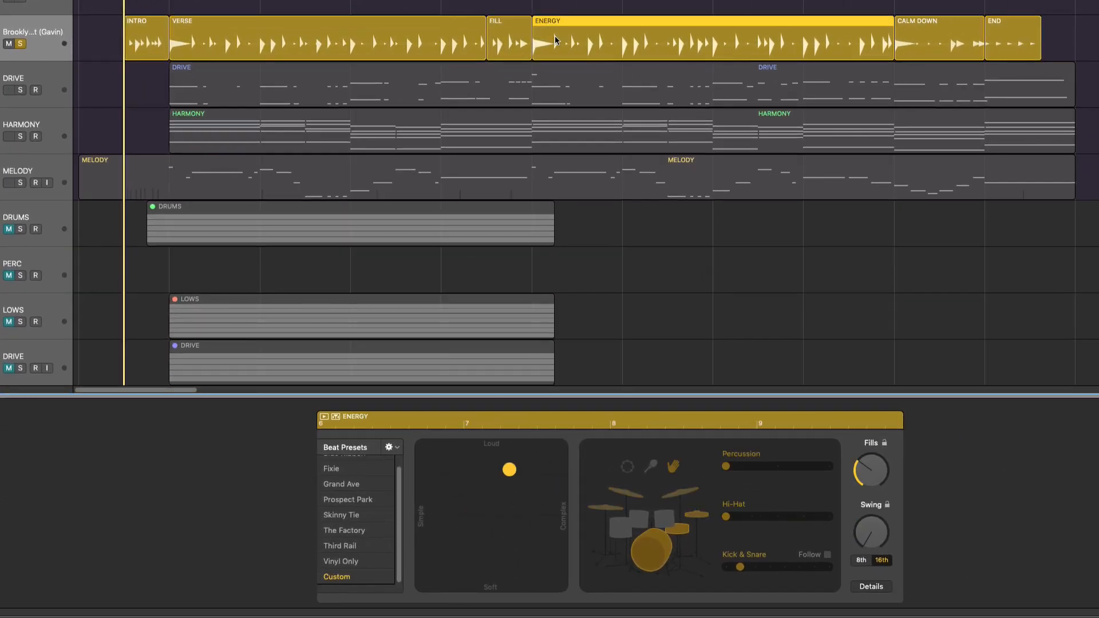
left_click(914, 42)
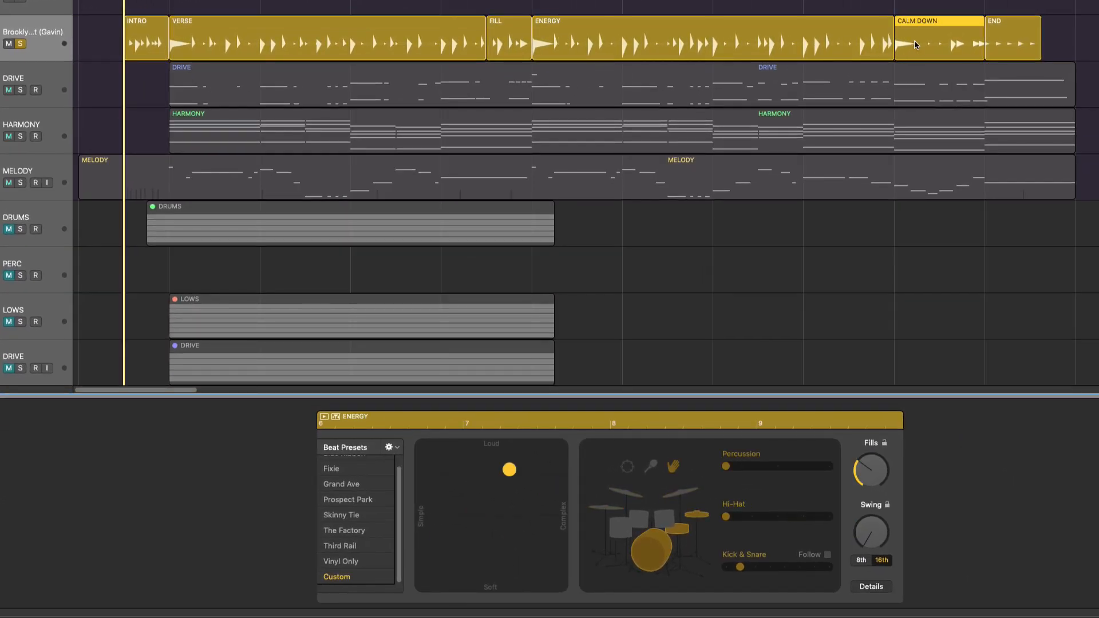
left_click(1016, 42)
left_click(155, 41)
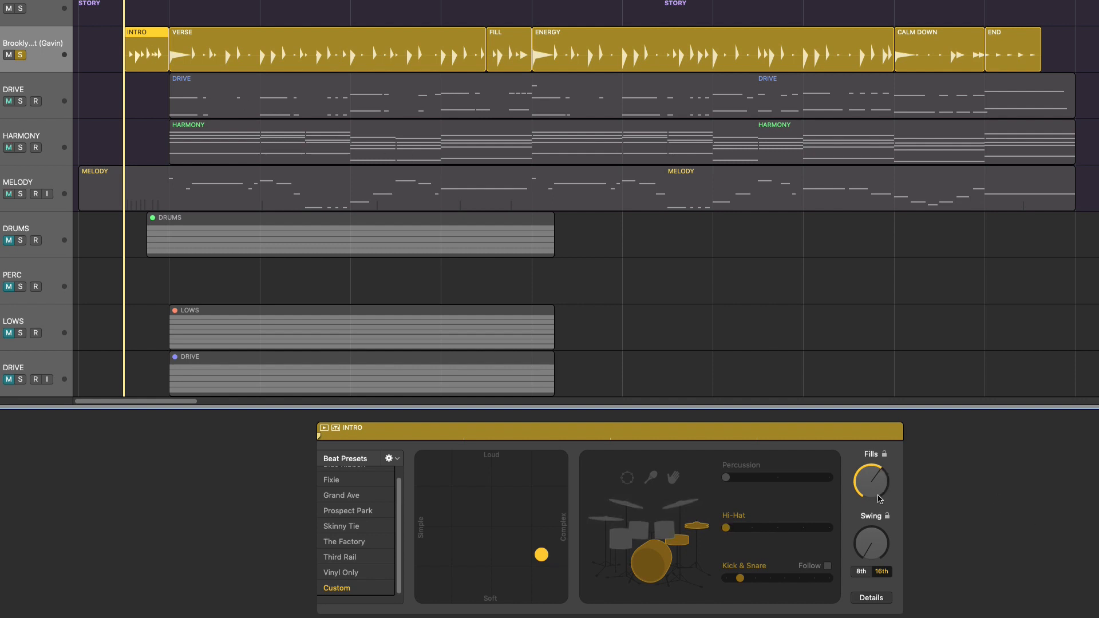
Try the INTRO region with Fills at minimum and the beat set to simple and soft, and audition it.
mouse_move(877, 477)
left_mouse_down()
mouse_move(876, 521)
mouse_move(871, 486)
left_mouse_up()
left_click_drag(542, 555, 424, 568)
left_click(865, 319)
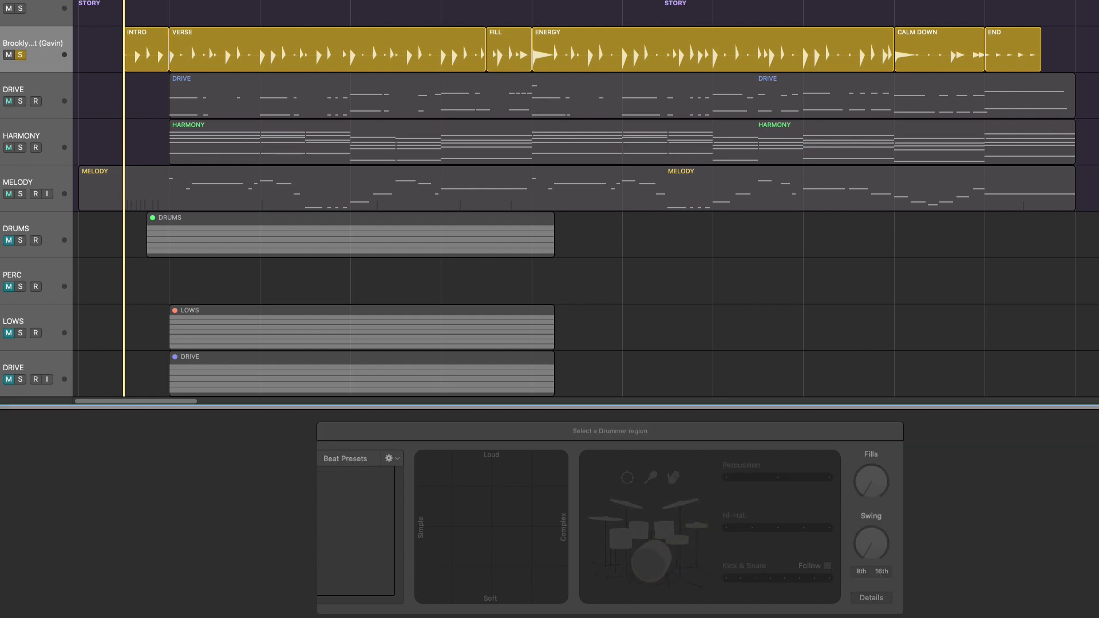
key("space")
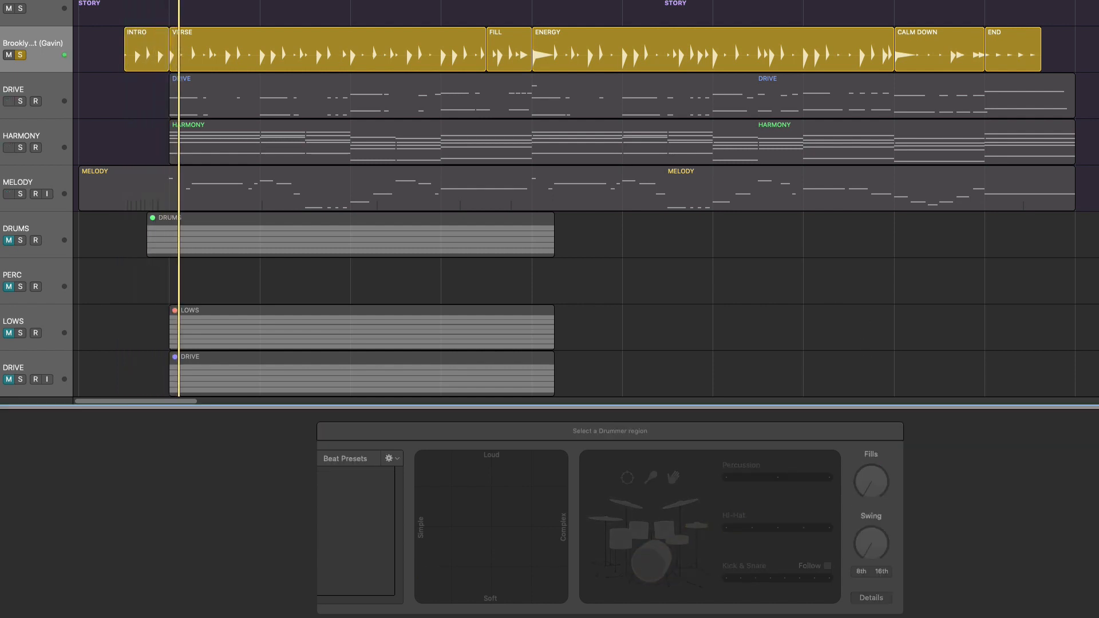
key("space")
Set the INTRO region's beat to complex and fairly soft, raise its Fills to about three quarters, and deselect it.
left_click(154, 43)
left_click(316, 47)
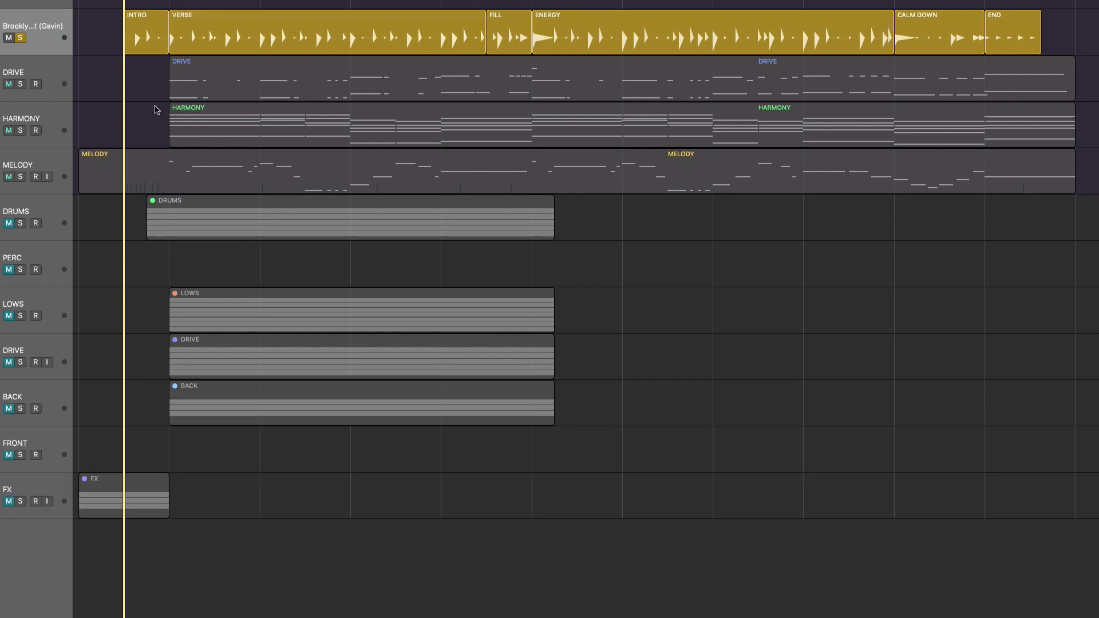
double_click(145, 43)
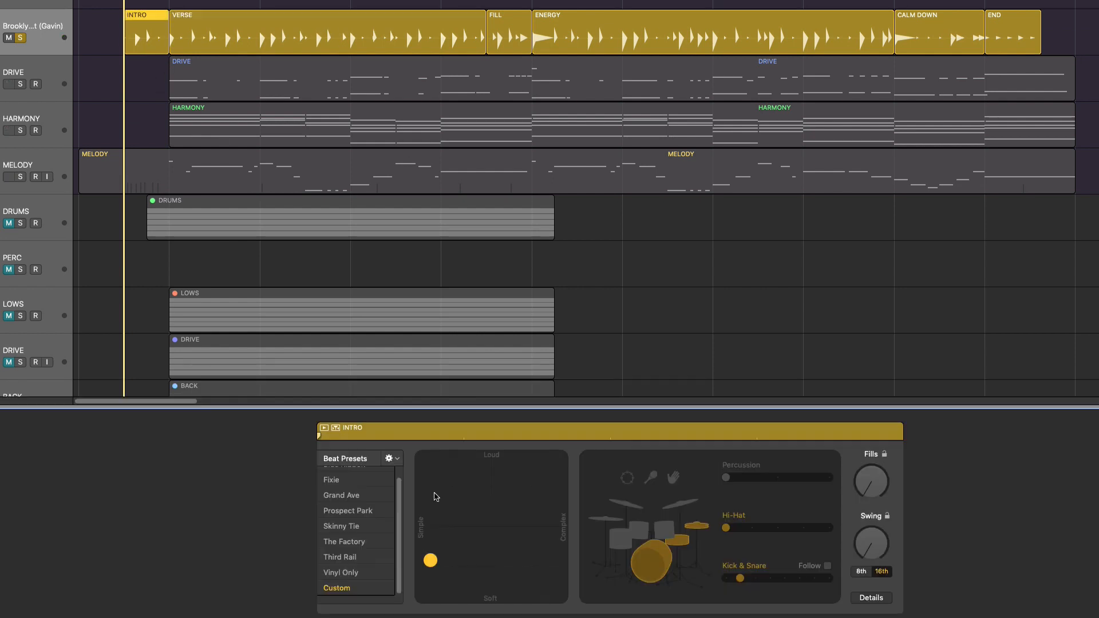
left_click_drag(433, 558, 541, 556)
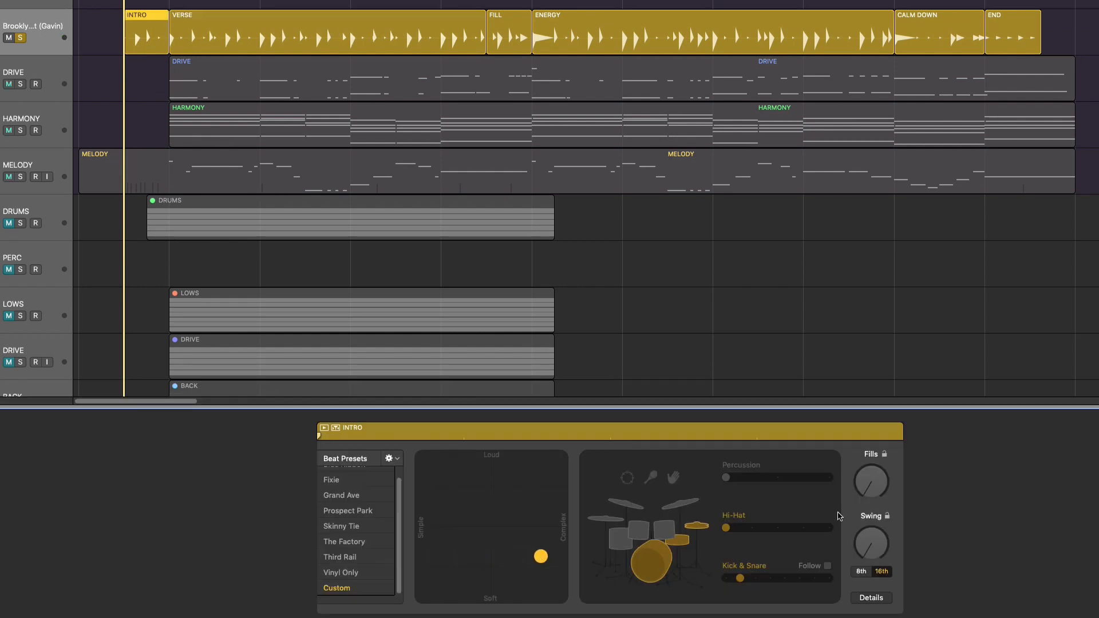
left_click_drag(872, 482, 864, 391)
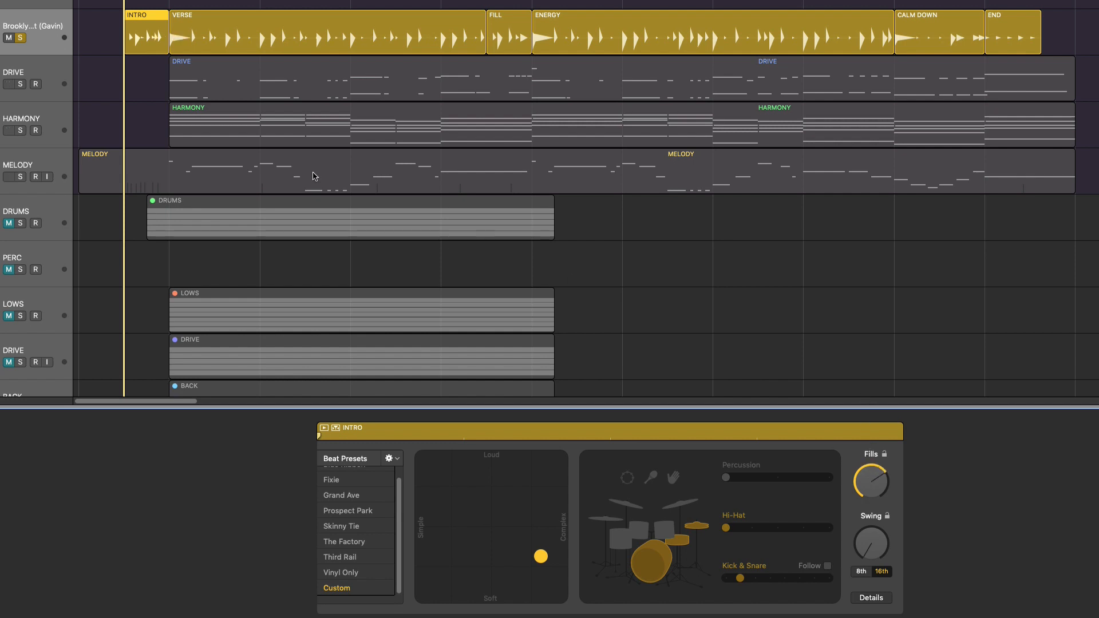
left_click(708, 265)
Play from the INTRO region into the start of the VERSE, and reselect the INTRO region.
key("space")
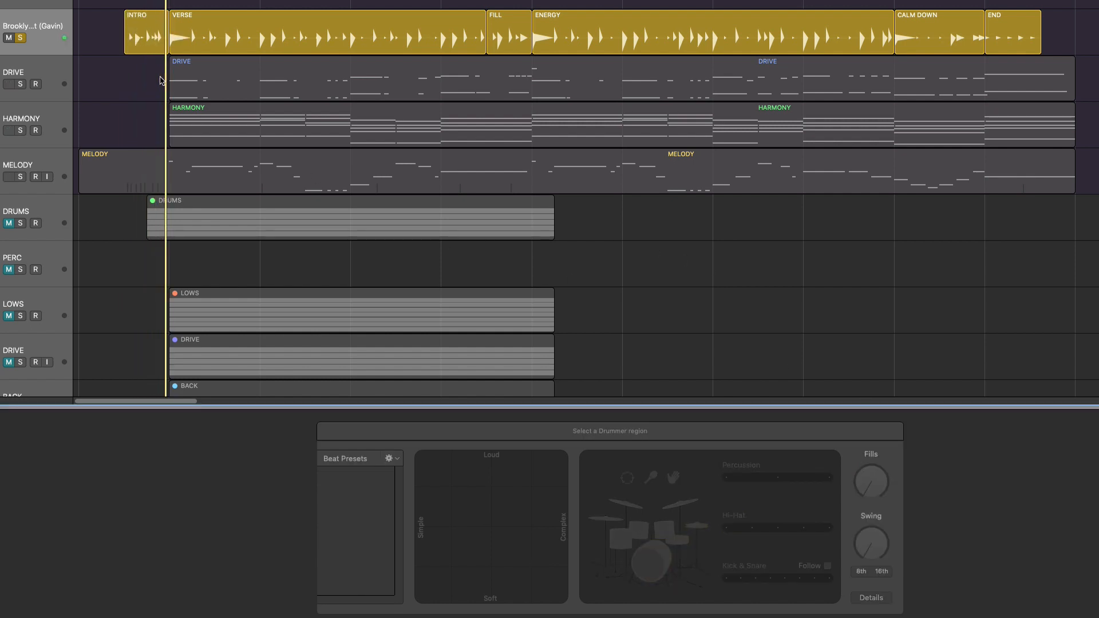
left_click(304, 34)
left_click(146, 31)
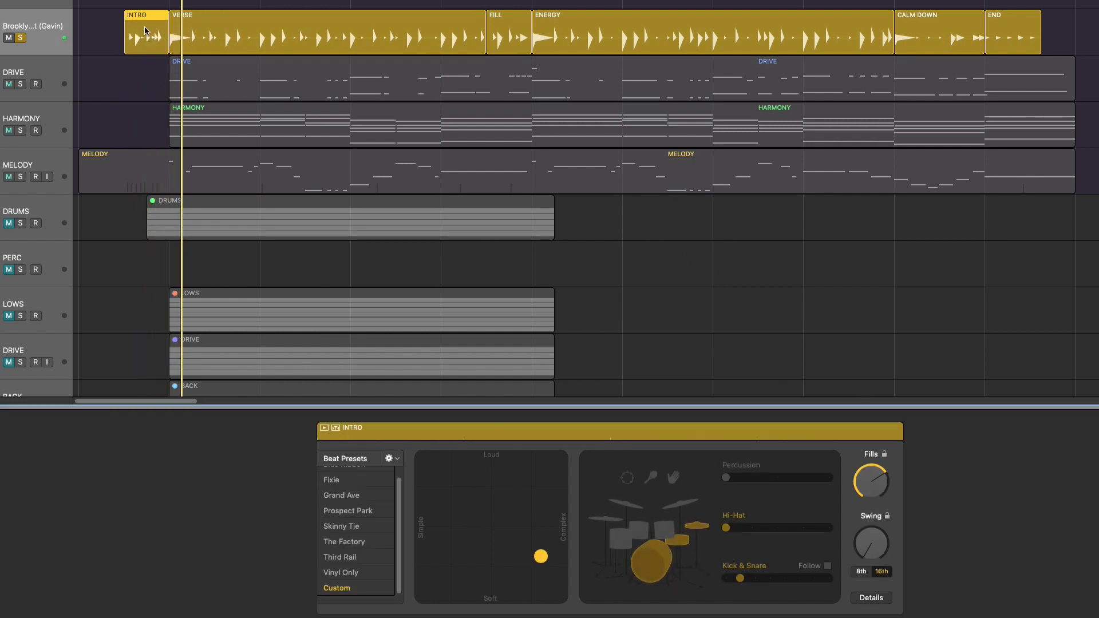
key("space")
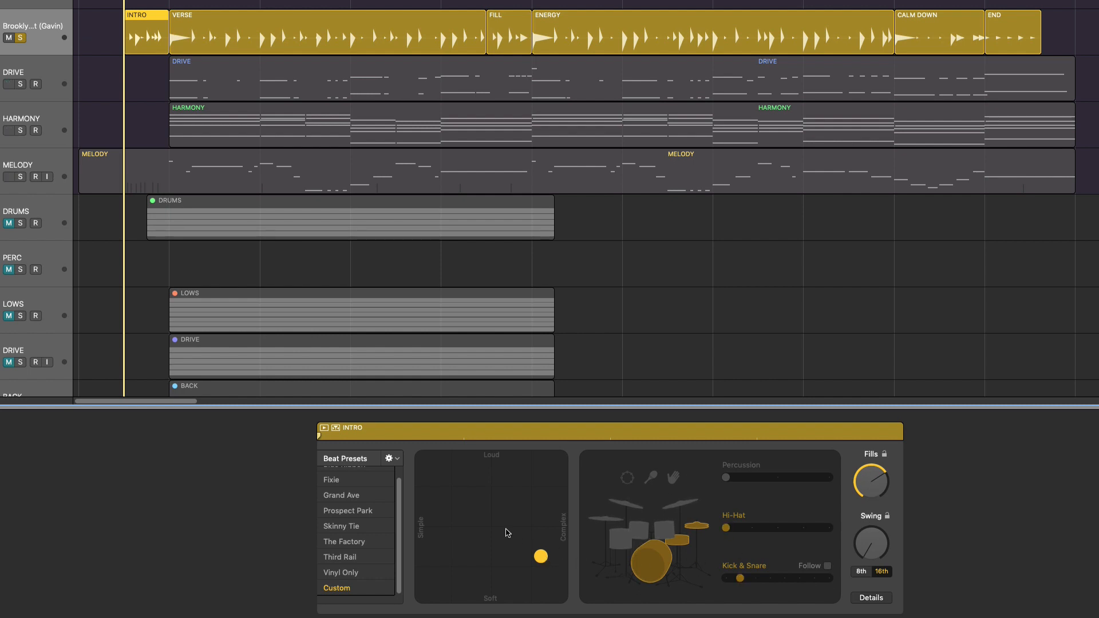
Refresh the INTRO region twice to generate new variations of its drum pattern.
left_click(393, 461)
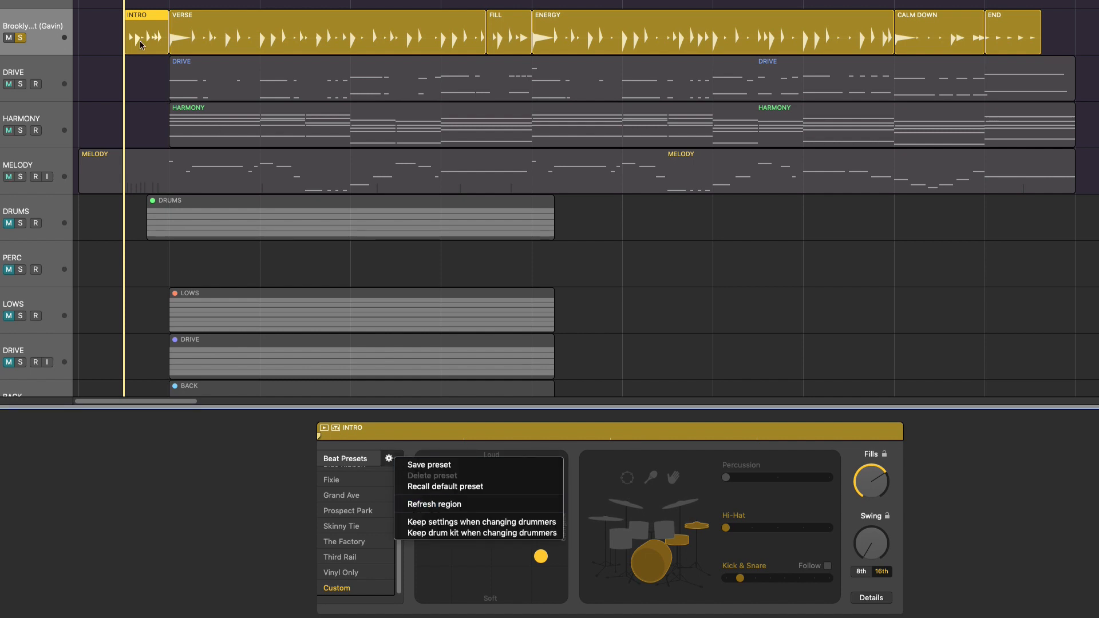
left_click(453, 504)
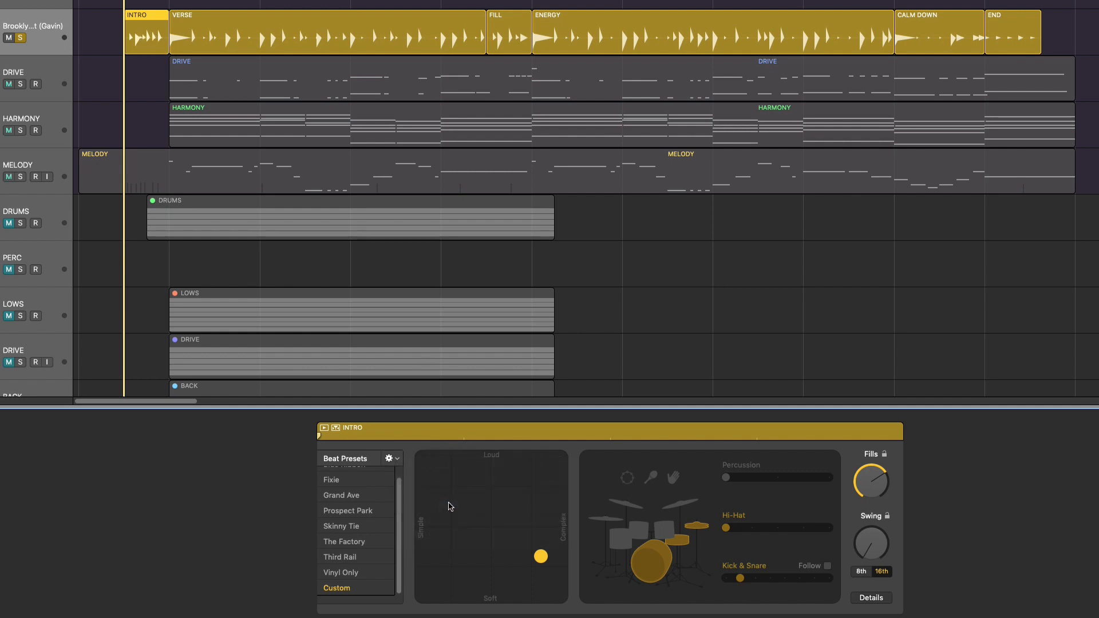
left_click(391, 458)
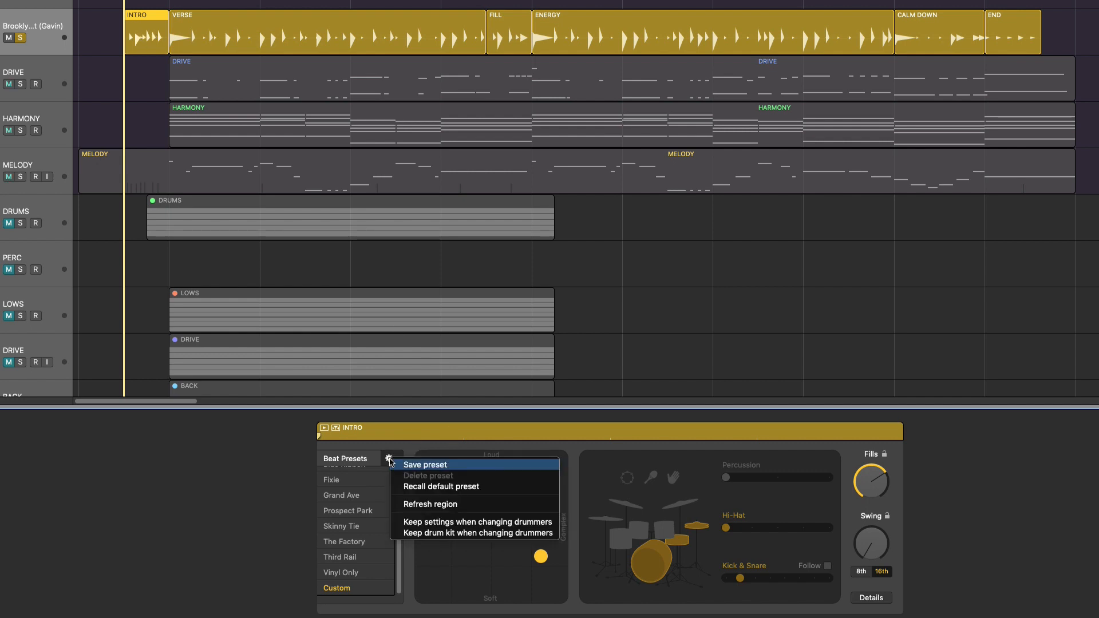
left_click(425, 504)
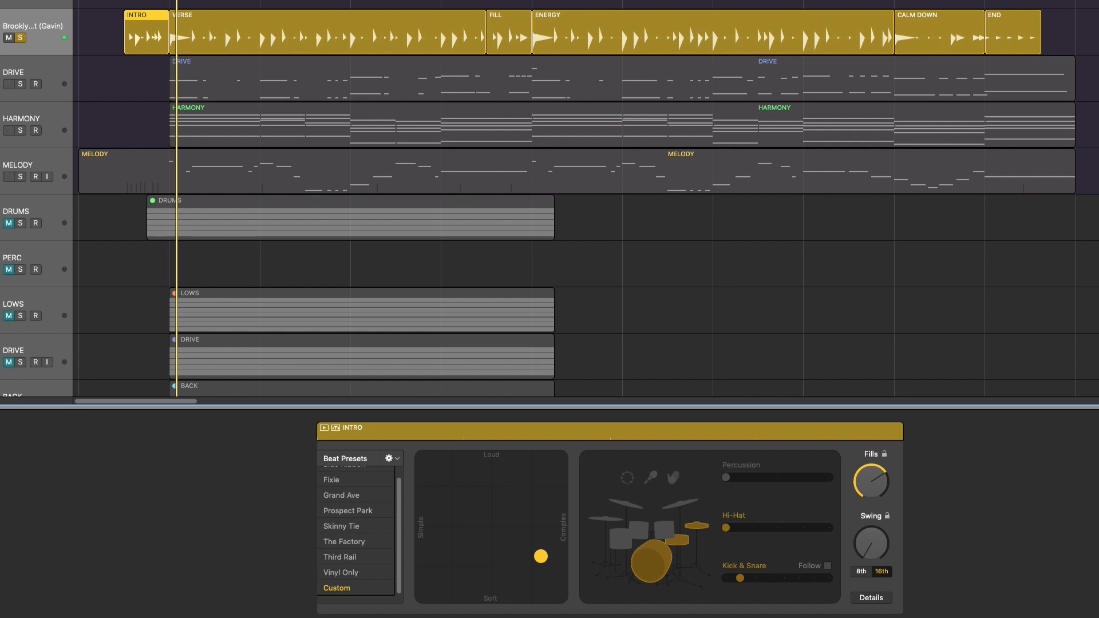
Compare the Drummer Editor settings of the VERSE, INTRO and ENERGY regions.
left_click(246, 23)
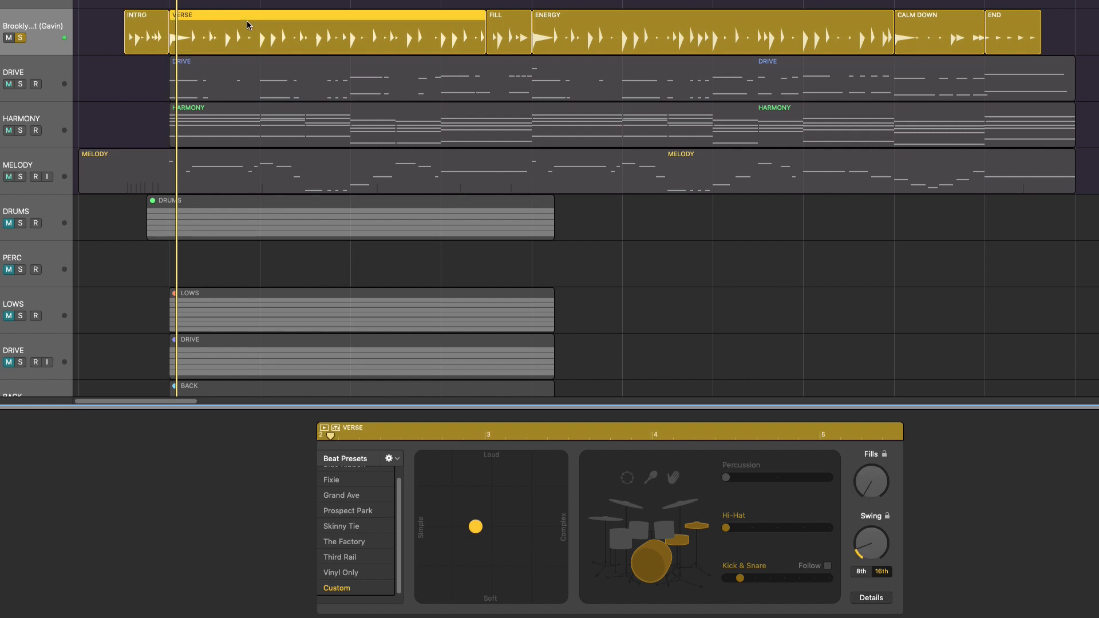
left_click(149, 40)
left_click(313, 37)
left_click(654, 39)
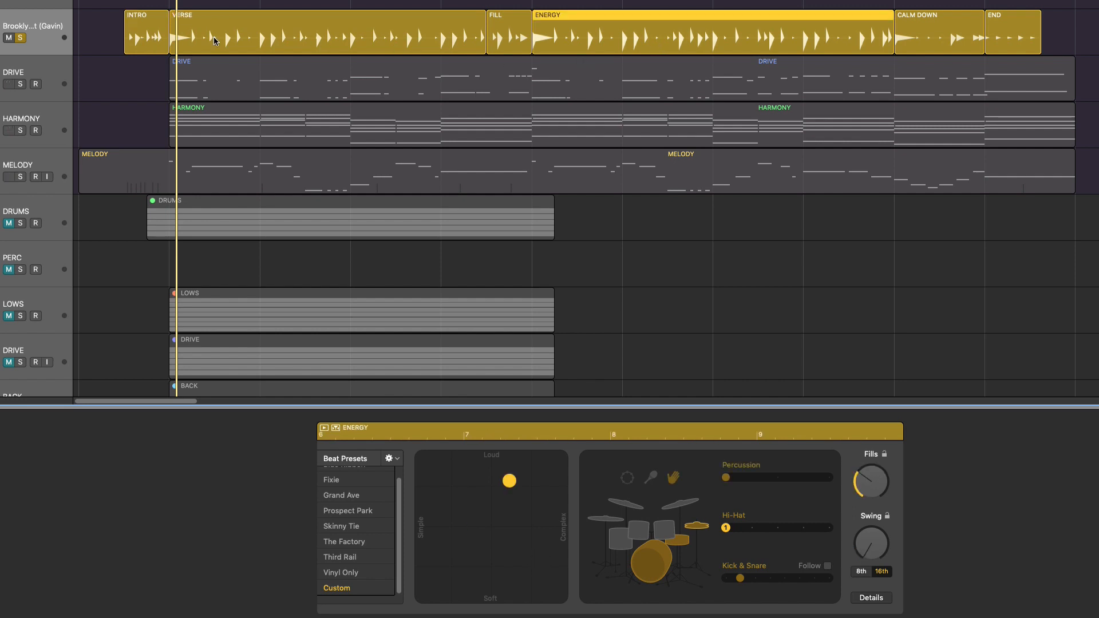
left_click(194, 36)
left_click(152, 36)
left_click(220, 37)
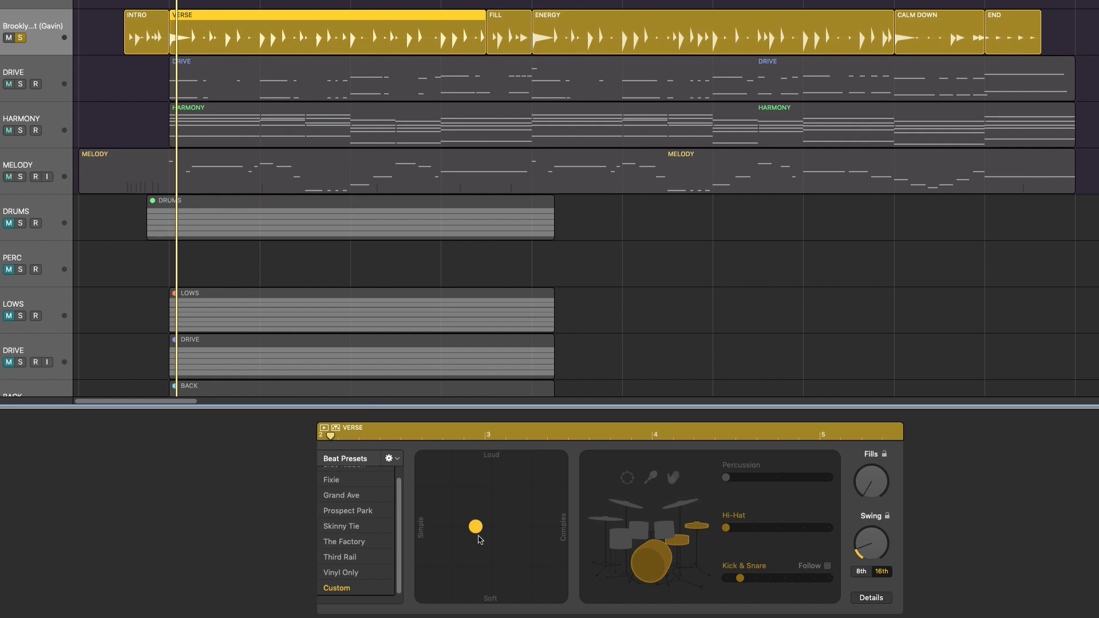
left_click(137, 31)
Raise the VERSE region's Hi-Hat variation to about the middle of its range and deselect the region.
left_click(243, 54)
left_click_drag(735, 532, 781, 533)
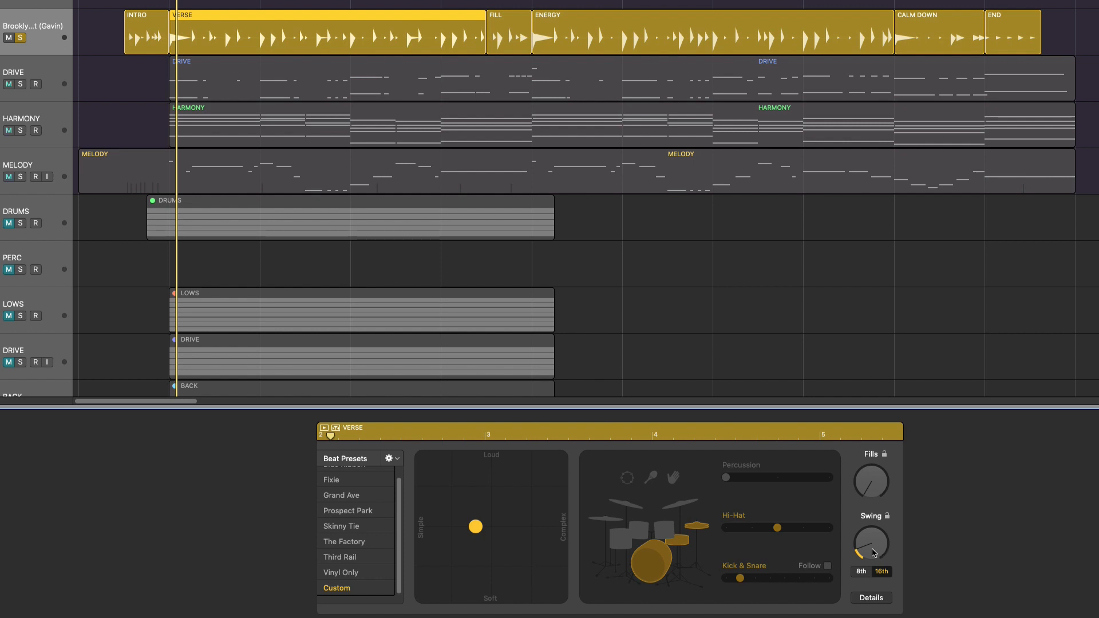
mouse_move(872, 552)
left_click(743, 349)
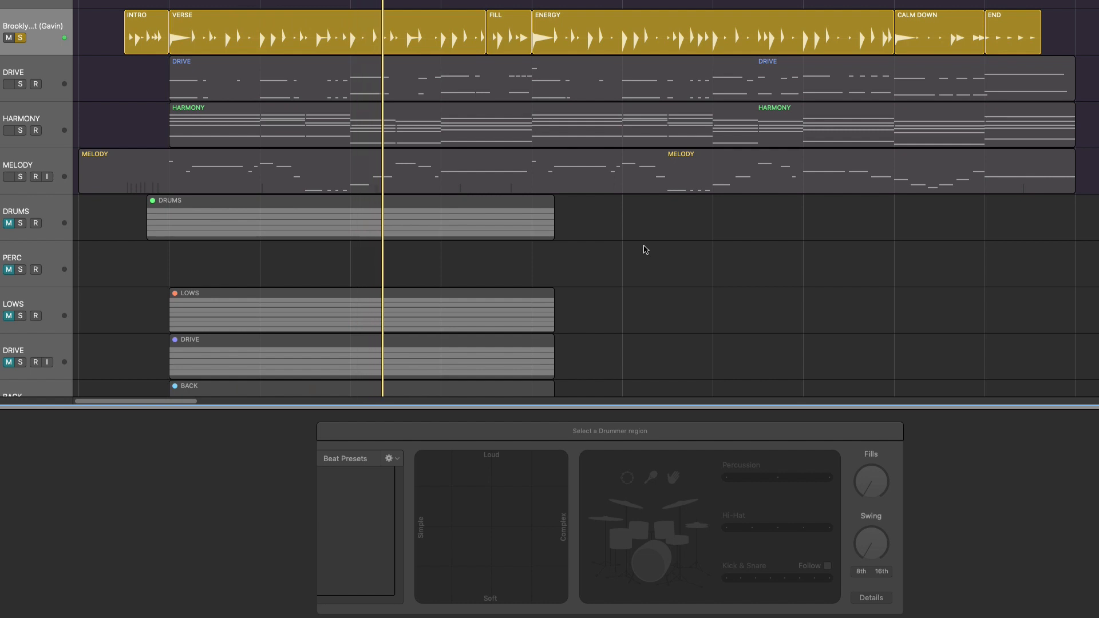
Examine the Drummer Editor settings of the VERSE, FILL and ENERGY regions in turn.
left_click(415, 34)
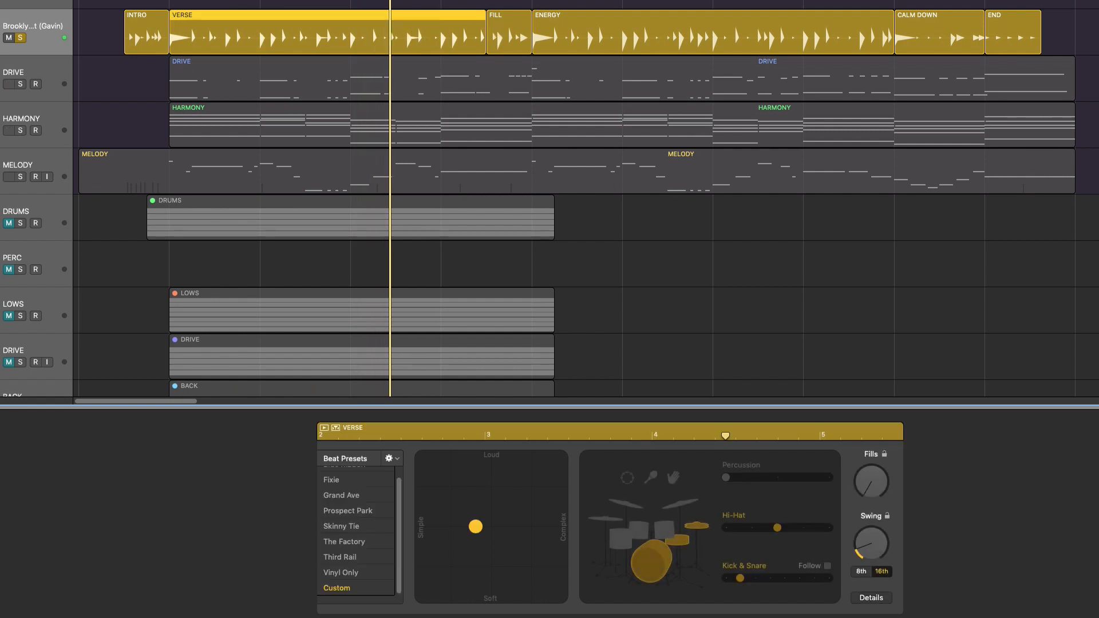
left_click(519, 29)
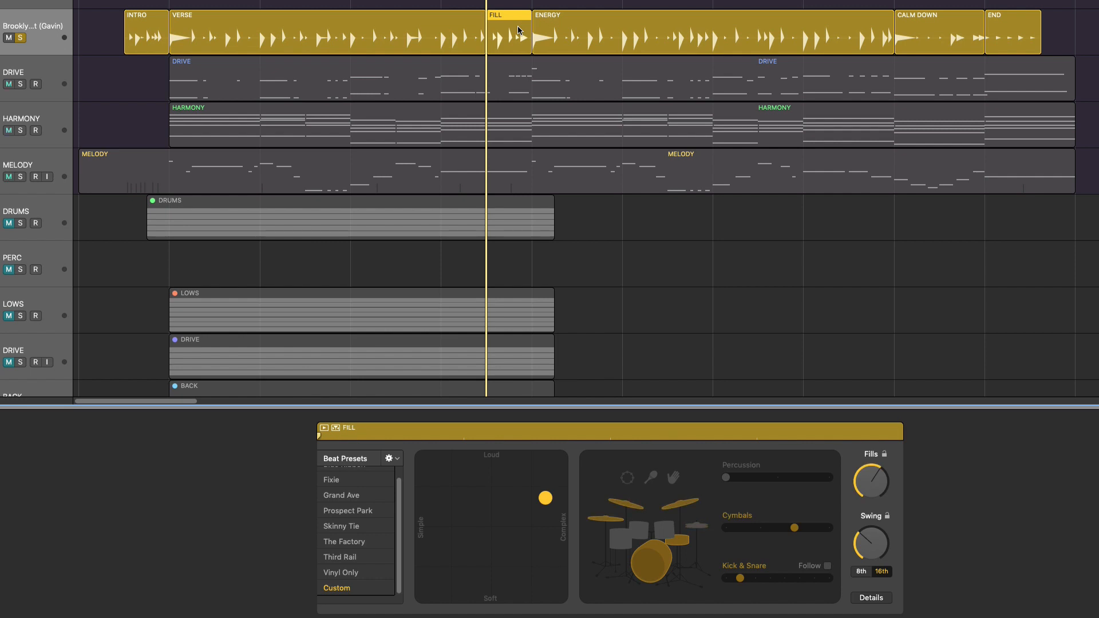
left_click(586, 34)
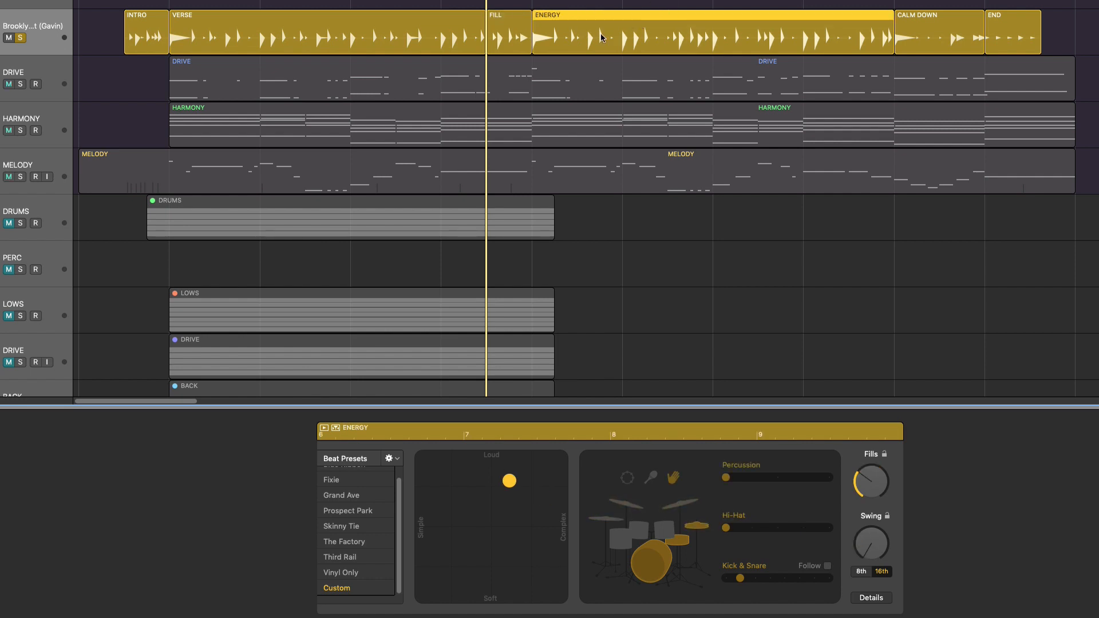
Unsolo the Brooklyn drummer track and play the FILL into ENERGY transition with the full arrangement.
left_click(20, 38)
left_click(714, 336)
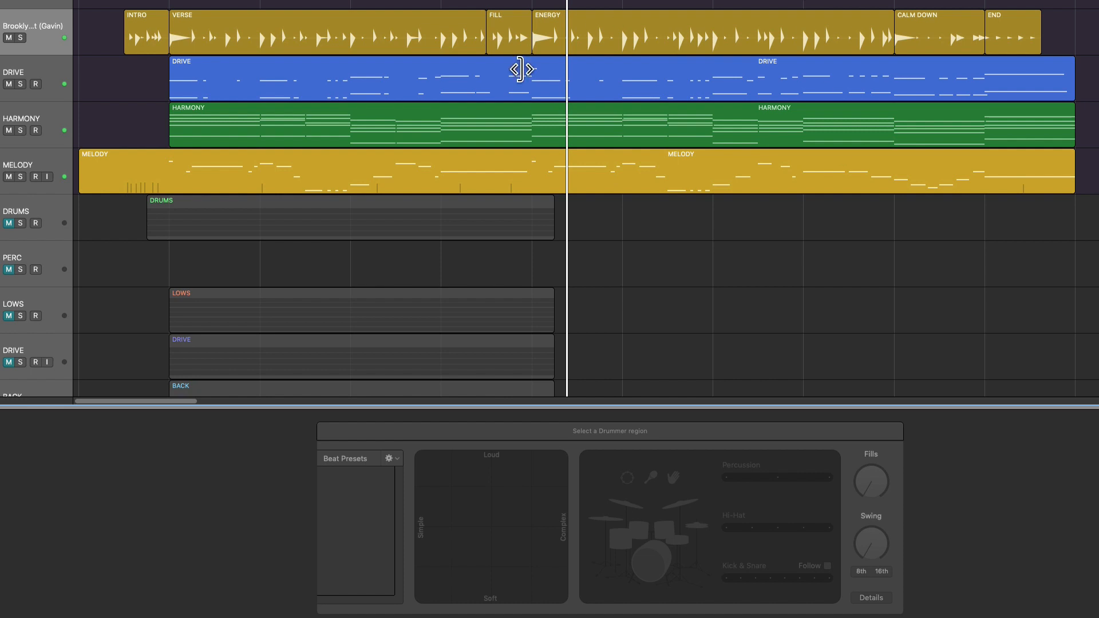
key("space")
Review the Drummer Editor settings of the FILL and INTRO regions.
left_click(512, 37)
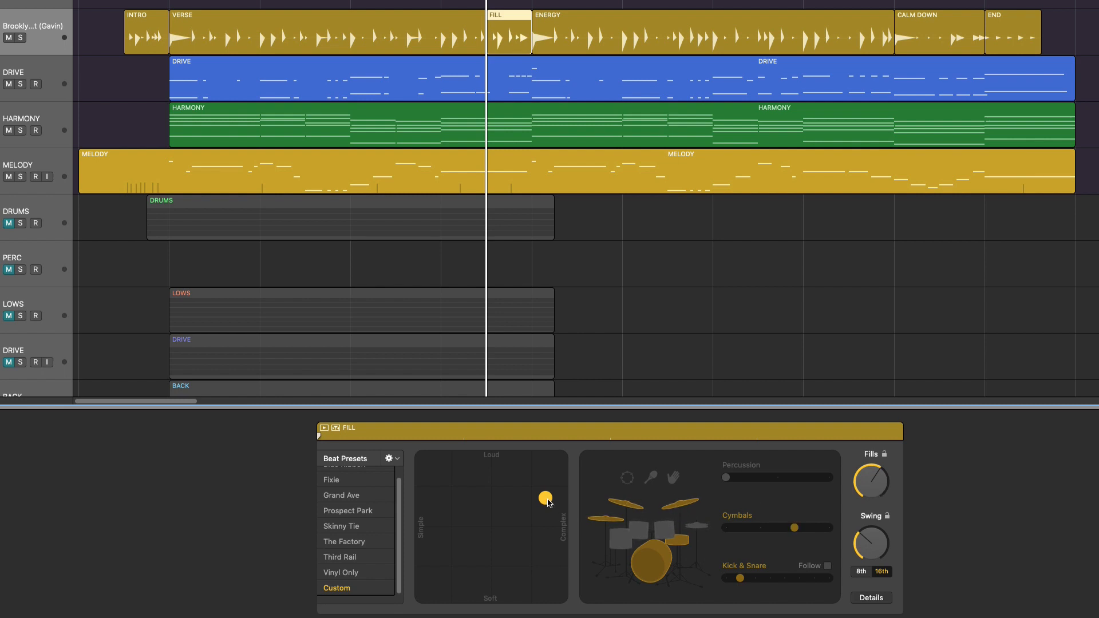
left_click(140, 37)
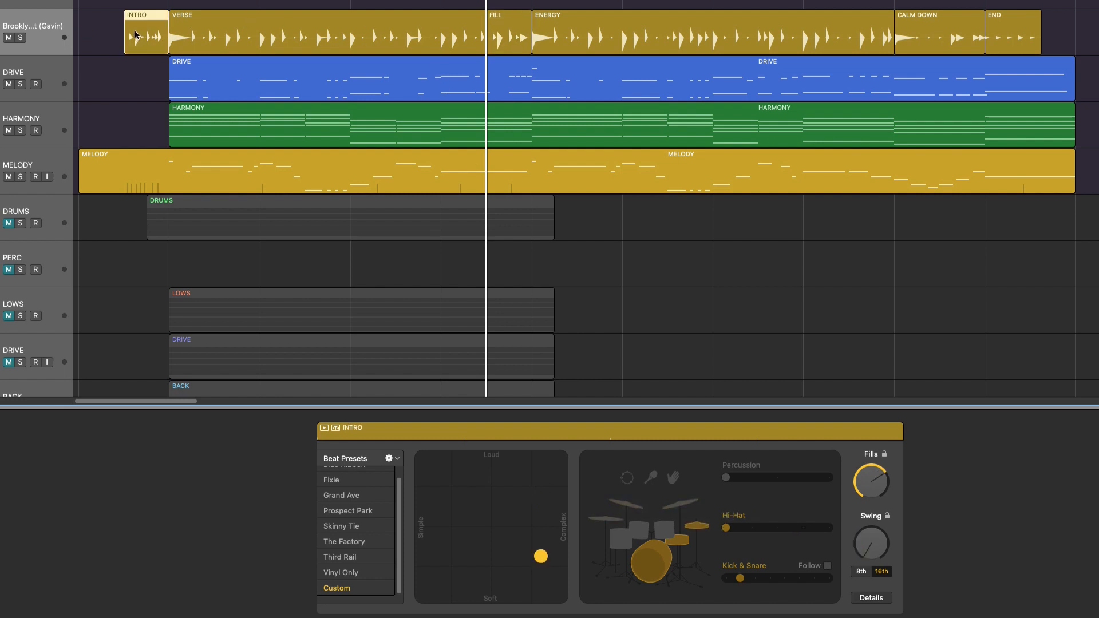
Review the Drummer Editor settings of the FILL, ENERGY, CALM DOWN and END regions in turn.
left_click(497, 23)
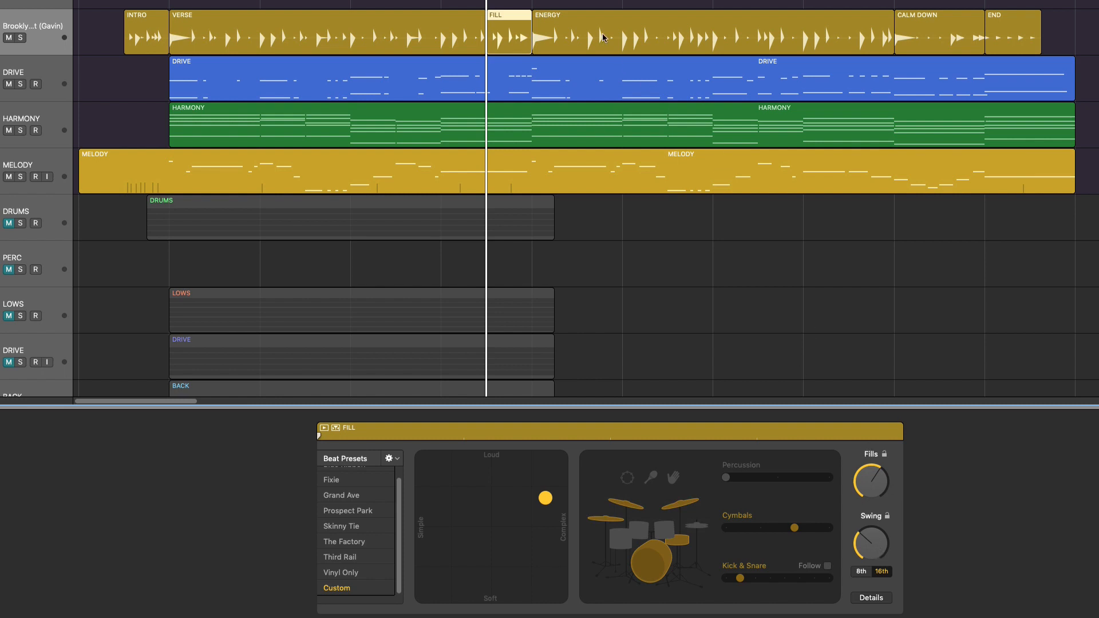
left_click(577, 15)
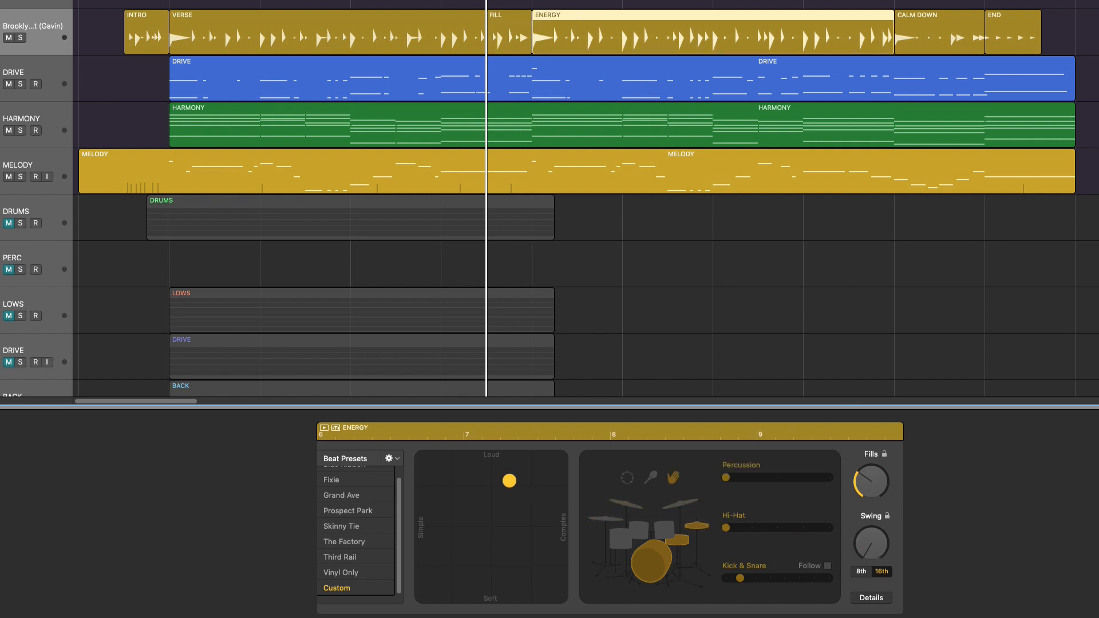
key("period")
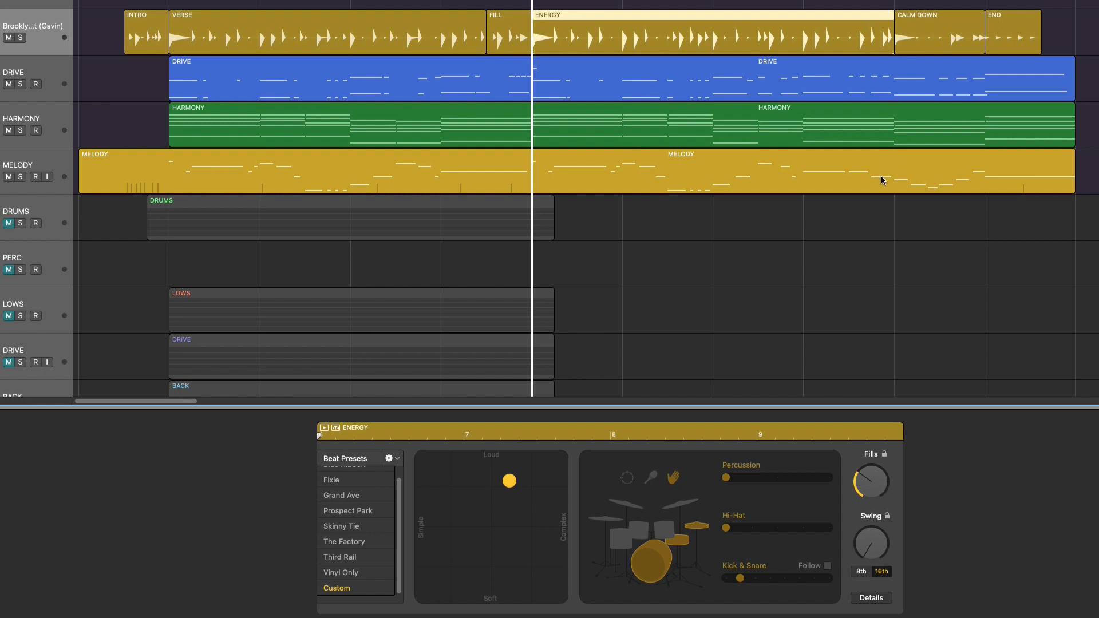
left_click(928, 39)
left_click(894, 1)
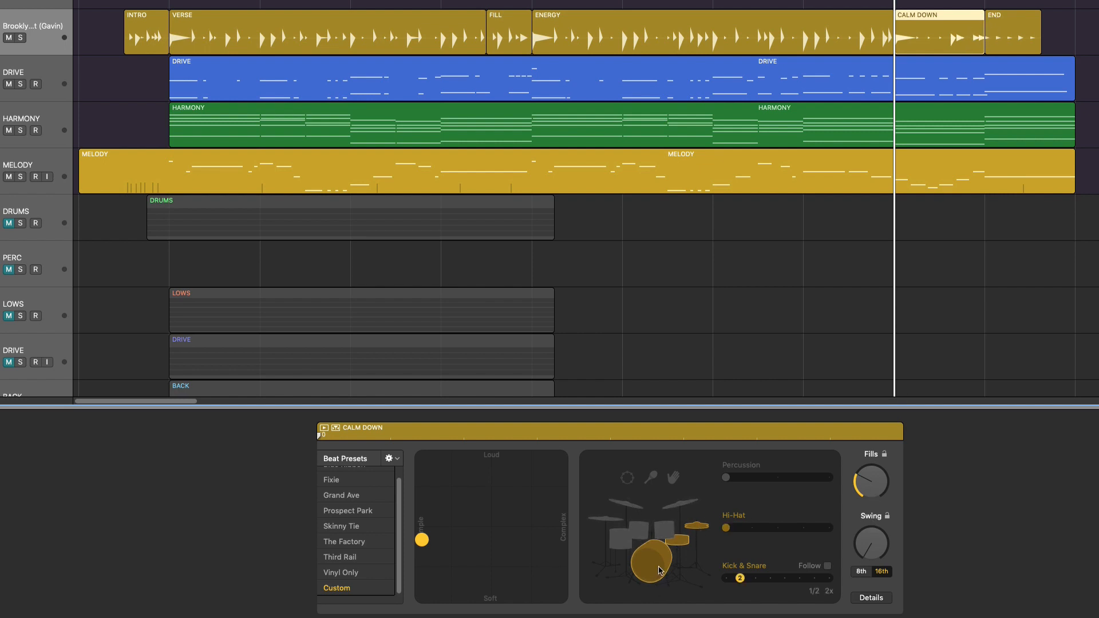
left_click(999, 40)
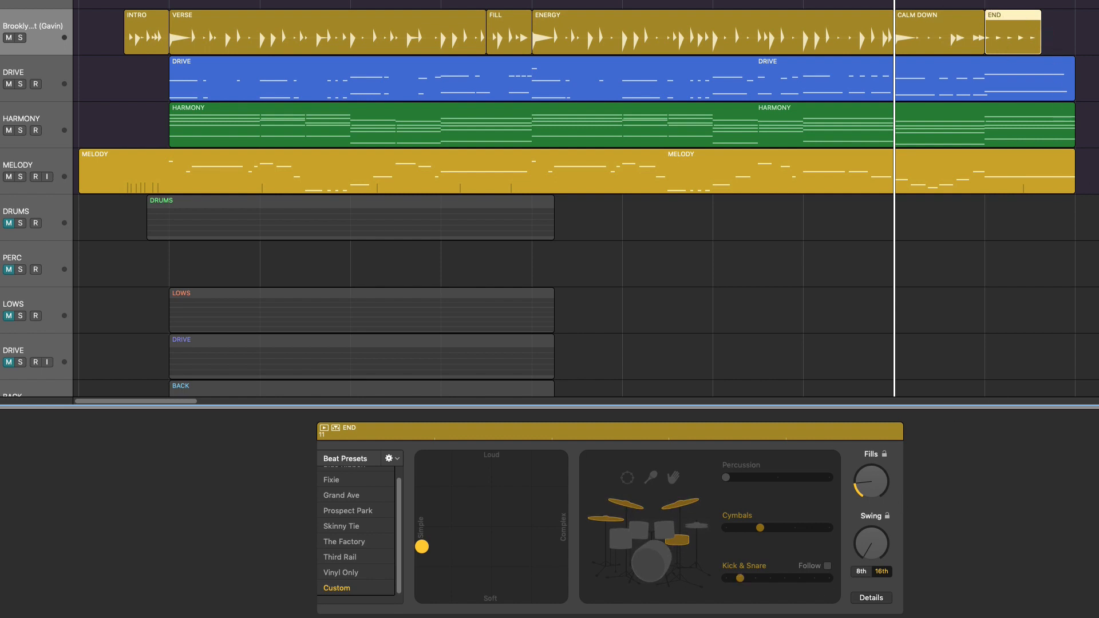
Solo the Brooklyn drummer track and play from bar 8 through the CALM DOWN and END regions.
key("comma")
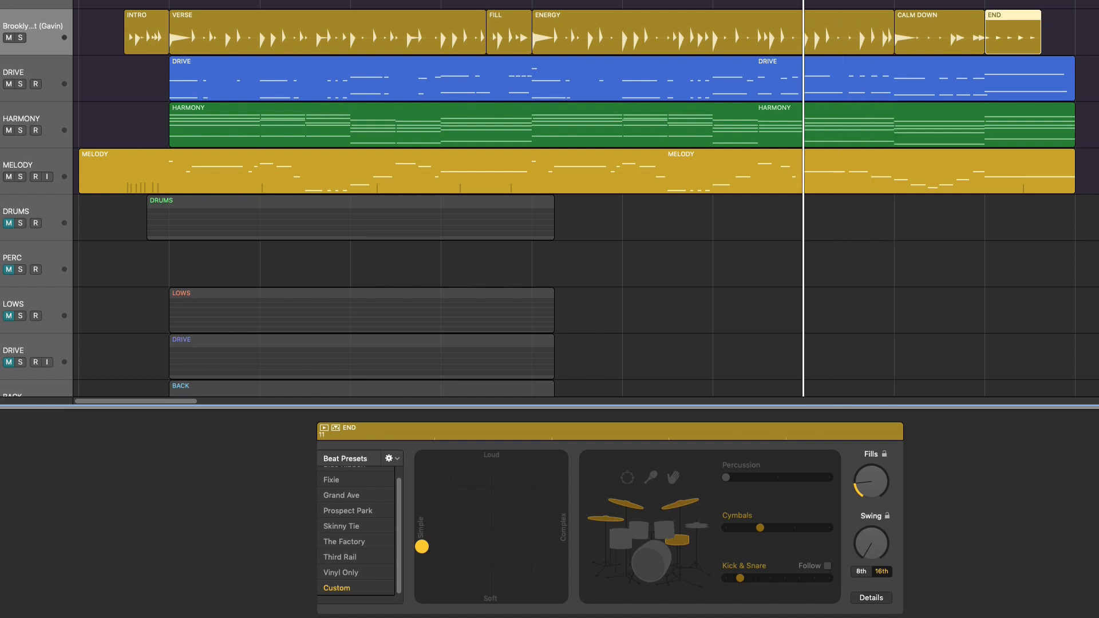
left_click(19, 38)
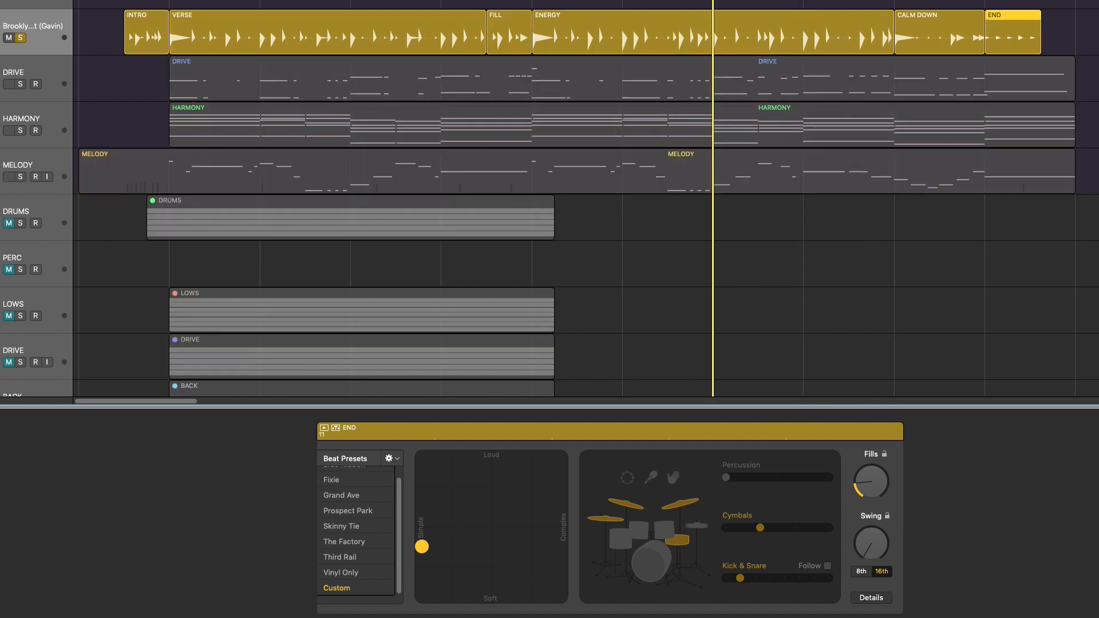
key("comma")
key("space")
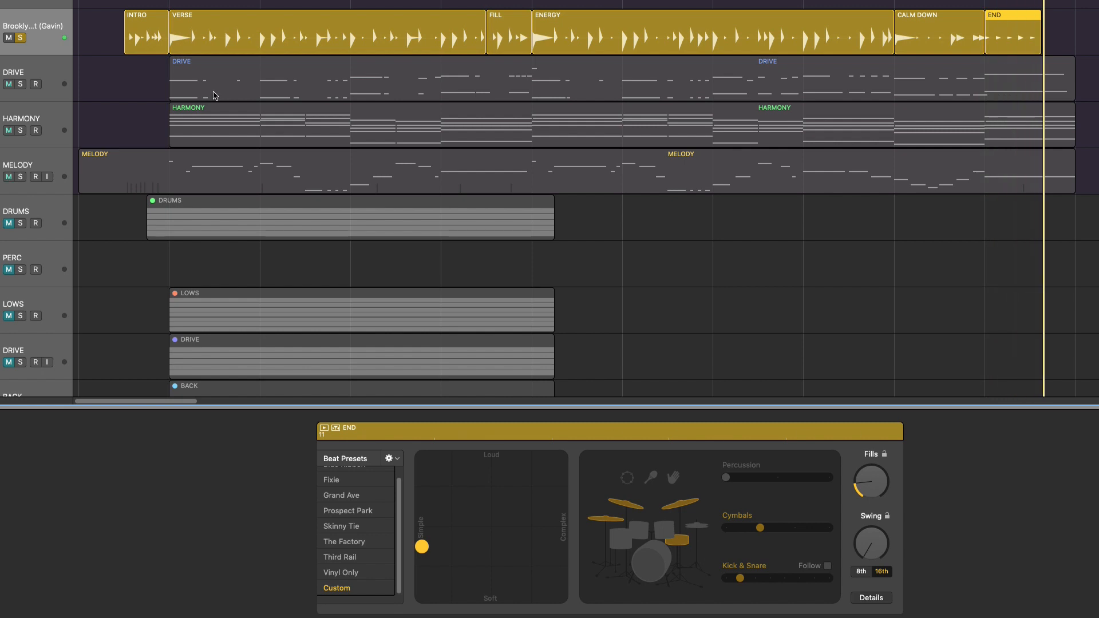
Unsolo the Brooklyn drummer track and play the ending from bar 8 with the full arrangement.
left_click(20, 38)
key("space")
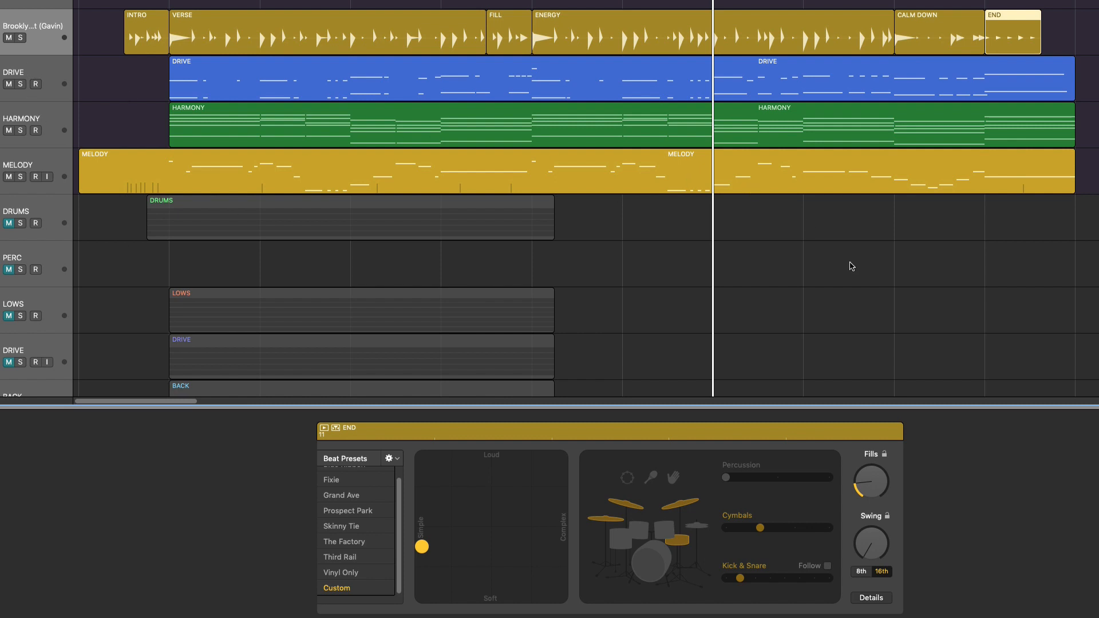
key("space")
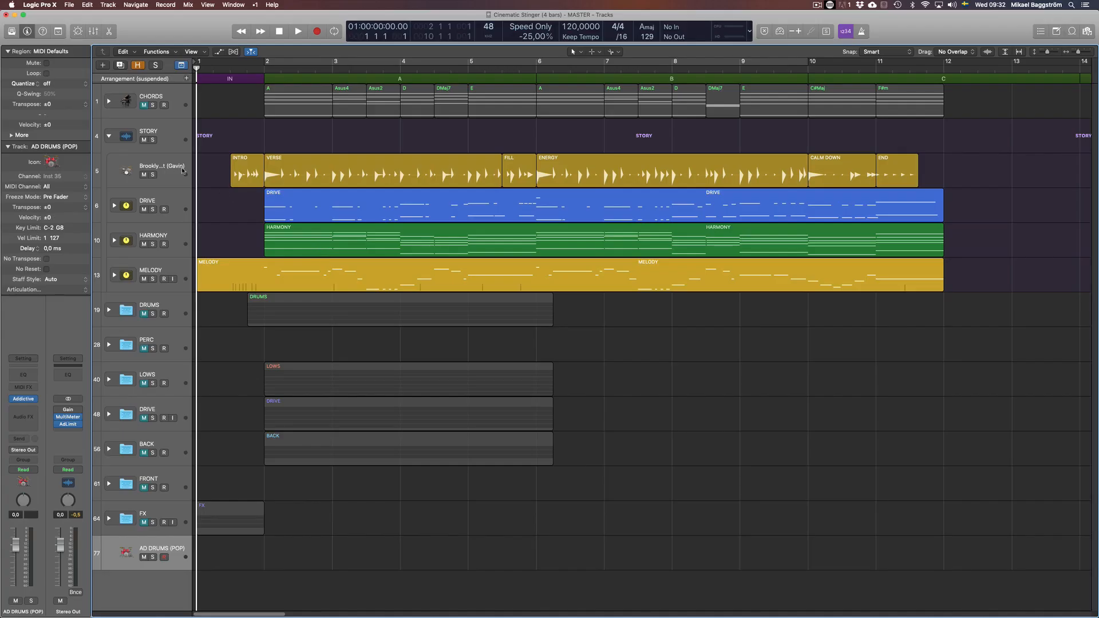
Move the AD DRUMS (POP) track directly below the Brooklyn drummer track and briefly view its Addictive Drums 2 instrument.
left_click(183, 170)
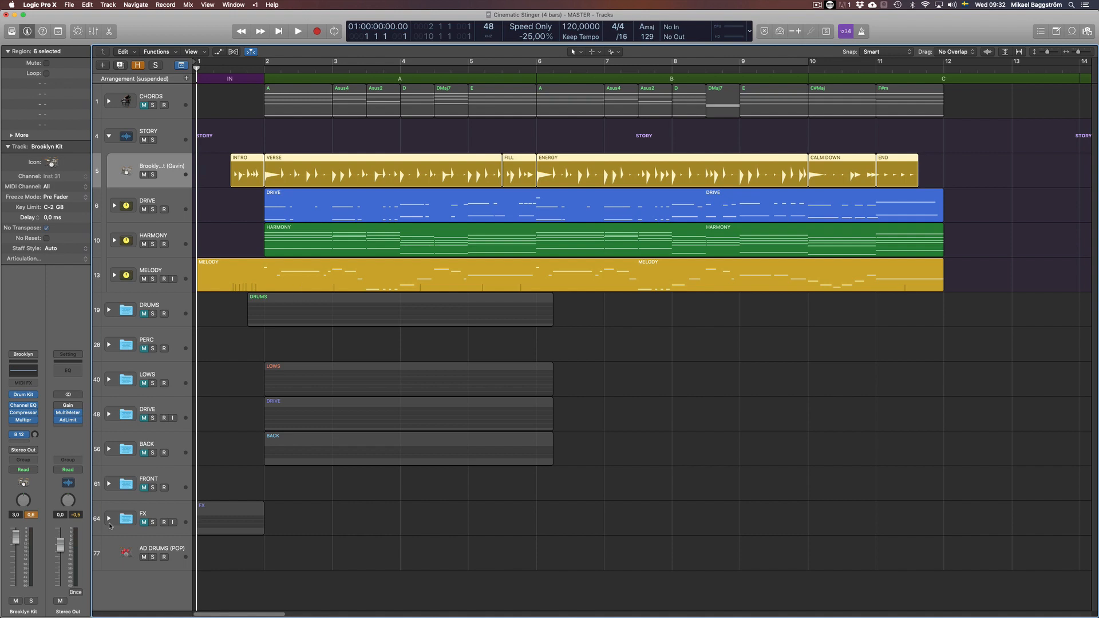
left_click_drag(116, 539, 148, 200)
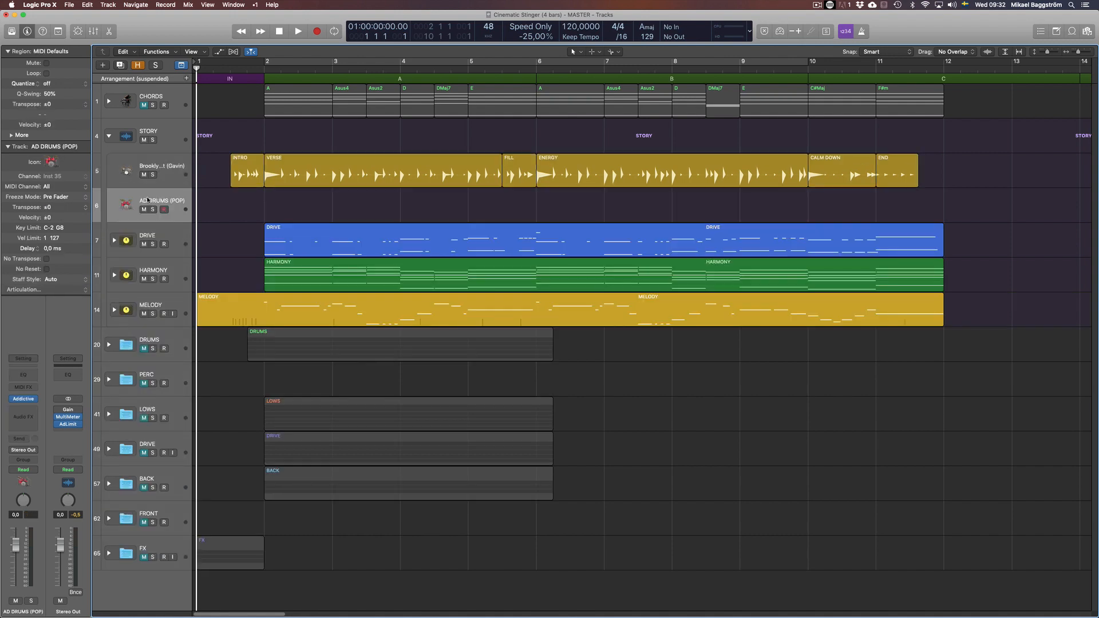
left_click(23, 399)
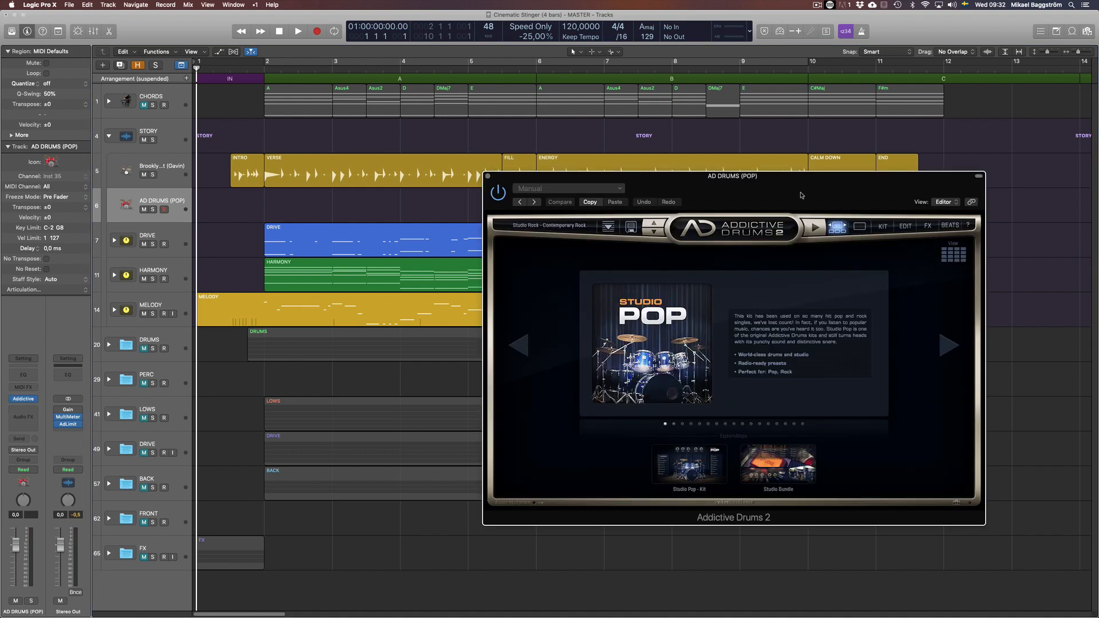
left_click_drag(802, 196, 799, 217)
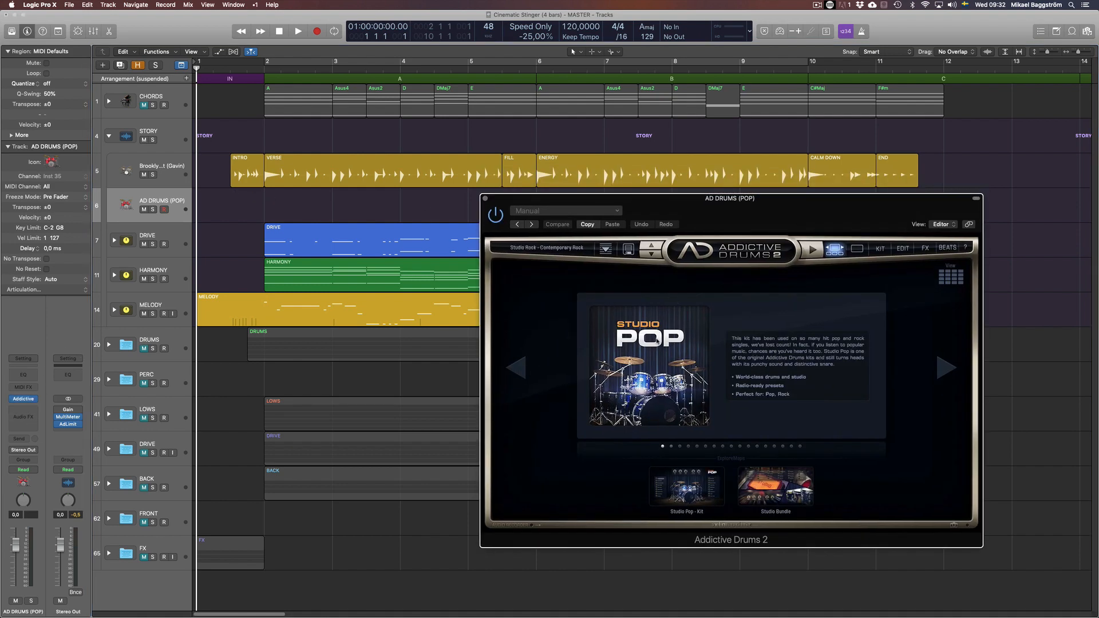
key("super+w")
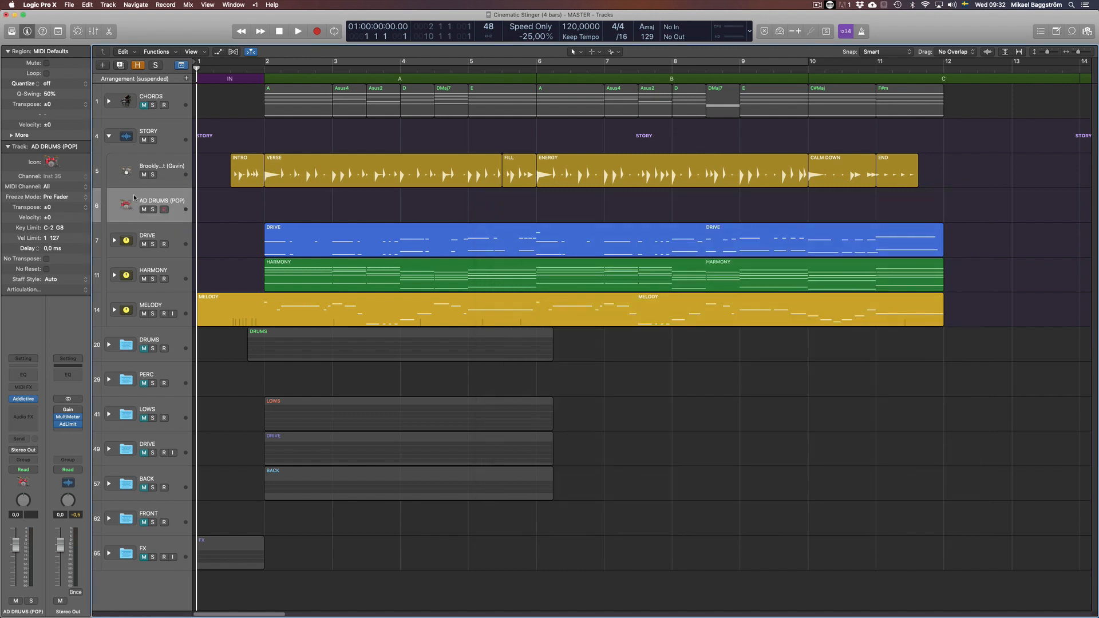
Create aliases of all six Brooklyn drummer regions at the same positions on the AD DRUMS (POP) track.
left_click_drag(226, 169, 925, 176)
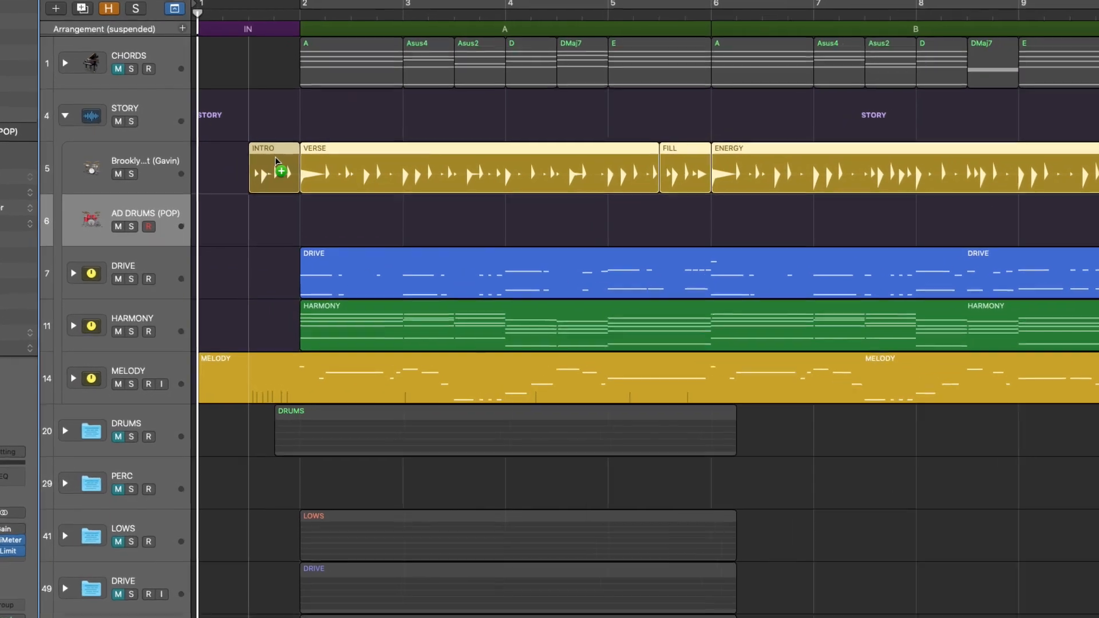
left_click_drag(276, 158, 305, 225)
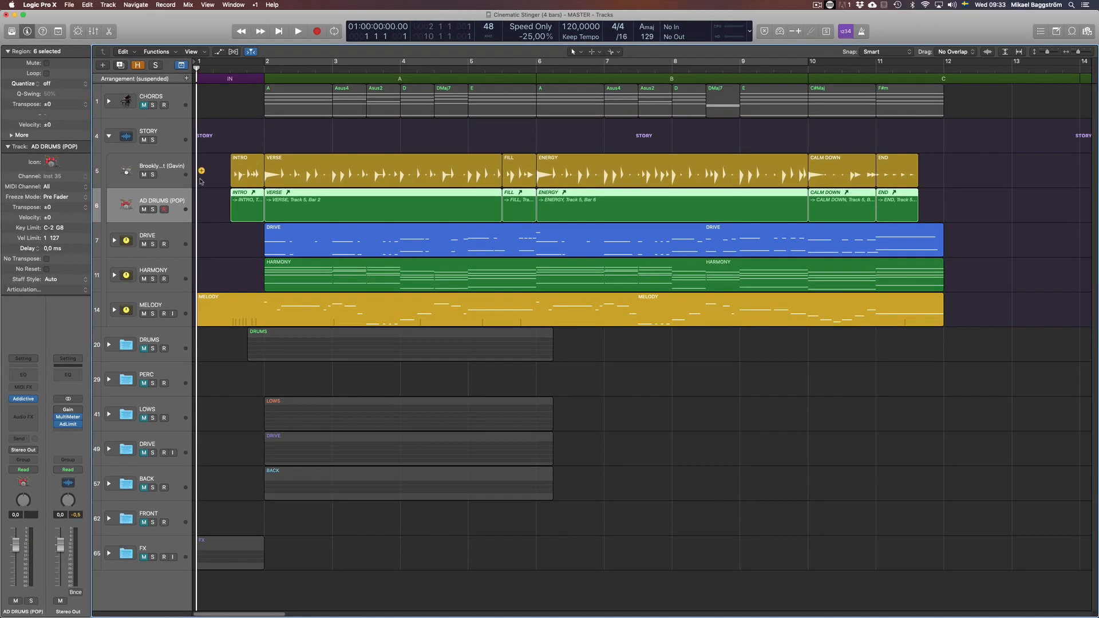
left_click(227, 219)
Step through the aliases on AD DRUMS (POP) and compare them with the original VERSE and INTRO drummer regions.
left_click(255, 210)
key("Right")
key("Right")
key("Right")
key("Right")
key("Right")
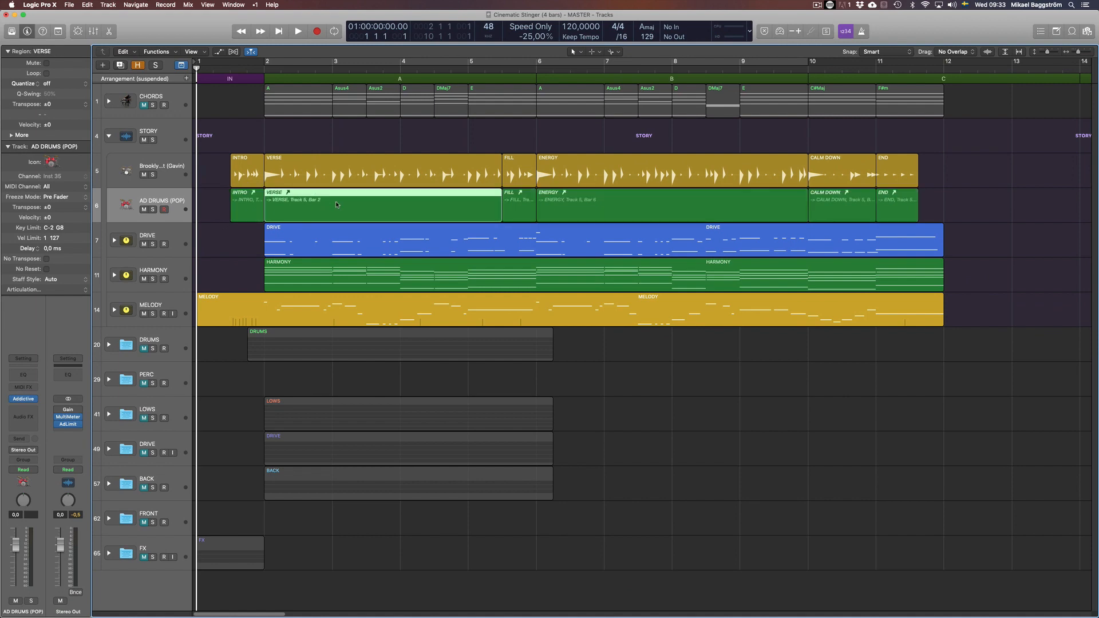
left_click(342, 170)
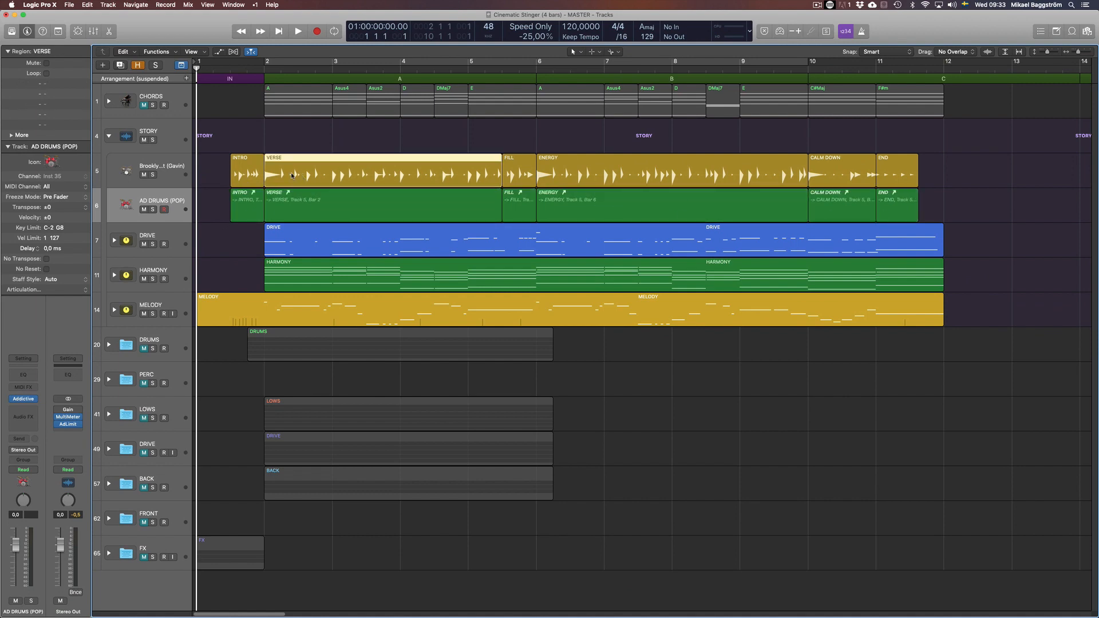
left_click(252, 173)
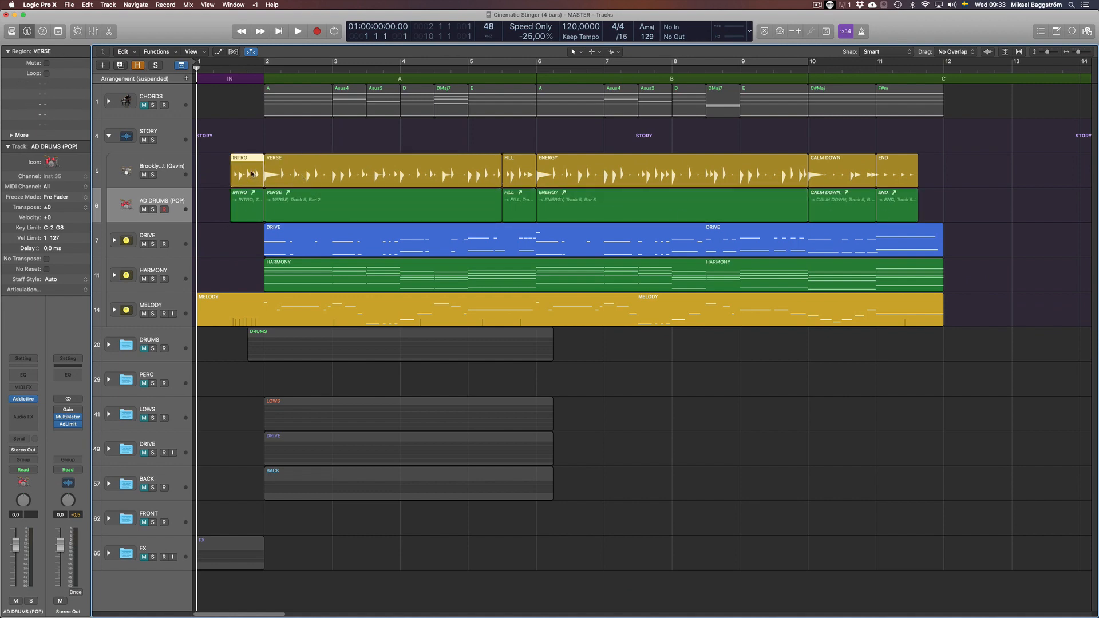
Mute the Brooklyn drummer track, solo AD DRUMS (POP) and play the aliases from the start of the INTRO.
left_click(144, 174)
left_click(230, 68)
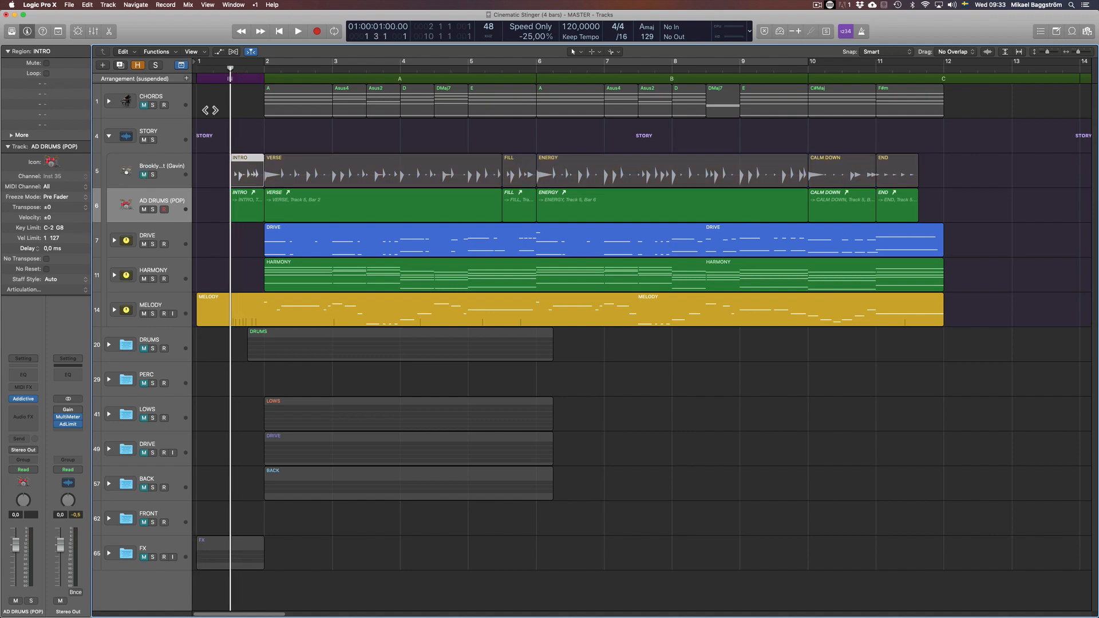
left_click(153, 210)
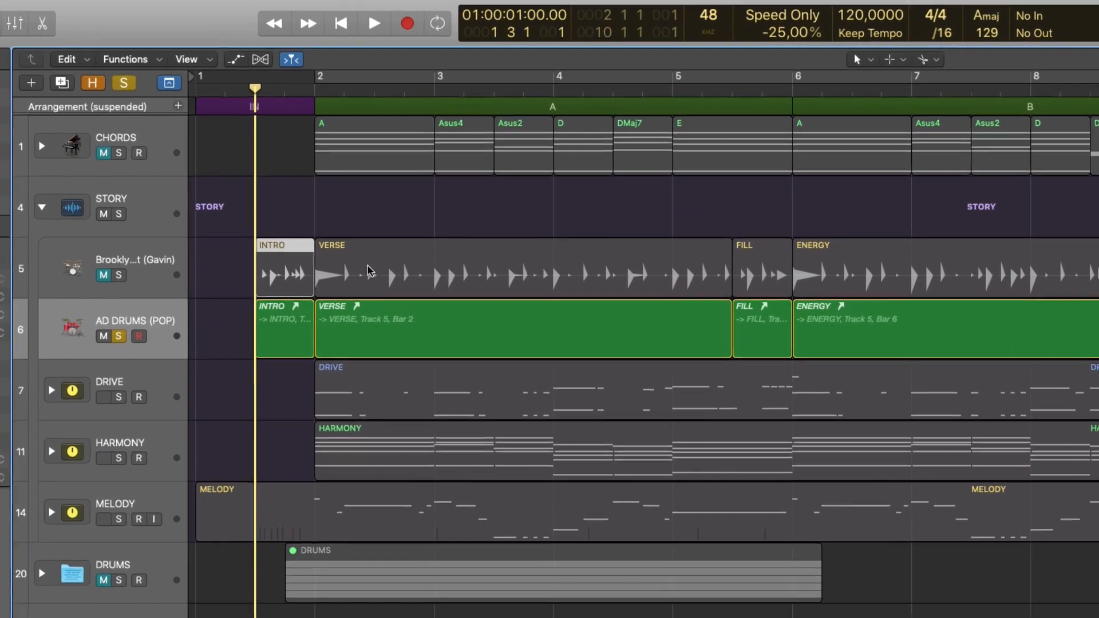
left_click(349, 228)
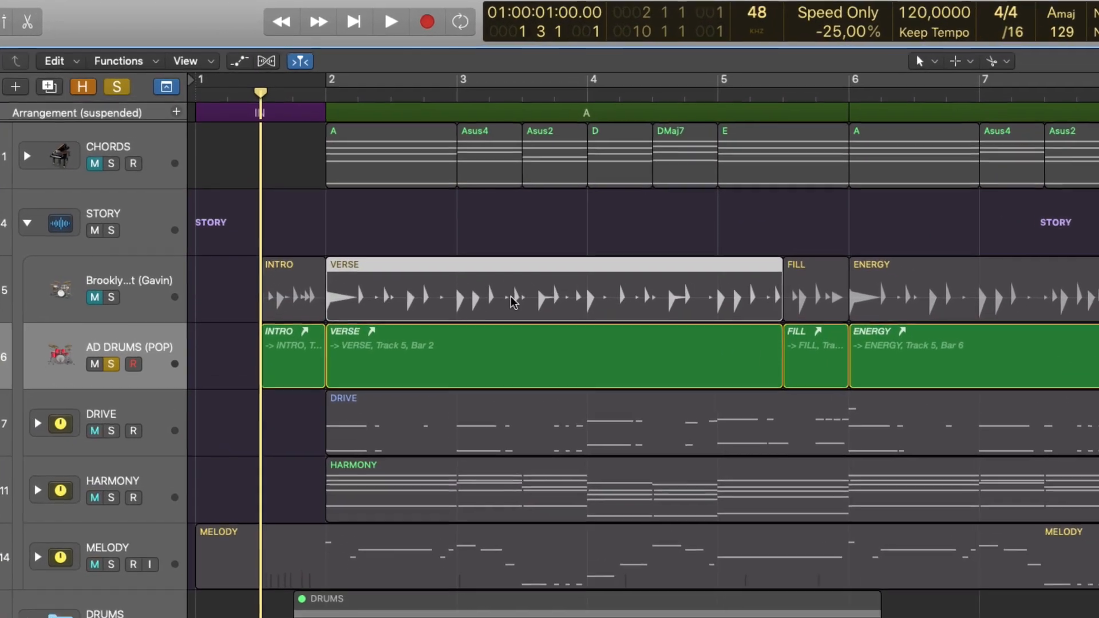
left_click(834, 308)
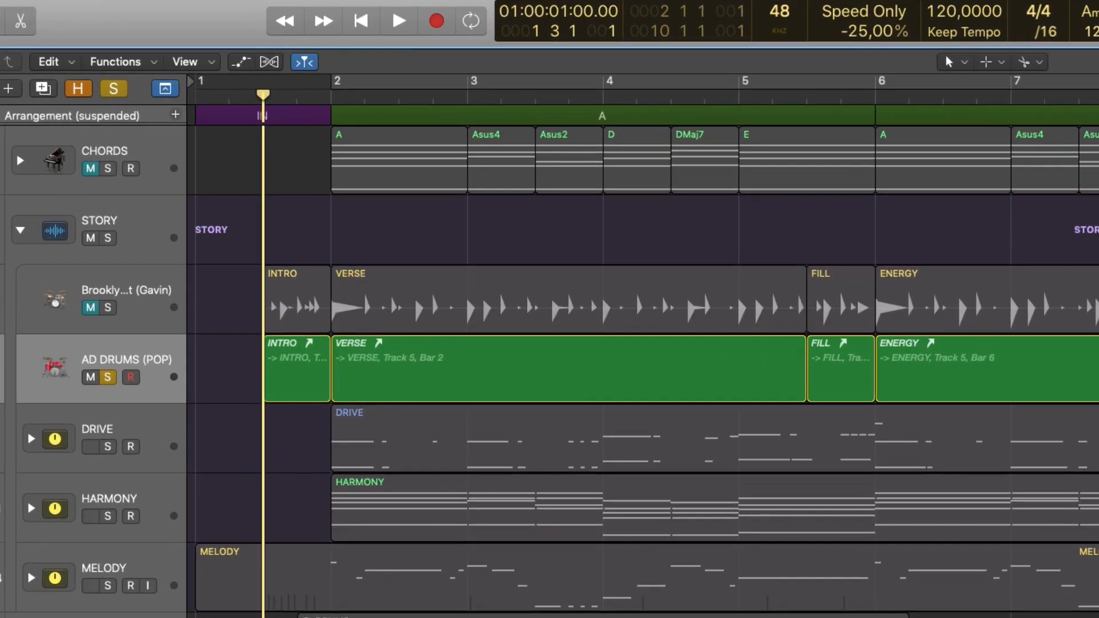
key("space")
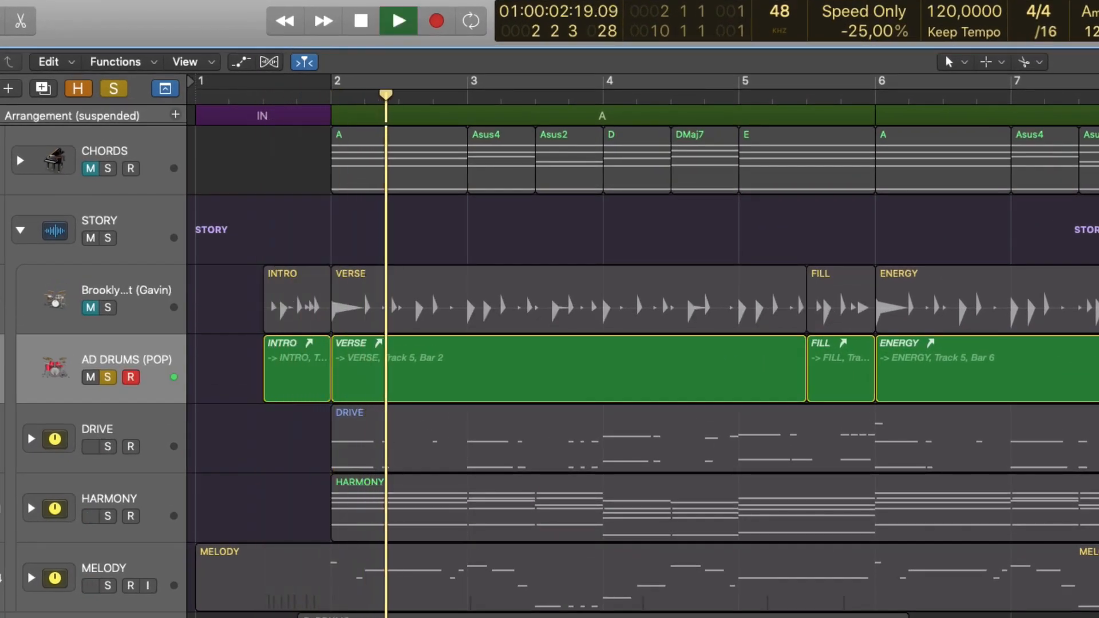
key("space")
Solo the Brooklyn drummer track for comparison, play from the INTRO, and return the solo to AD DRUMS (POP).
left_click(108, 377)
left_click(108, 307)
left_click(265, 121)
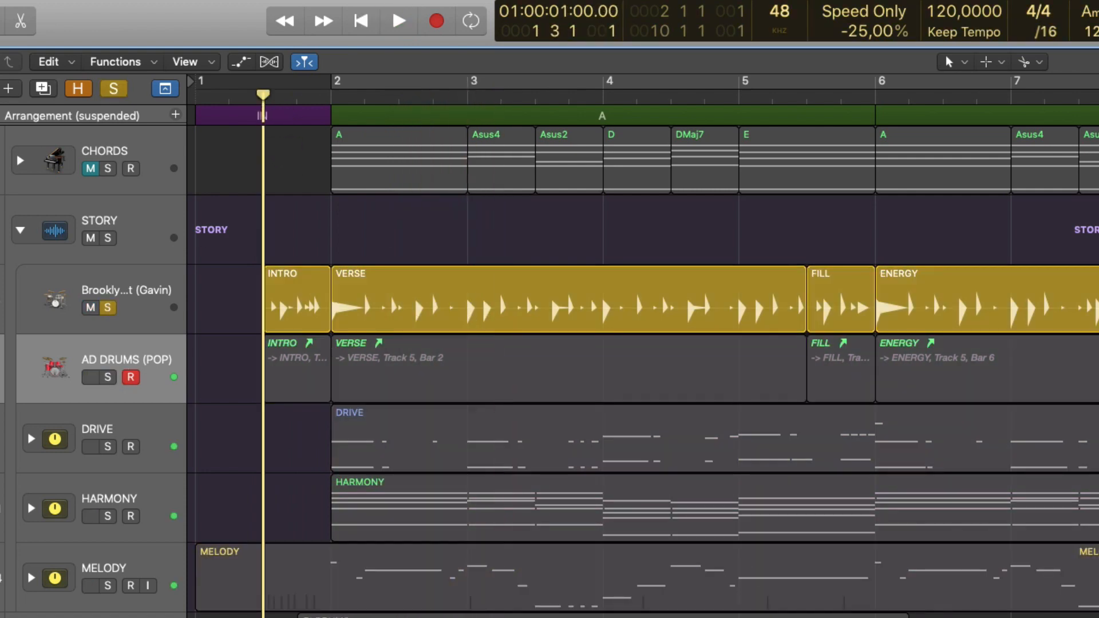
key("space")
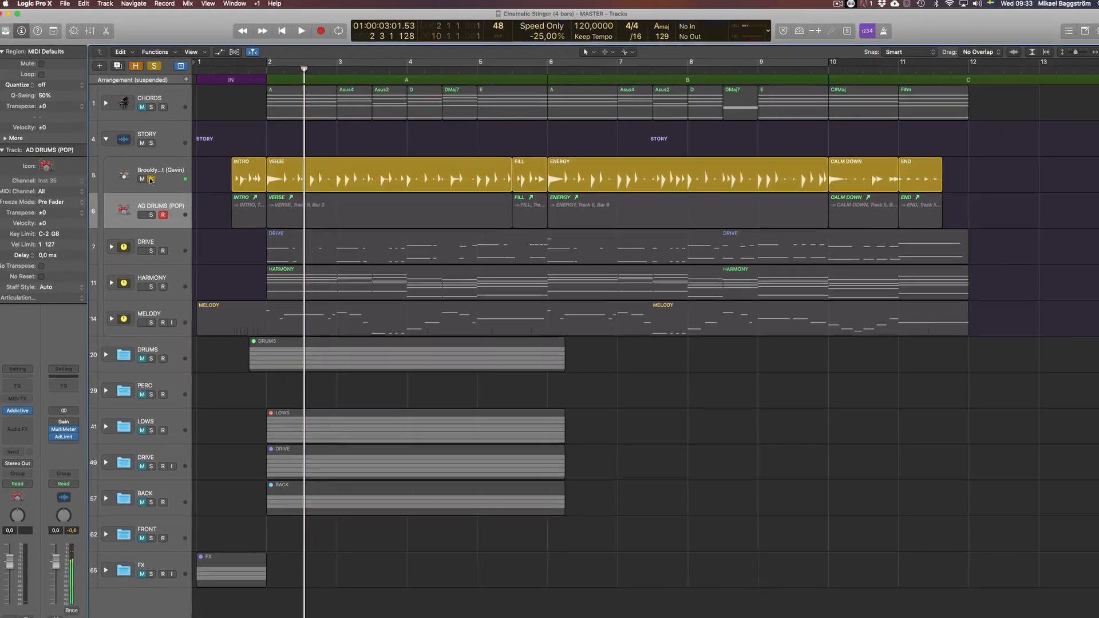
left_click(143, 201)
left_click(144, 242)
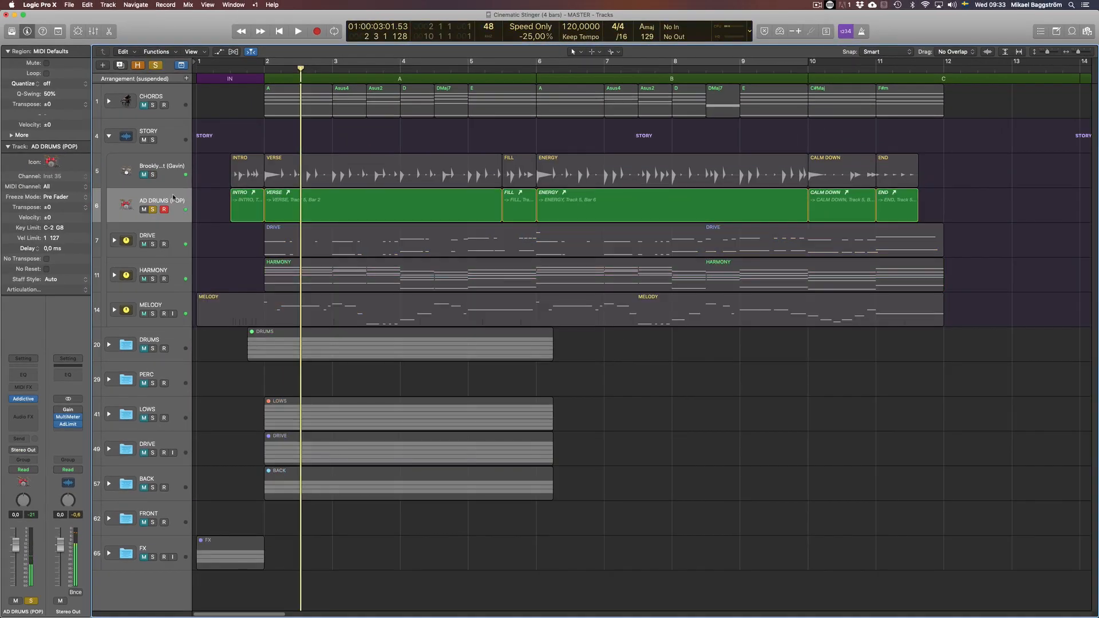
Examine the Addictive Drums 2 kit on AD DRUMS (POP), close the instrument window and deselect the alias regions.
left_click(168, 228)
key("v")
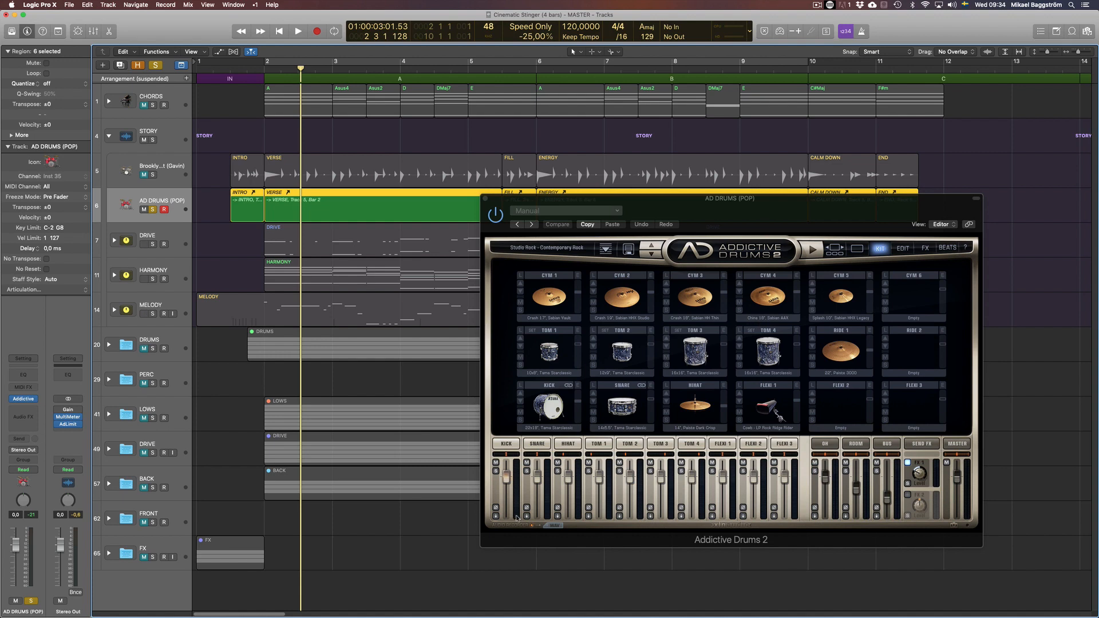
left_click(485, 199)
left_click(721, 384)
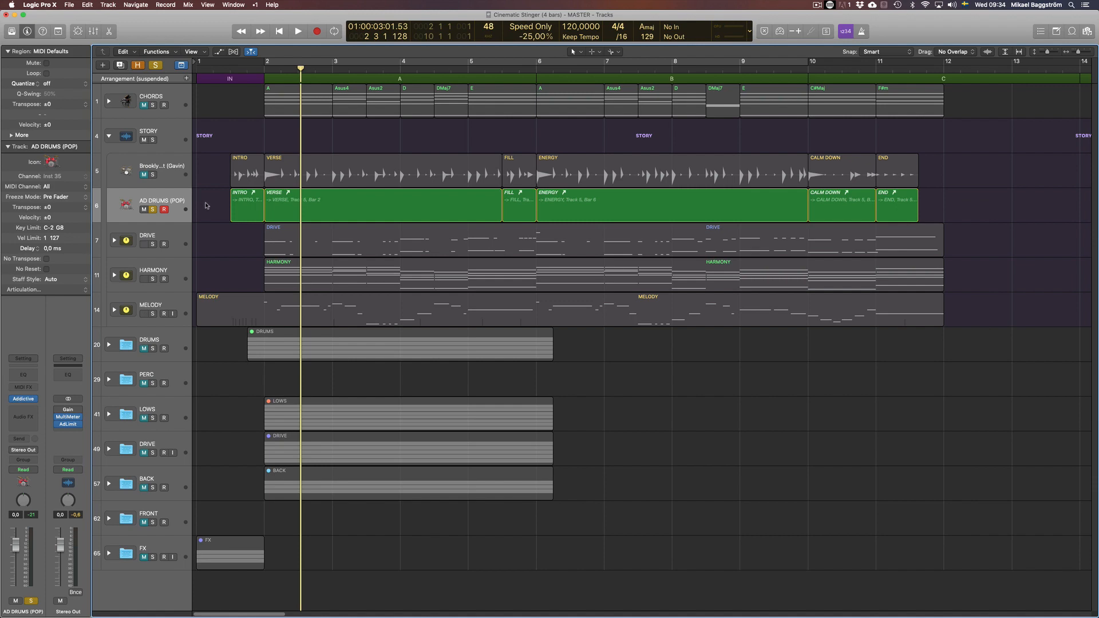
View the VERSE drummer region in the Drummer Editor and its alias in the Piano Roll, and close the editor.
left_click_drag(216, 163, 904, 172)
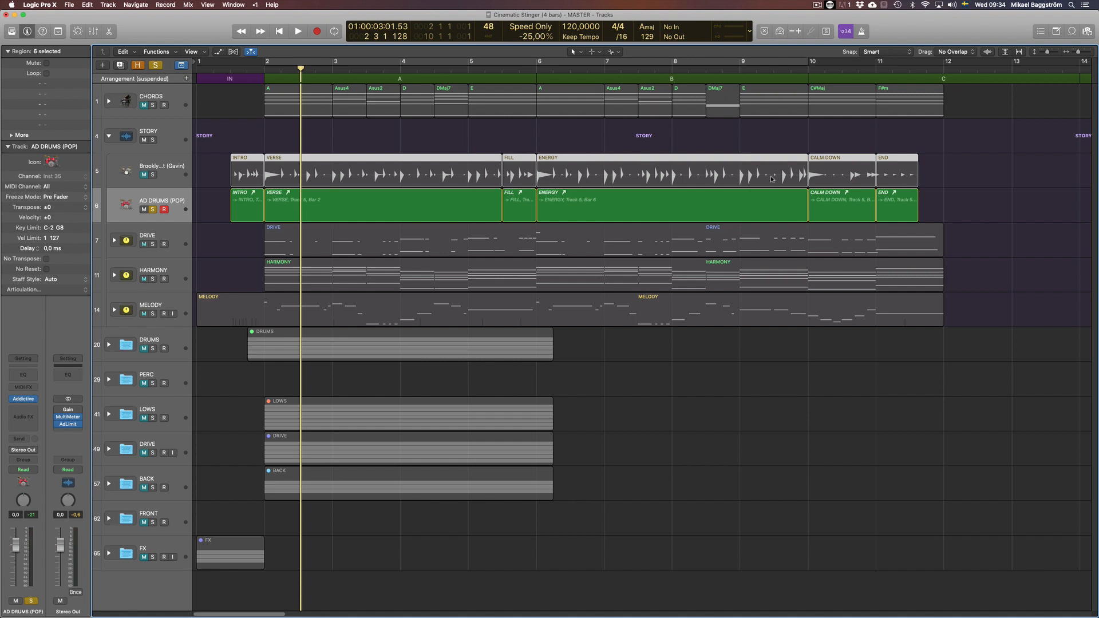
left_click(954, 507)
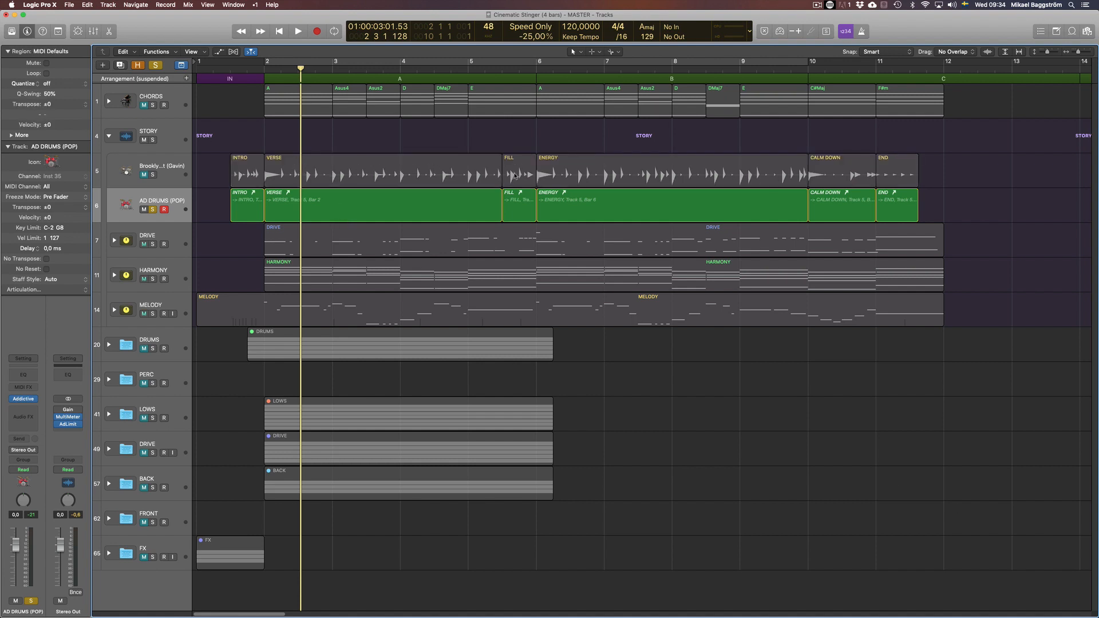
double_click(354, 181)
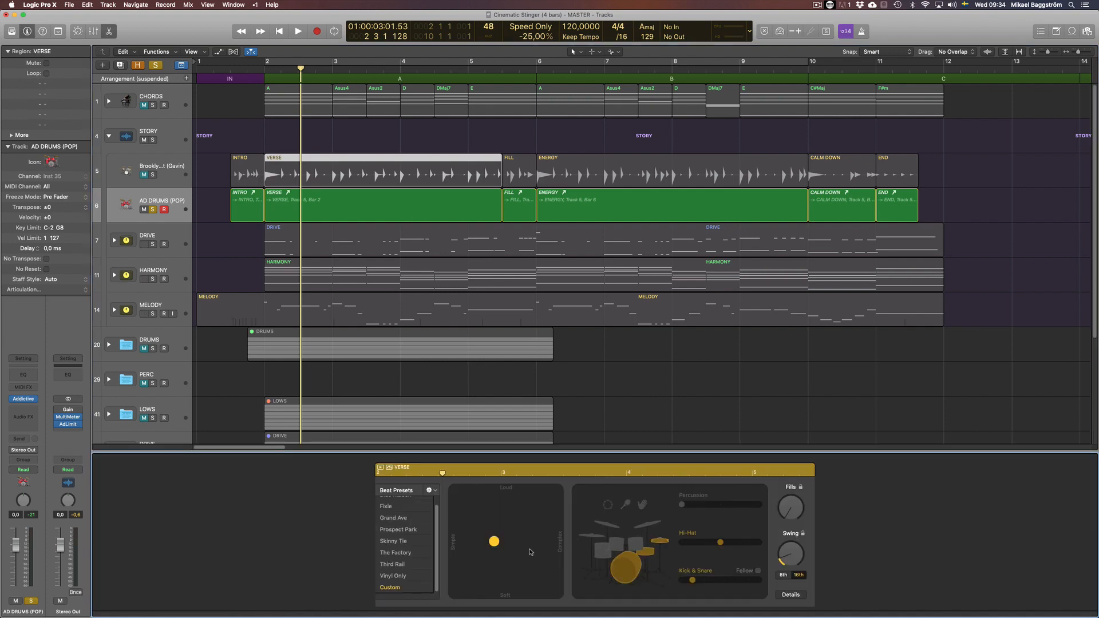
double_click(318, 210)
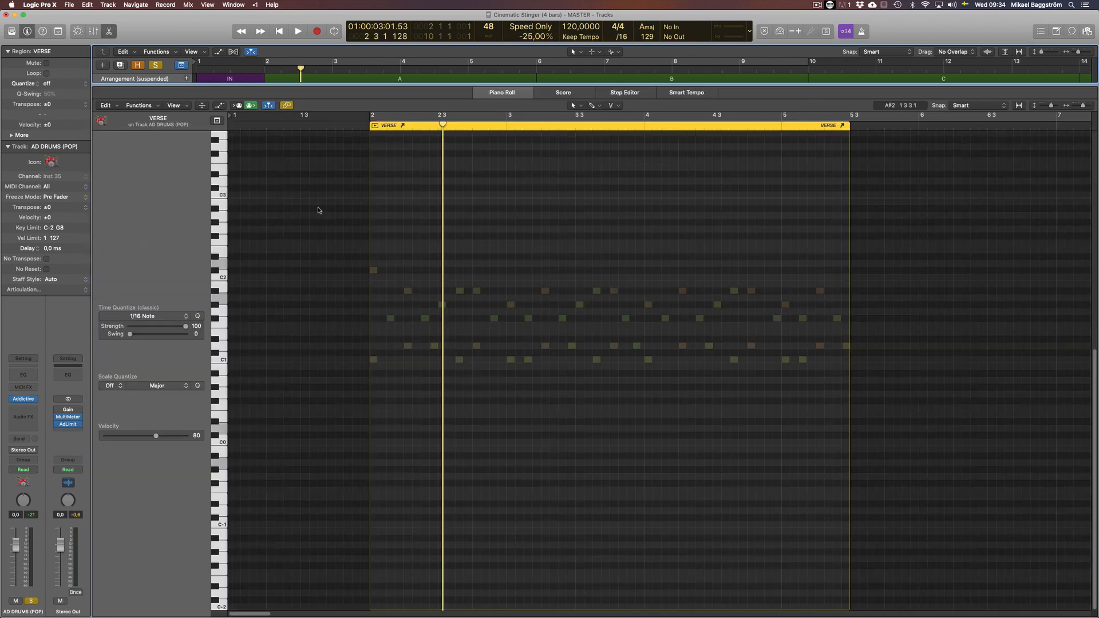
key("p")
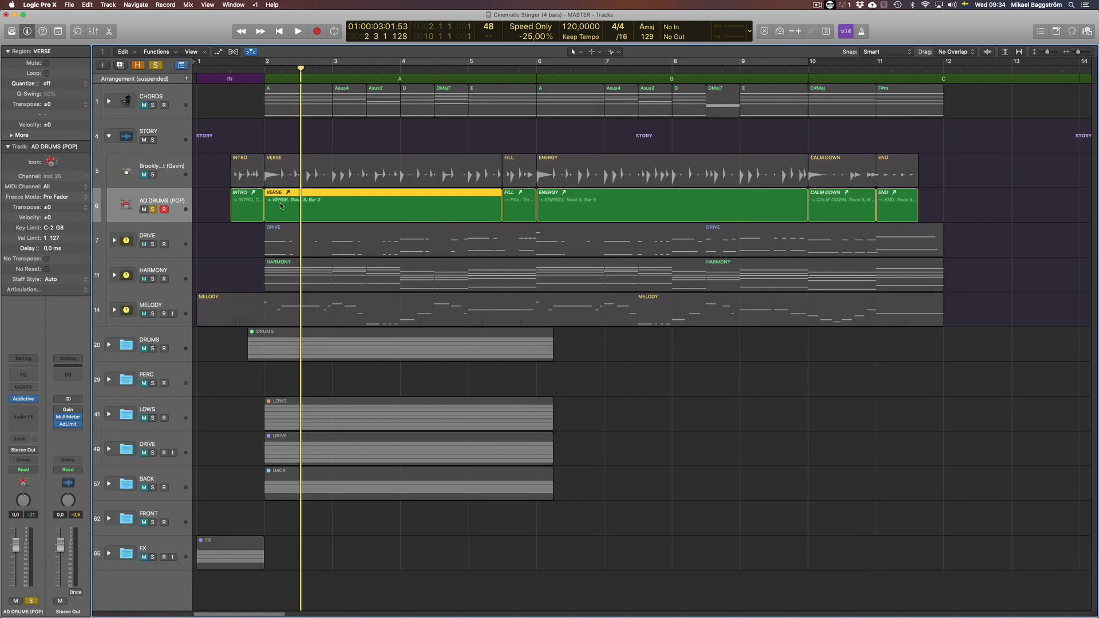
Examine the Addictive Drums 2 kit loaded on the AD DRUMS (POP) track, close the instrument window and clear the region selection.
left_click(757, 392)
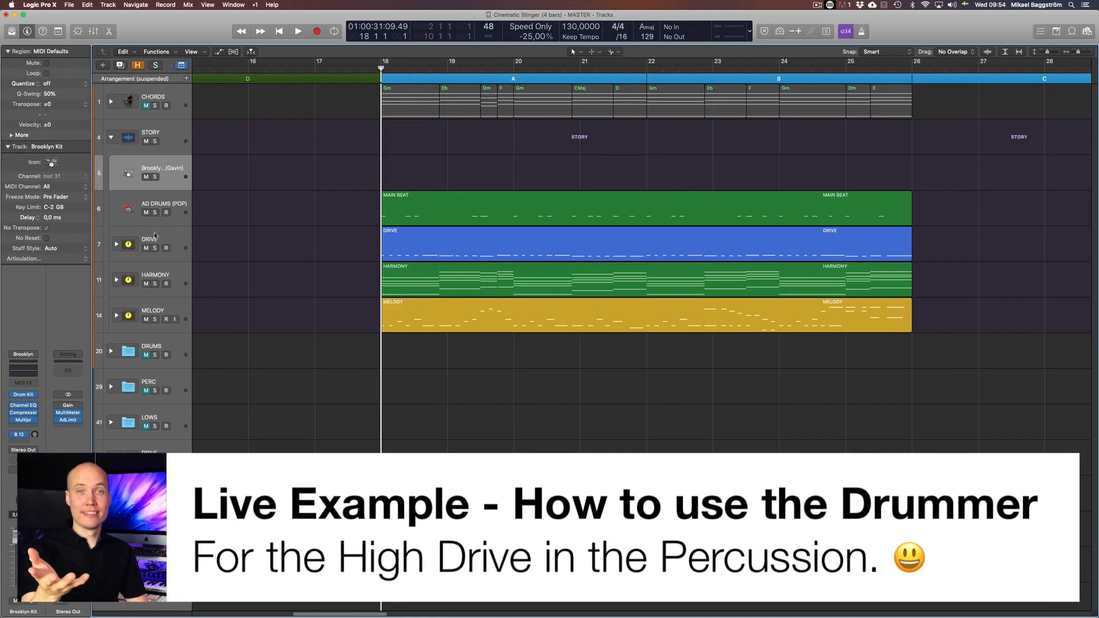
left_click(496, 243)
left_click(266, 248)
left_click(180, 203)
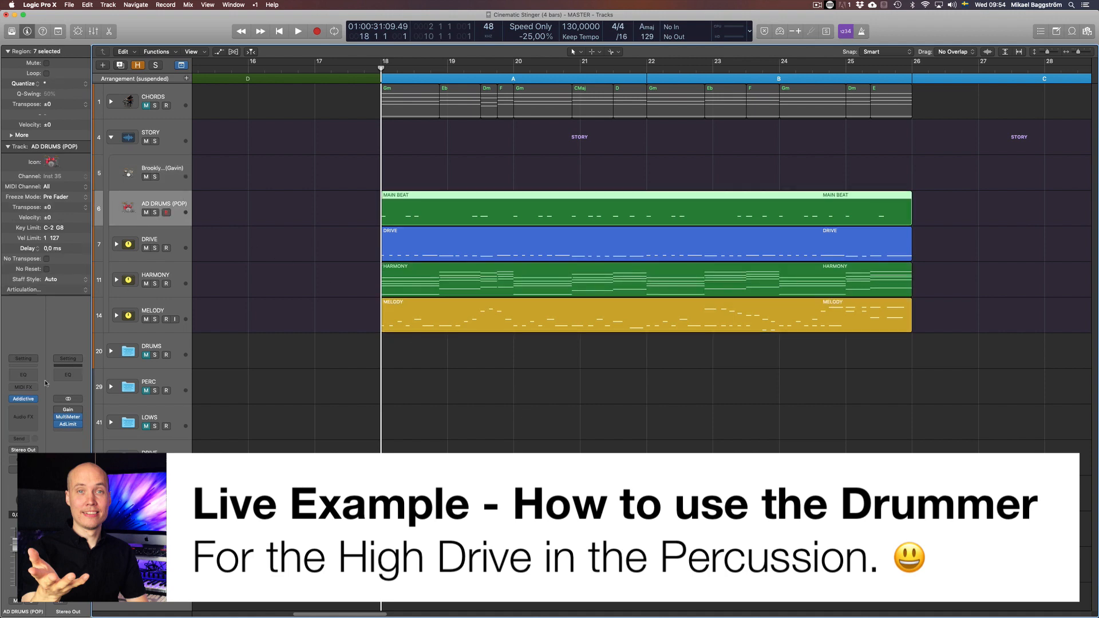
left_click(23, 398)
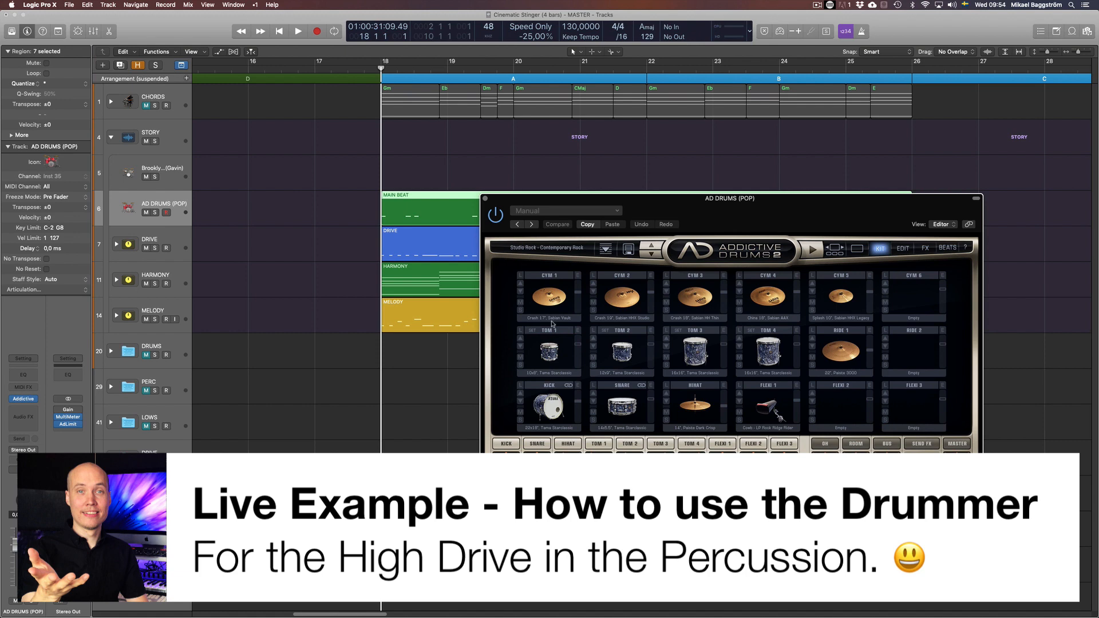
key("p")
key("p")
key("v")
left_click(483, 401)
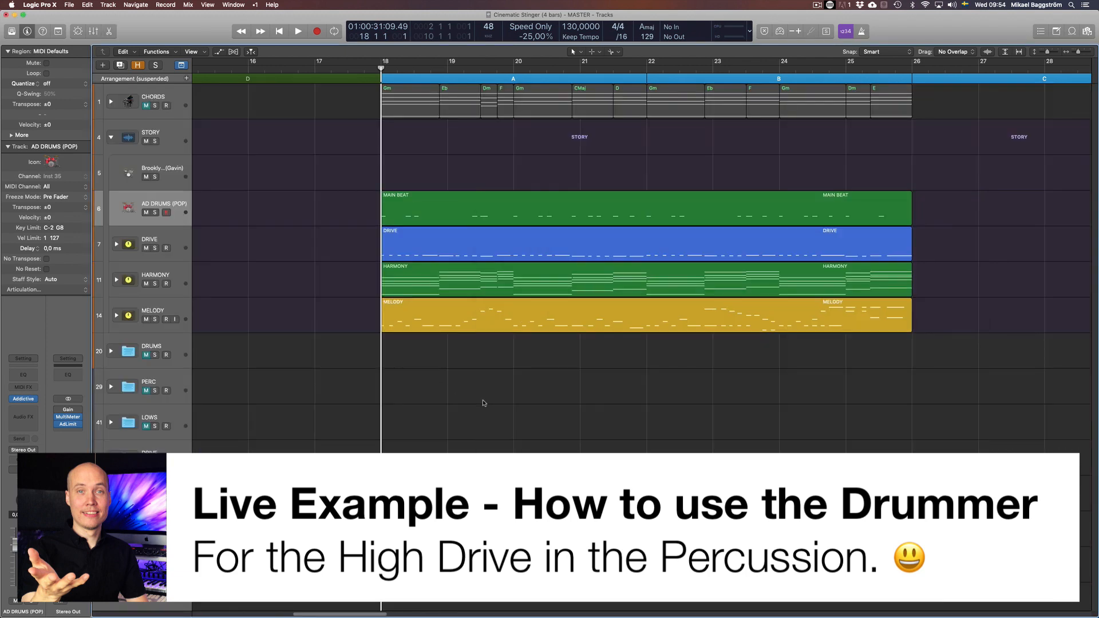
View the MAIN BEAT region's kick and snare notes in the Piano Roll and close the editor.
left_click(400, 211)
key("p")
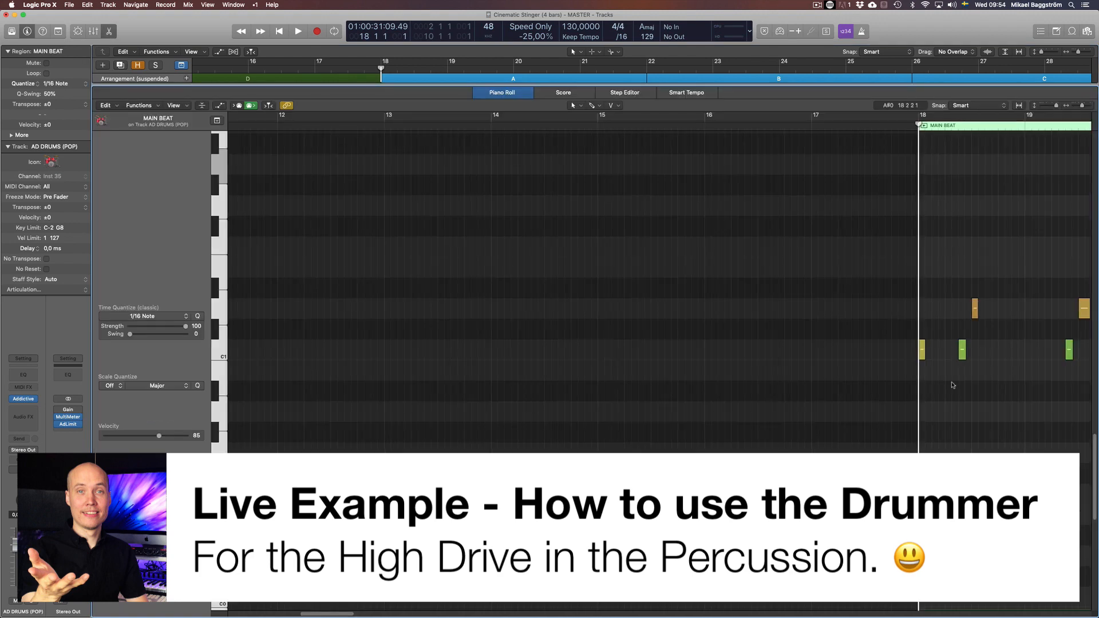
scroll(952, 384, "right", 5)
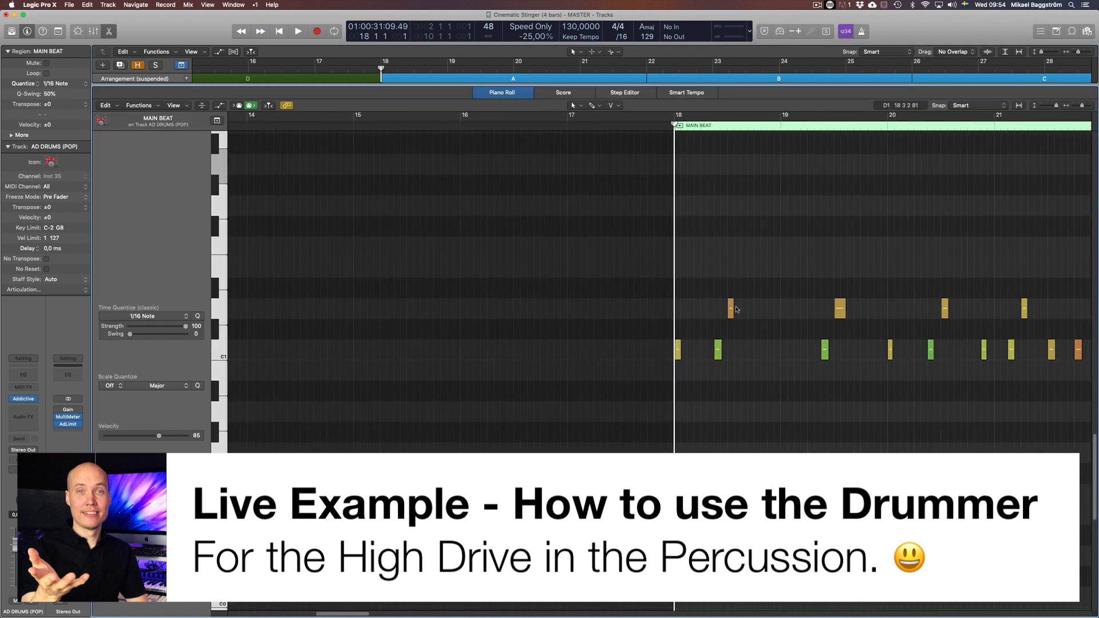
key("p")
left_click(540, 452)
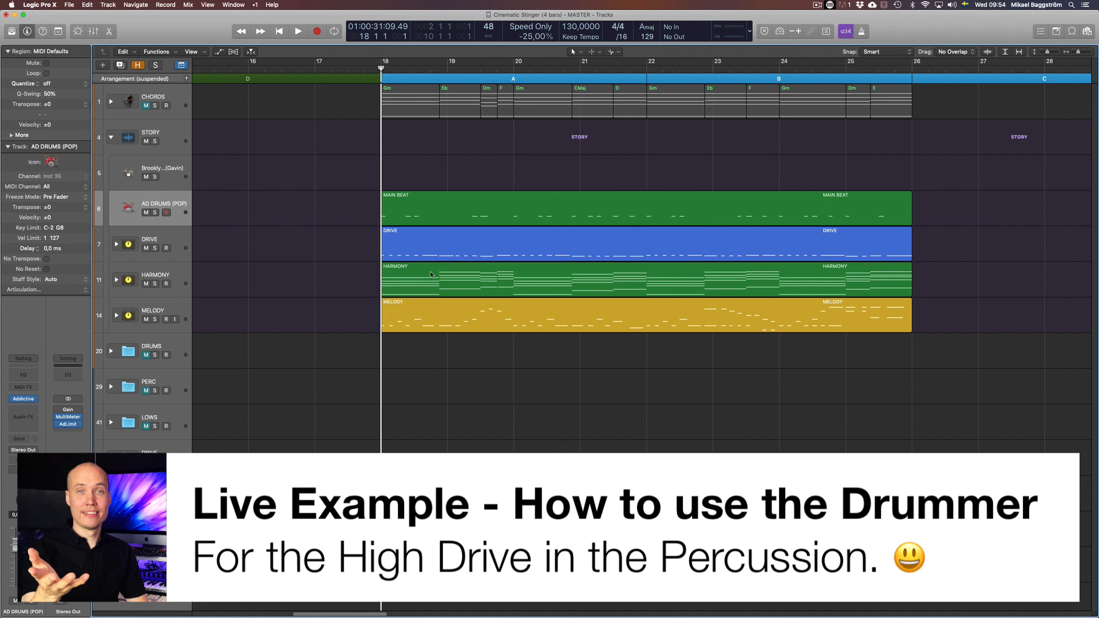
Select the AD DRUMS (POP) track and play the A and B sections through from bar 18.
left_click(174, 172)
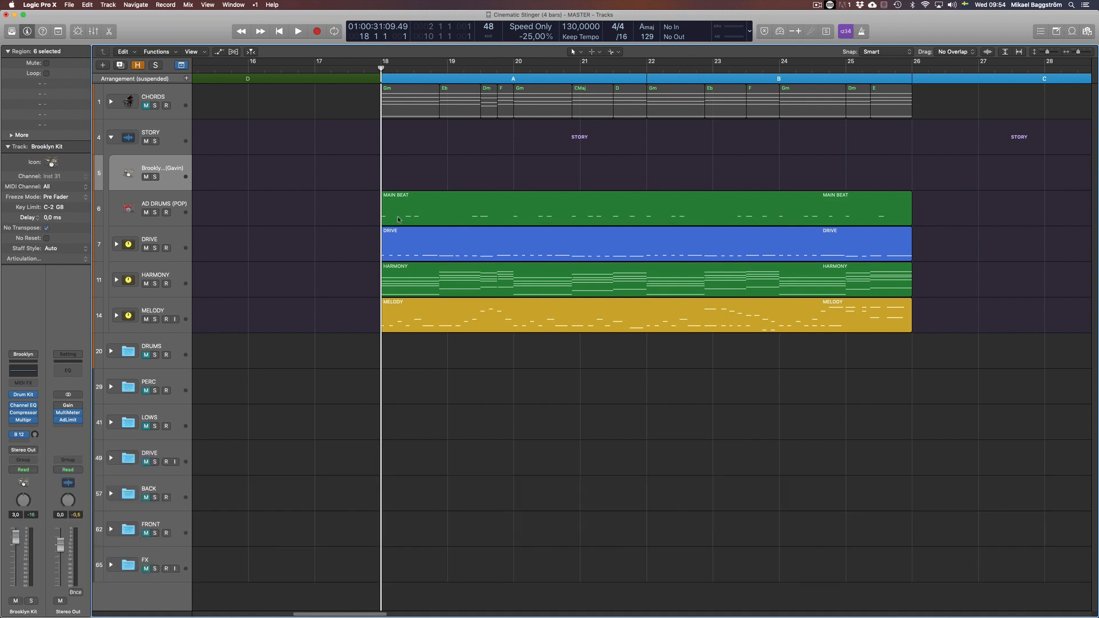
left_click(163, 205)
left_click(464, 371)
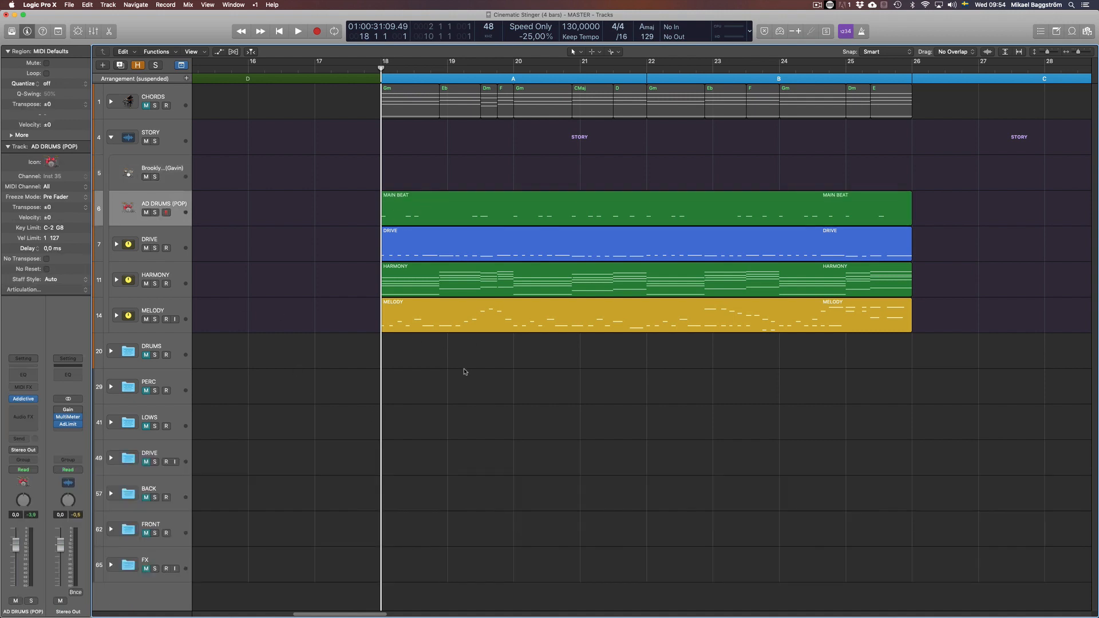
key("space")
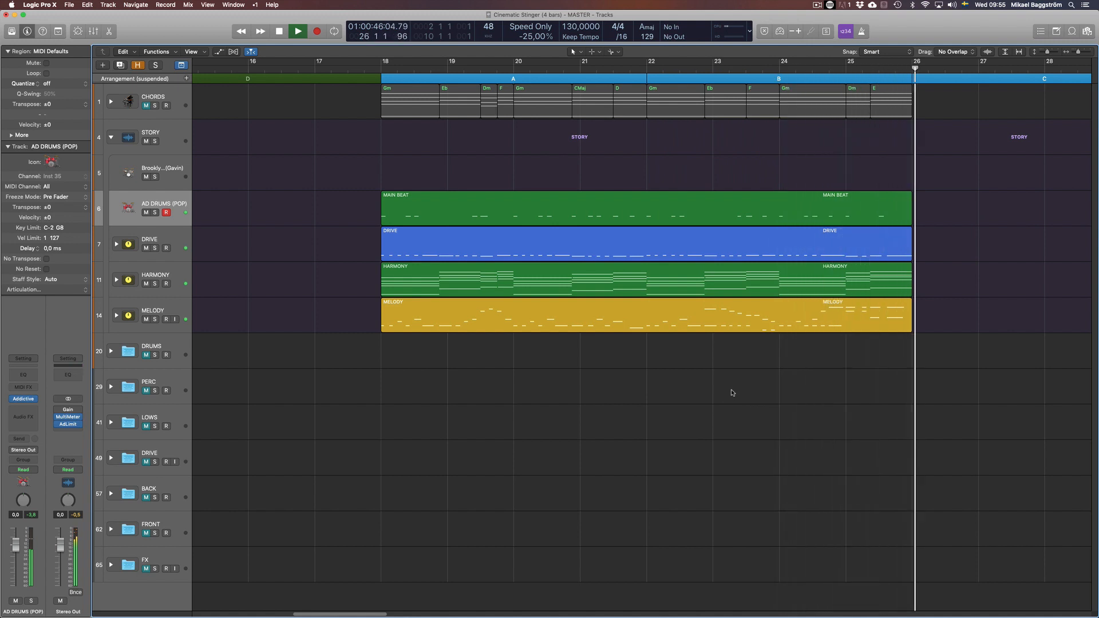
key("space")
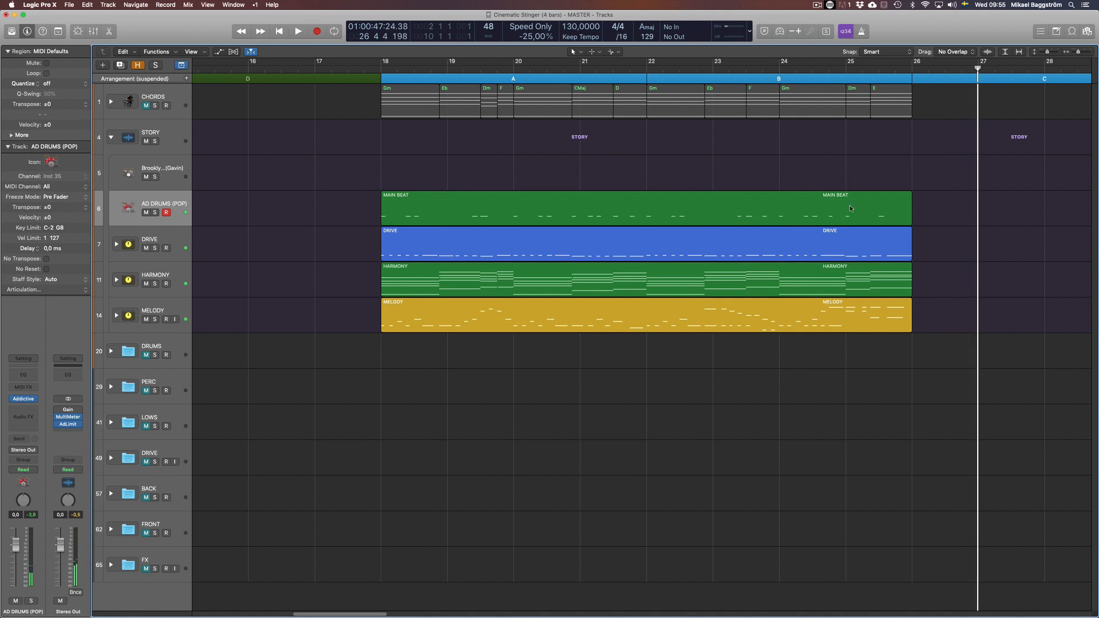
Move the last kick note of the MAIN BEAT region earlier, onto the E chord change in bar 25, and check its alignment.
double_click(852, 207)
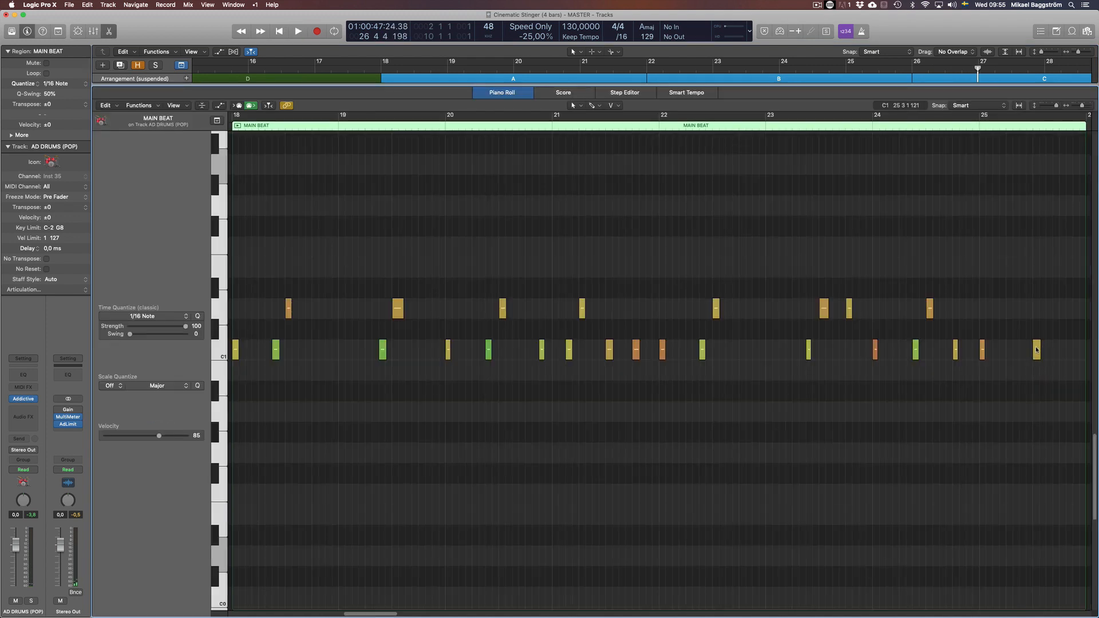
left_click_drag(1037, 349, 1024, 350)
key("p")
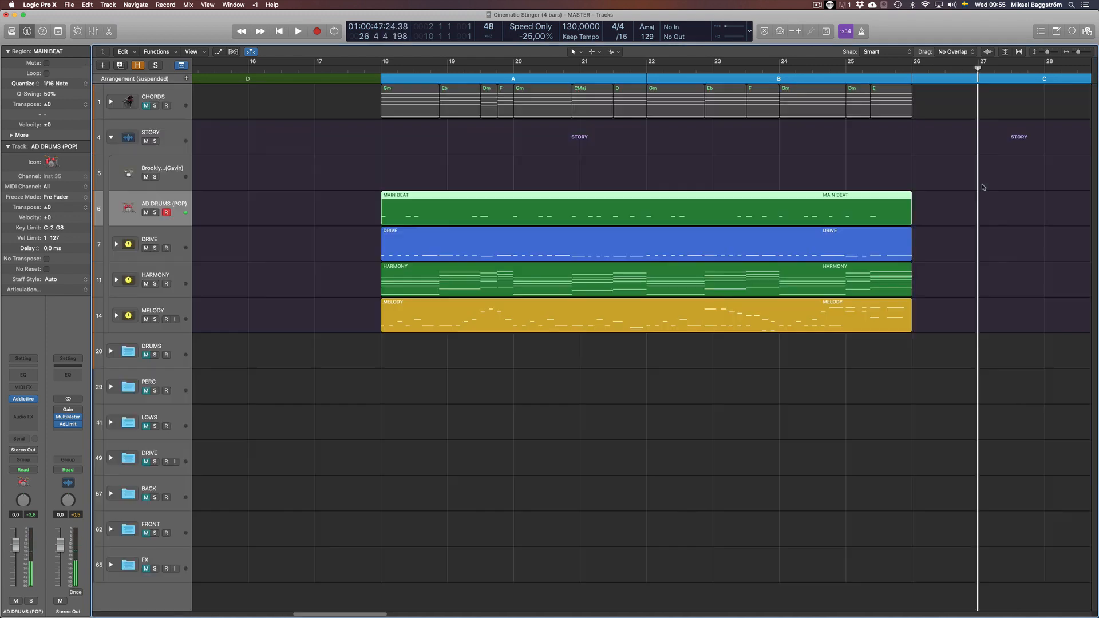
left_click_drag(877, 68, 871, 73)
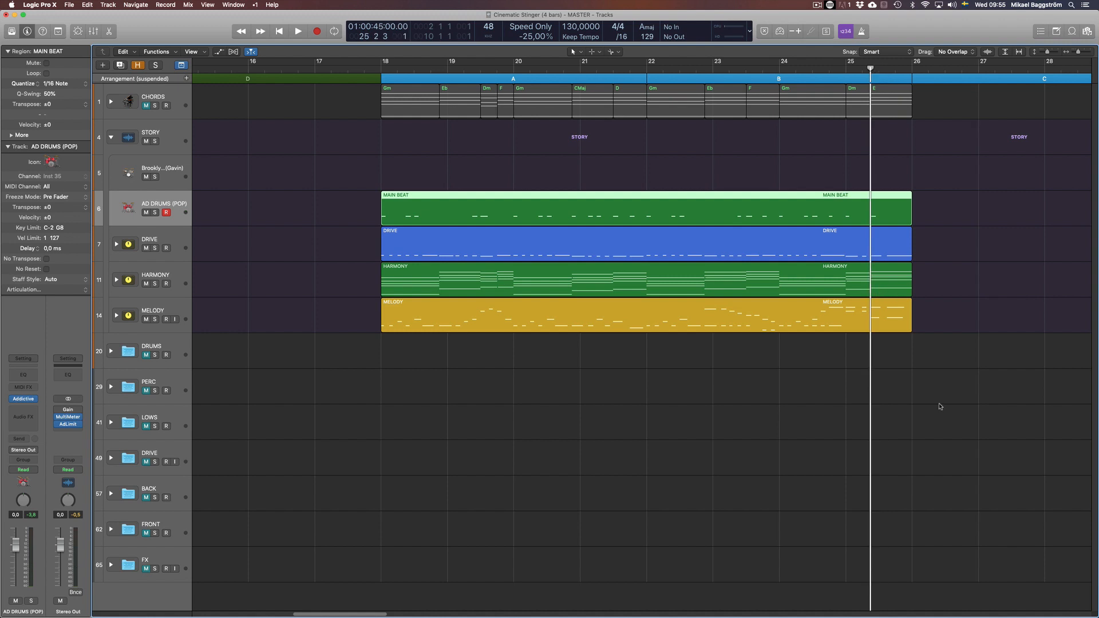
left_click(939, 406)
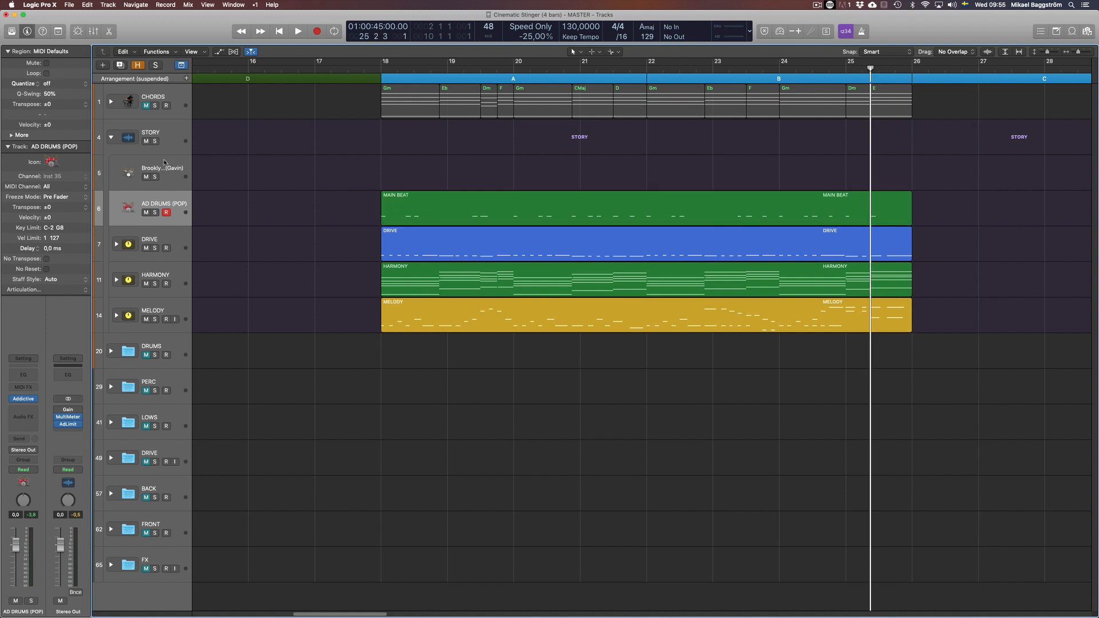
Create two drummer regions on the Brooklyn track, covering section A from bar 18 and section B from bar 22.
left_click(164, 162)
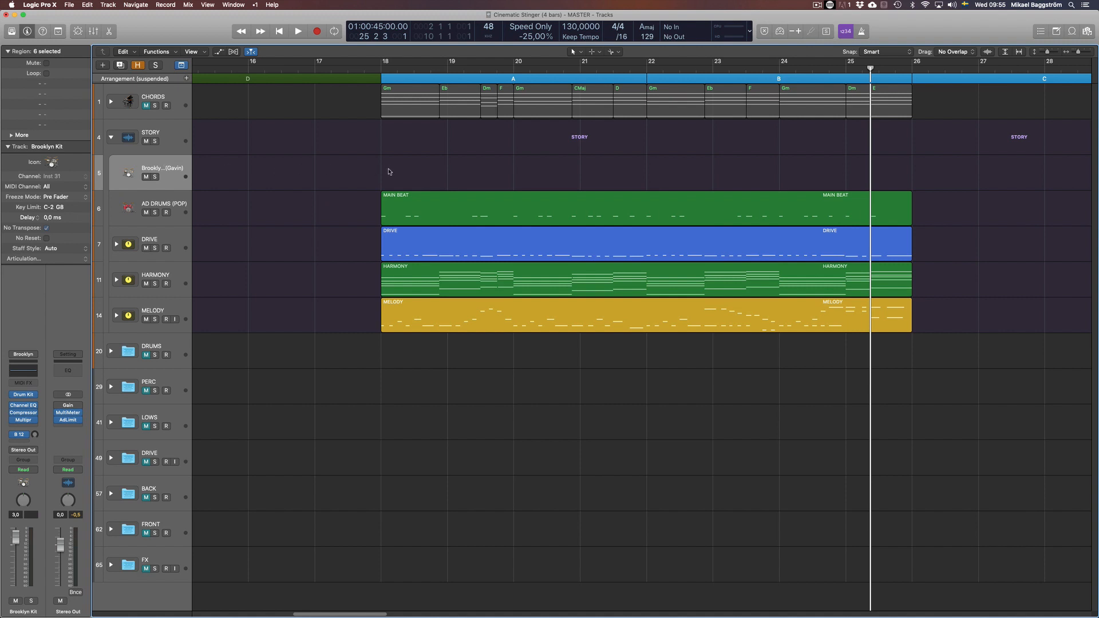
right_click(389, 172)
left_click(409, 177)
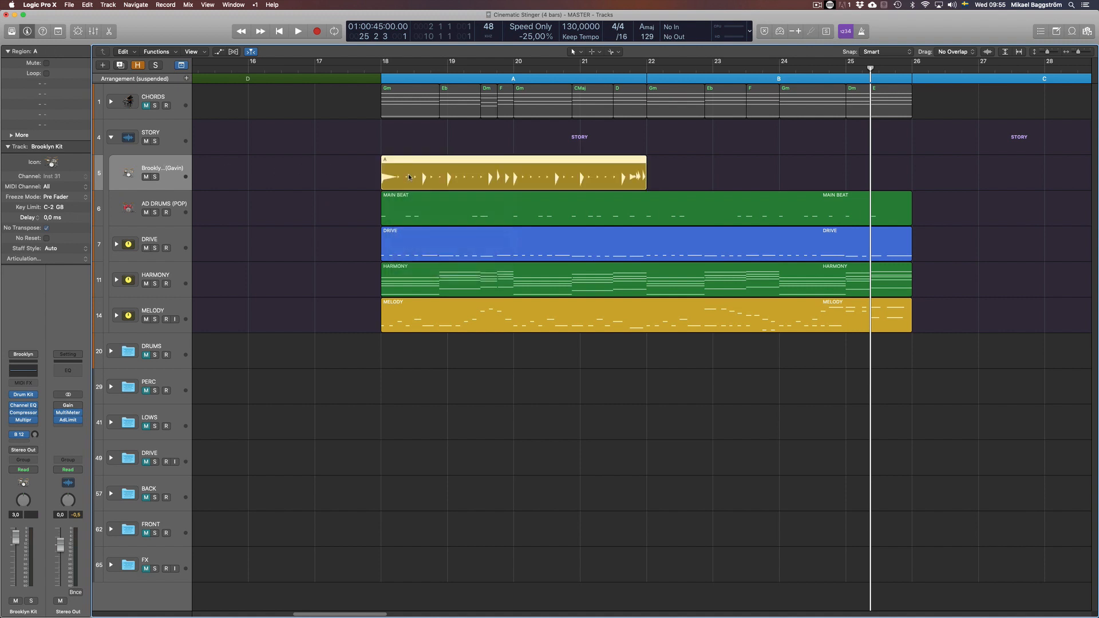
left_click(652, 174)
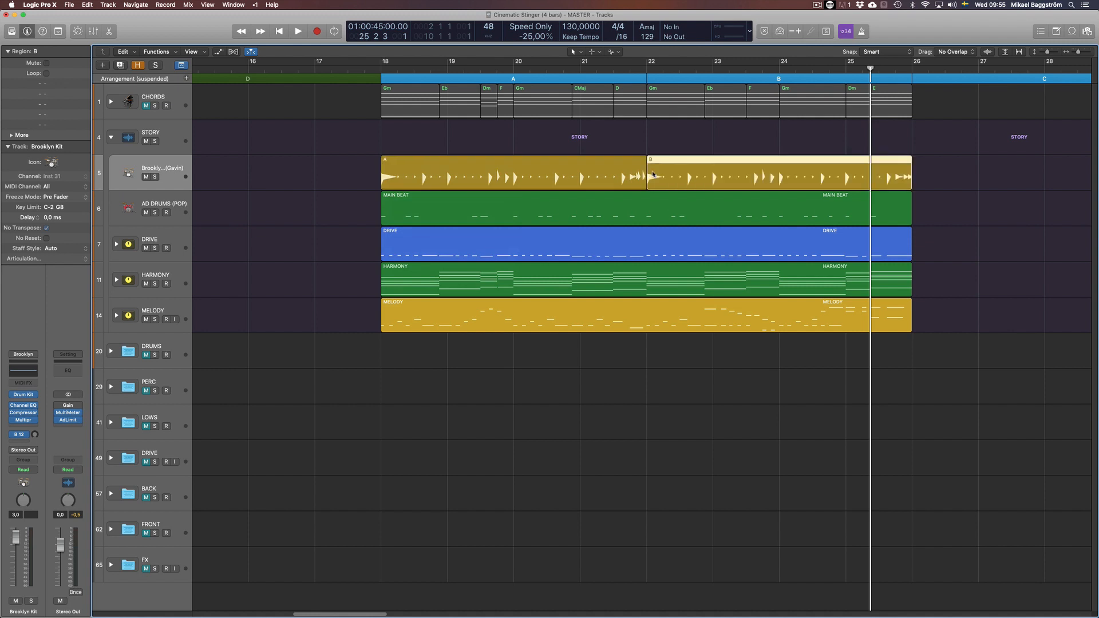
left_click(504, 409)
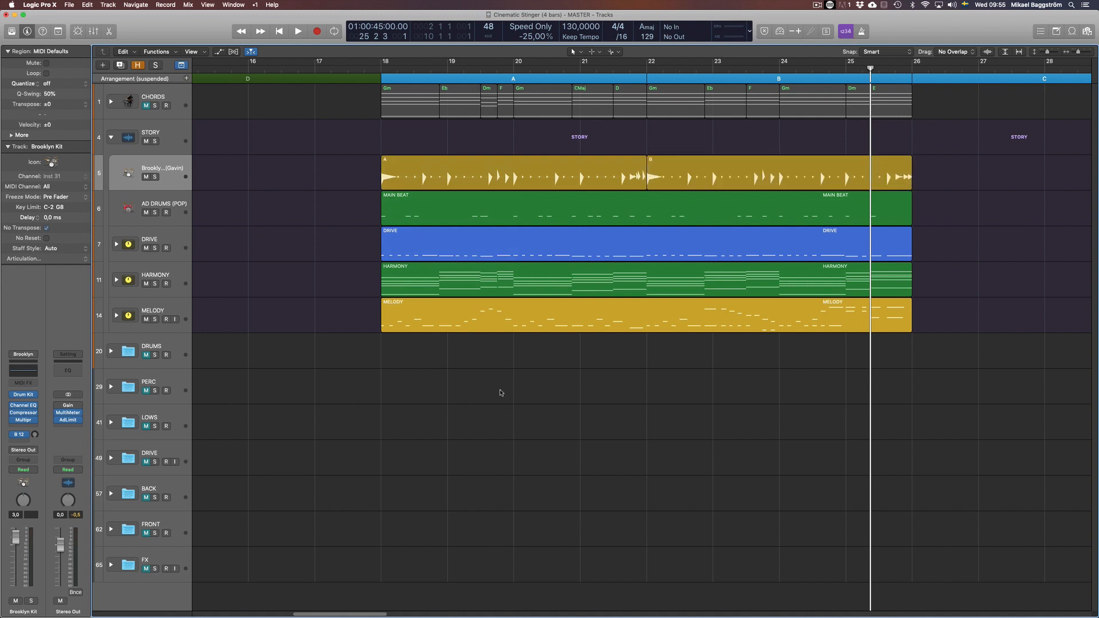
View the settings of drummer region A in the Drummer Editor and deselect the region.
left_click(434, 175)
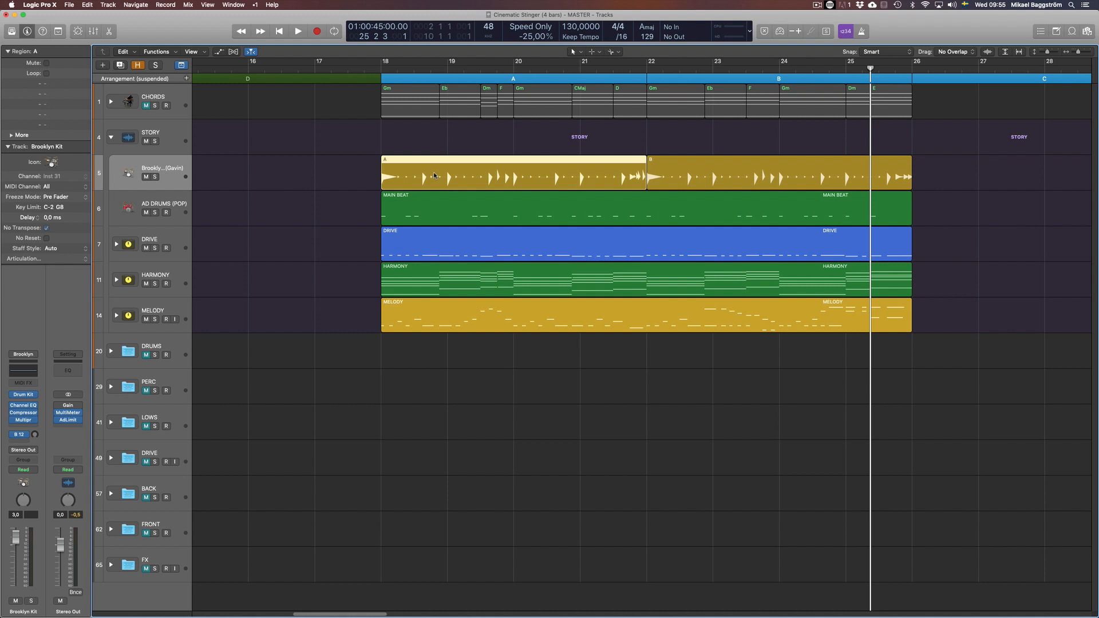
double_click(434, 171)
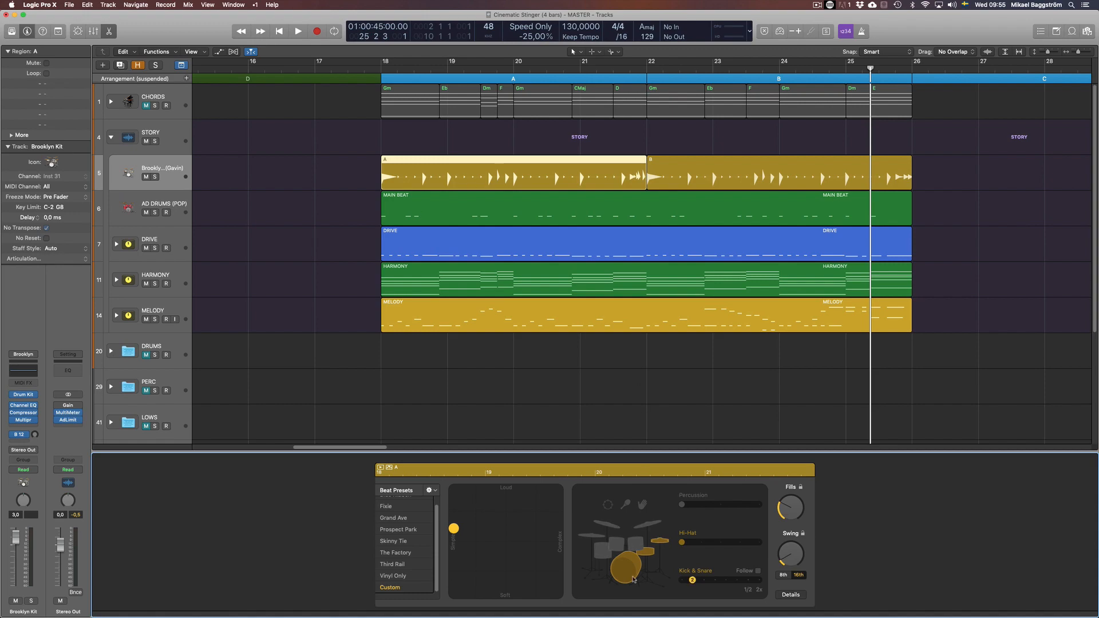
left_click(597, 350)
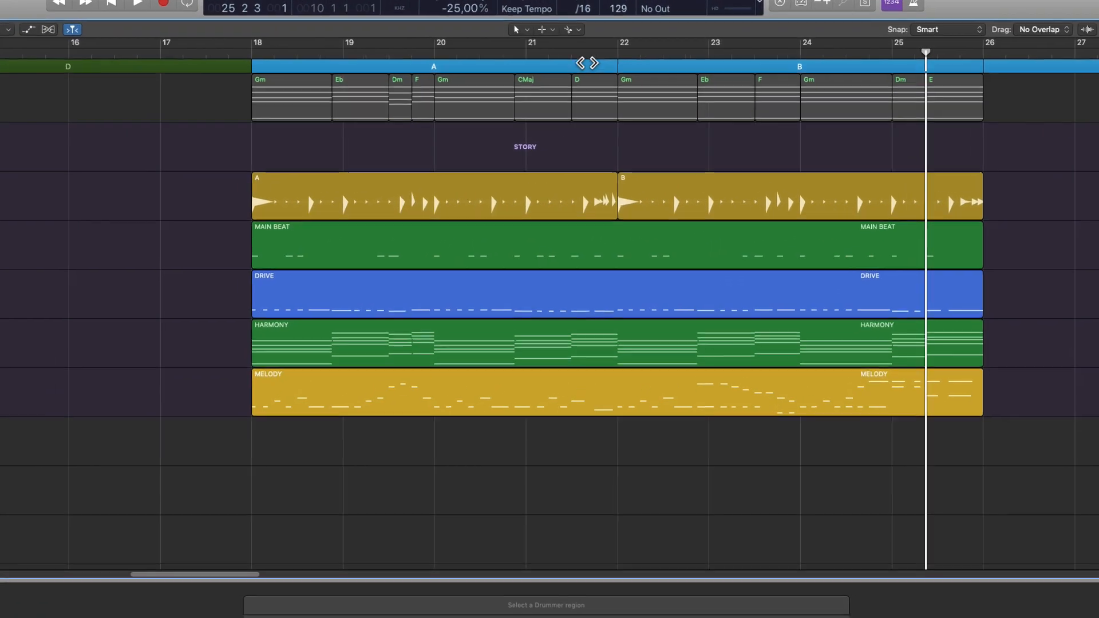
Split drummer region A at the D chord in bar 21 and drummer region B at the start of bar 25.
left_click(621, 72)
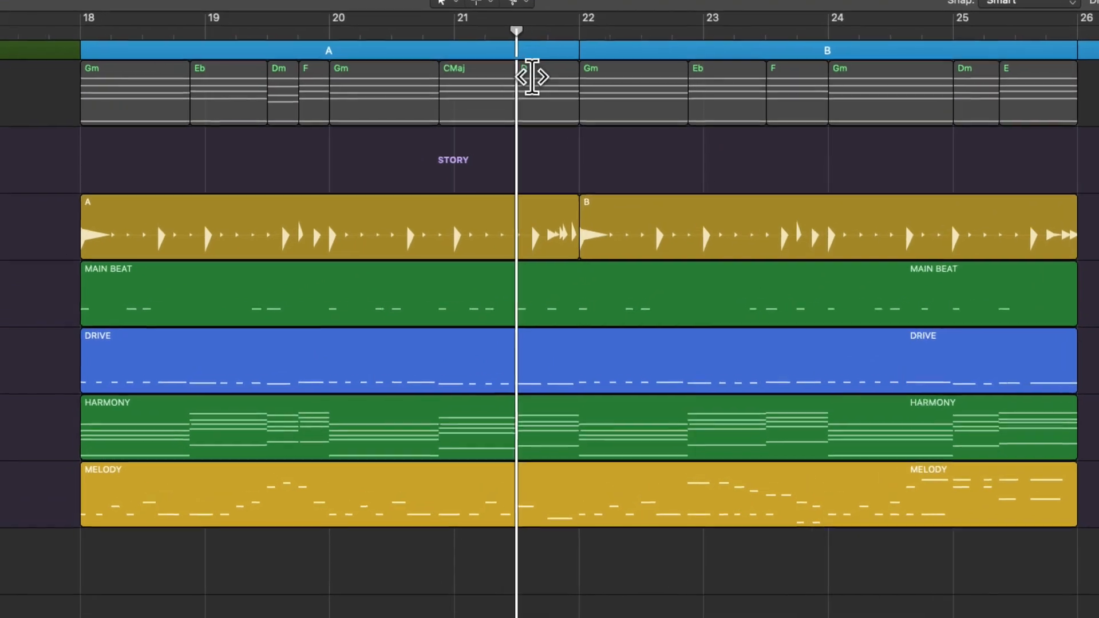
left_click_drag(529, 58, 515, 59)
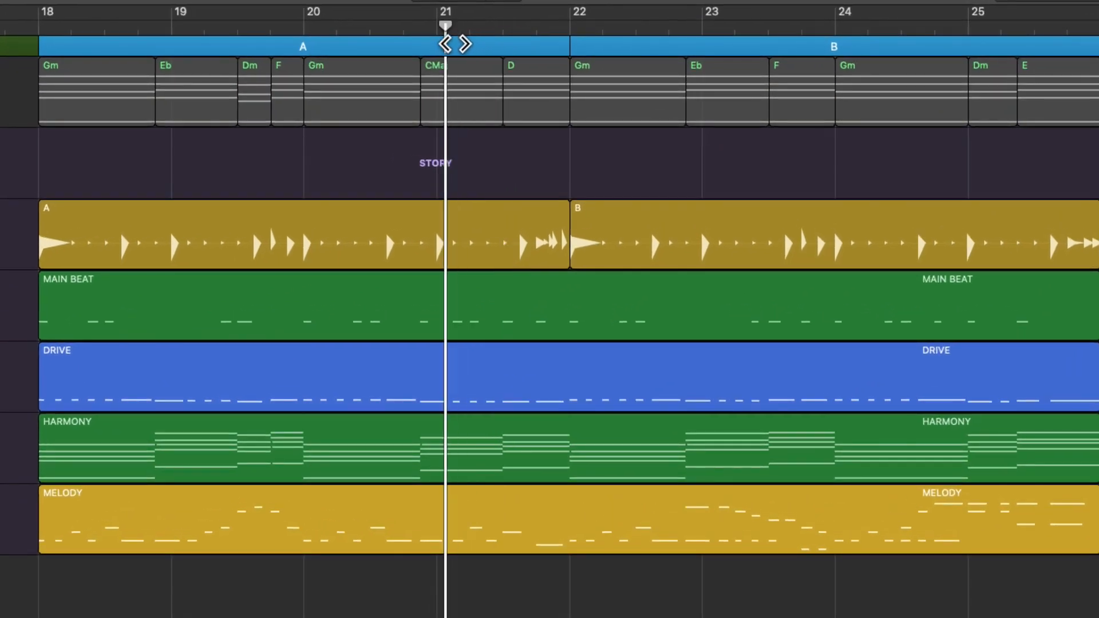
left_click_drag(455, 44, 510, 46)
left_click(515, 238)
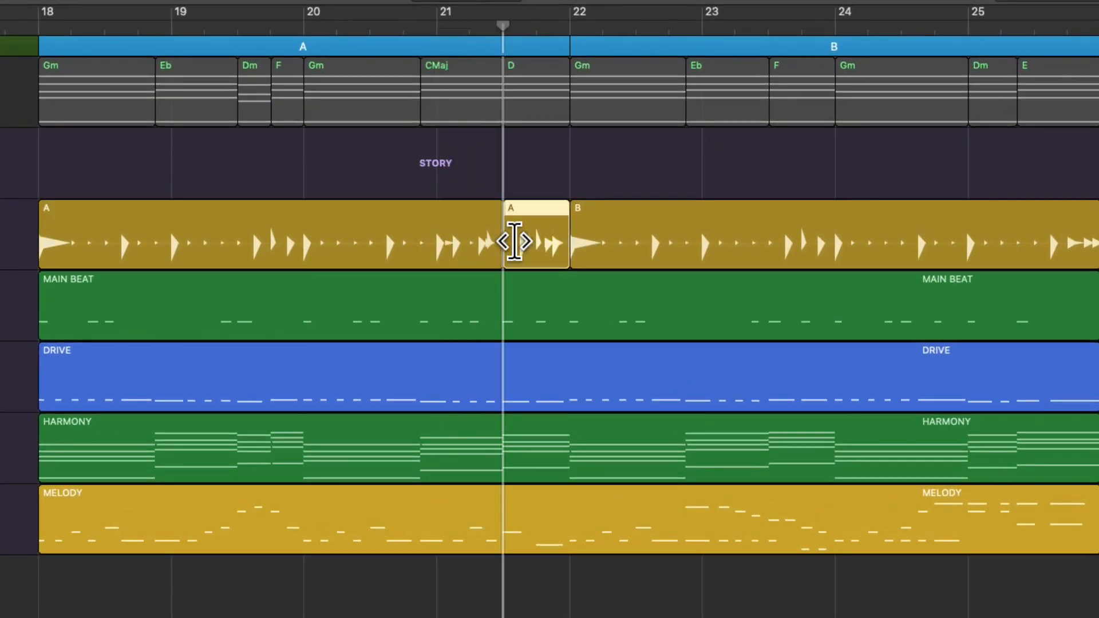
left_click(970, 35)
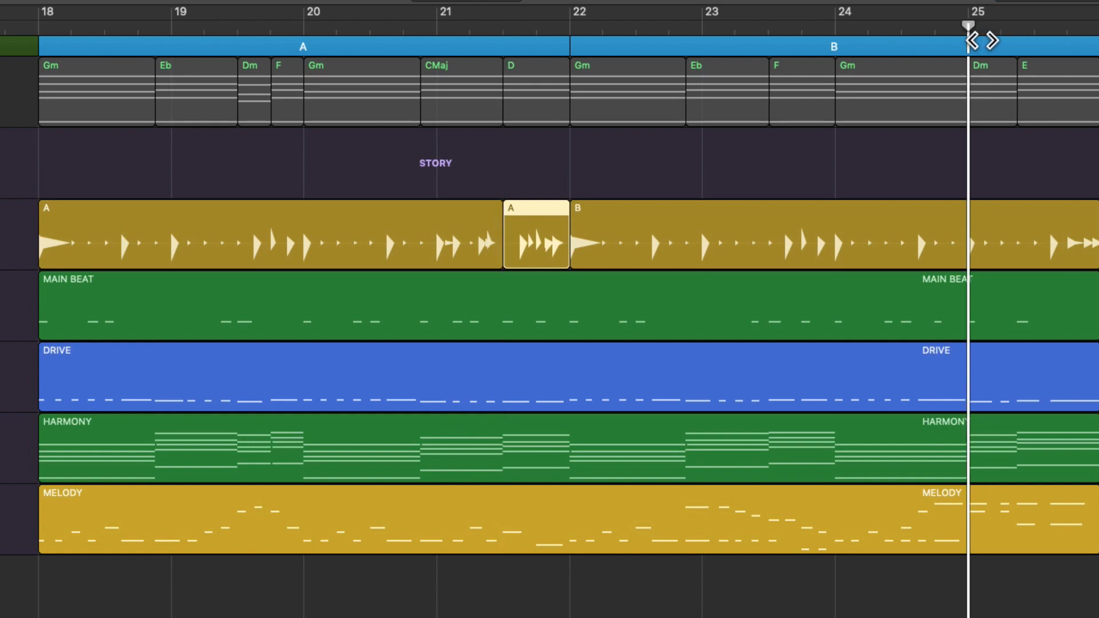
left_click(971, 225)
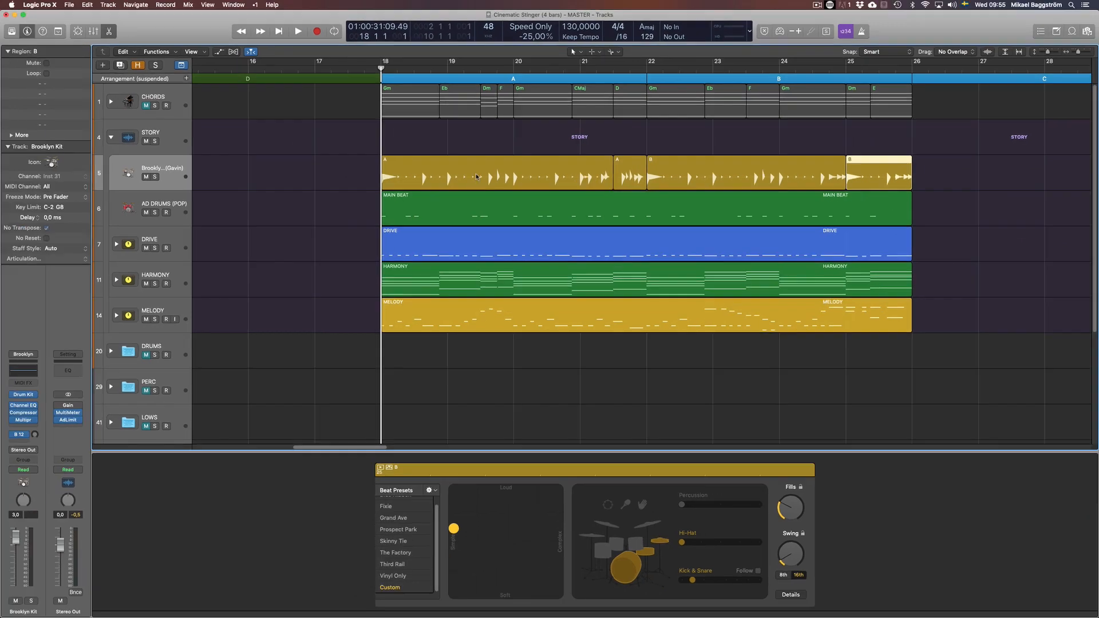
Turn off the kick and snare in the first A drummer region and add the shaker.
left_click(356, 207)
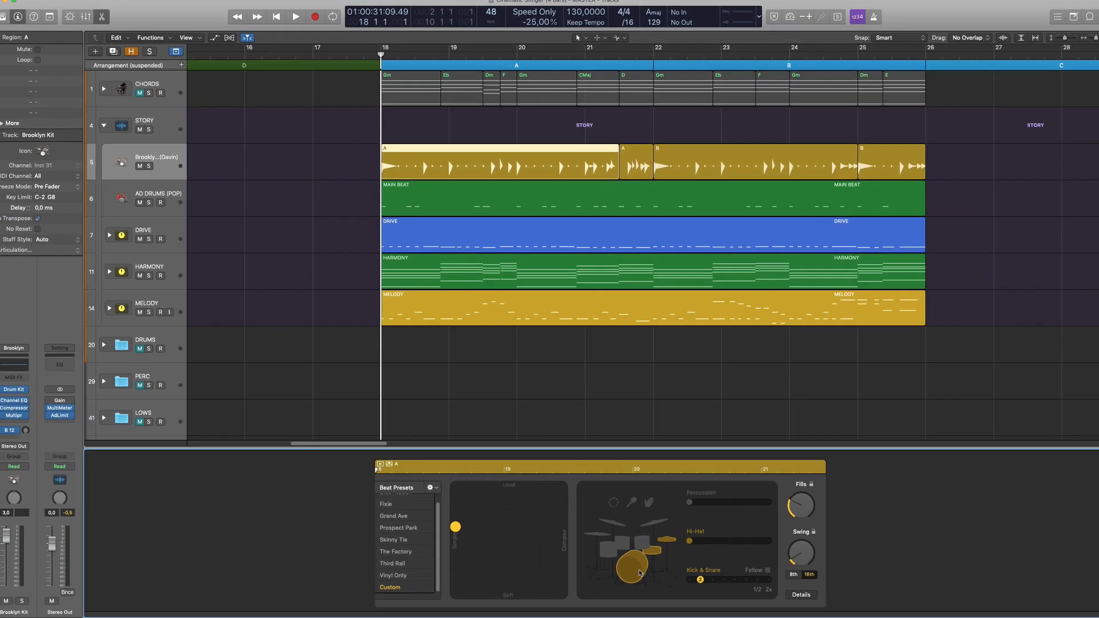
left_click(627, 568)
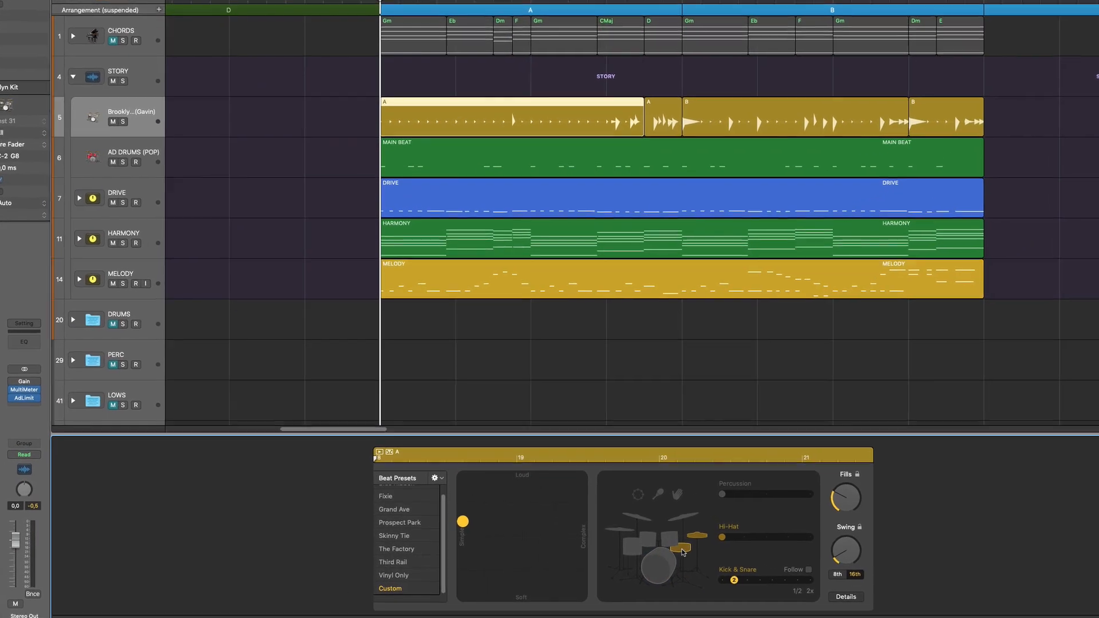
left_click(645, 551)
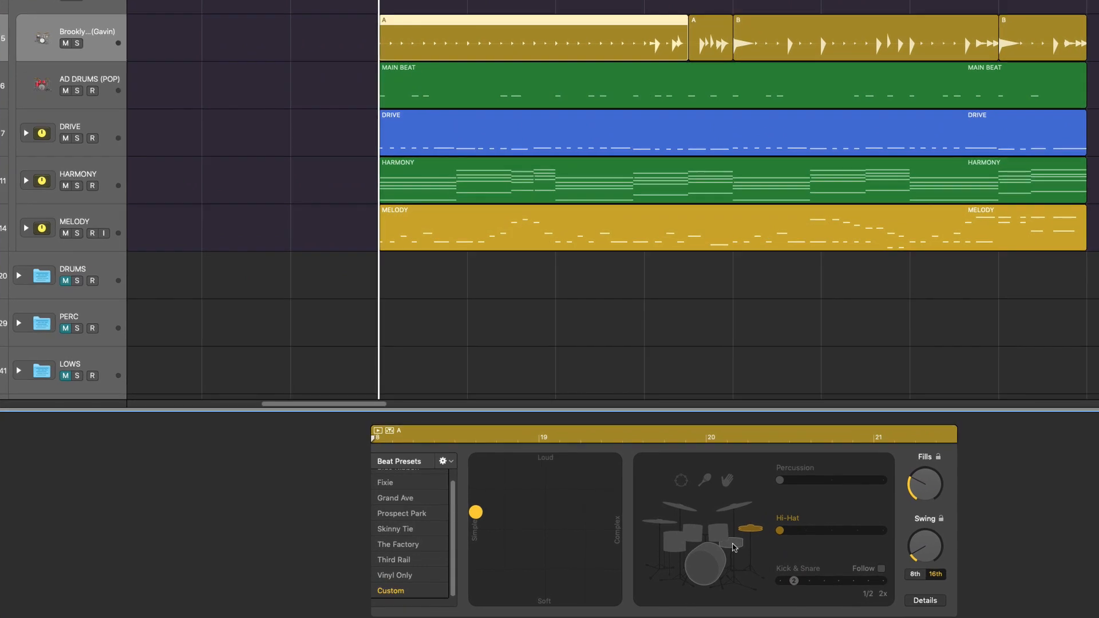
left_click(679, 485)
left_click(703, 482)
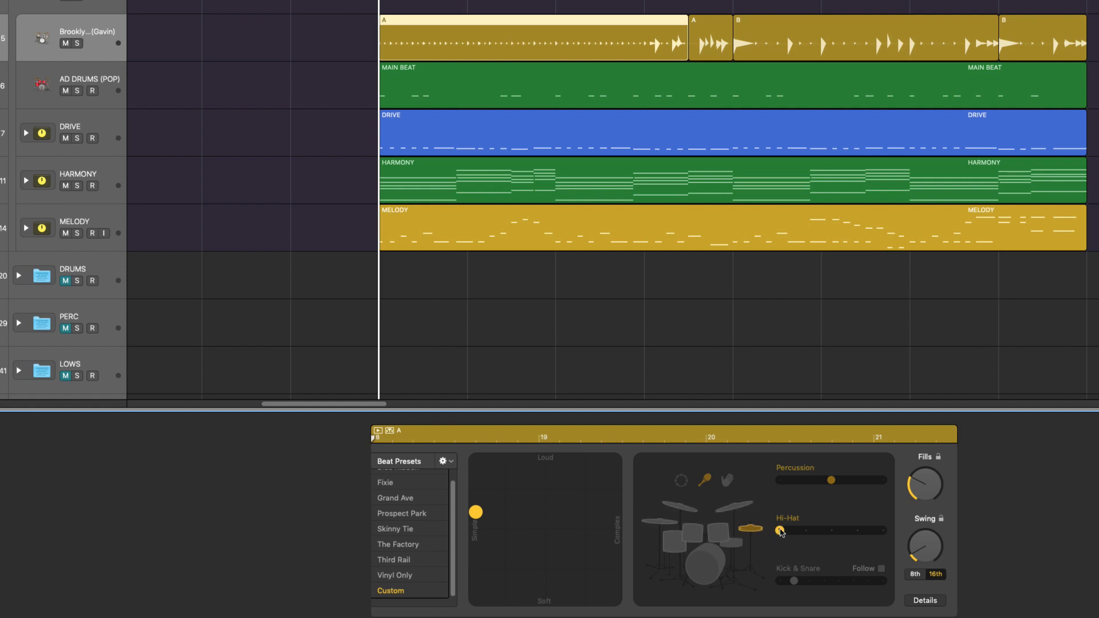
Raise the first A region's hi-hat variation to the middle, make its pattern more complex and turn the fills fully down.
left_click_drag(779, 530, 831, 530)
left_click_drag(481, 513, 553, 514)
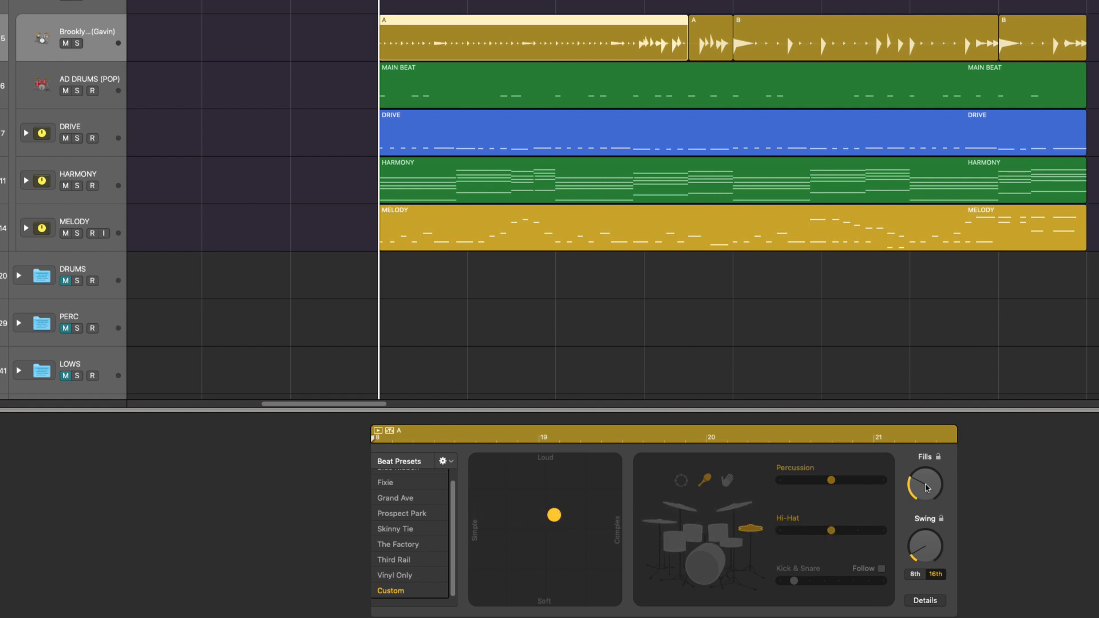
left_click_drag(927, 487, 927, 527)
In the short second A drummer region, turn off the kick and snare and switch from hi-hat to toms.
left_click(701, 38)
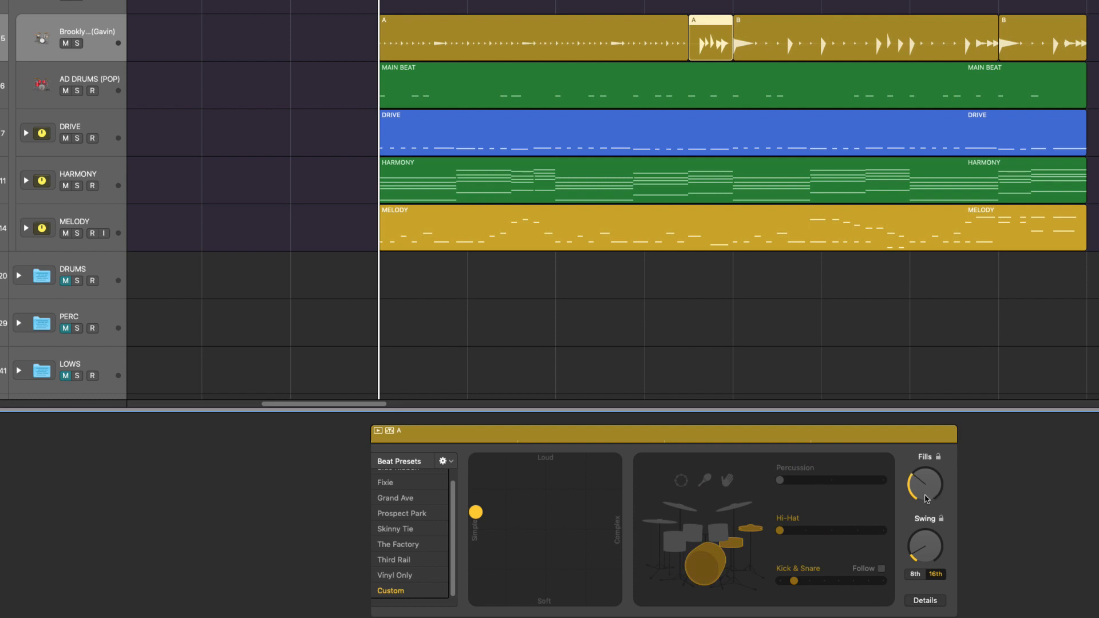
left_click(724, 556)
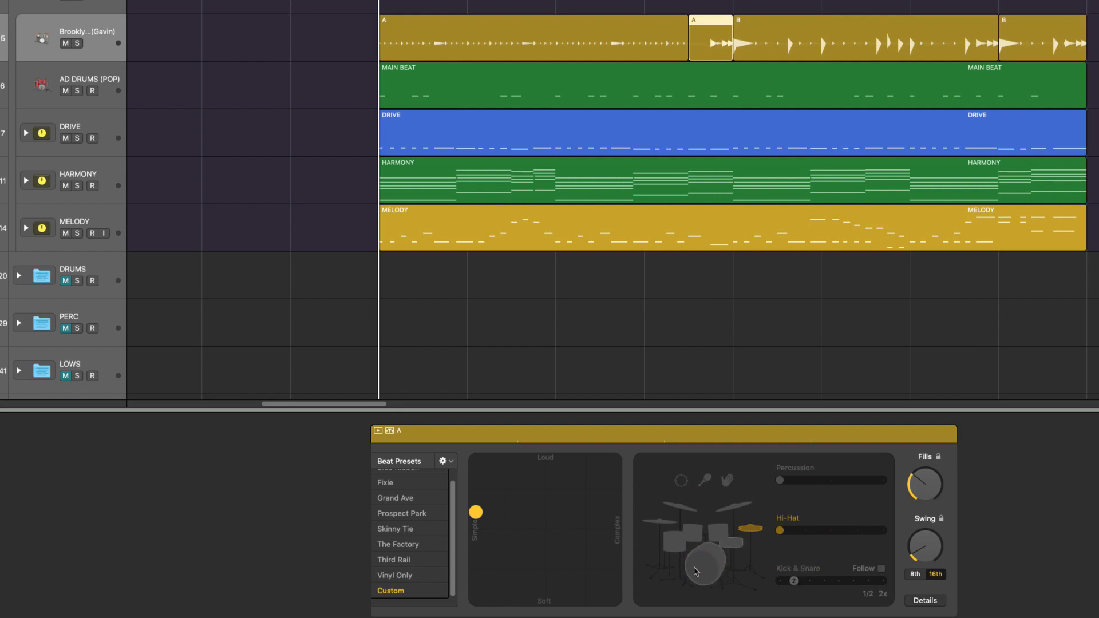
left_click(722, 535)
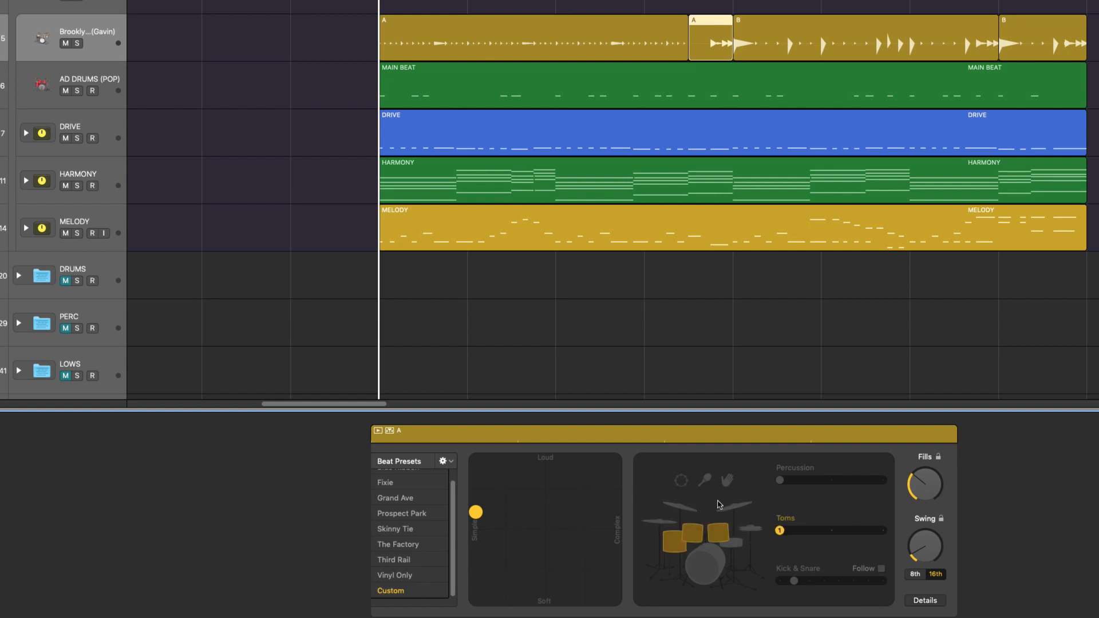
In the short second A drummer region, add the tambourine, raise swing and fills, and make the pattern slightly softer and more complex.
left_click(727, 481)
left_click(680, 481)
left_click_drag(920, 553, 921, 533)
left_click_drag(927, 493, 926, 479)
left_click_drag(475, 511, 513, 526)
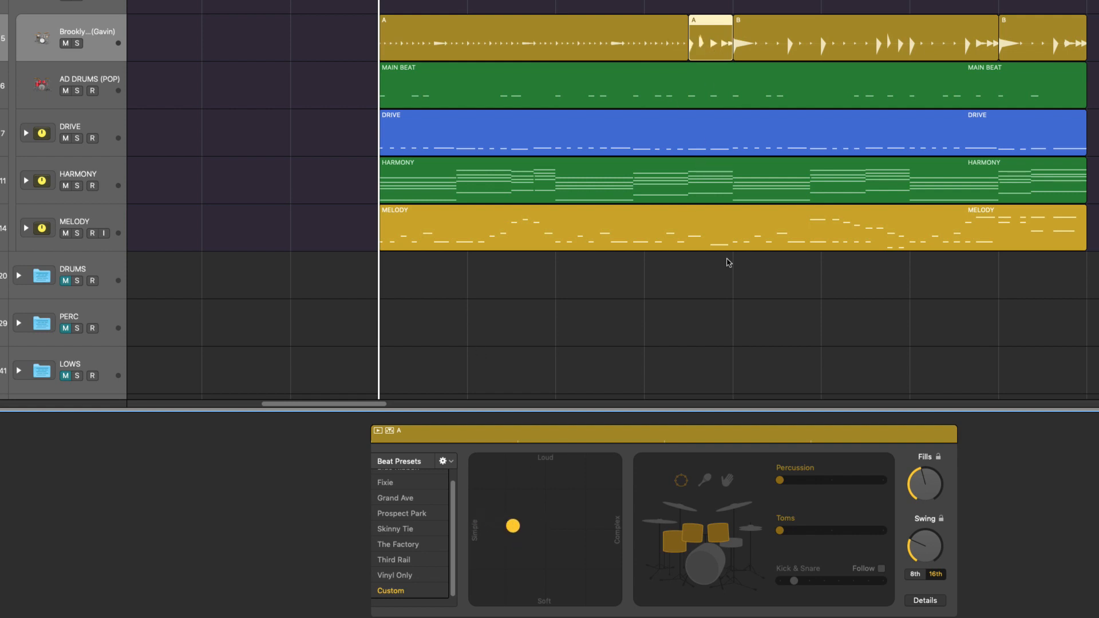
In the first B drummer region, turn off the kick and snare, add the shaker at maximum variation and raise the hi-hat variation.
left_click(768, 36)
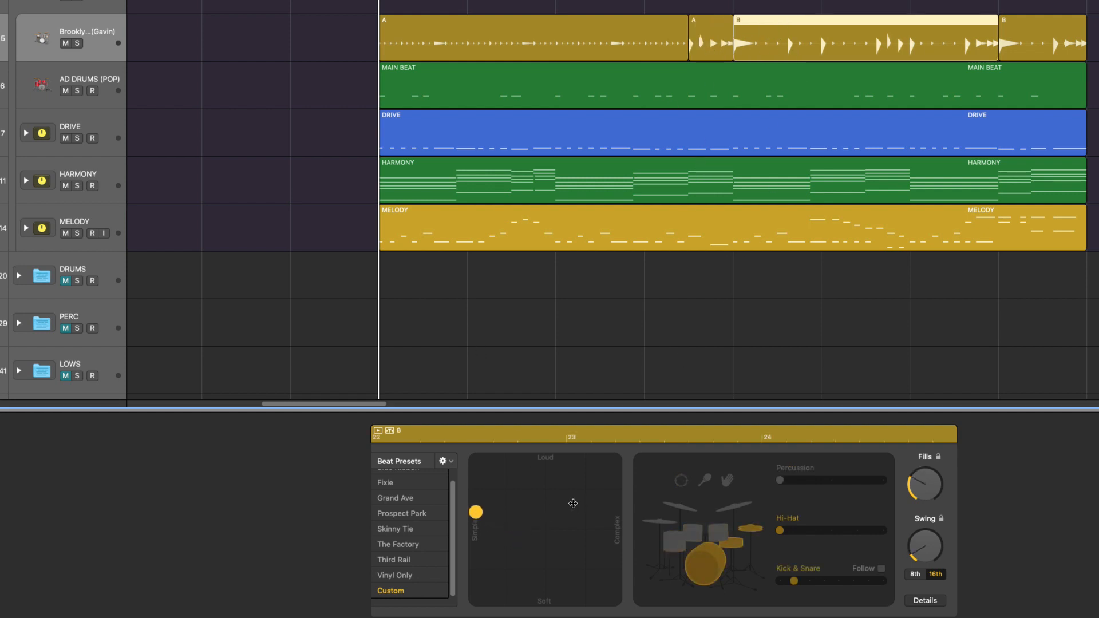
left_click(701, 564)
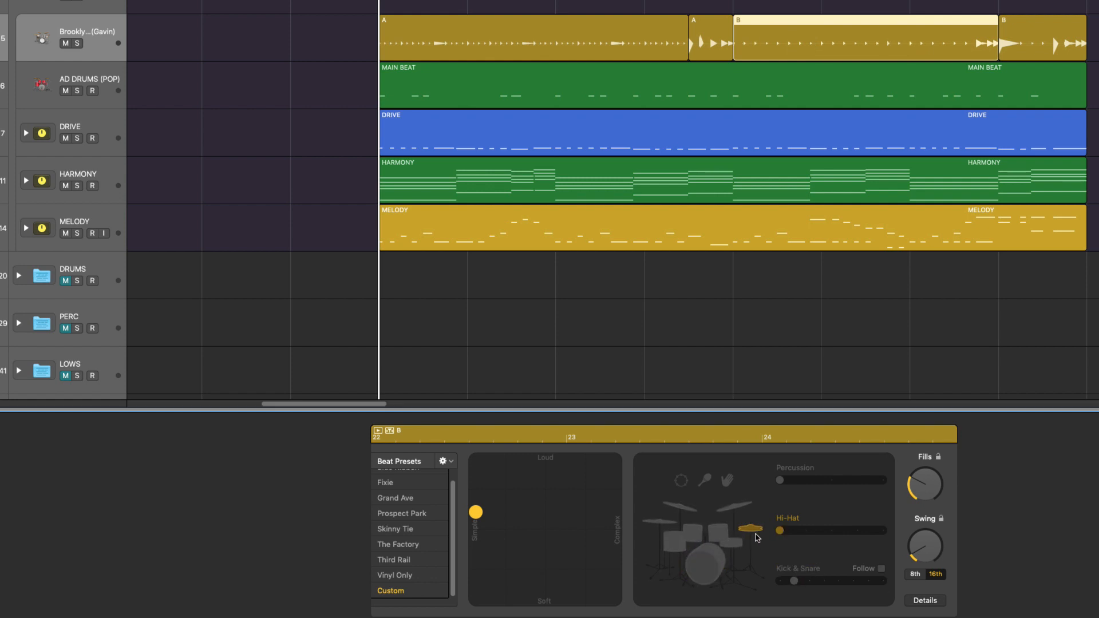
left_click(705, 480)
left_click(593, 38)
left_click(811, 50)
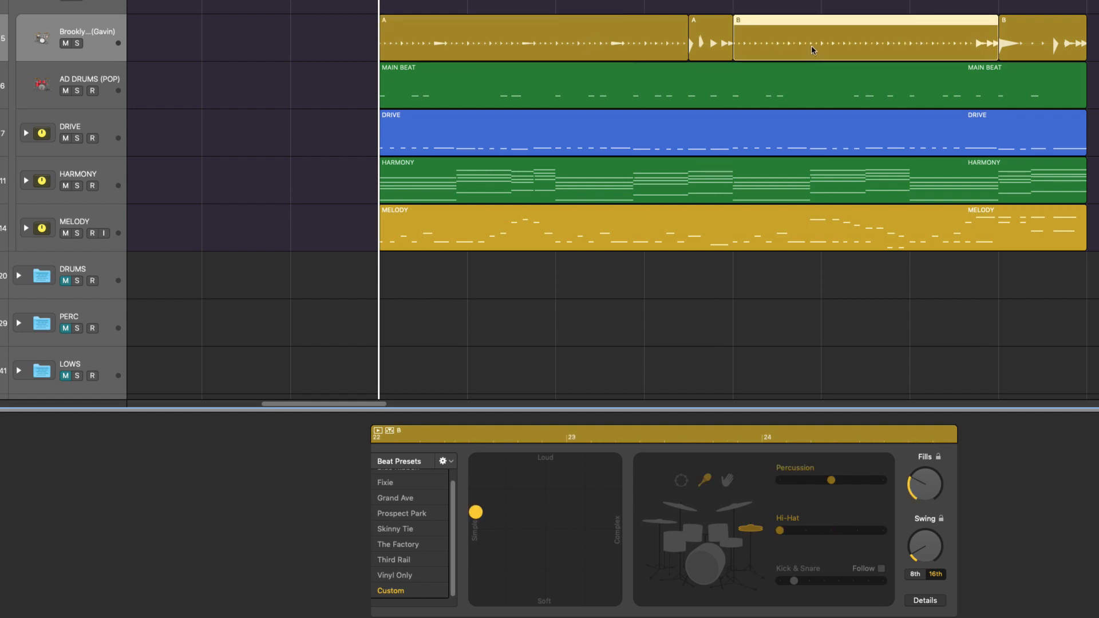
left_click_drag(833, 530, 857, 530)
left_click(882, 480)
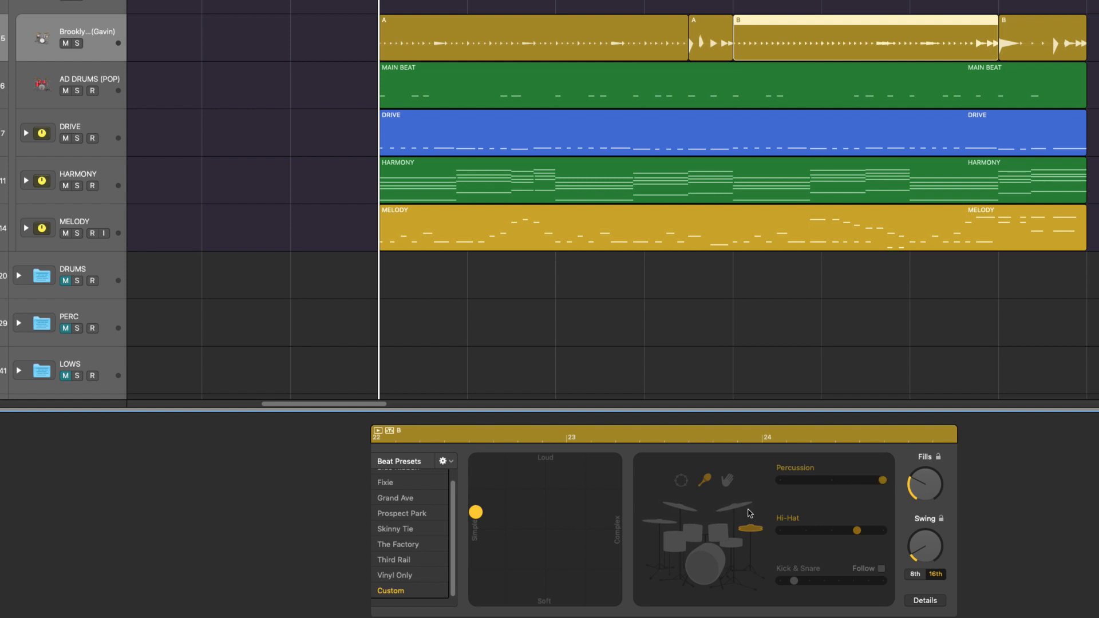
In the last B drummer region, replace kick, snare and hi-hat with cymbals, make the pattern much softer and turn the fills down.
left_click(1025, 44)
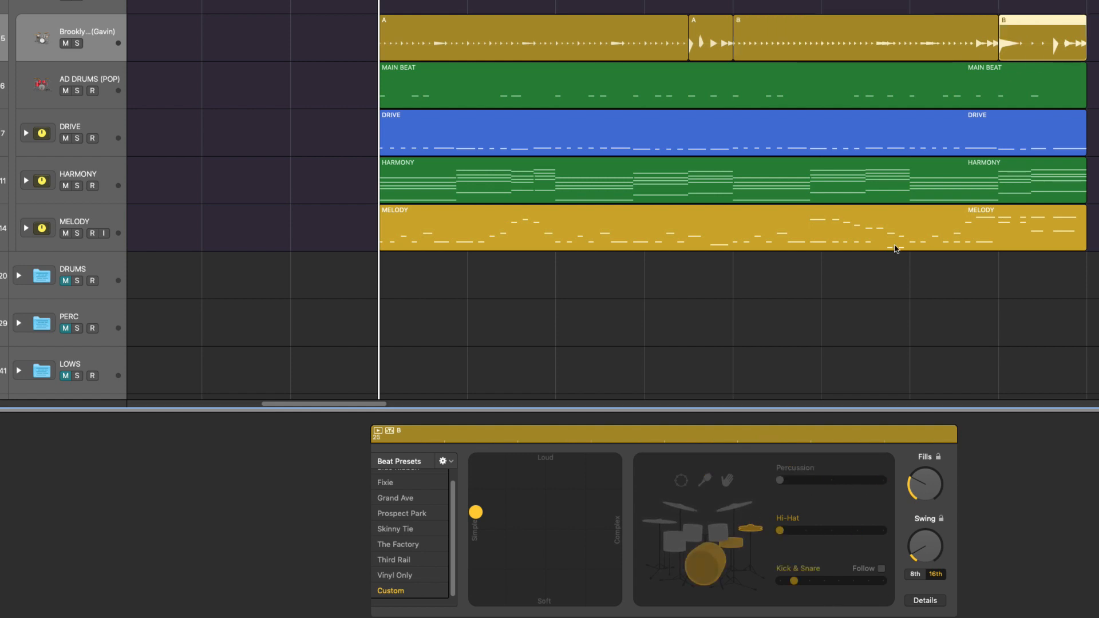
left_click(729, 556)
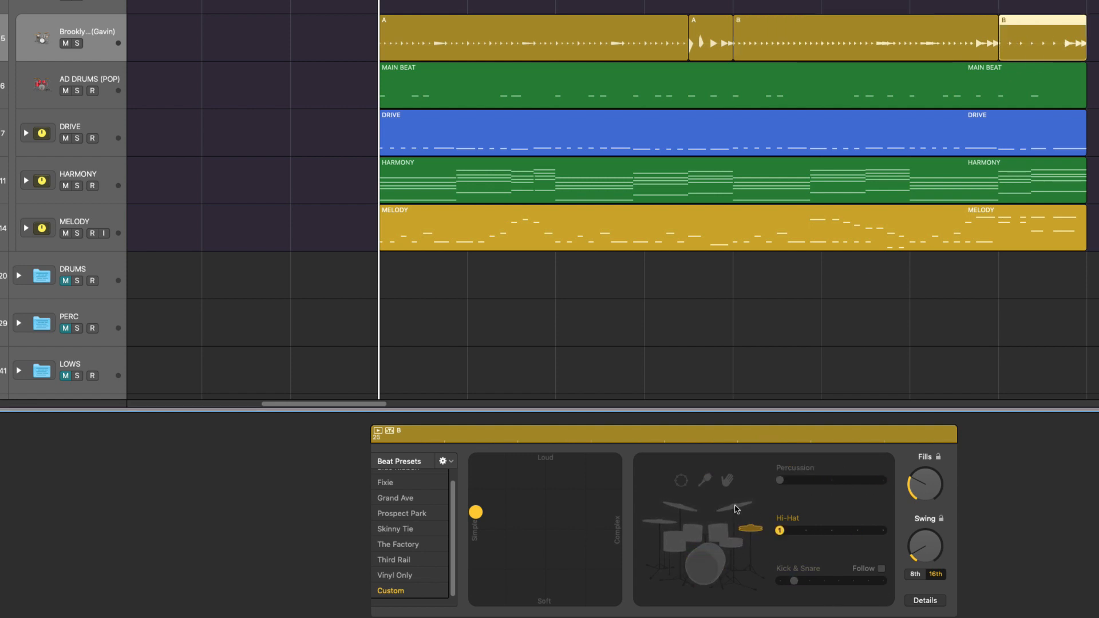
left_click(748, 524)
left_click_drag(477, 513, 491, 580)
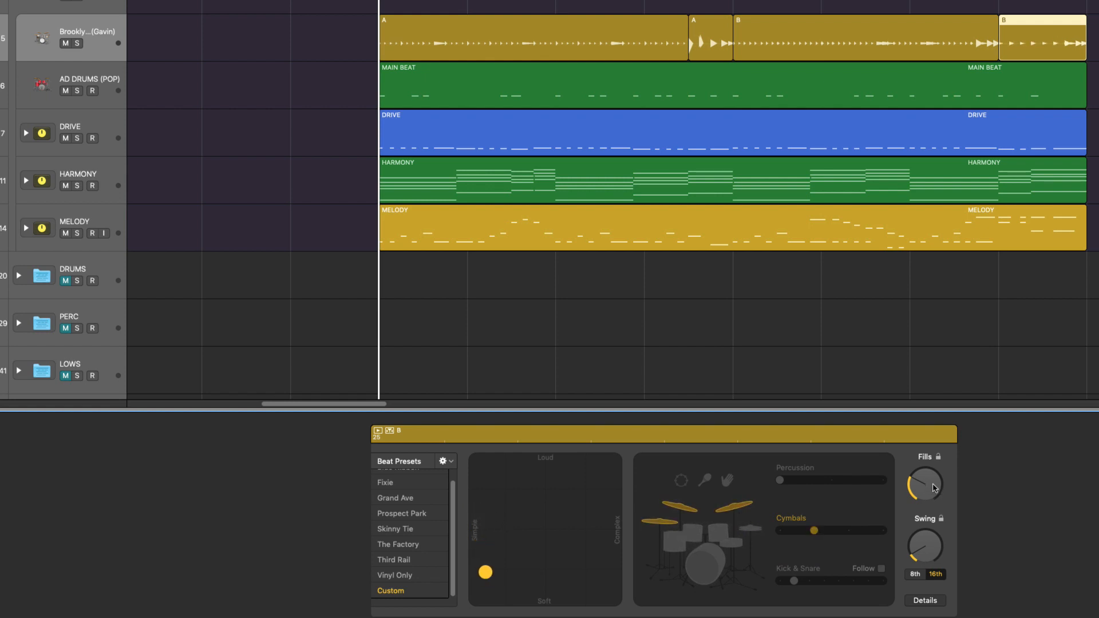
left_click_drag(934, 487, 935, 515)
left_click(954, 343)
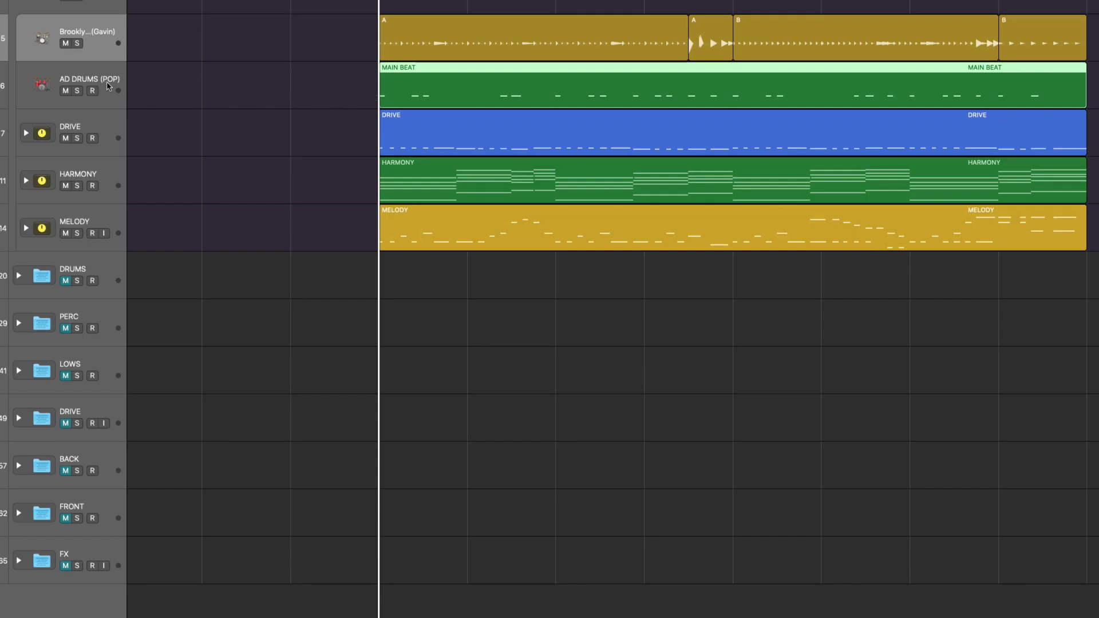
Play the section from bar 18 to hear the percussion drive together with the main beat.
left_click(107, 84)
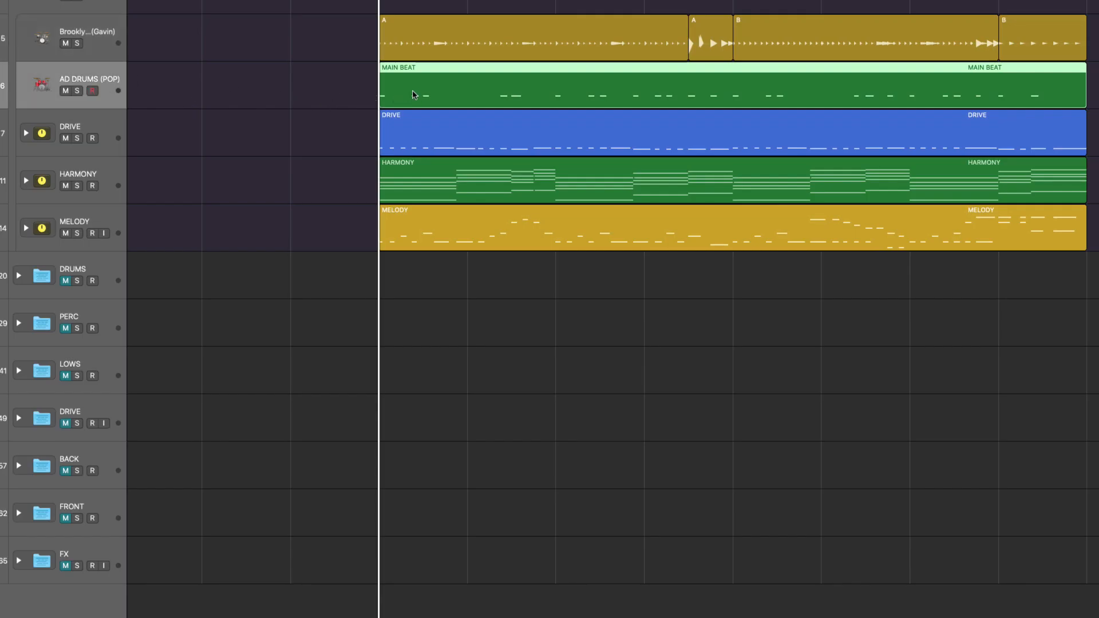
left_click(99, 34)
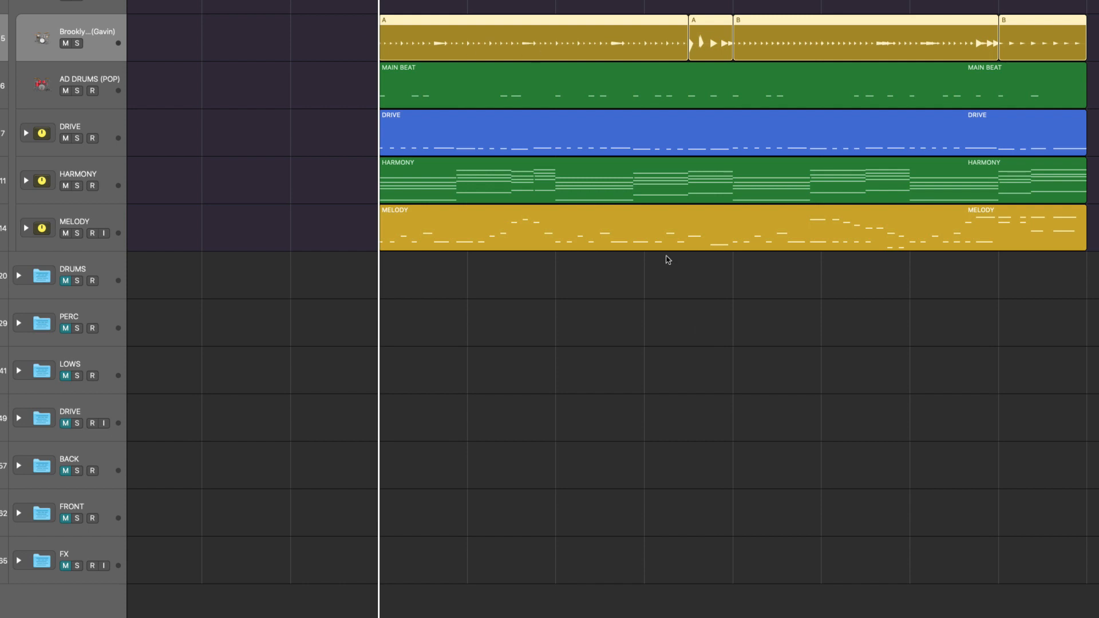
left_click(729, 373)
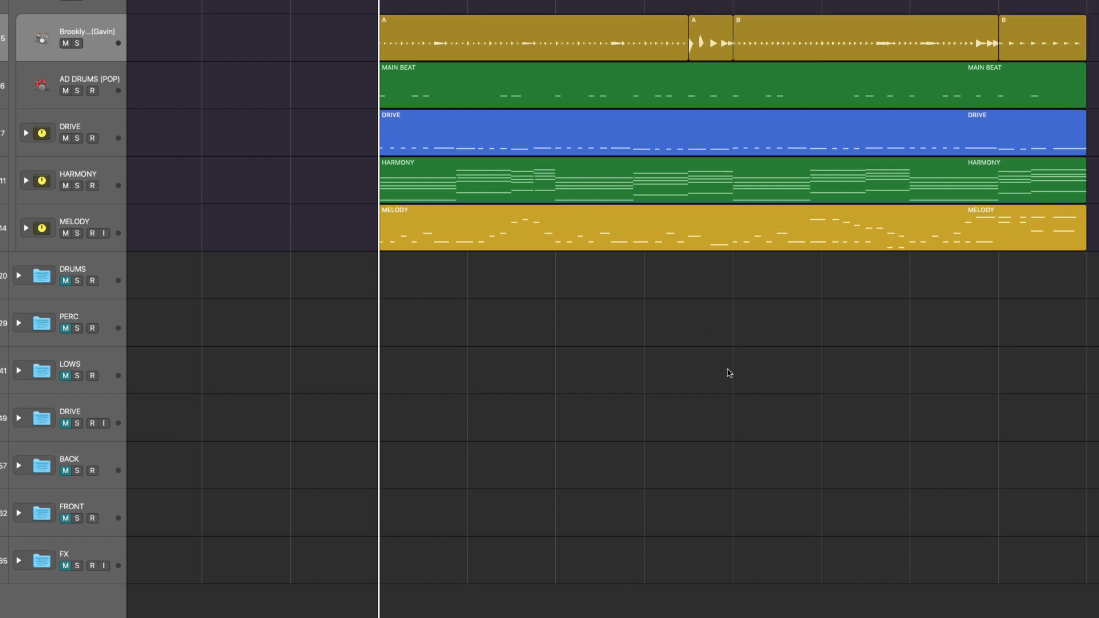
key("space")
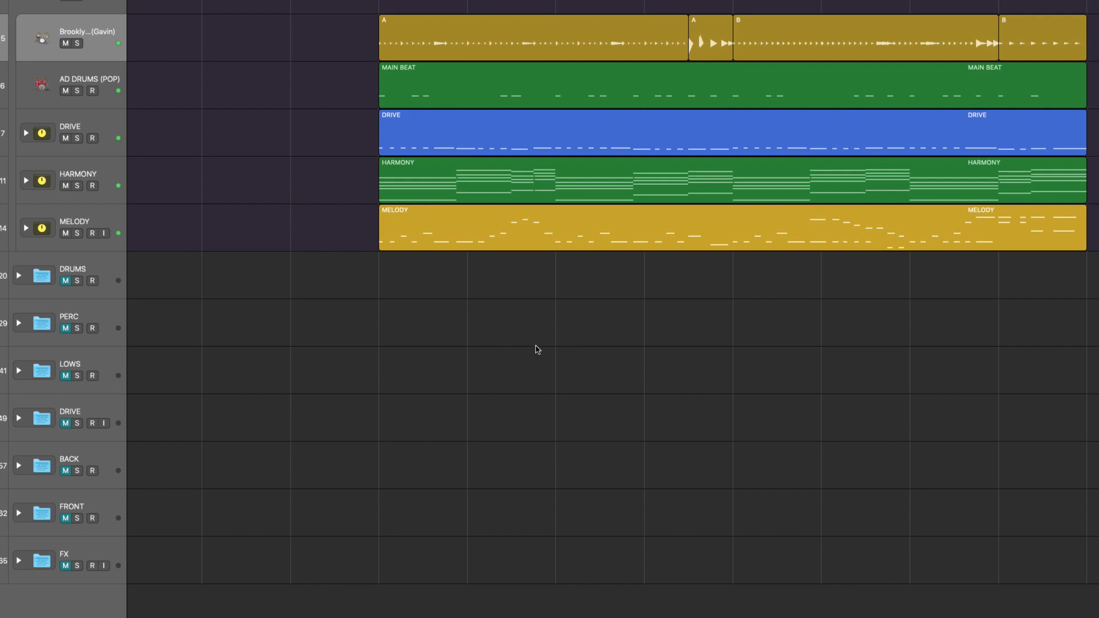
Review the Drummer settings across the split A and B regions and compare the drummer track with the MAIN BEAT track.
left_click(609, 39)
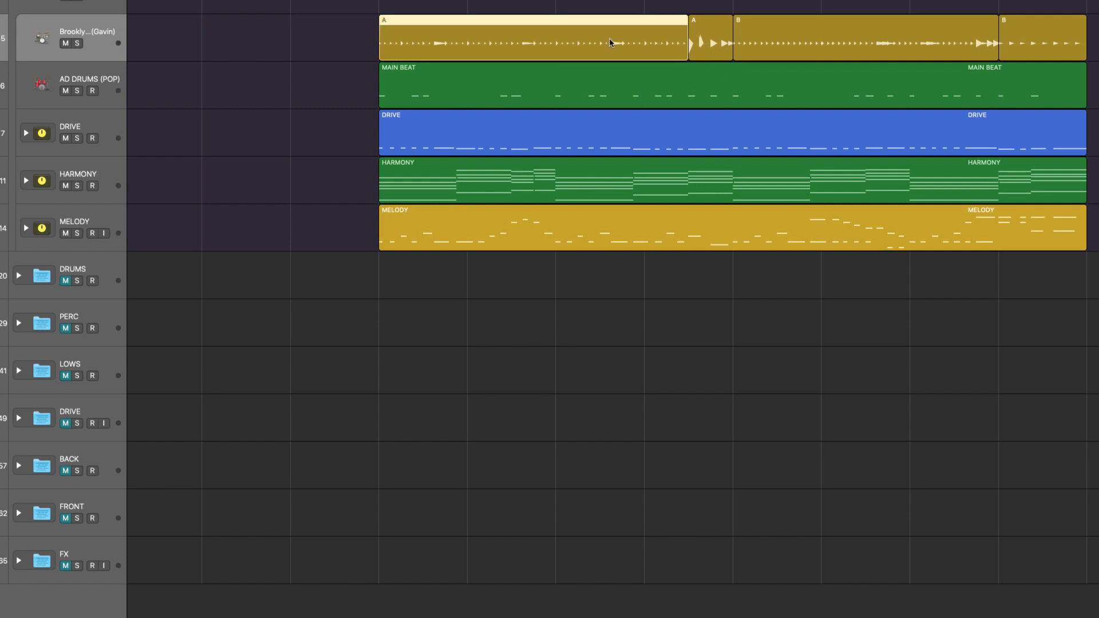
double_click(609, 39)
left_click(711, 32)
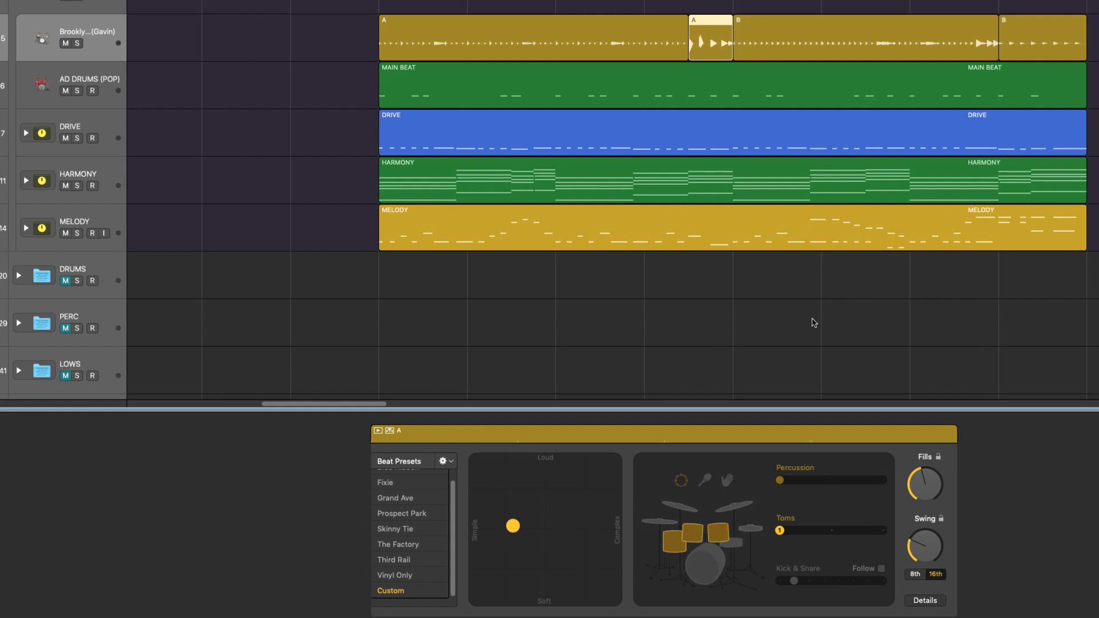
left_click(563, 340)
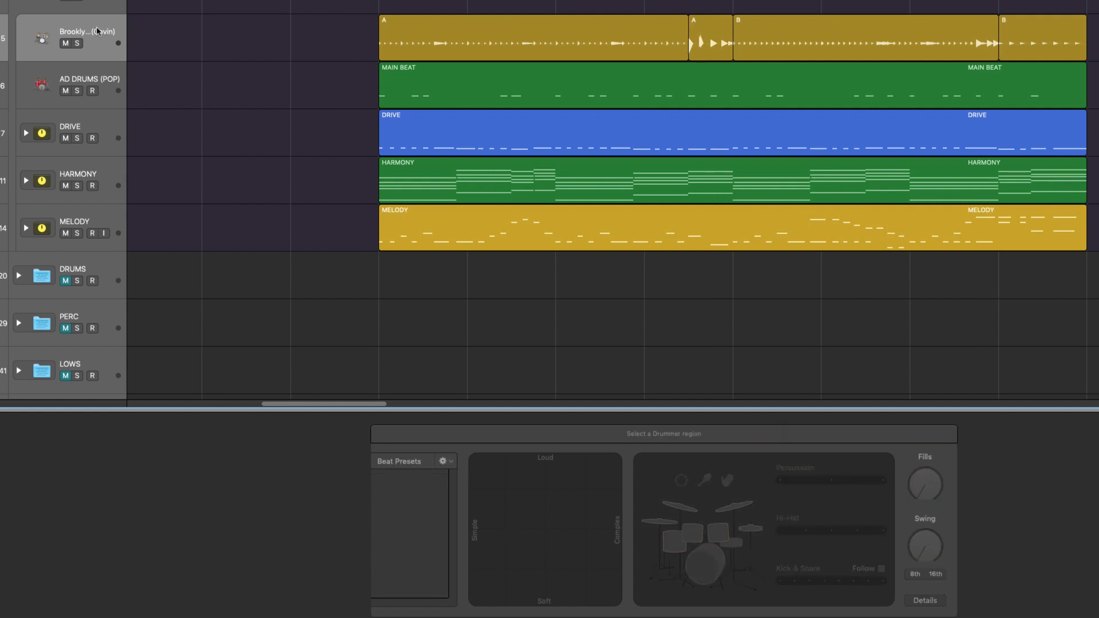
left_click(94, 28)
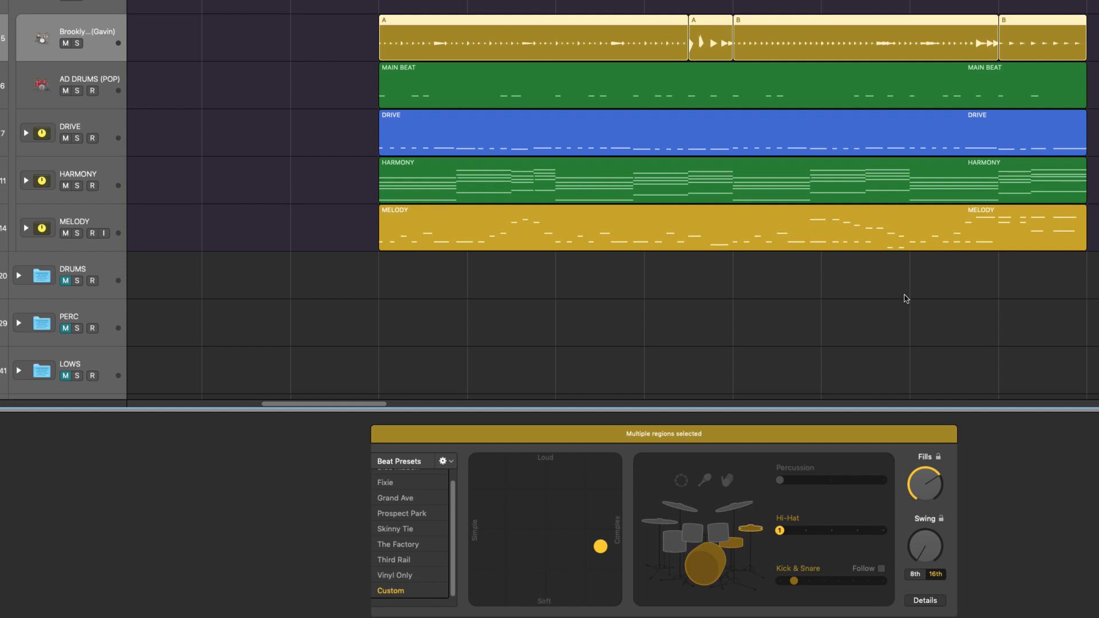
left_click(1007, 314)
left_click(529, 51)
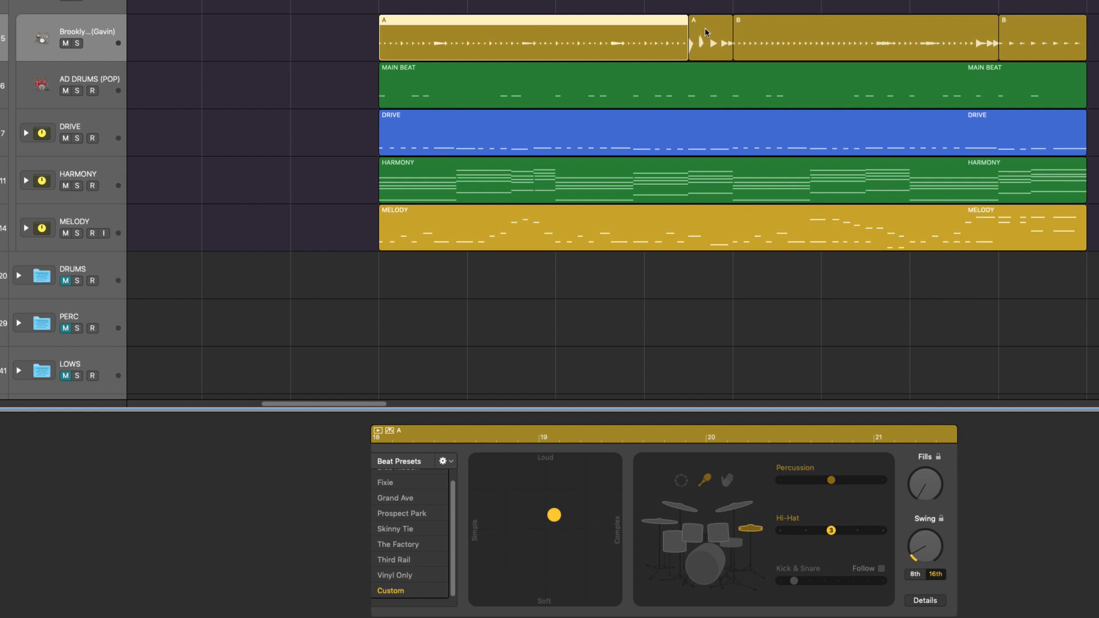
left_click(138, 46)
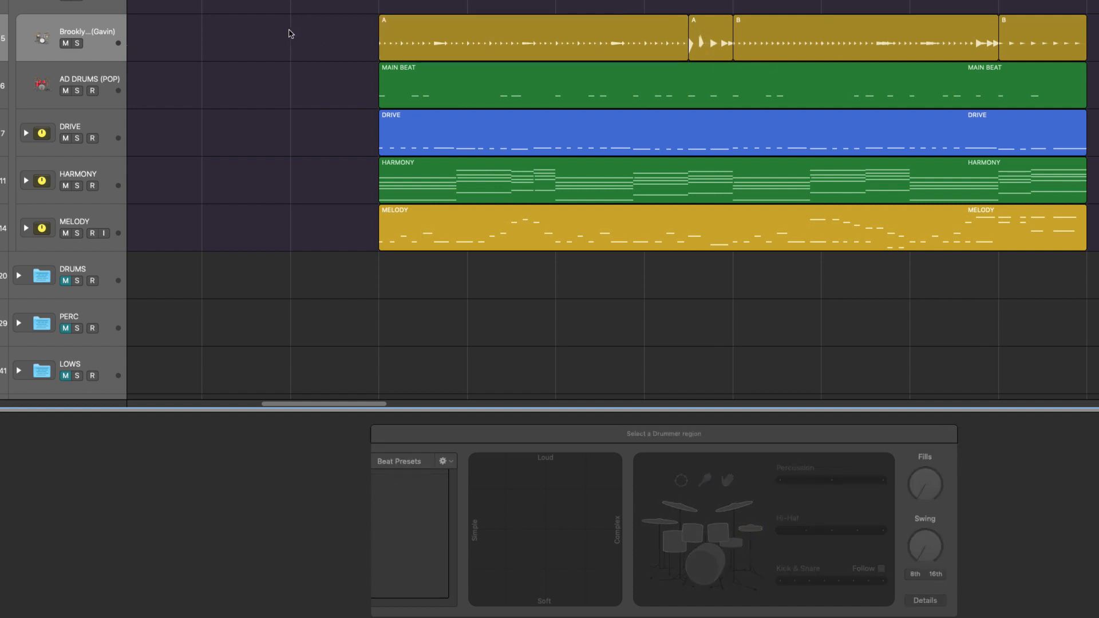
left_click_drag(299, 30, 1040, 37)
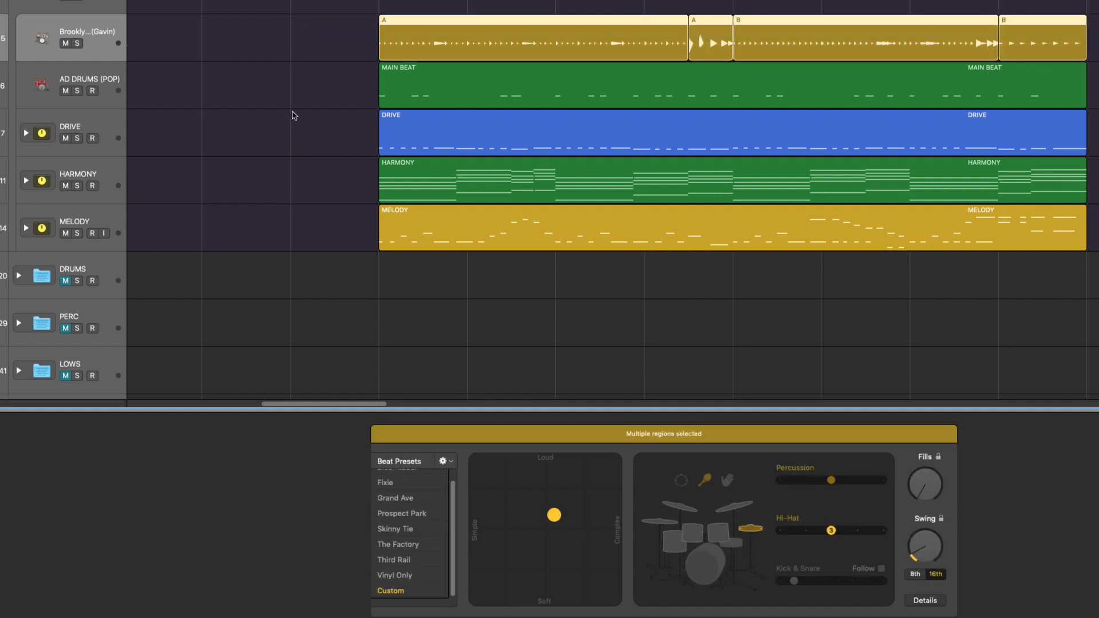
left_click(102, 83)
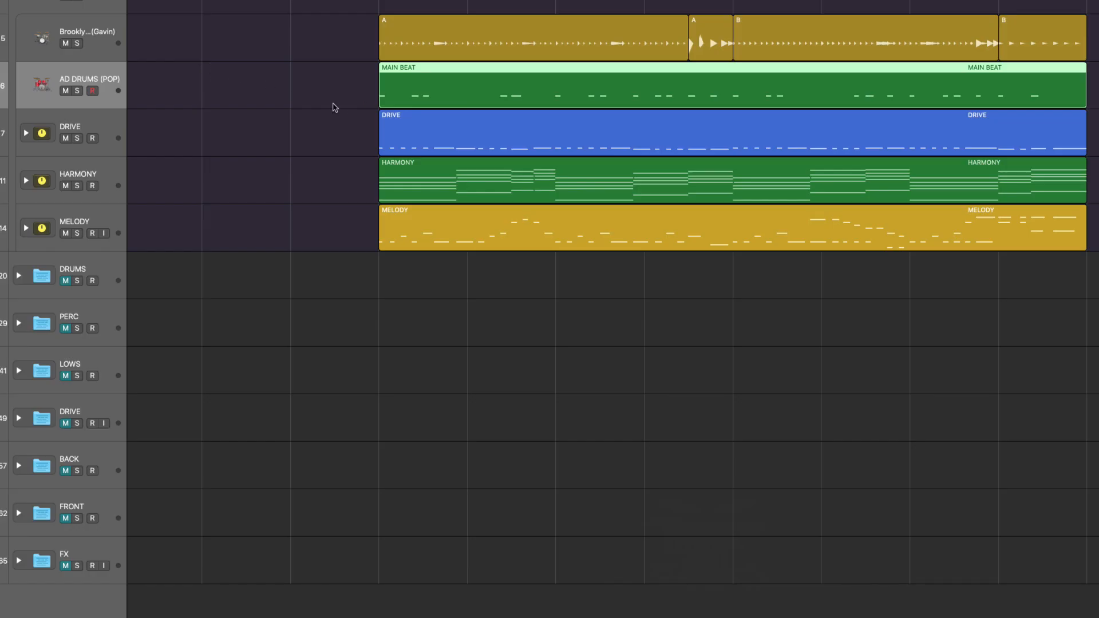
left_click(262, 121)
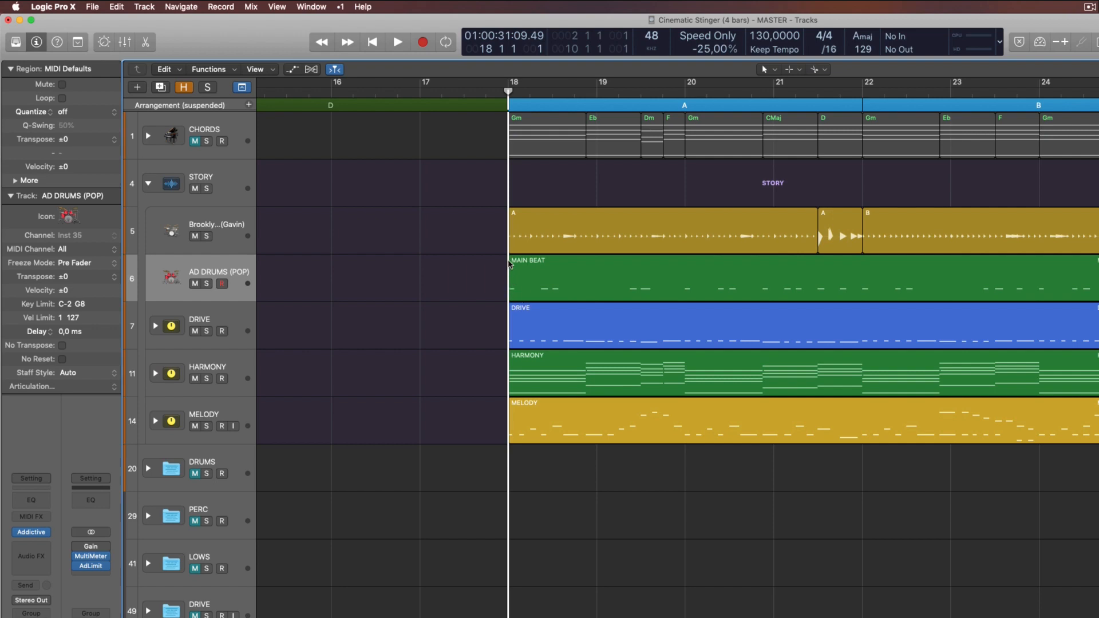
left_click(241, 230)
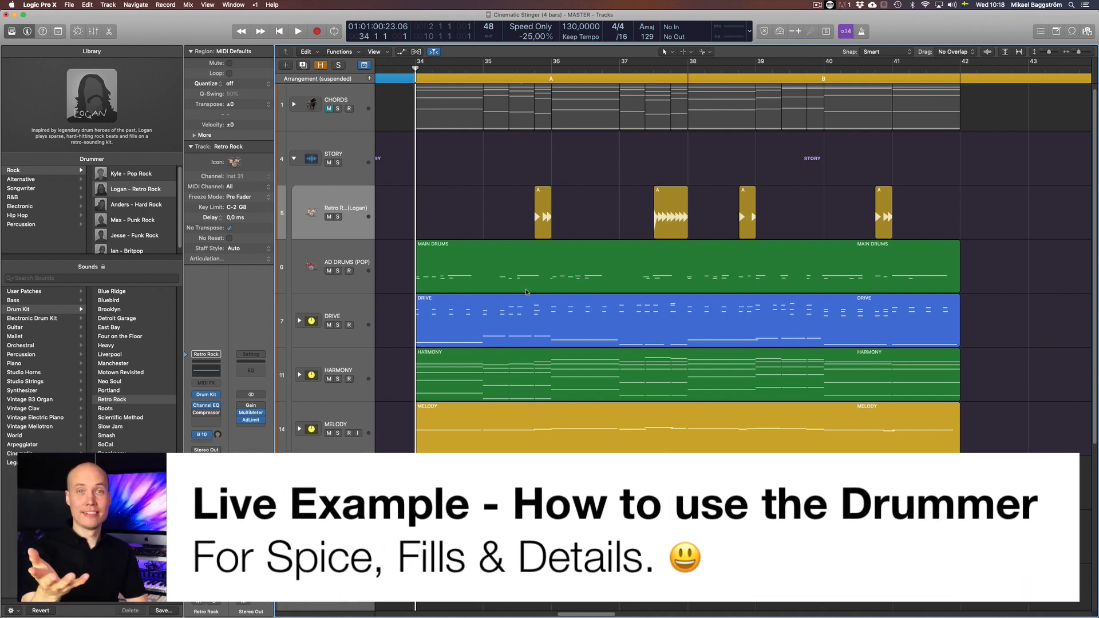
Mute the Retro Rock drummer track and inspect the MAIN DRUMS region's notes in the Piano Roll.
left_click(329, 198)
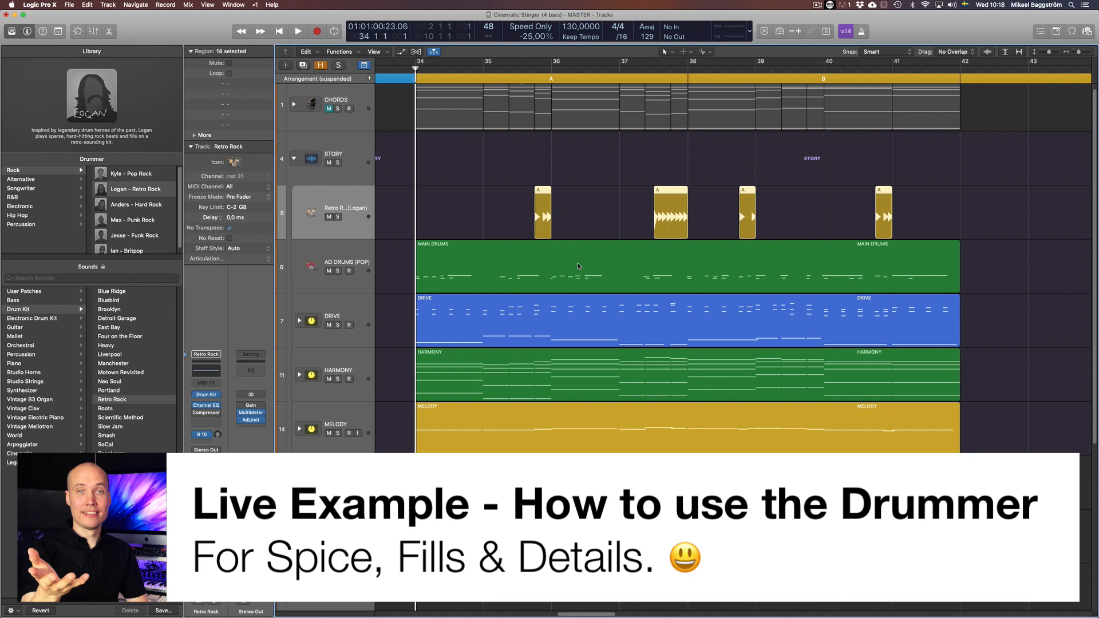
left_click(329, 217)
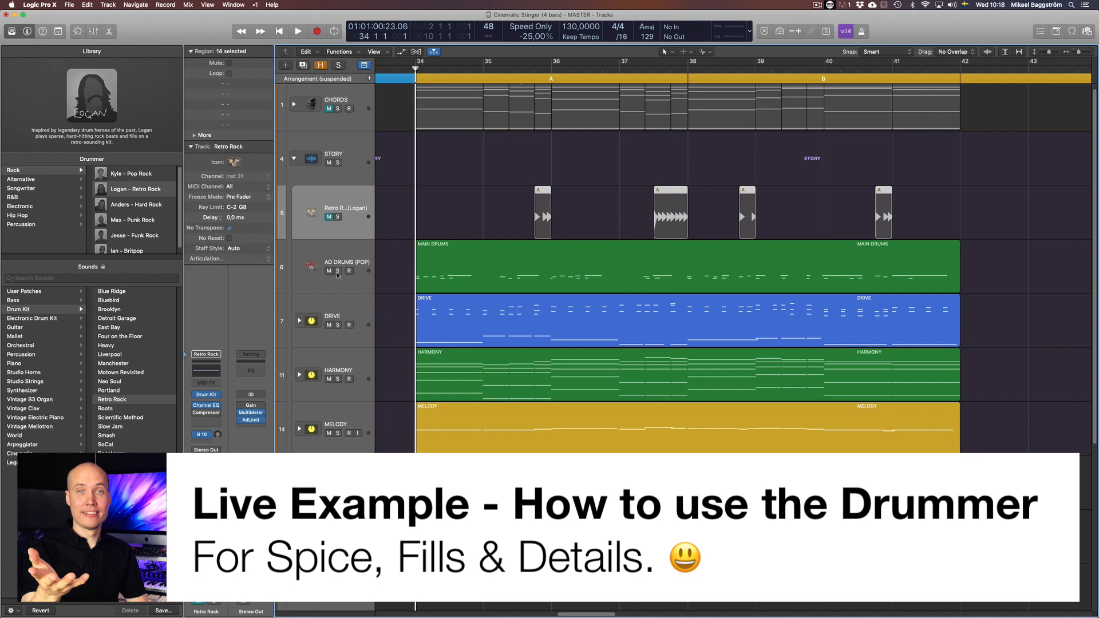
left_click(446, 269)
key("p")
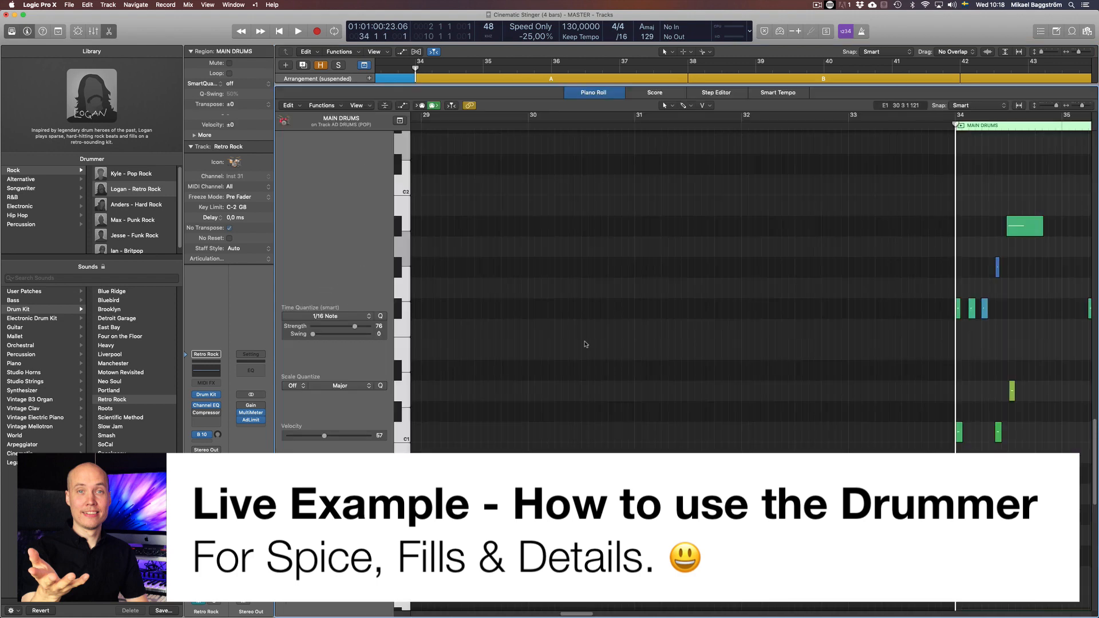
key("p")
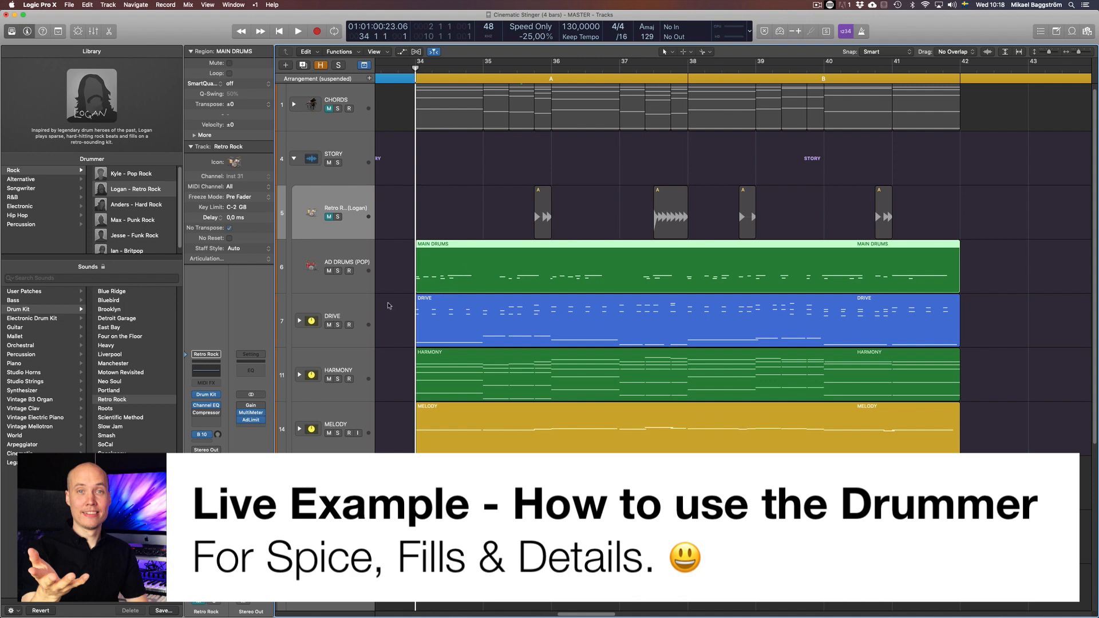
Listen to the section from bar 34 with the drummer muted, and unmute the Retro Rock track.
left_click(490, 209)
key("space")
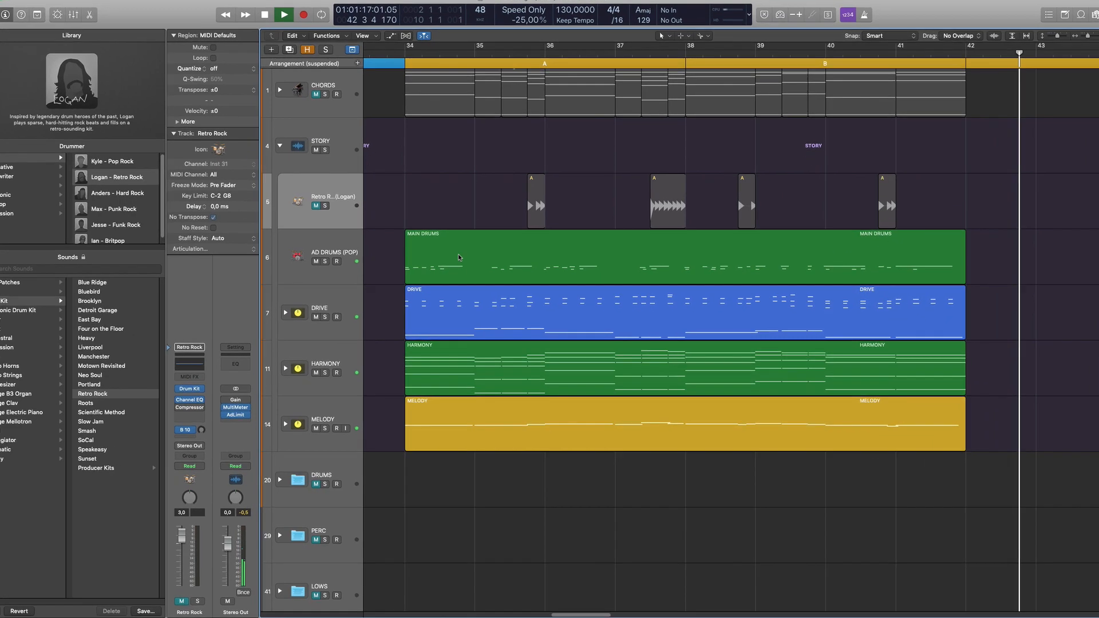
key("space")
key("m")
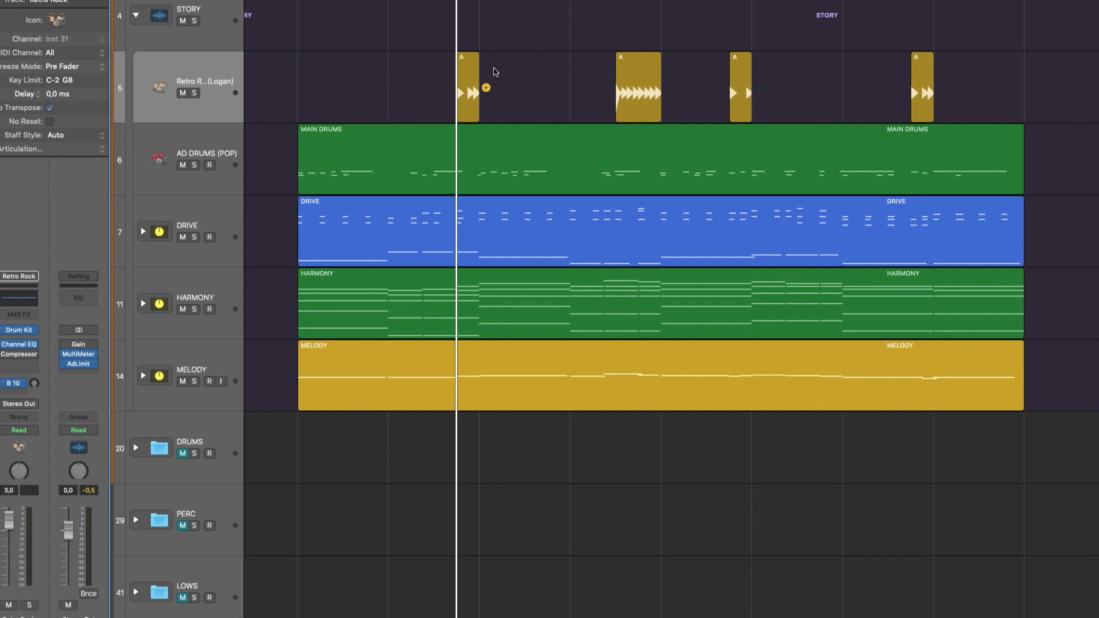
Examine the first fill region's Drummer settings and the notes of the MAIN DRUMS region.
left_click(466, 71)
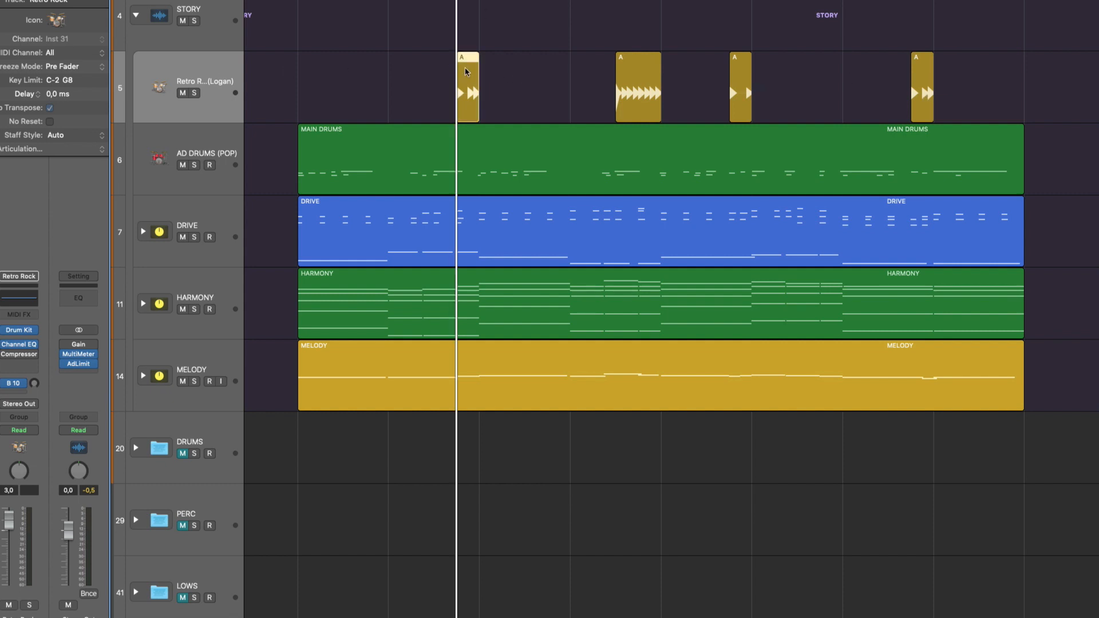
double_click(476, 112)
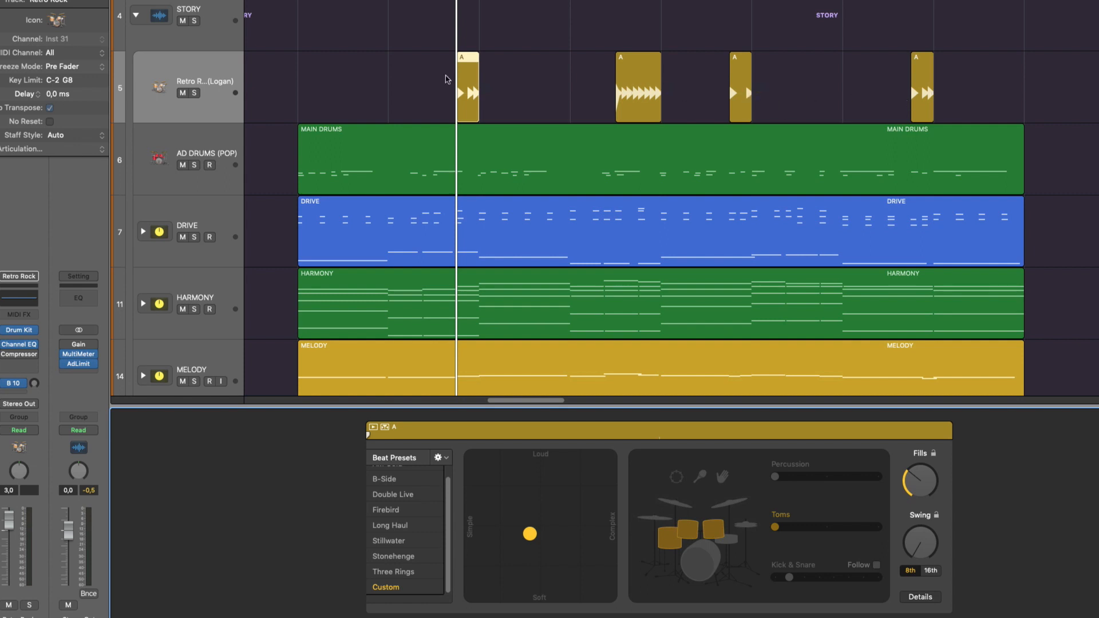
left_click(359, 149)
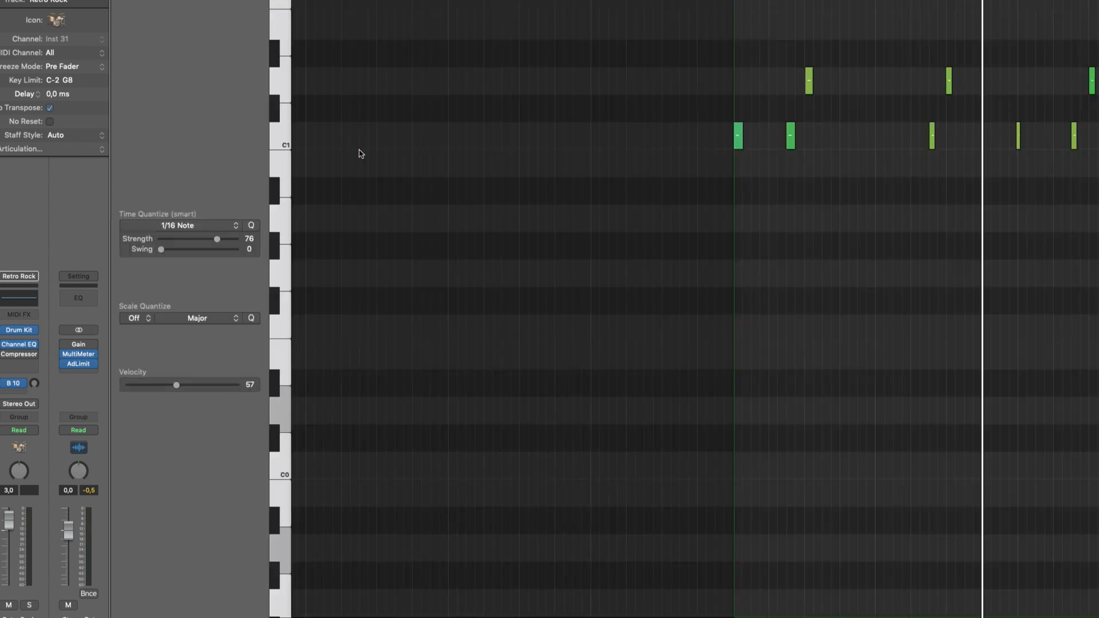
key("e")
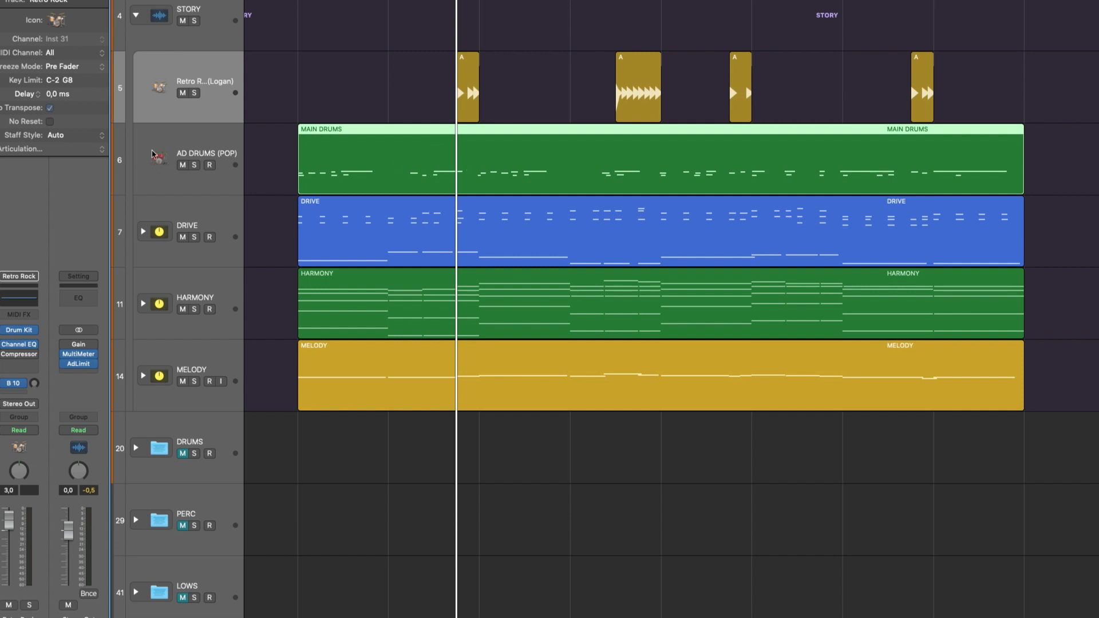
Solo the Retro Rock drummer track and play its fill regions on their own.
left_click(211, 142)
left_click(204, 75)
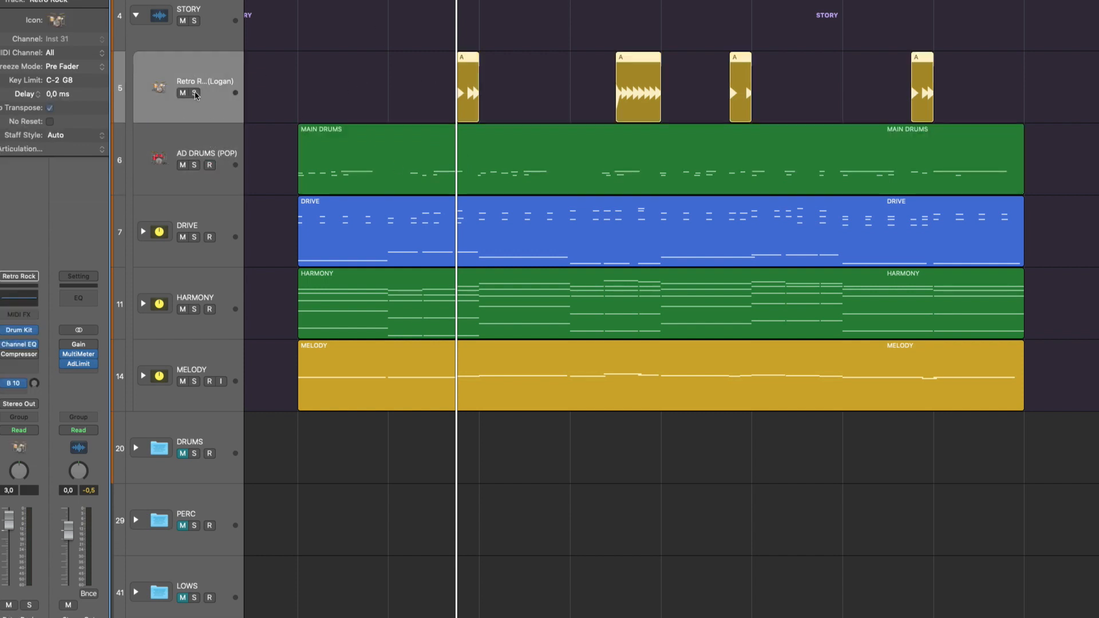
left_click(195, 93)
key("space")
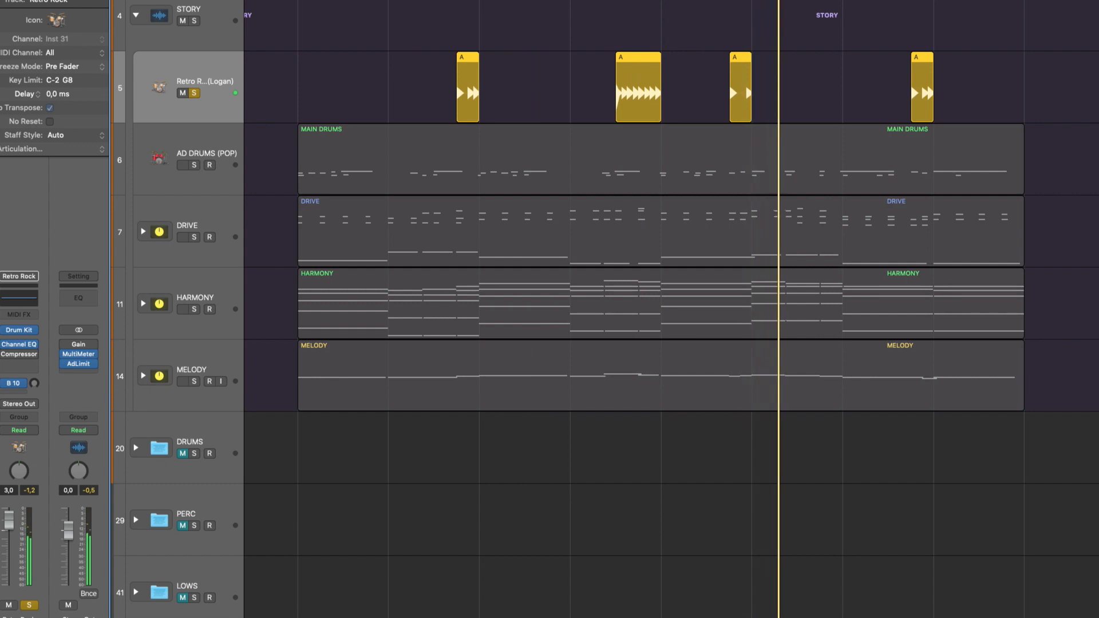
Unsolo the Retro Rock drummer track and play the section with its fills alongside the other tracks.
key("s")
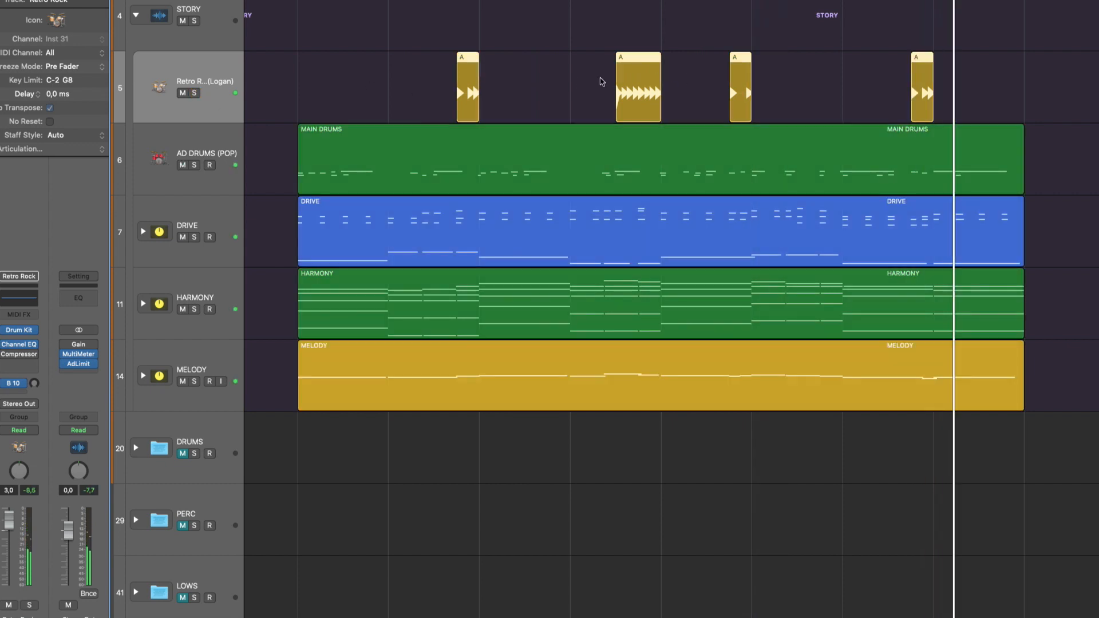
left_click(568, 66)
key("space")
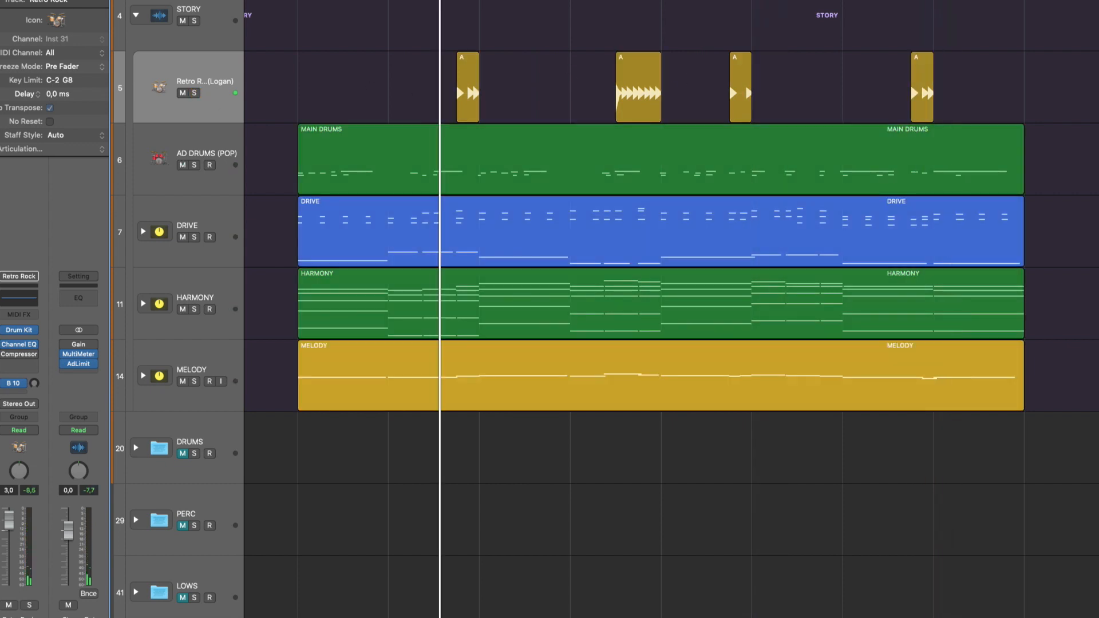
key("comma")
key("space")
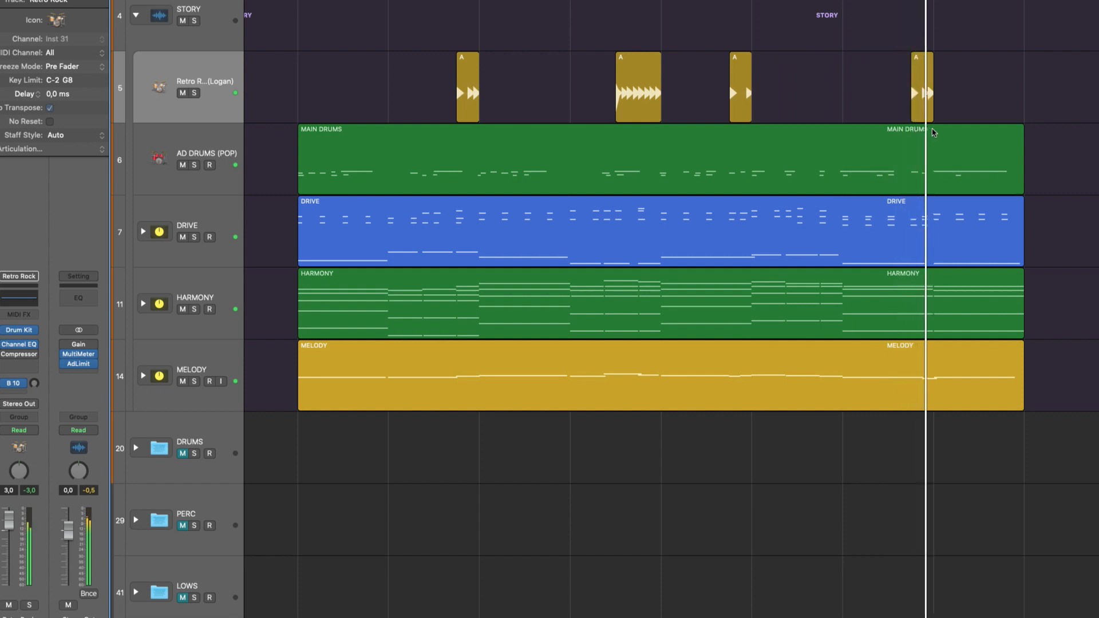
key("space")
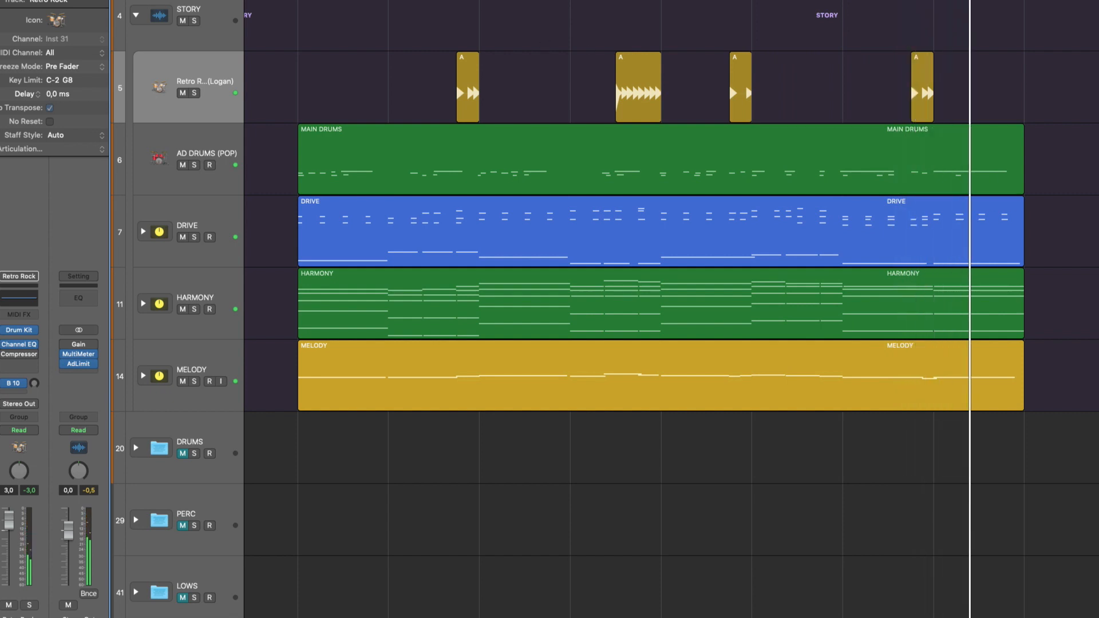
key("space")
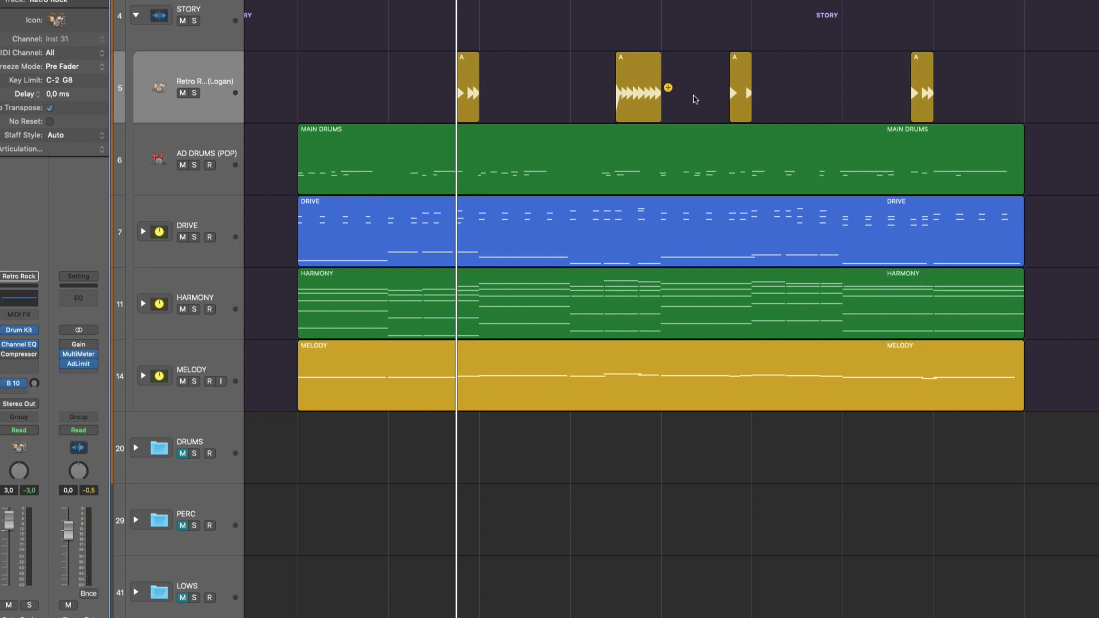
Select the Retro Rock drummer track and open its first fill region in the Drummer editor.
left_click(502, 168)
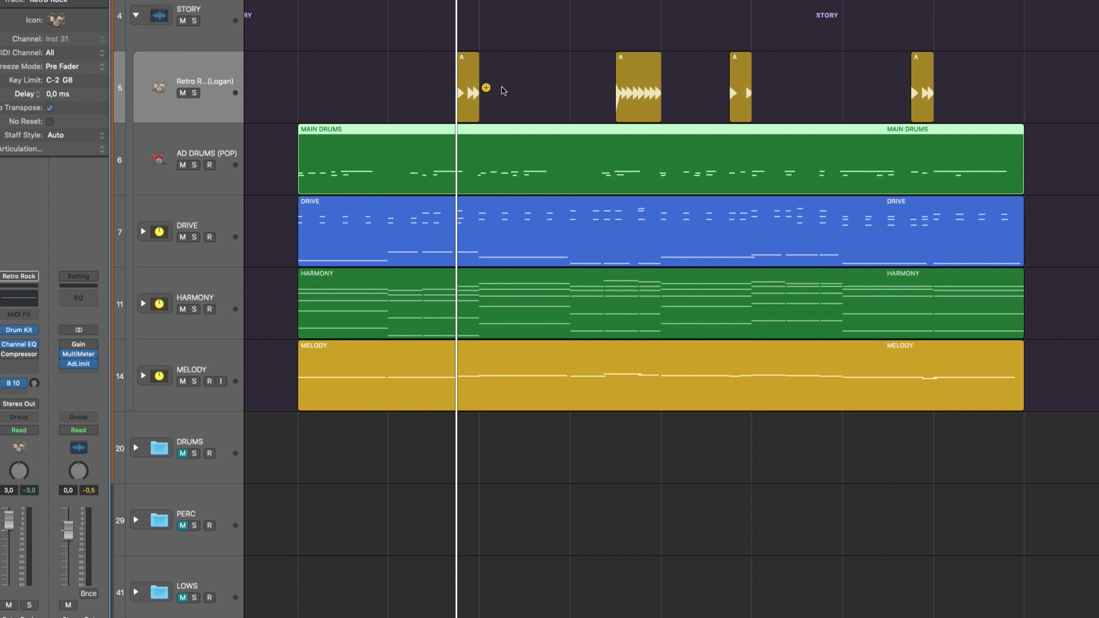
left_click(533, 72)
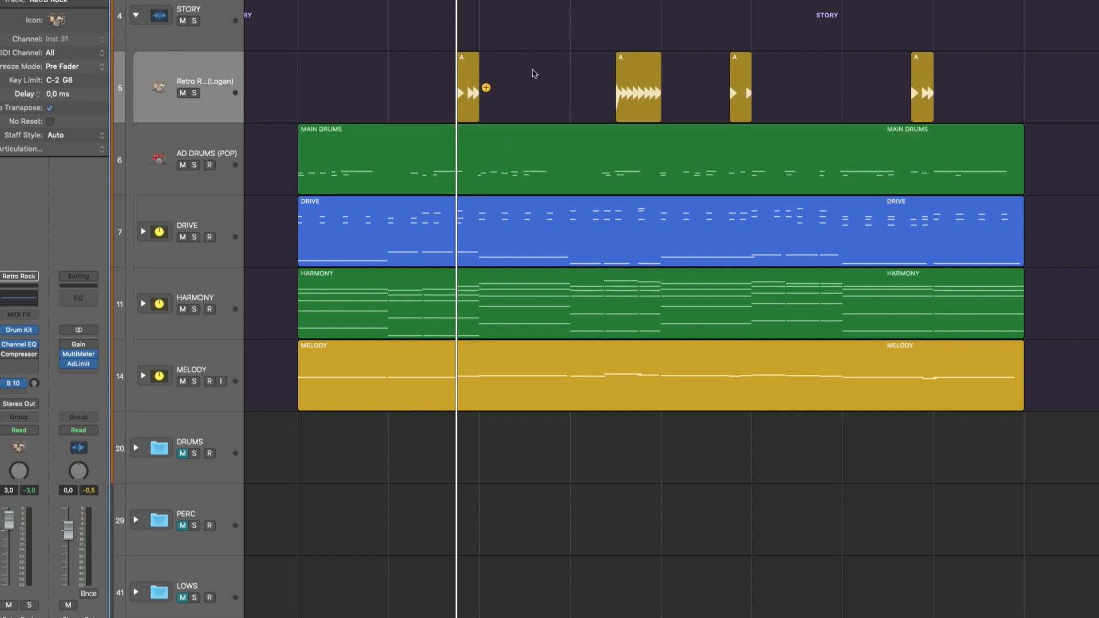
left_click(214, 74)
left_click(465, 84)
double_click(467, 76)
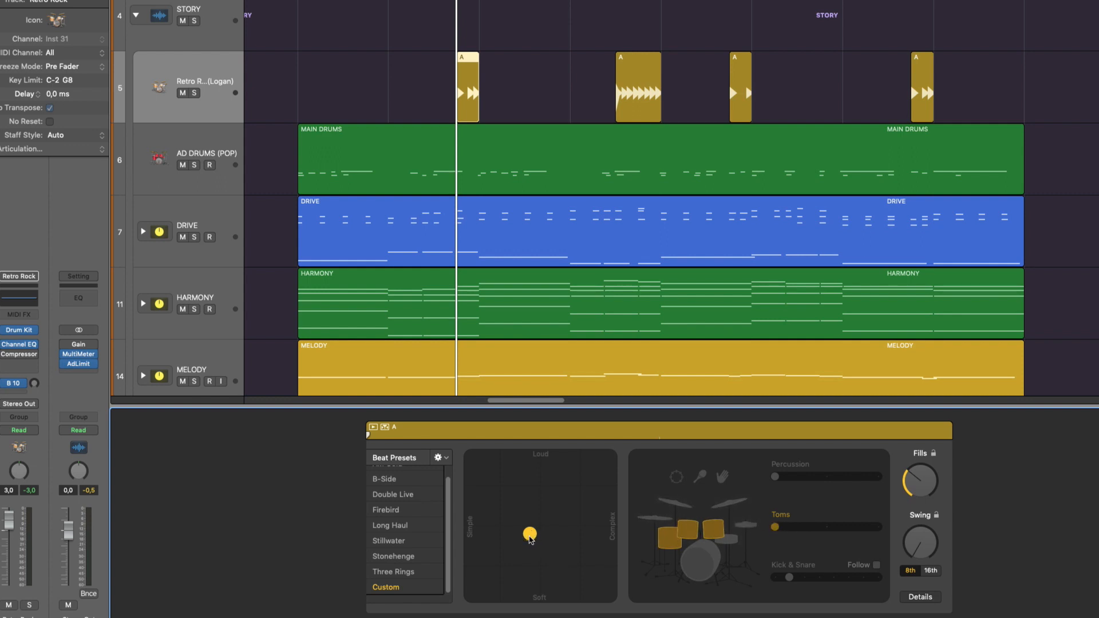
Compare the Drummer settings of the second, third and fourth Retro Rock fill regions.
left_click(616, 1)
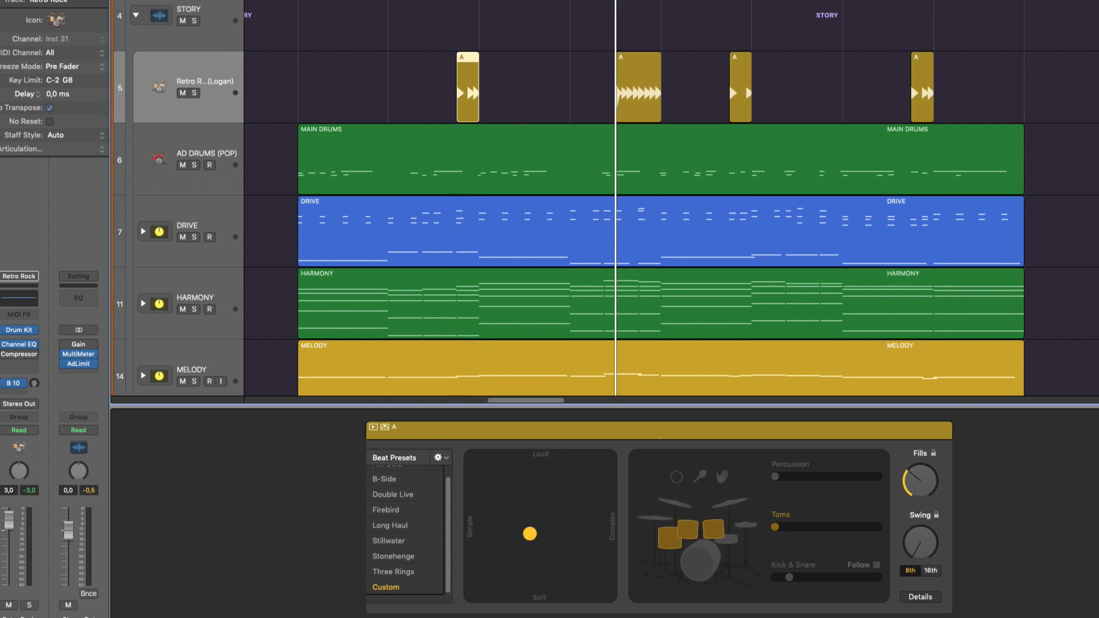
left_click(644, 43)
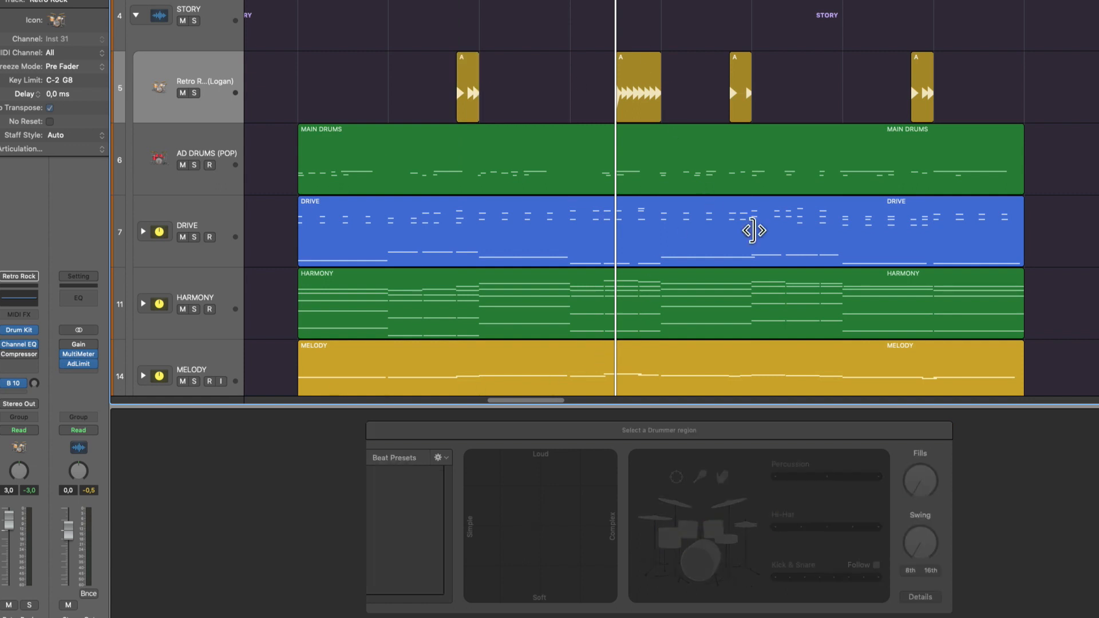
left_click(661, 0)
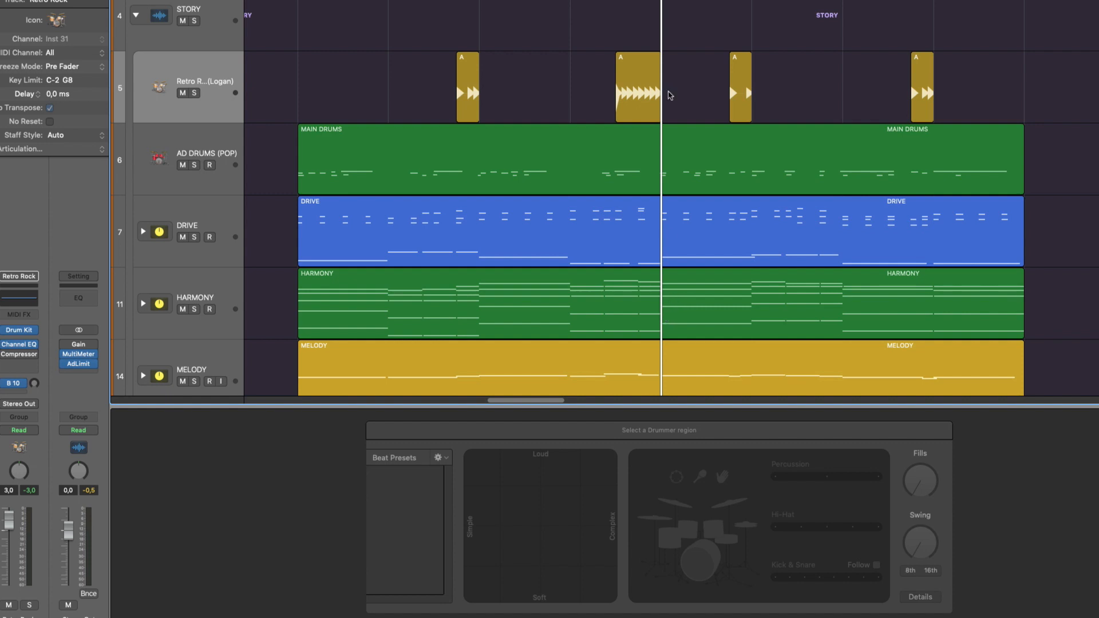
left_click(644, 75)
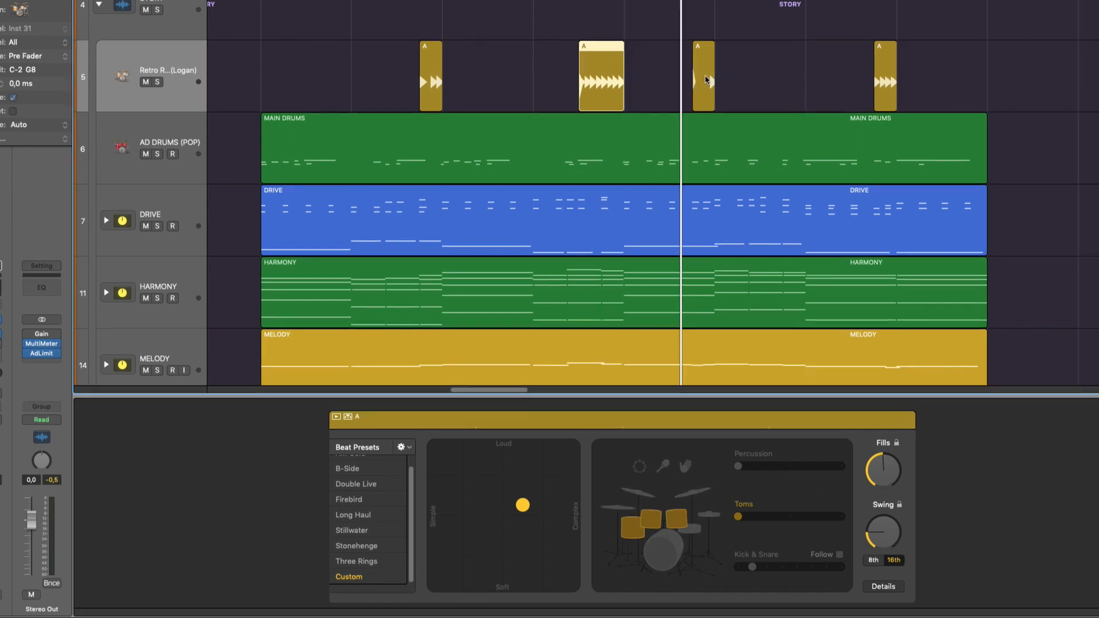
left_click(741, 90)
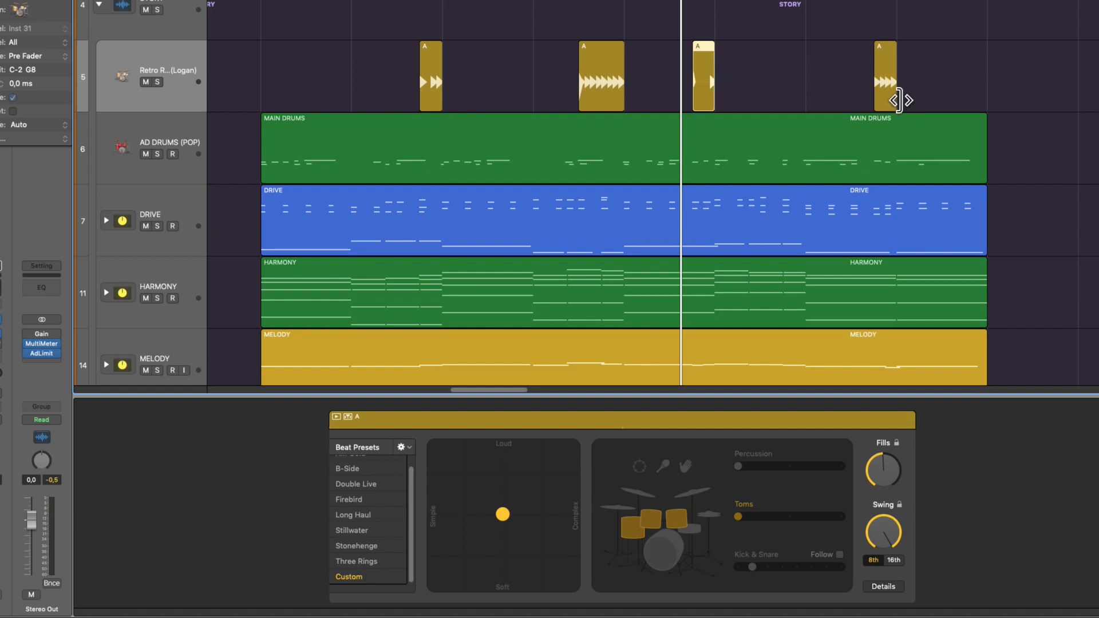
left_click(885, 82)
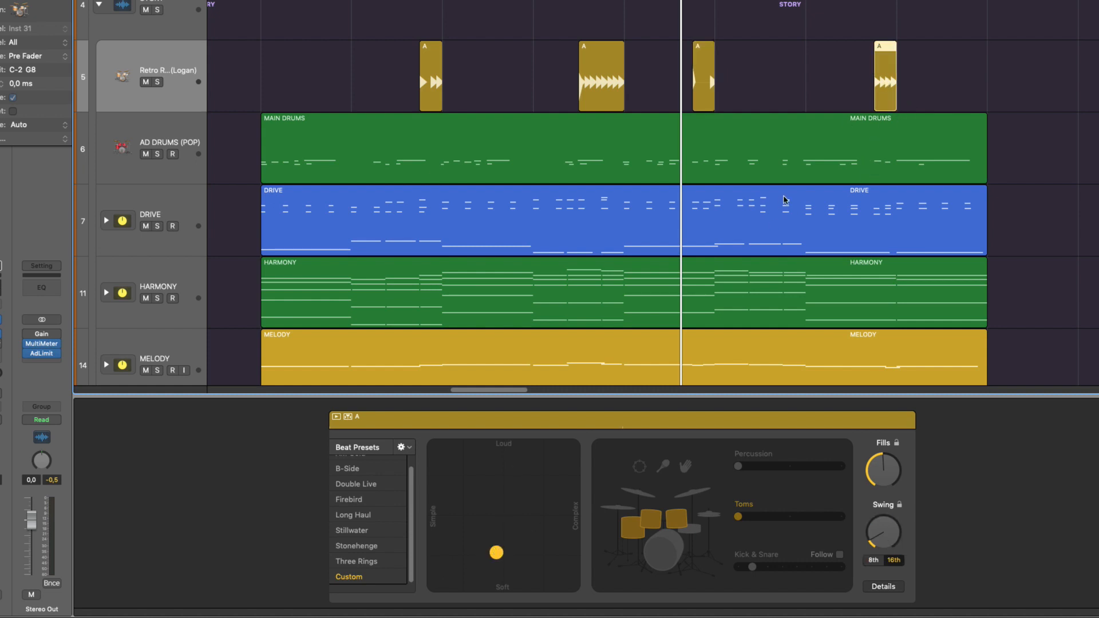
mouse_move(912, 62)
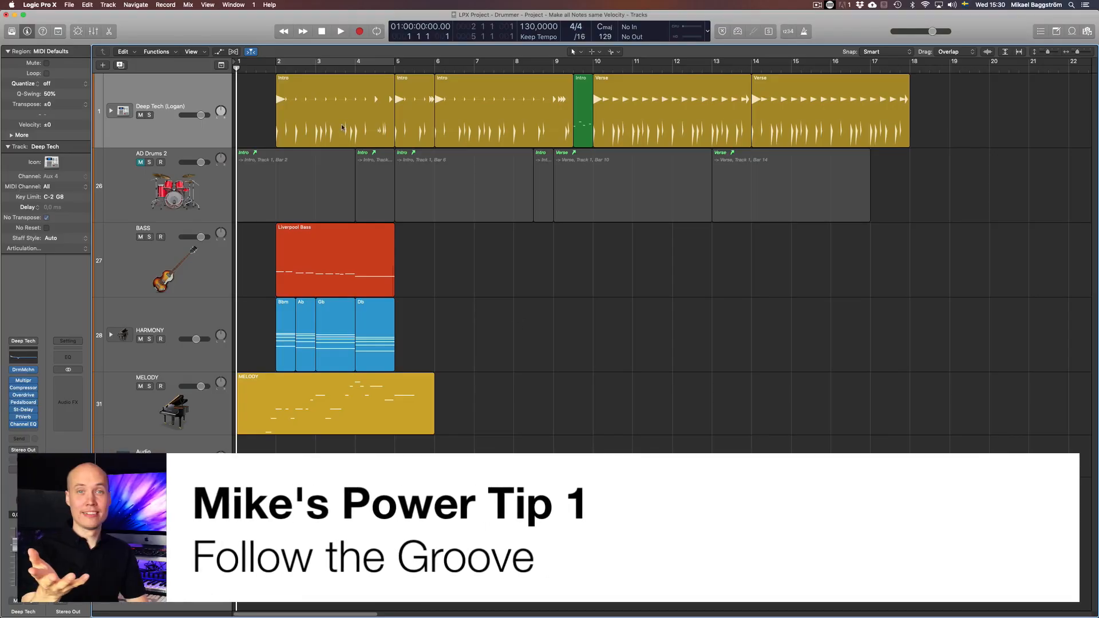
In the Drummer project, examine the notes of the Liverpool Bass region in the Piano Roll and close the editor.
left_click(282, 141)
key("e")
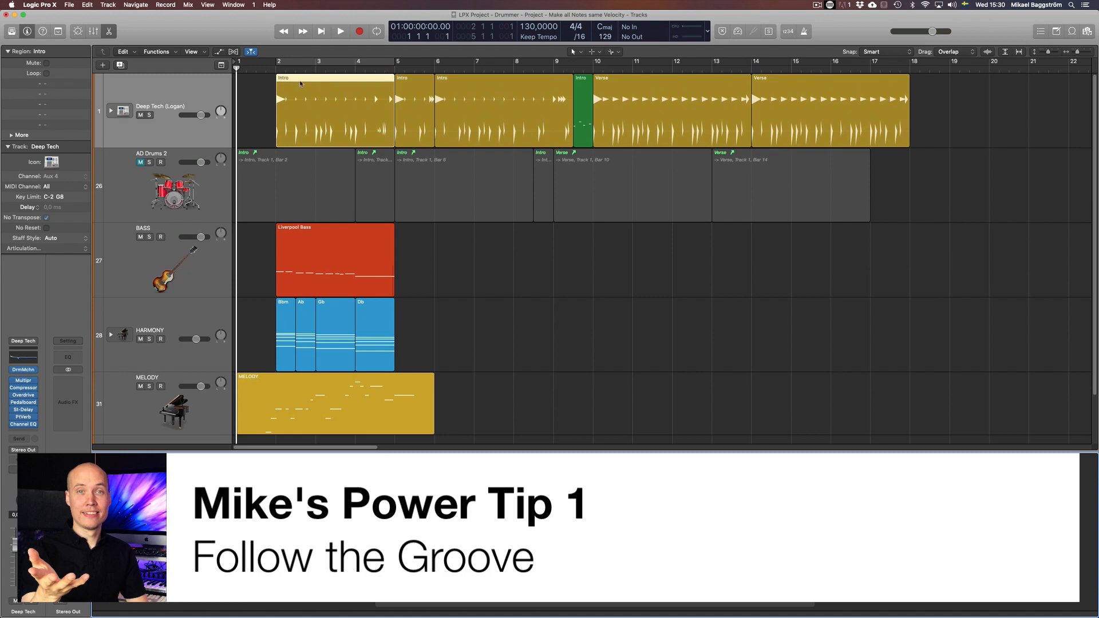
scroll(372, 261, "down", 1)
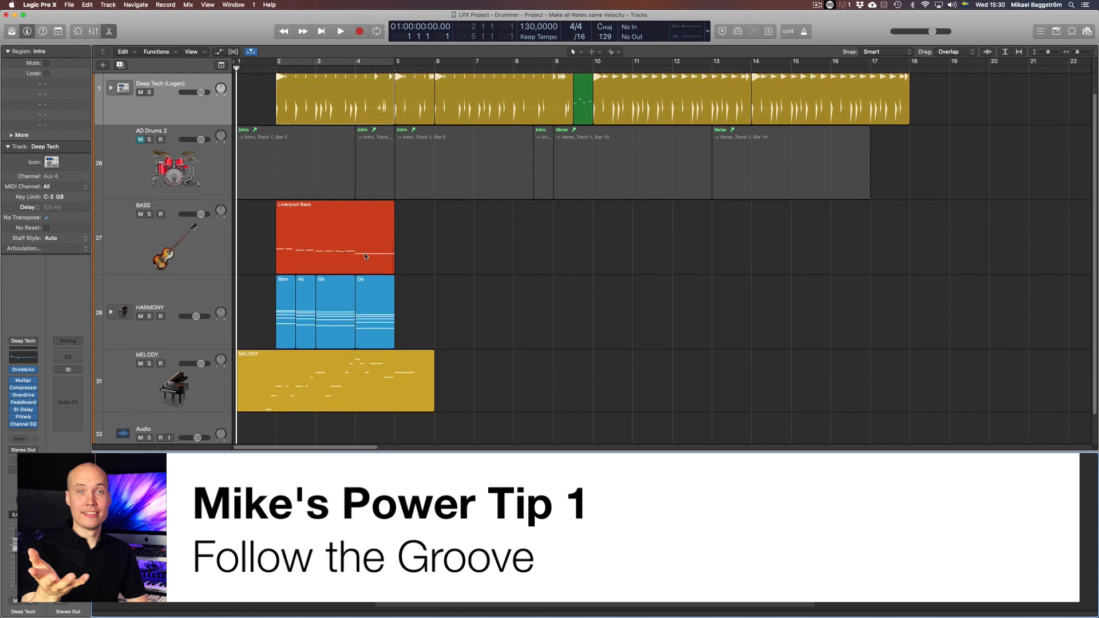
scroll(411, 348, "up", 1)
left_click(205, 264)
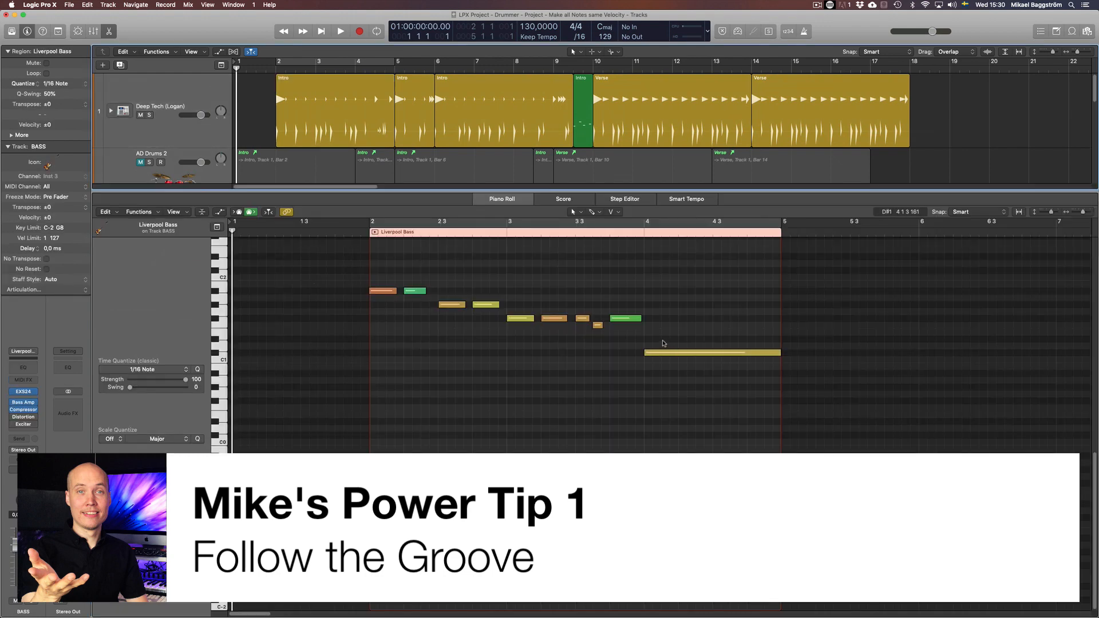
key("e")
left_click(601, 330)
Make the kick and snare of the first Deep Tech Intro region follow the BASS track.
left_click(324, 127)
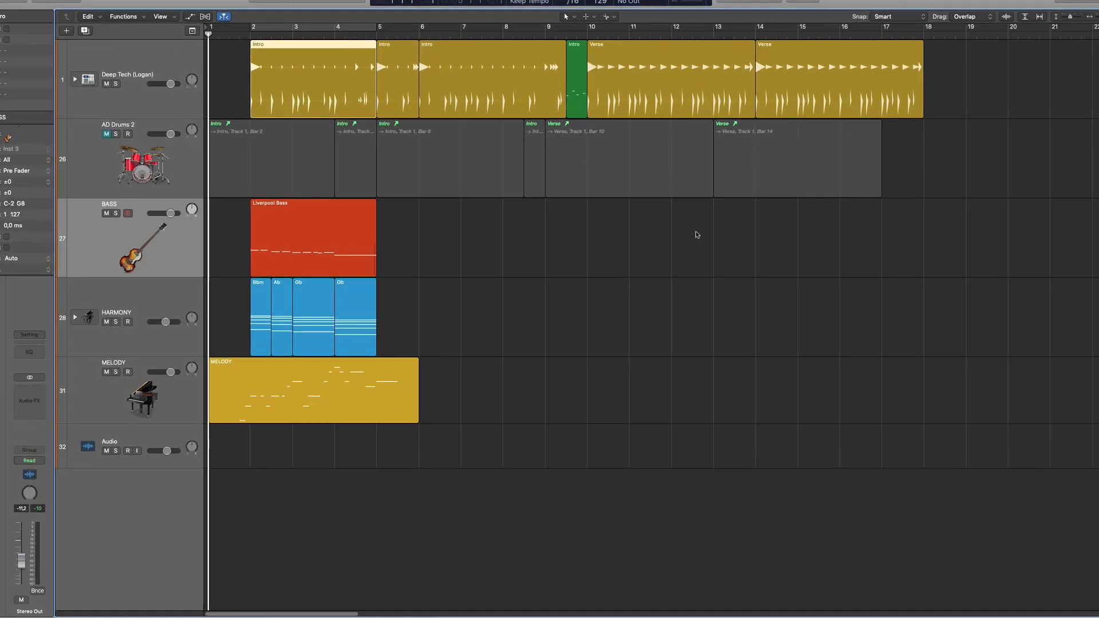
key("e")
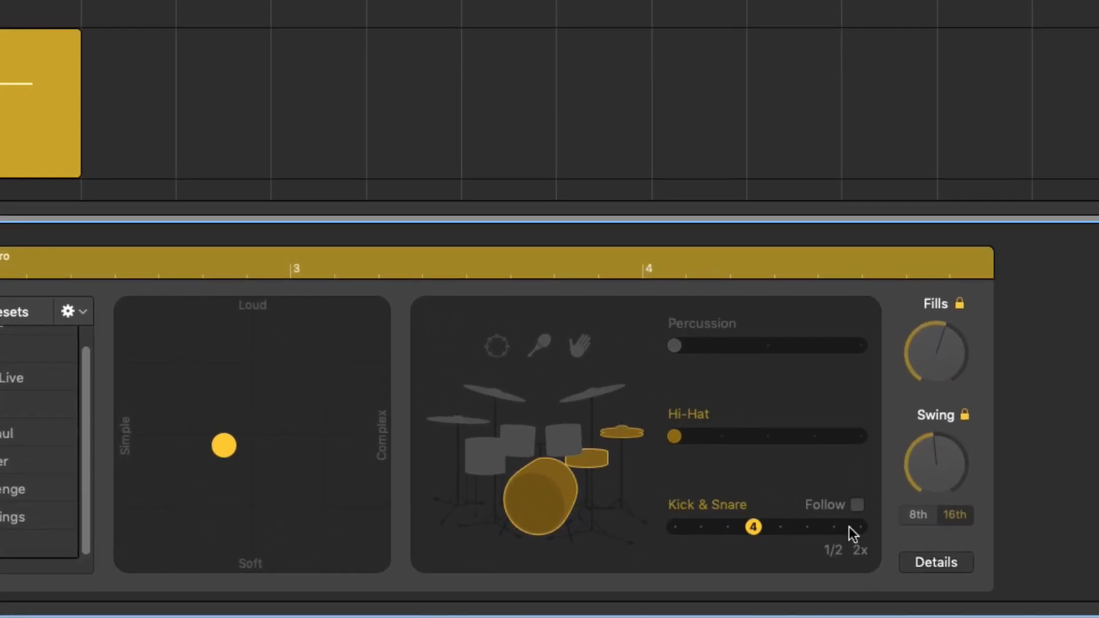
left_click(856, 505)
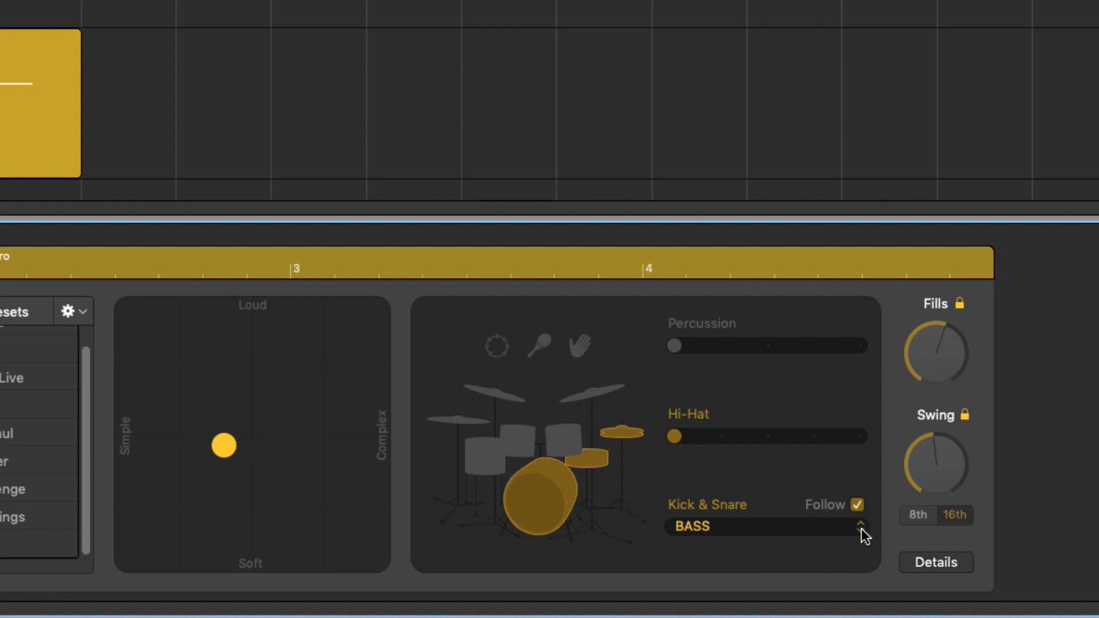
left_click(836, 529)
scroll(761, 475, "down", 1)
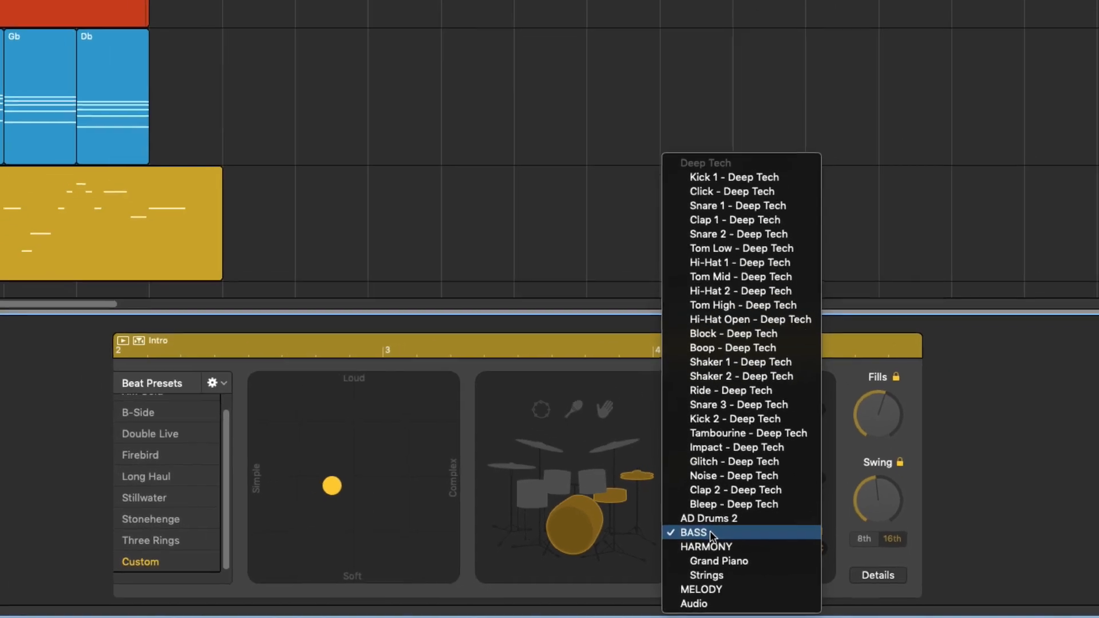
left_click(706, 543)
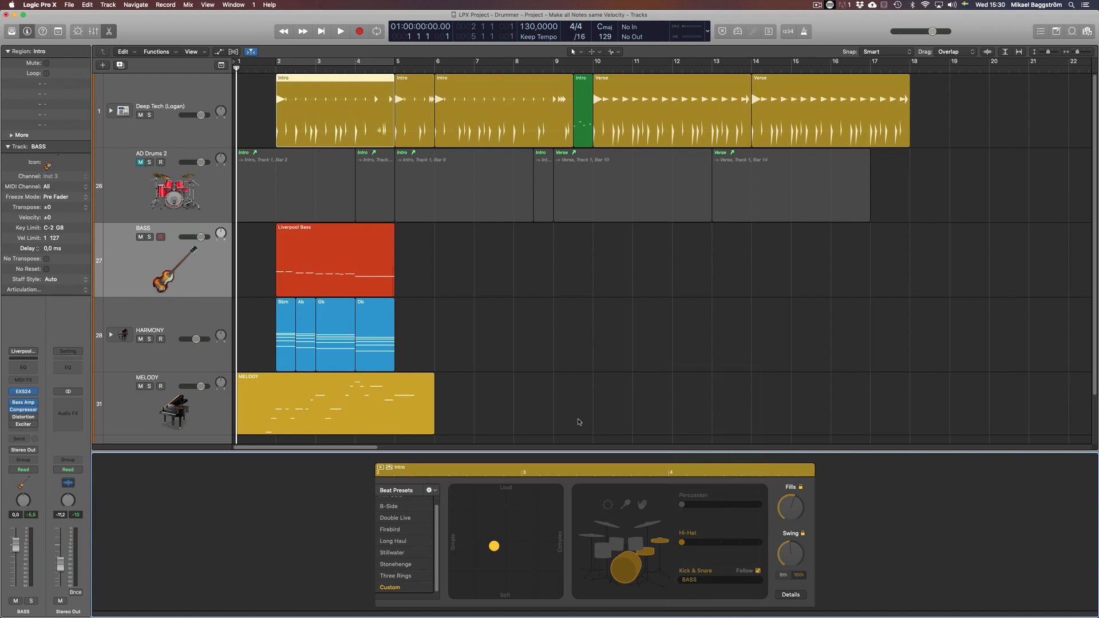
Inspect the Liverpool Bass region and the first Intro region's beat preset options, including Refresh region.
double_click(377, 278)
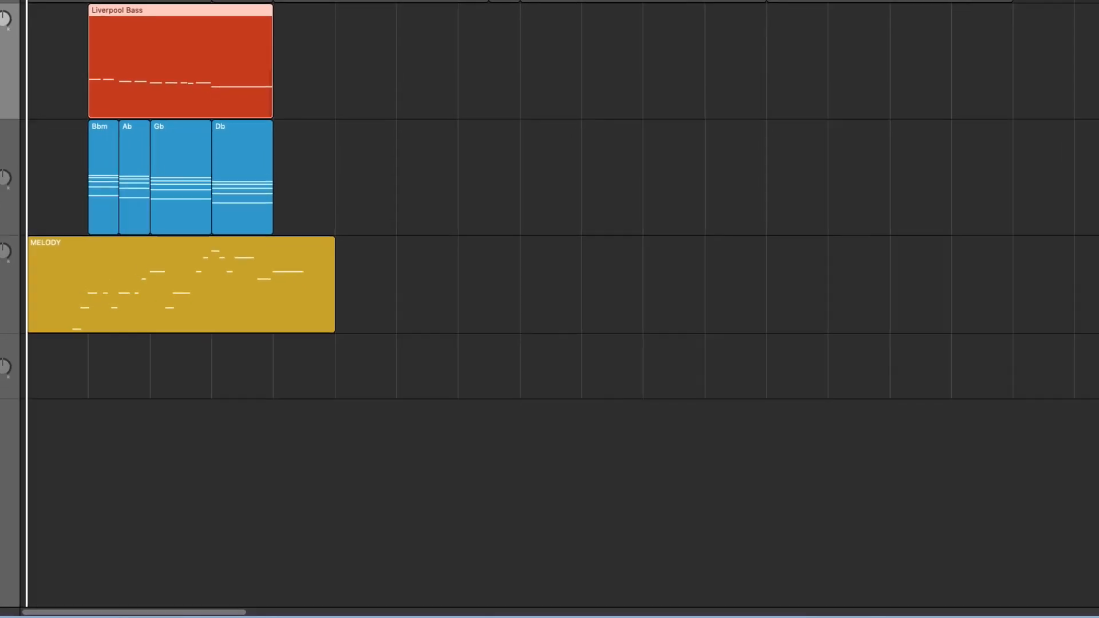
left_click(244, 362)
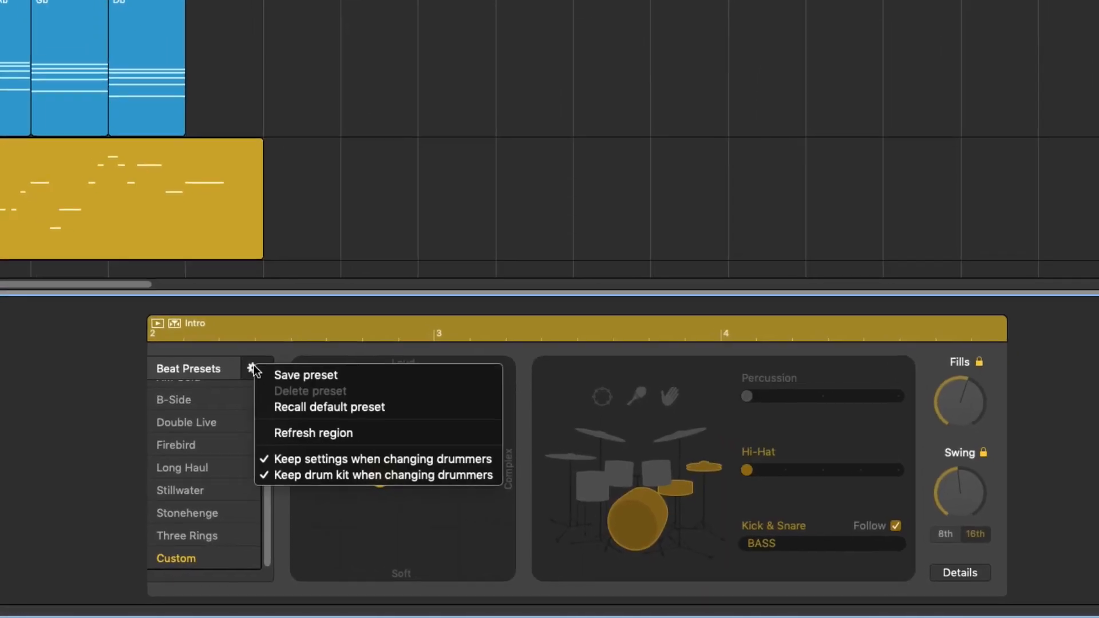
left_click(389, 481)
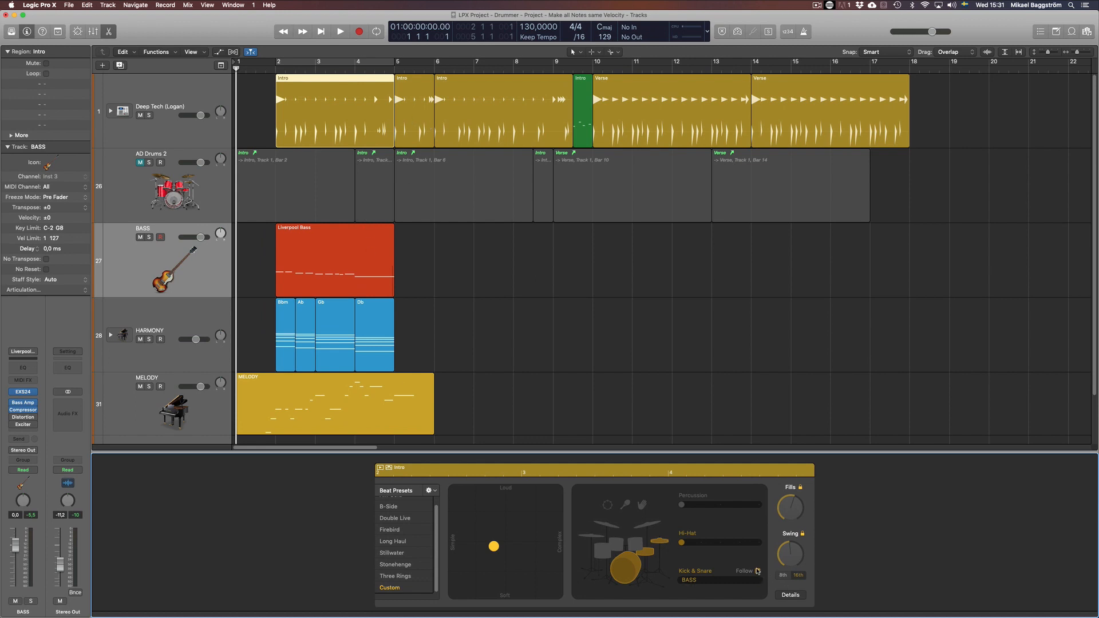
Enable Follow for the kick and snare of the Intro region at bar 6 and review the tracks available to follow.
left_click(487, 124)
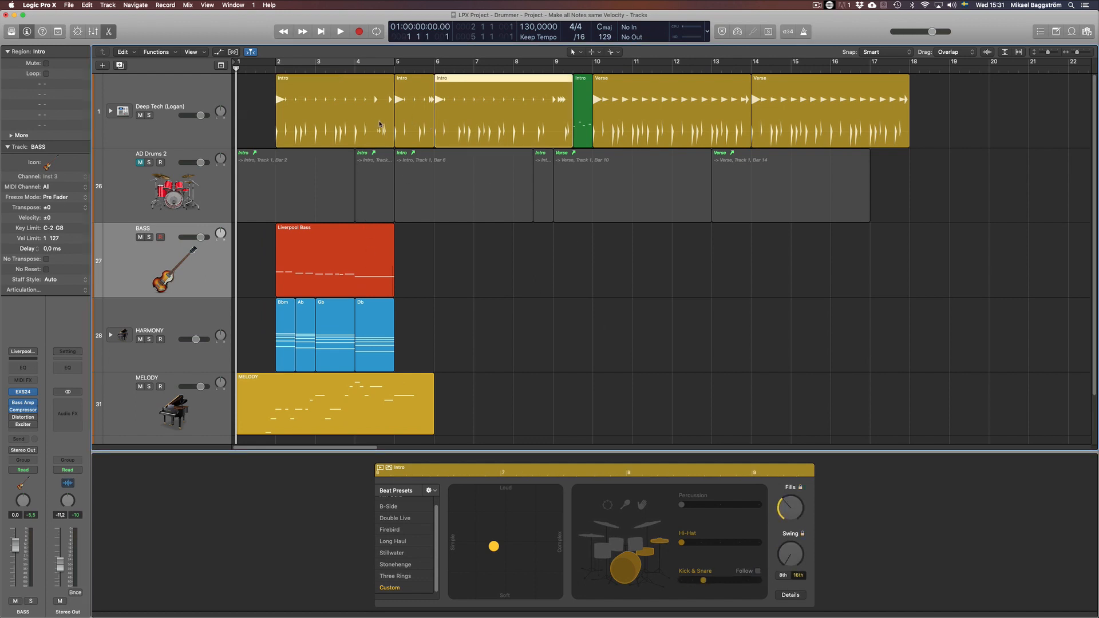
left_click(379, 123)
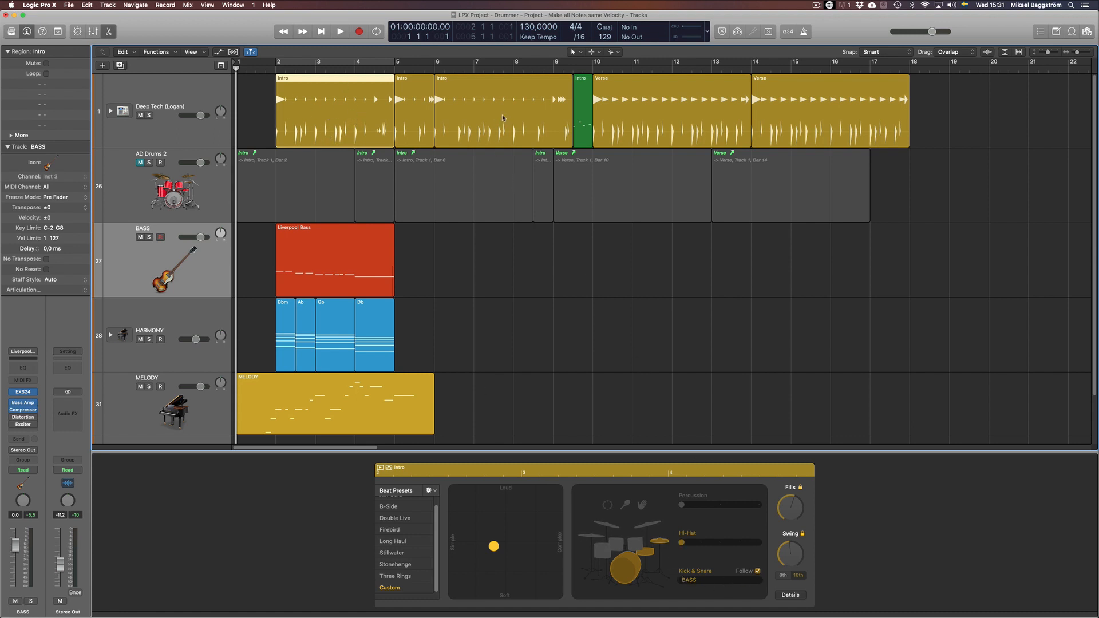
left_click(515, 98)
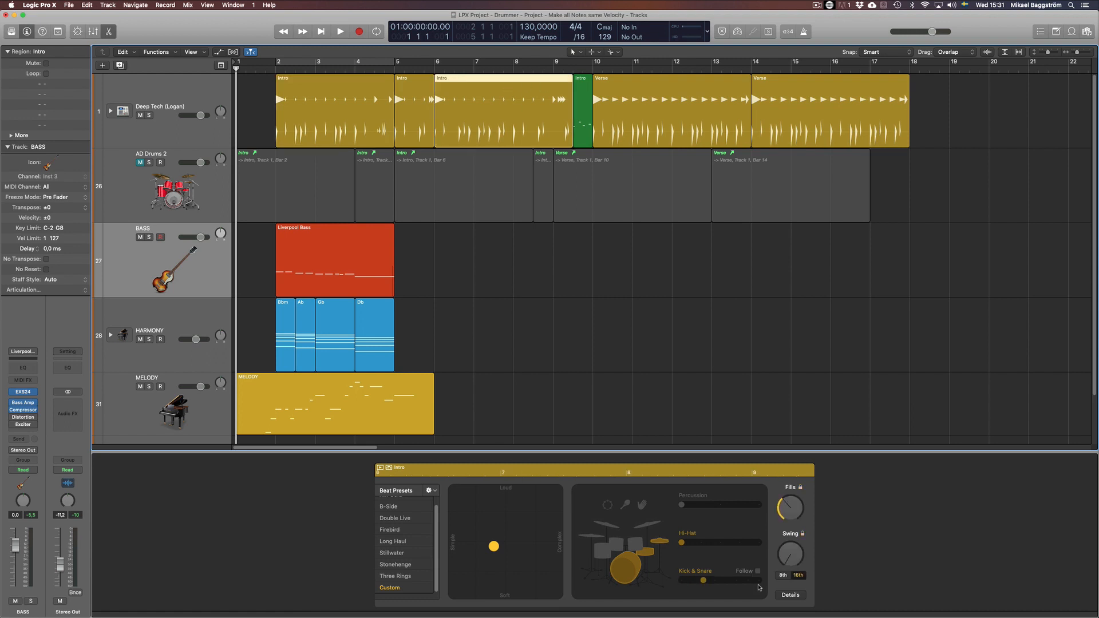
left_click(758, 571)
left_click(734, 581)
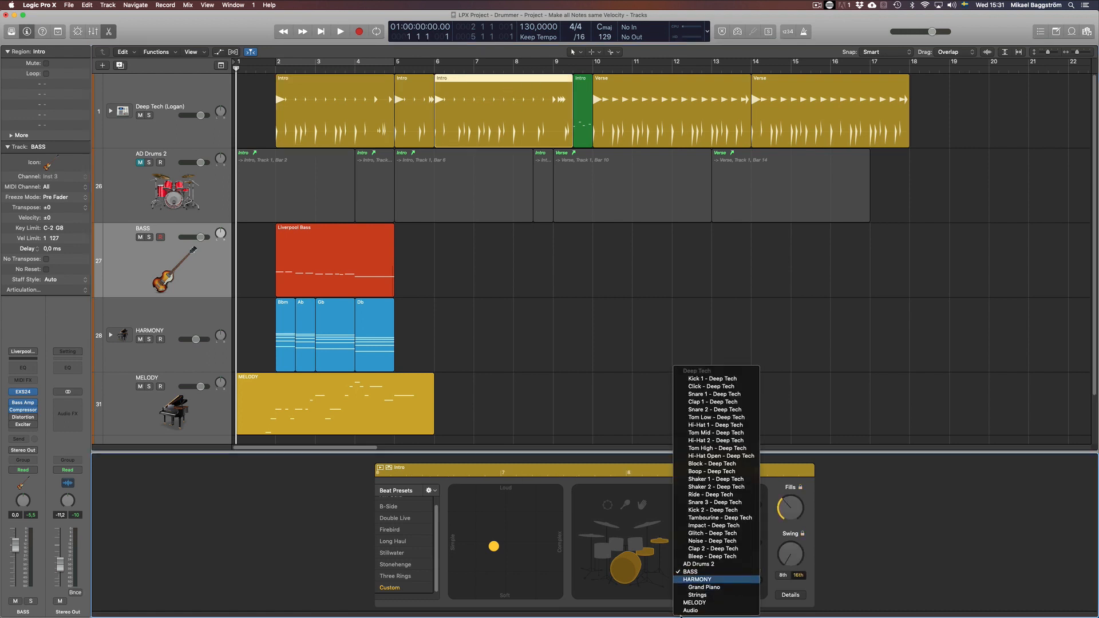
left_click(829, 367)
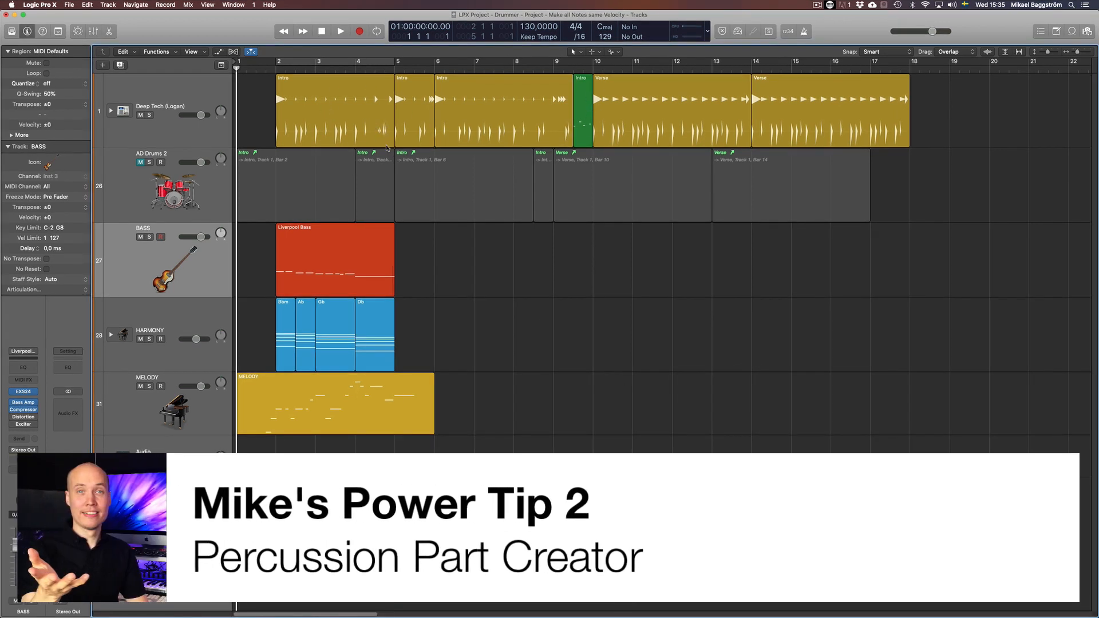
Select the Deep Tech track and show its first Intro region in the Drummer editor.
left_click(225, 132)
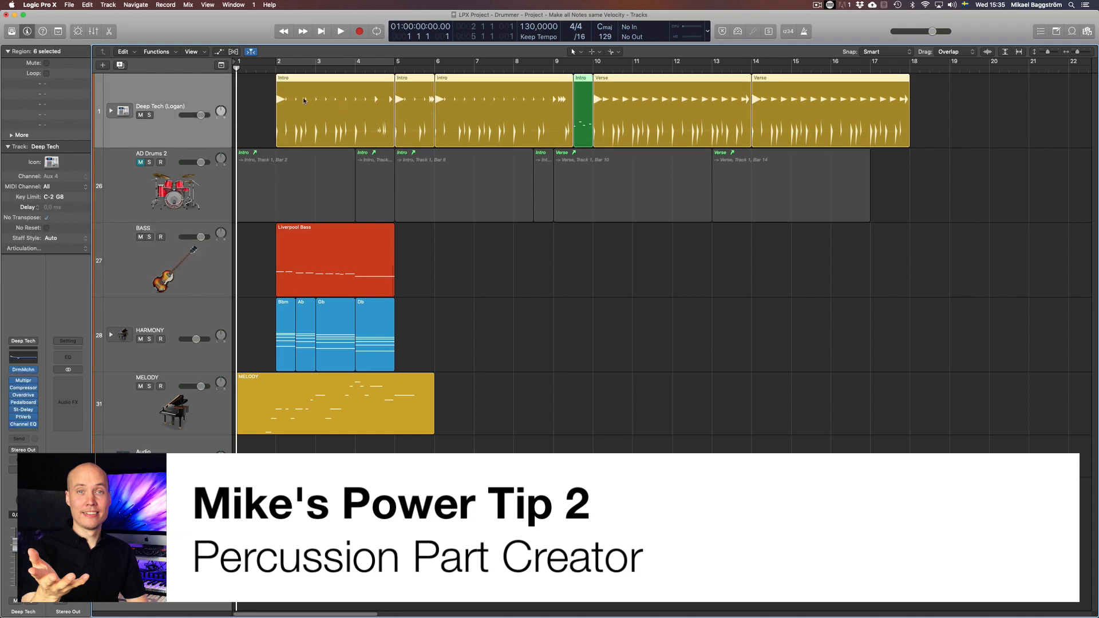
key("e")
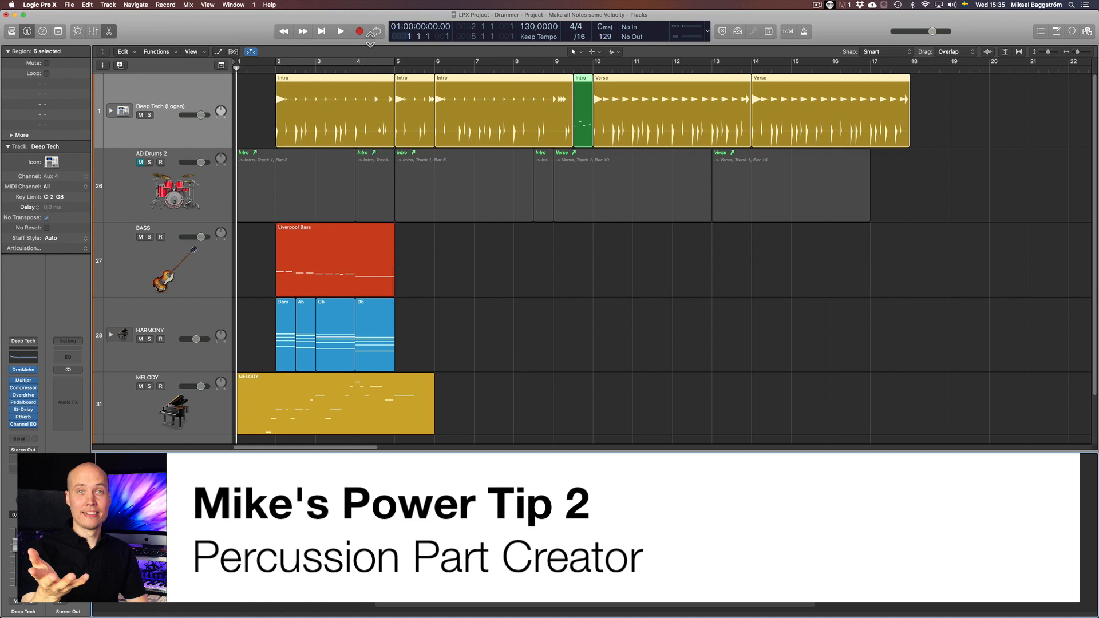
left_click(510, 278)
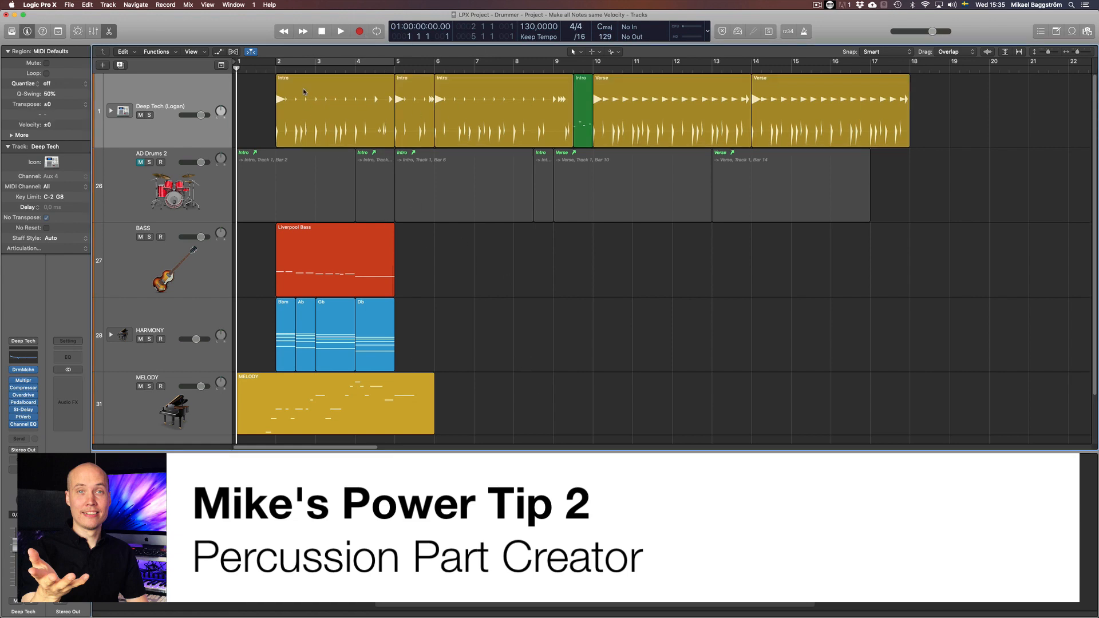
left_click(335, 114)
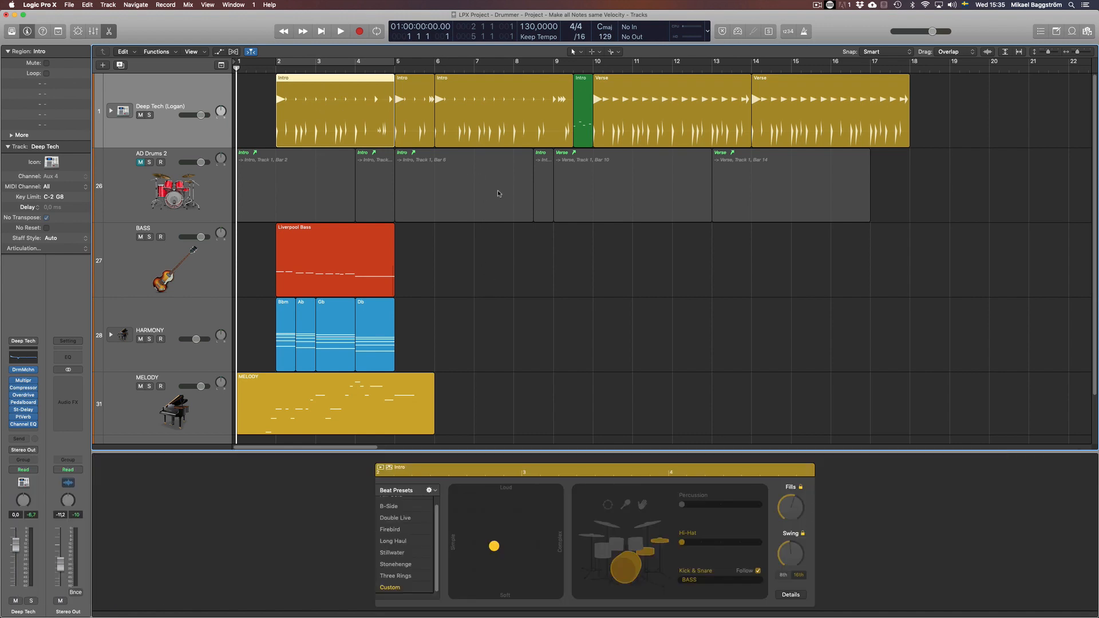
Make the one-bar Intro region at bar 5 play only toms, with the kick and snare off and fills at maximum.
left_click(548, 230)
left_click(414, 99)
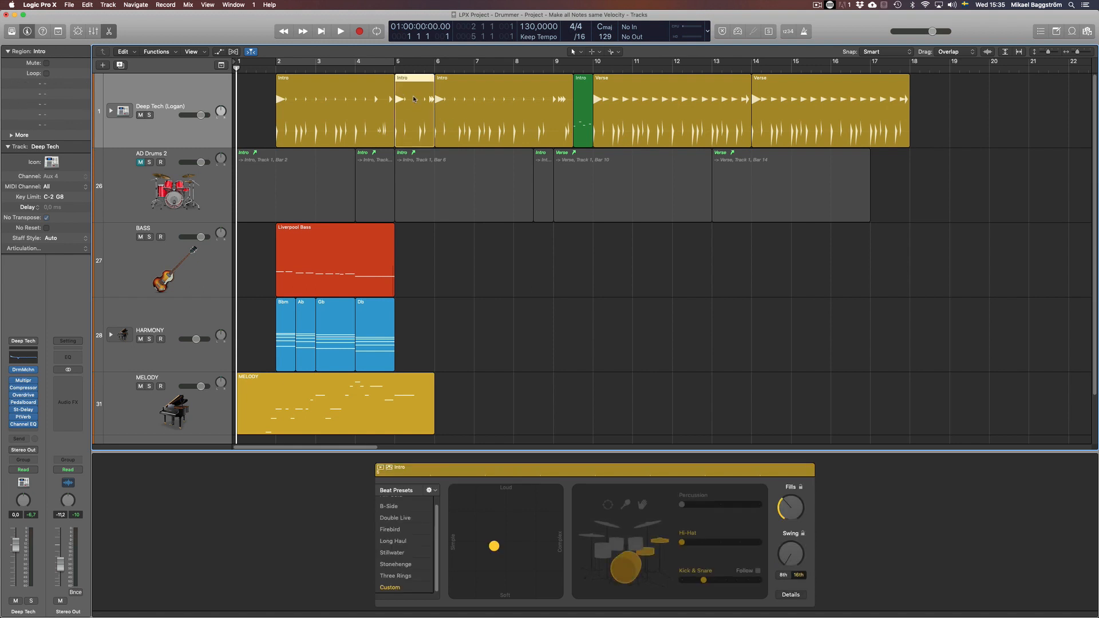
left_click(634, 544)
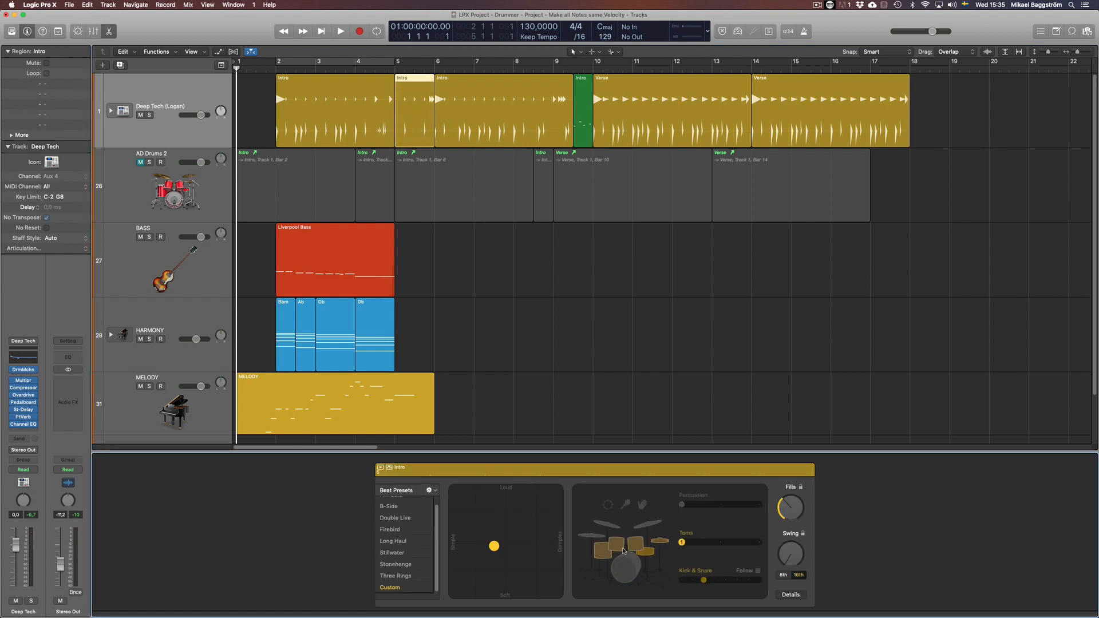
left_click_drag(783, 517, 785, 466)
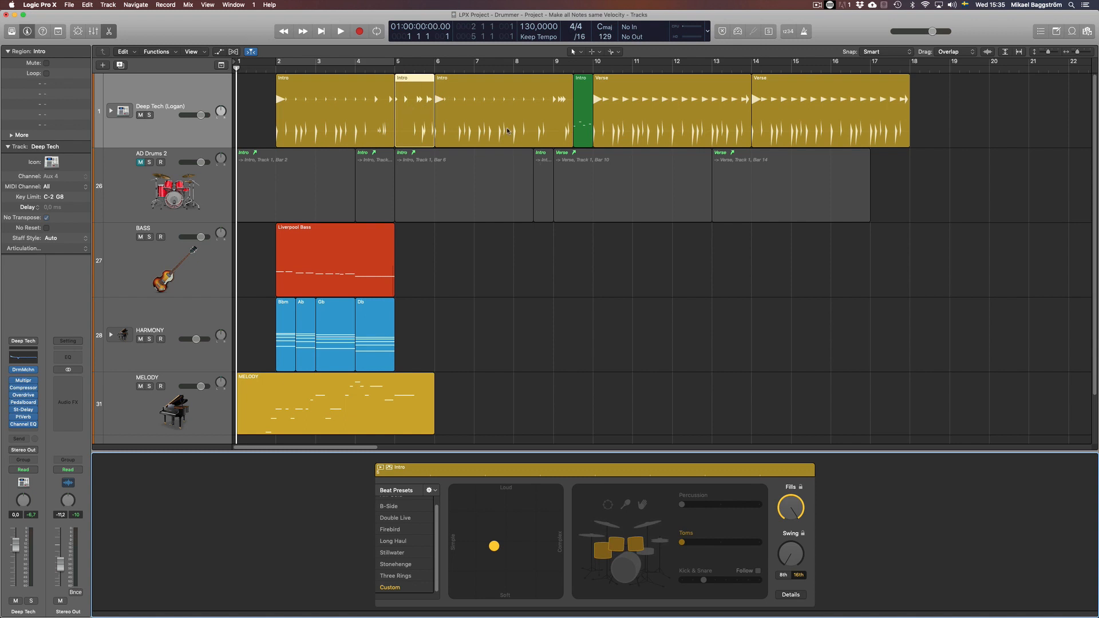
Turn off the kick and snare in the Intro region at bar 6 and choose a higher hi-hat pattern variation.
left_click(464, 128)
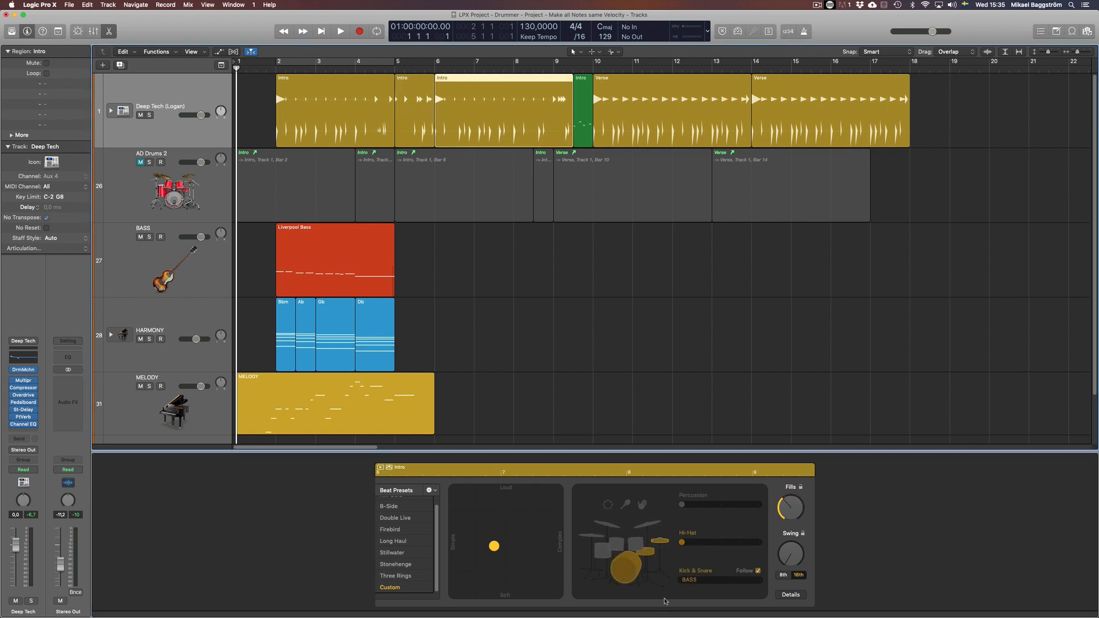
left_click(654, 544)
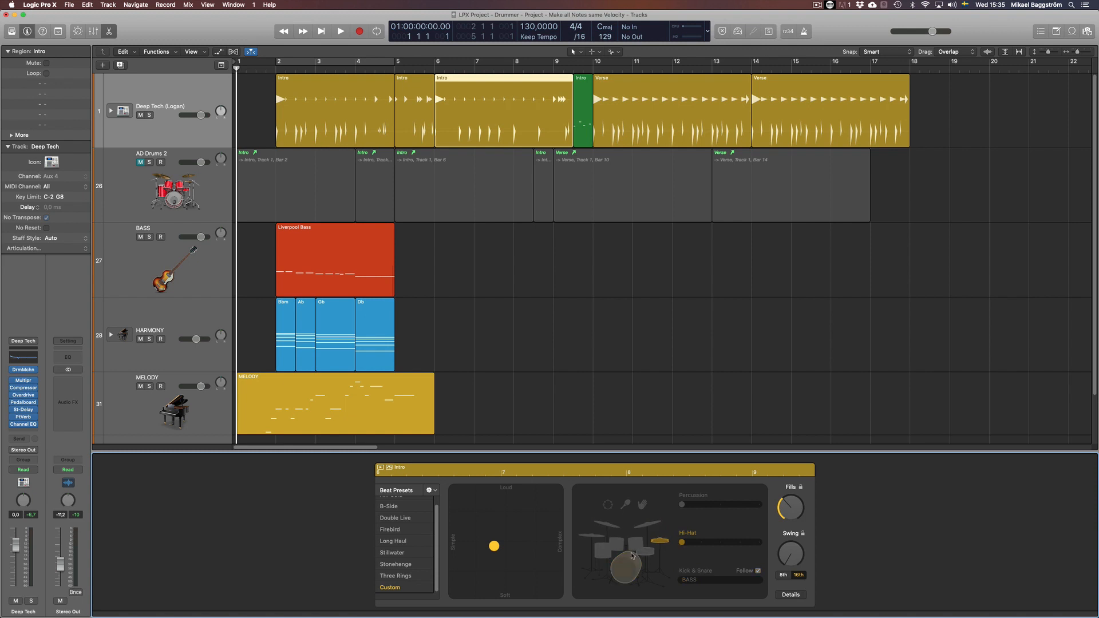
left_click_drag(682, 542, 720, 542)
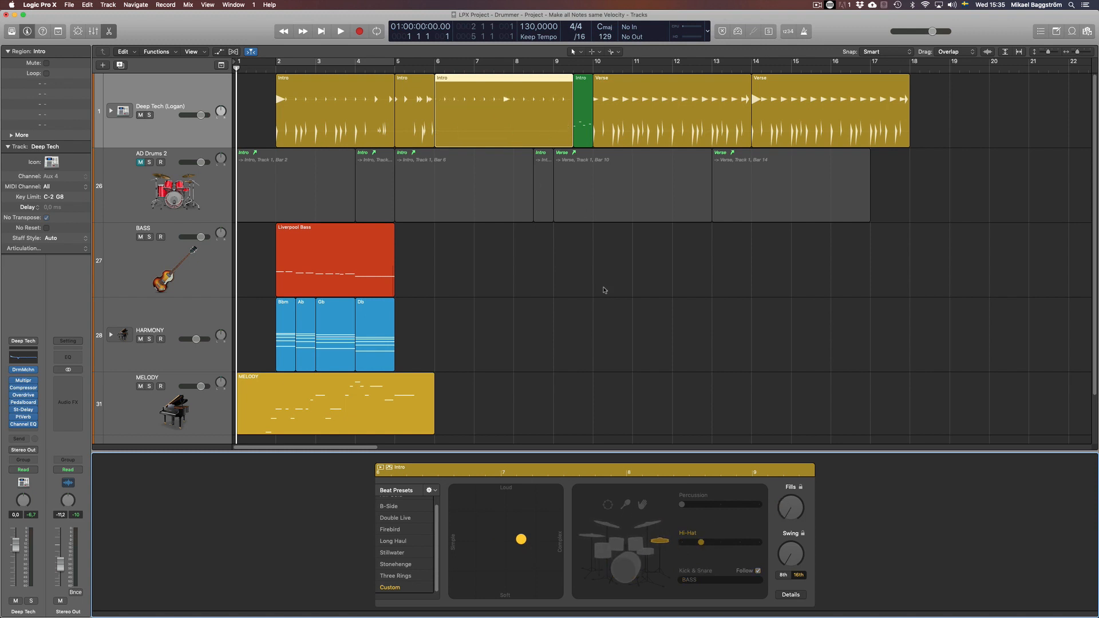
Add shaker percussion to the Intro region at bar 6, make its beat simpler, and check the Drummer library.
left_click(626, 504)
left_click_drag(521, 541, 480, 534)
key("y")
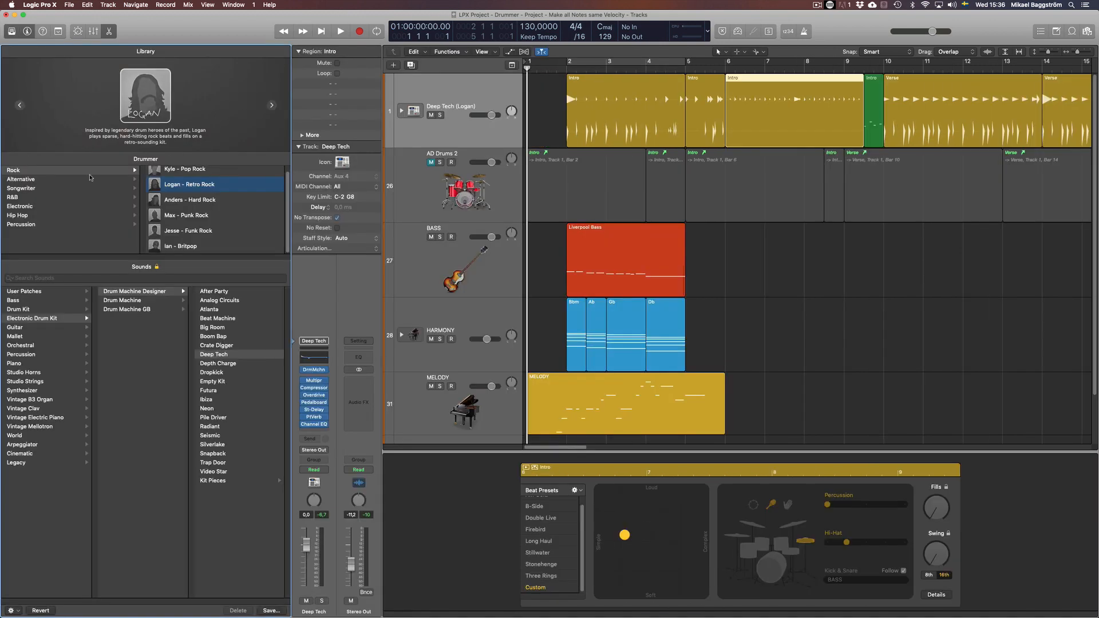
key("y")
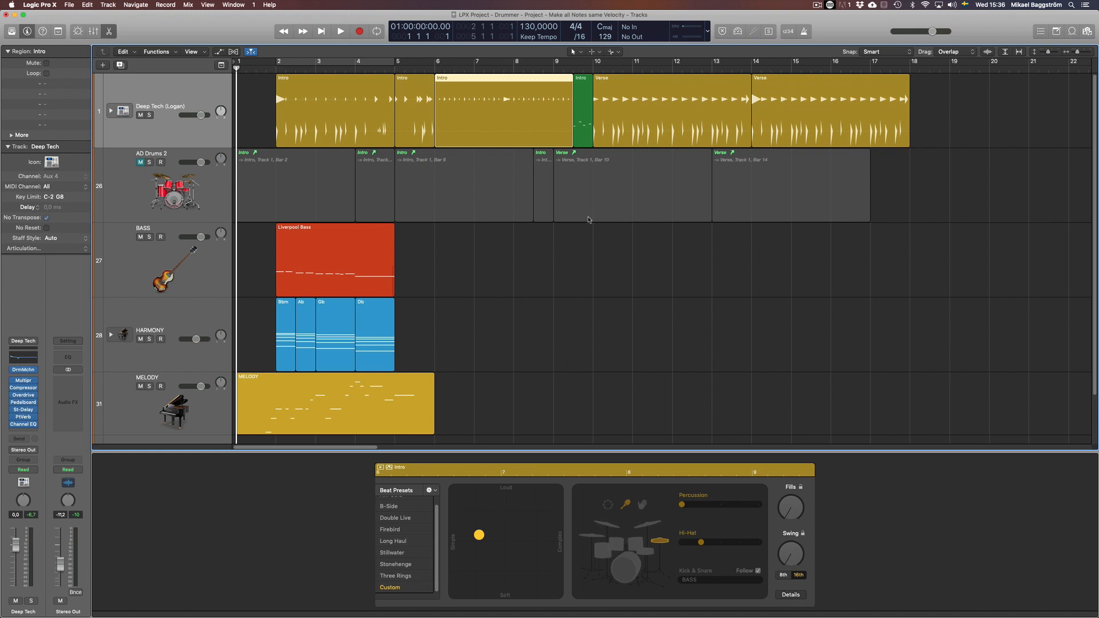
Copy the bar 6 Intro Drummer region to the HARMONY track as a MIDI region and open its notes.
left_click_drag(506, 112, 508, 323)
double_click(508, 322)
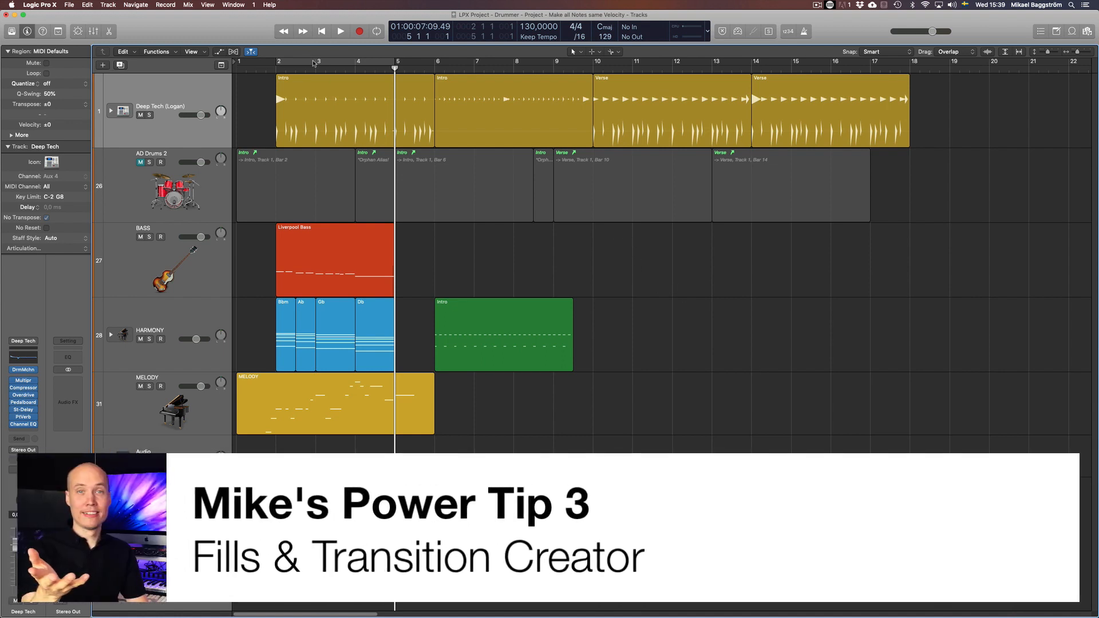
Review the two Intro regions on the Deep Tech track and place the playhead at bar 3, beat 3.
left_click(348, 123)
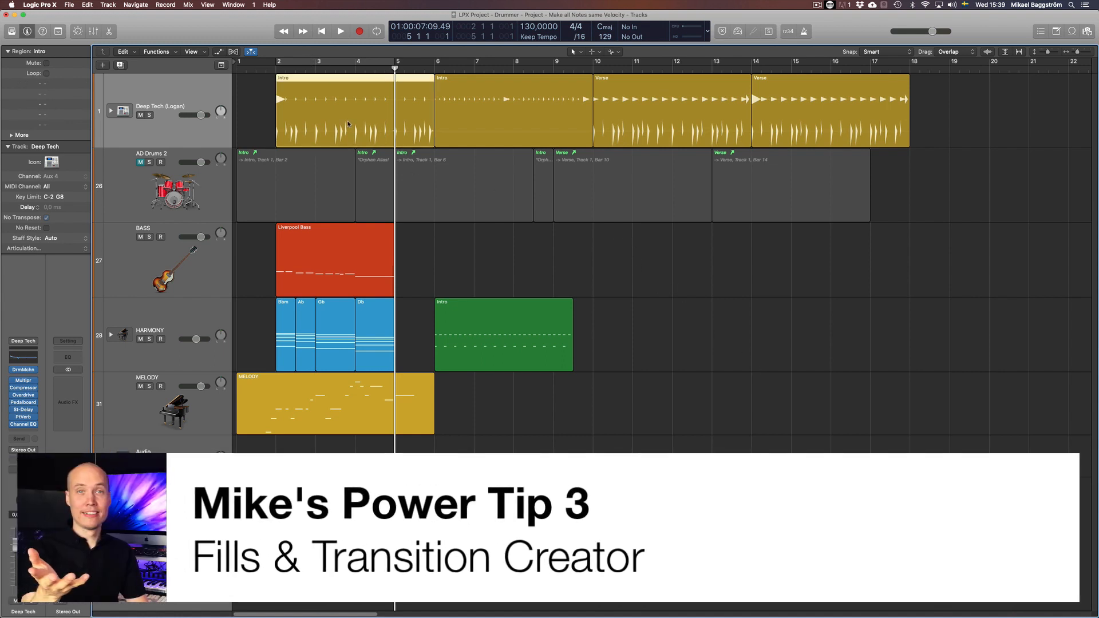
key("e")
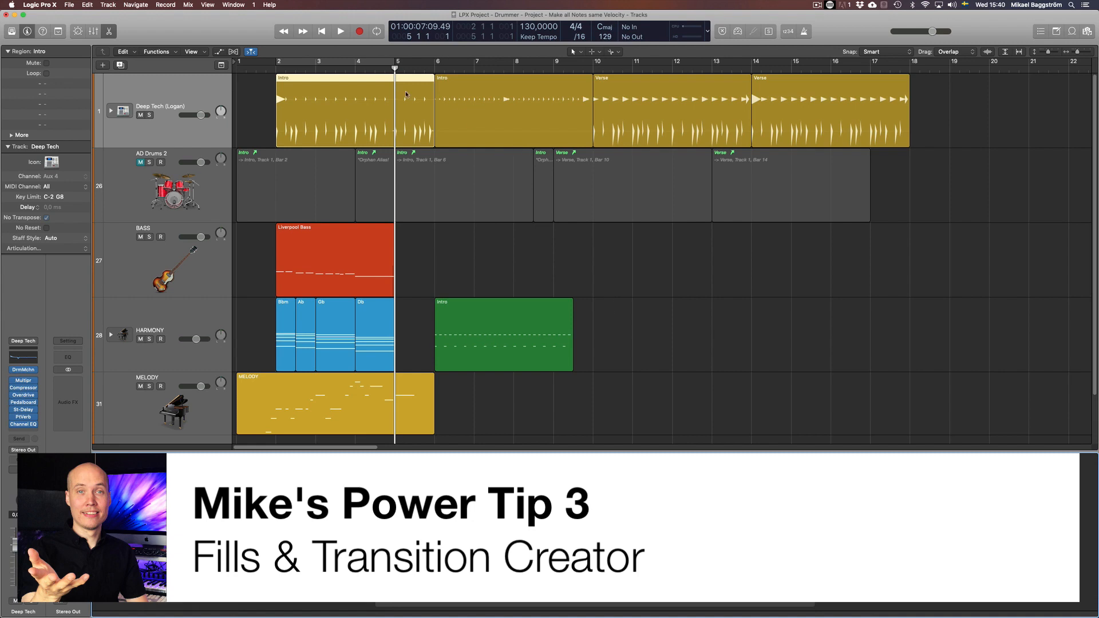
left_click(540, 94)
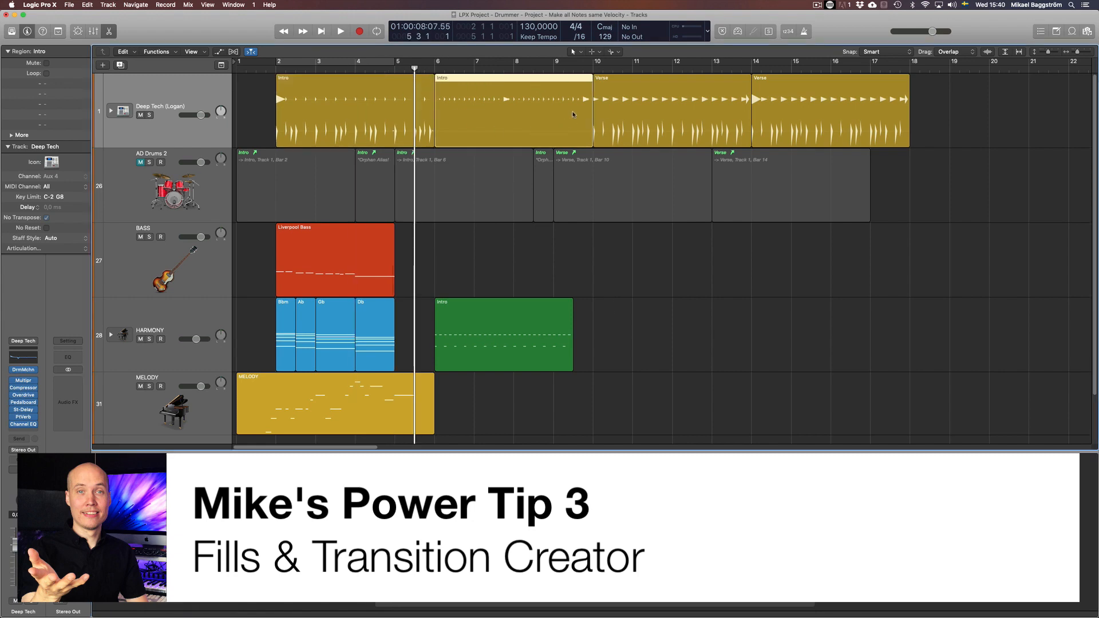
left_click(336, 70)
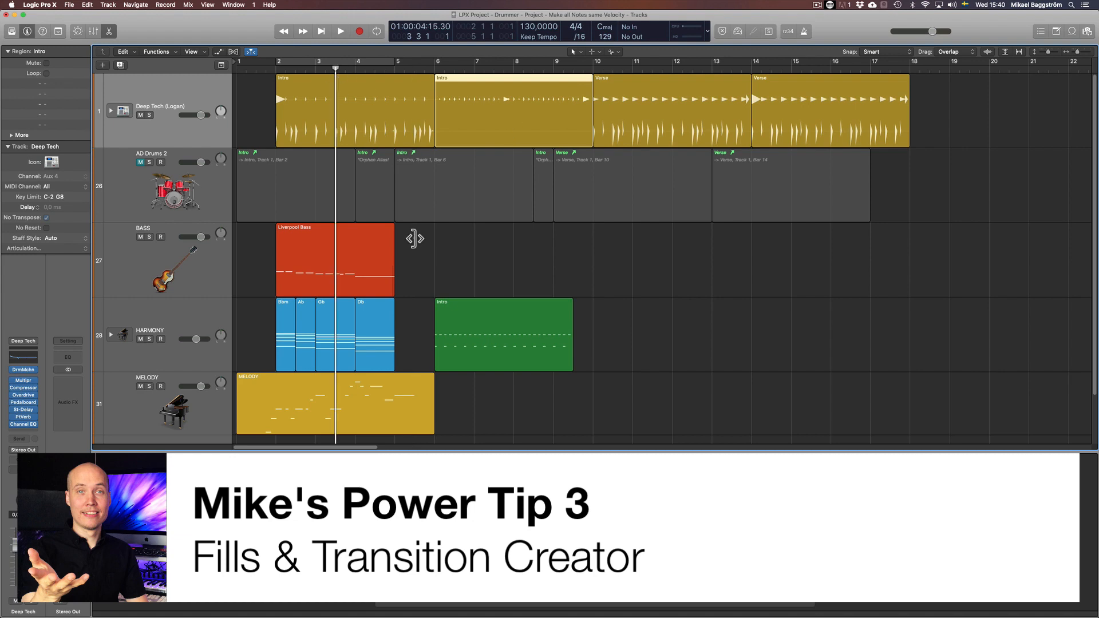
left_click(543, 275)
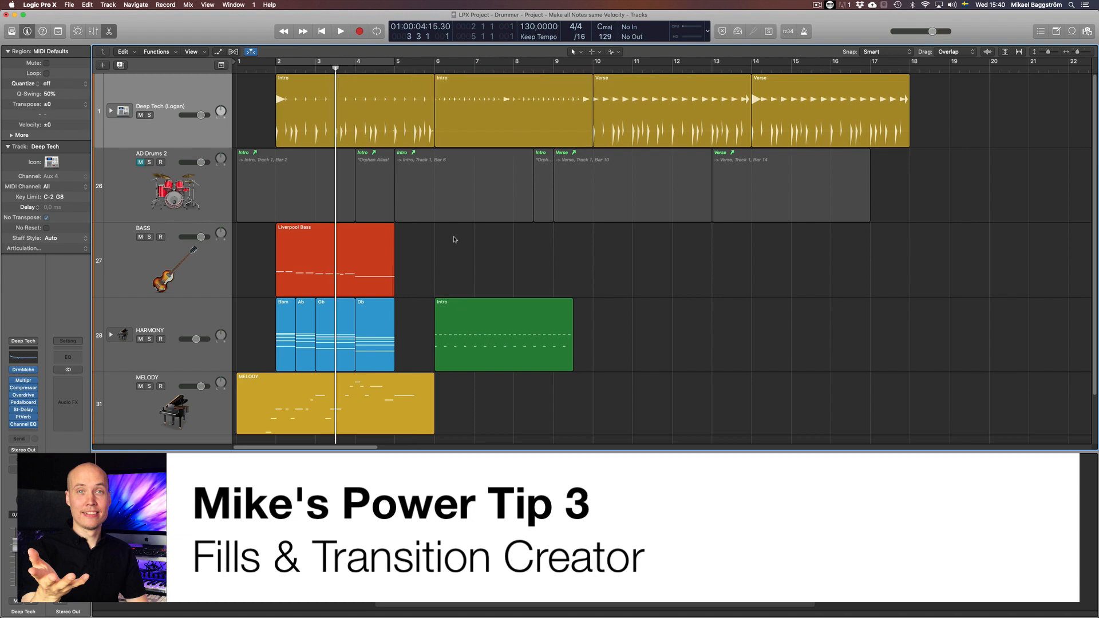
Split off the last bar of the first Intro region at bar 5 and increase its fills and complexity.
left_click(394, 94)
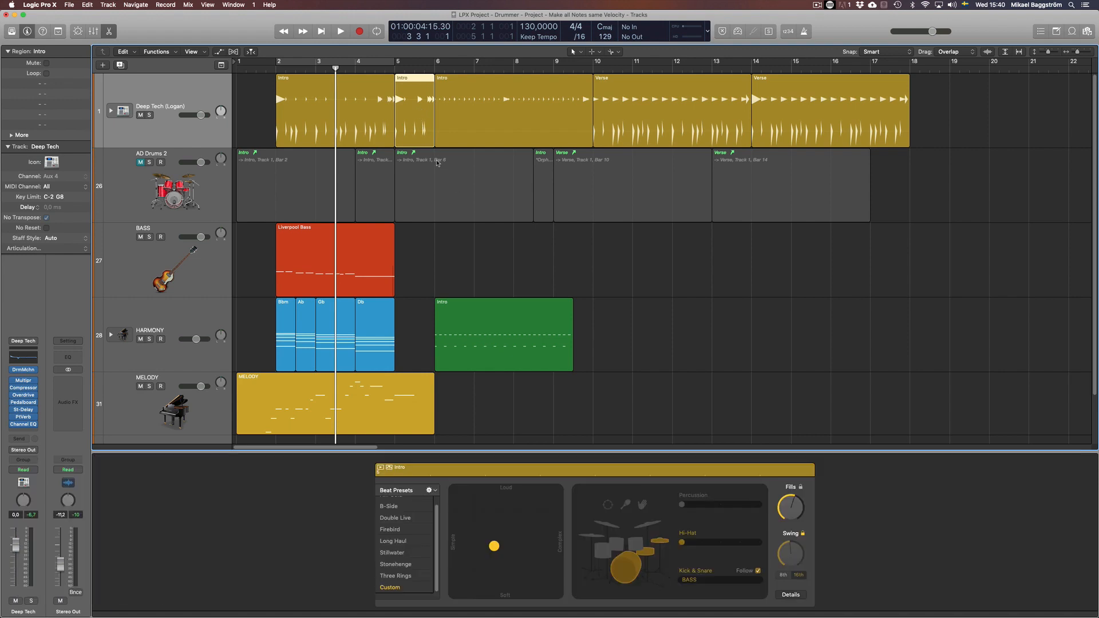
left_click_drag(789, 508, 788, 490)
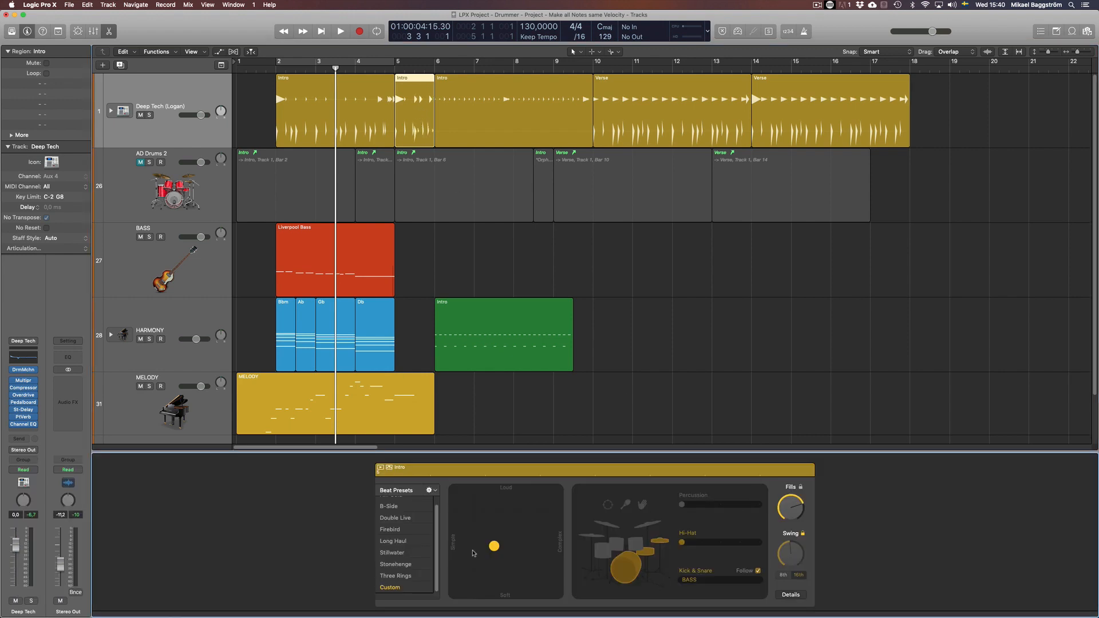
left_click_drag(493, 546, 543, 546)
Copy the bar 5 Intro fill region to the BASS track as MIDI and examine its notes in the Piano Roll.
left_click_drag(412, 127, 412, 262)
double_click(412, 262)
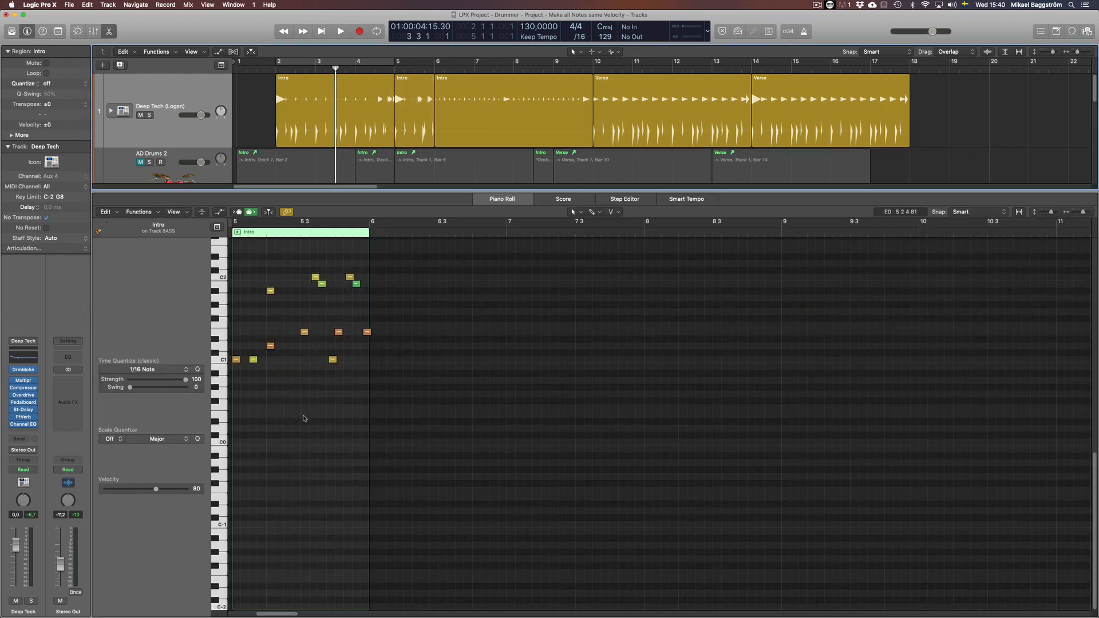
key("e")
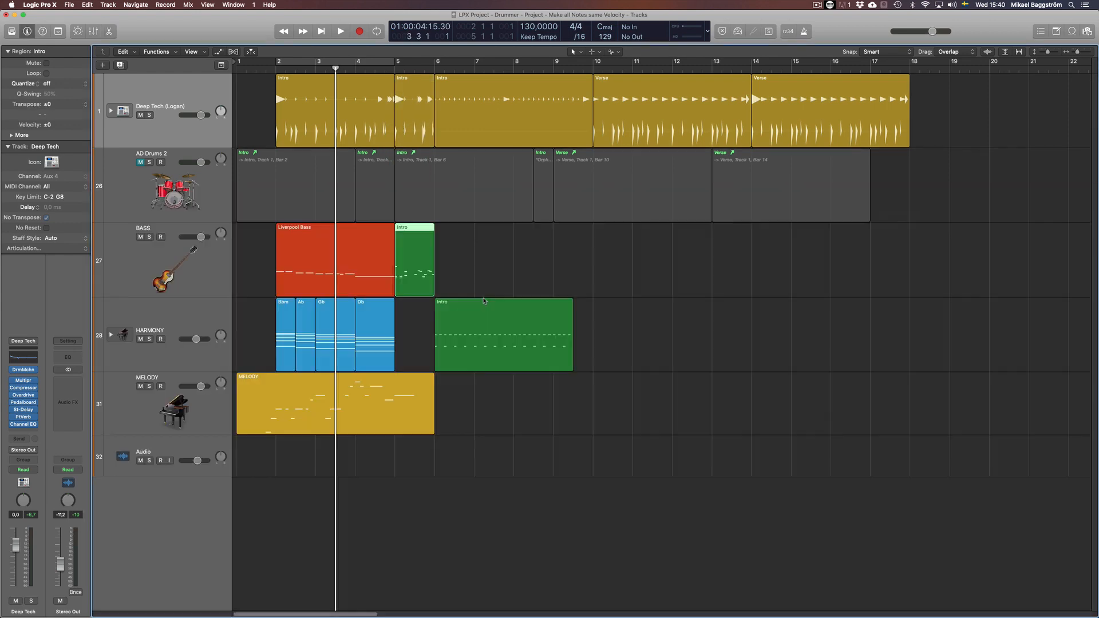
double_click(410, 241)
scroll(830, 336, "right", 6)
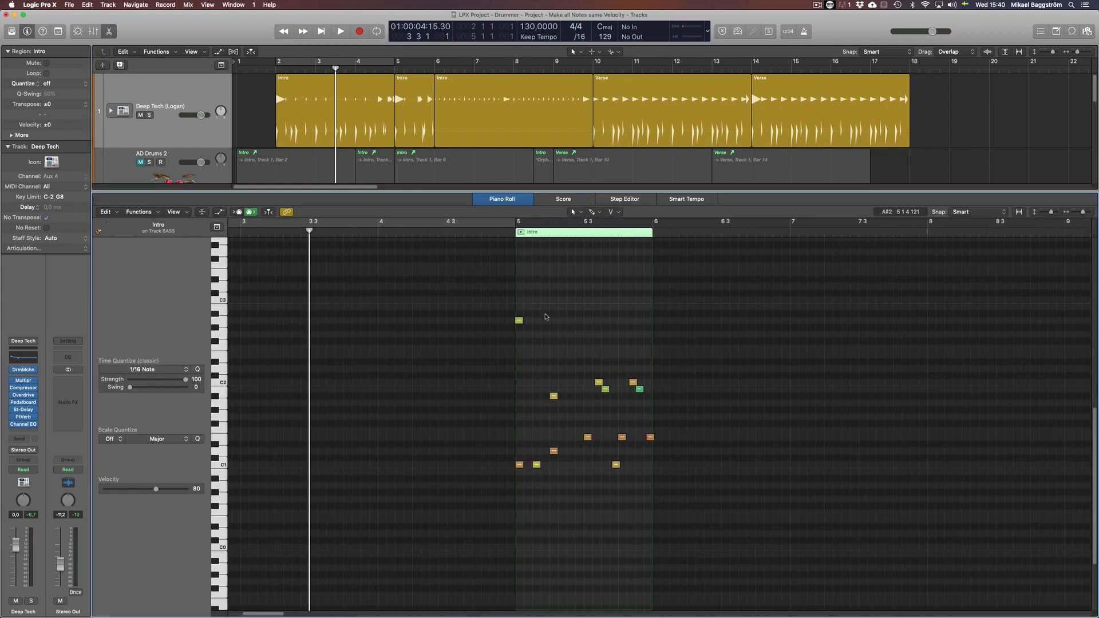
key("p")
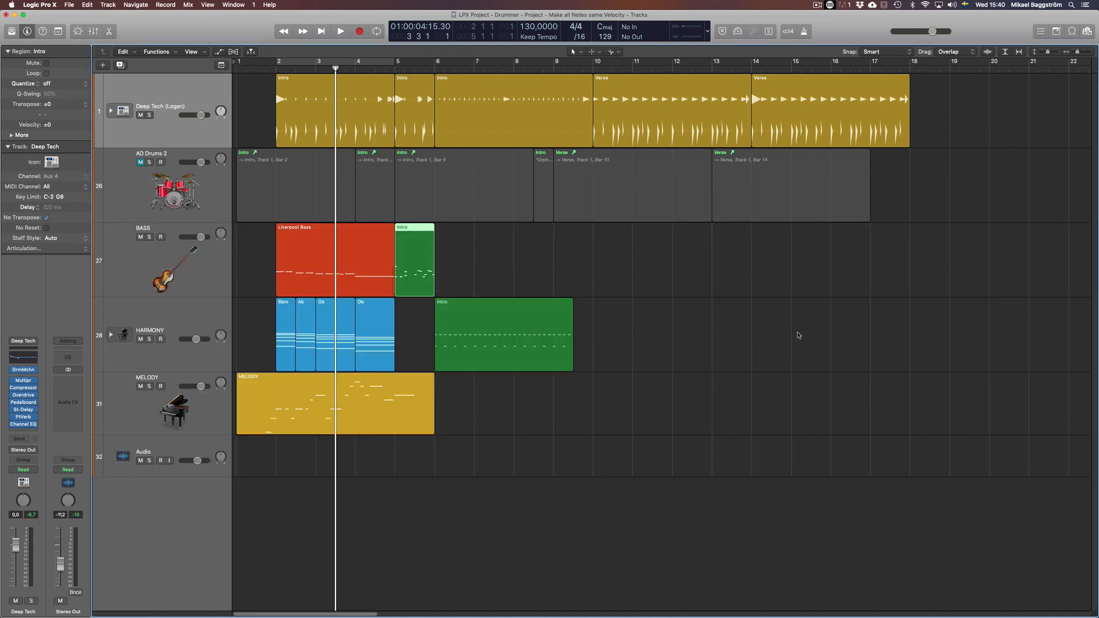
Show the Deep Tech track's Intro region at bar 2 in the Drummer editor.
left_click(405, 96)
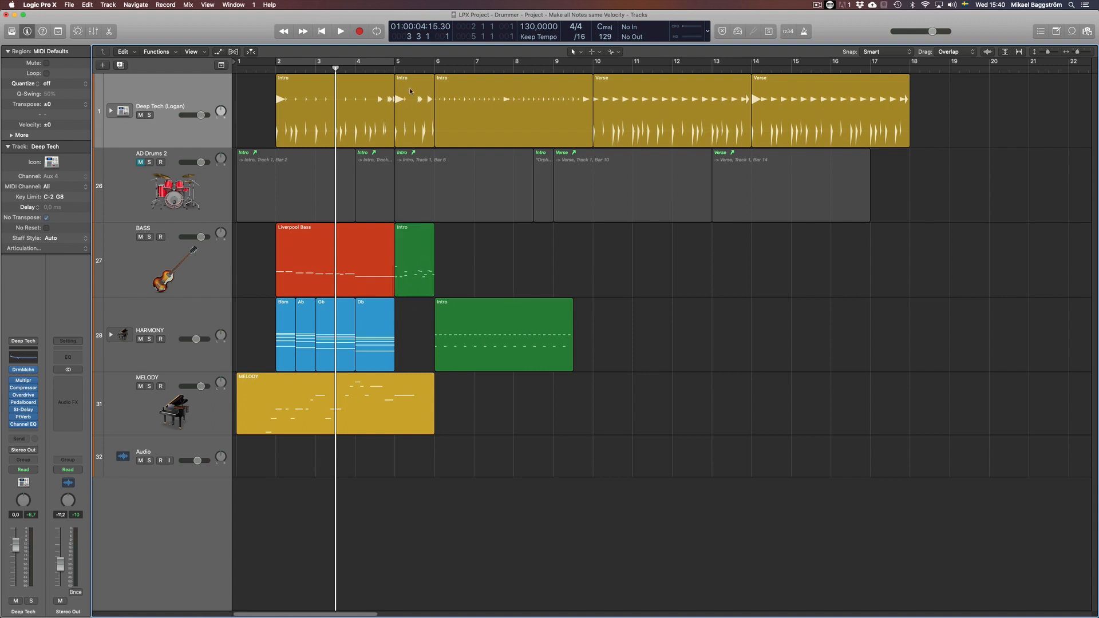
double_click(331, 109)
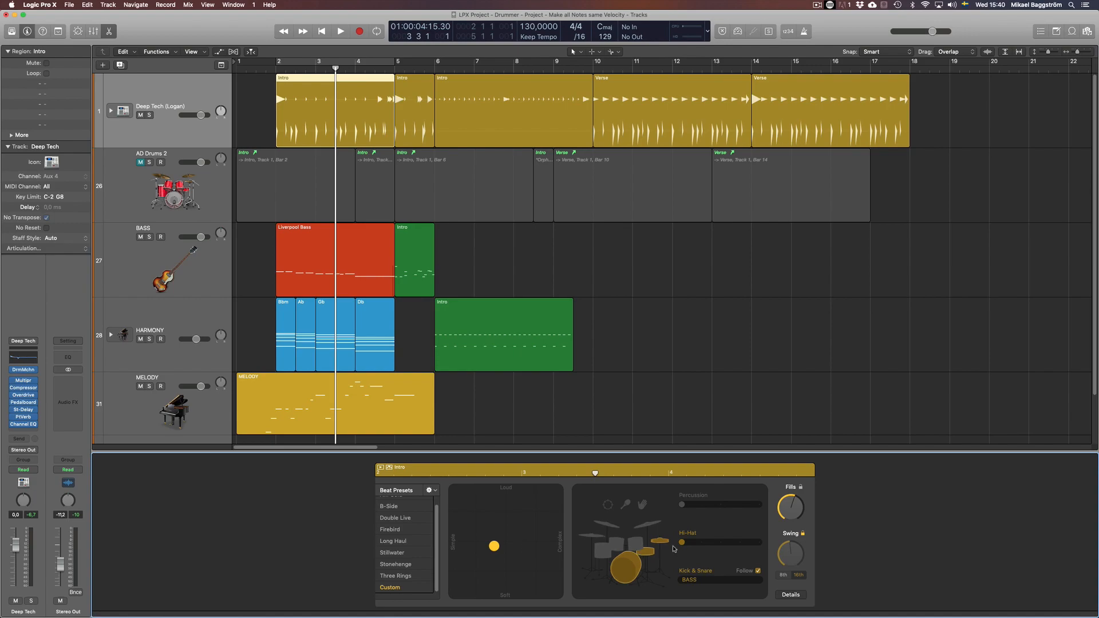